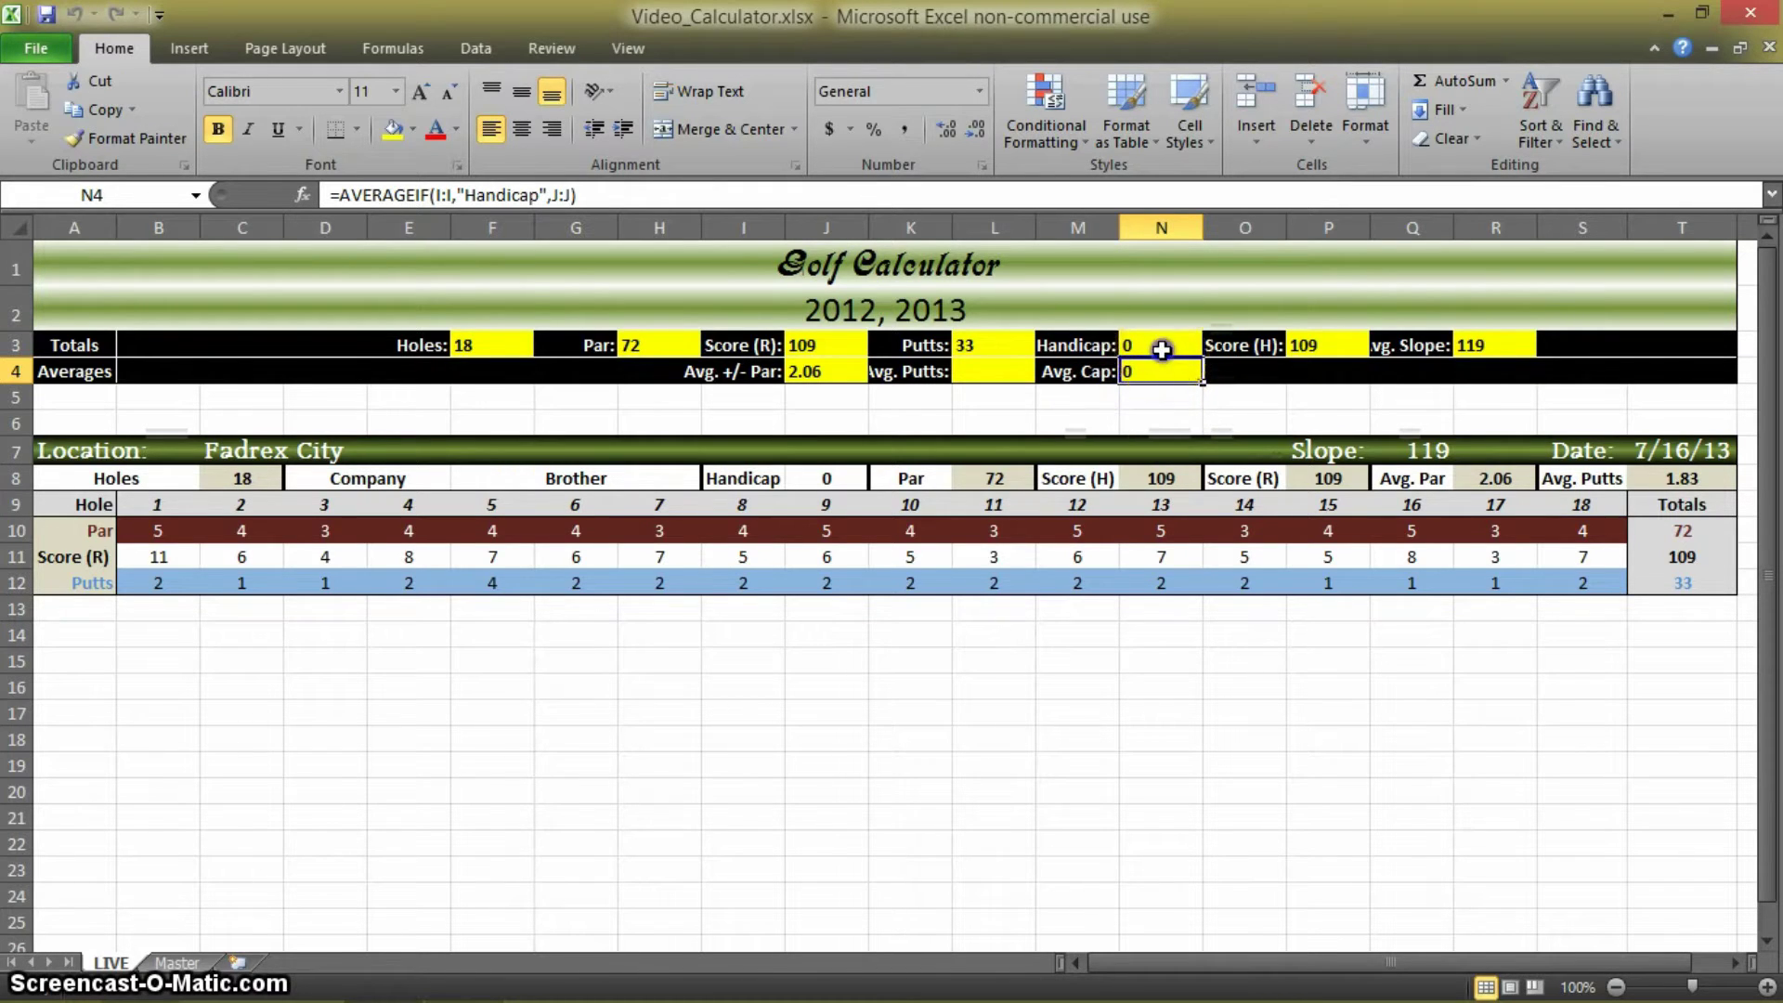
# Check the handicap summary formulas, then set the Fadrex City round's handicap in J8 to 10
pyautogui.click(1161, 350)
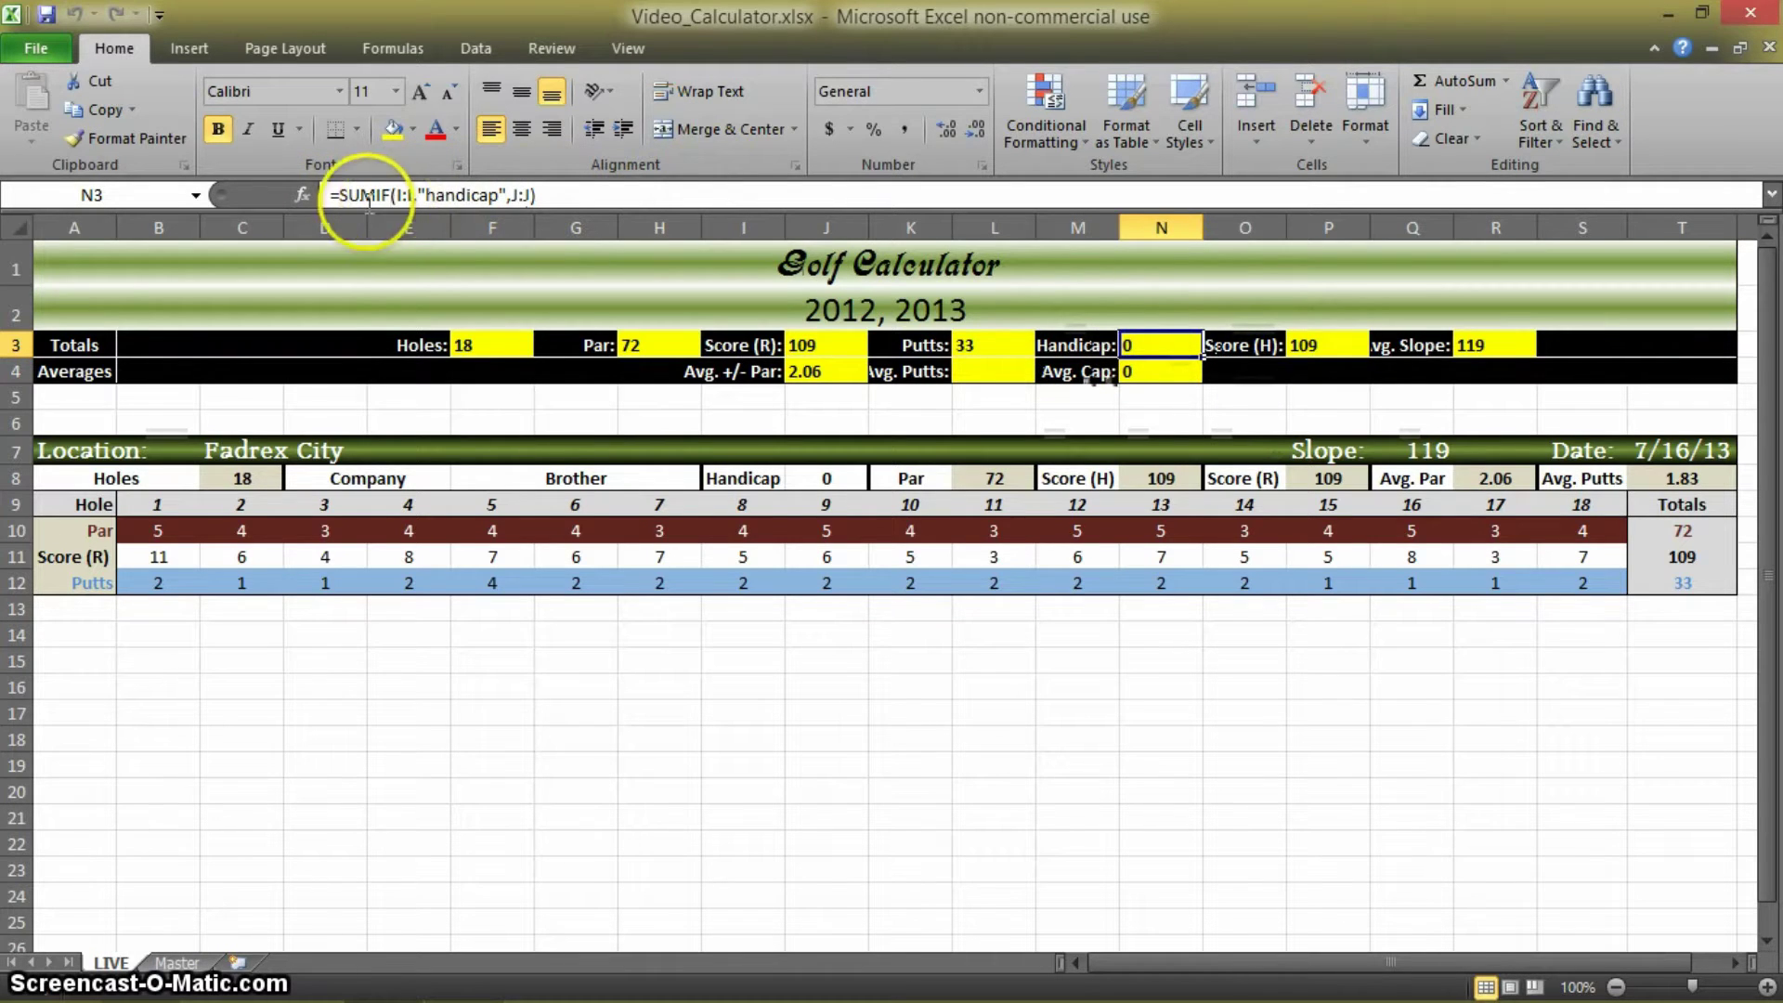
pyautogui.click(1135, 376)
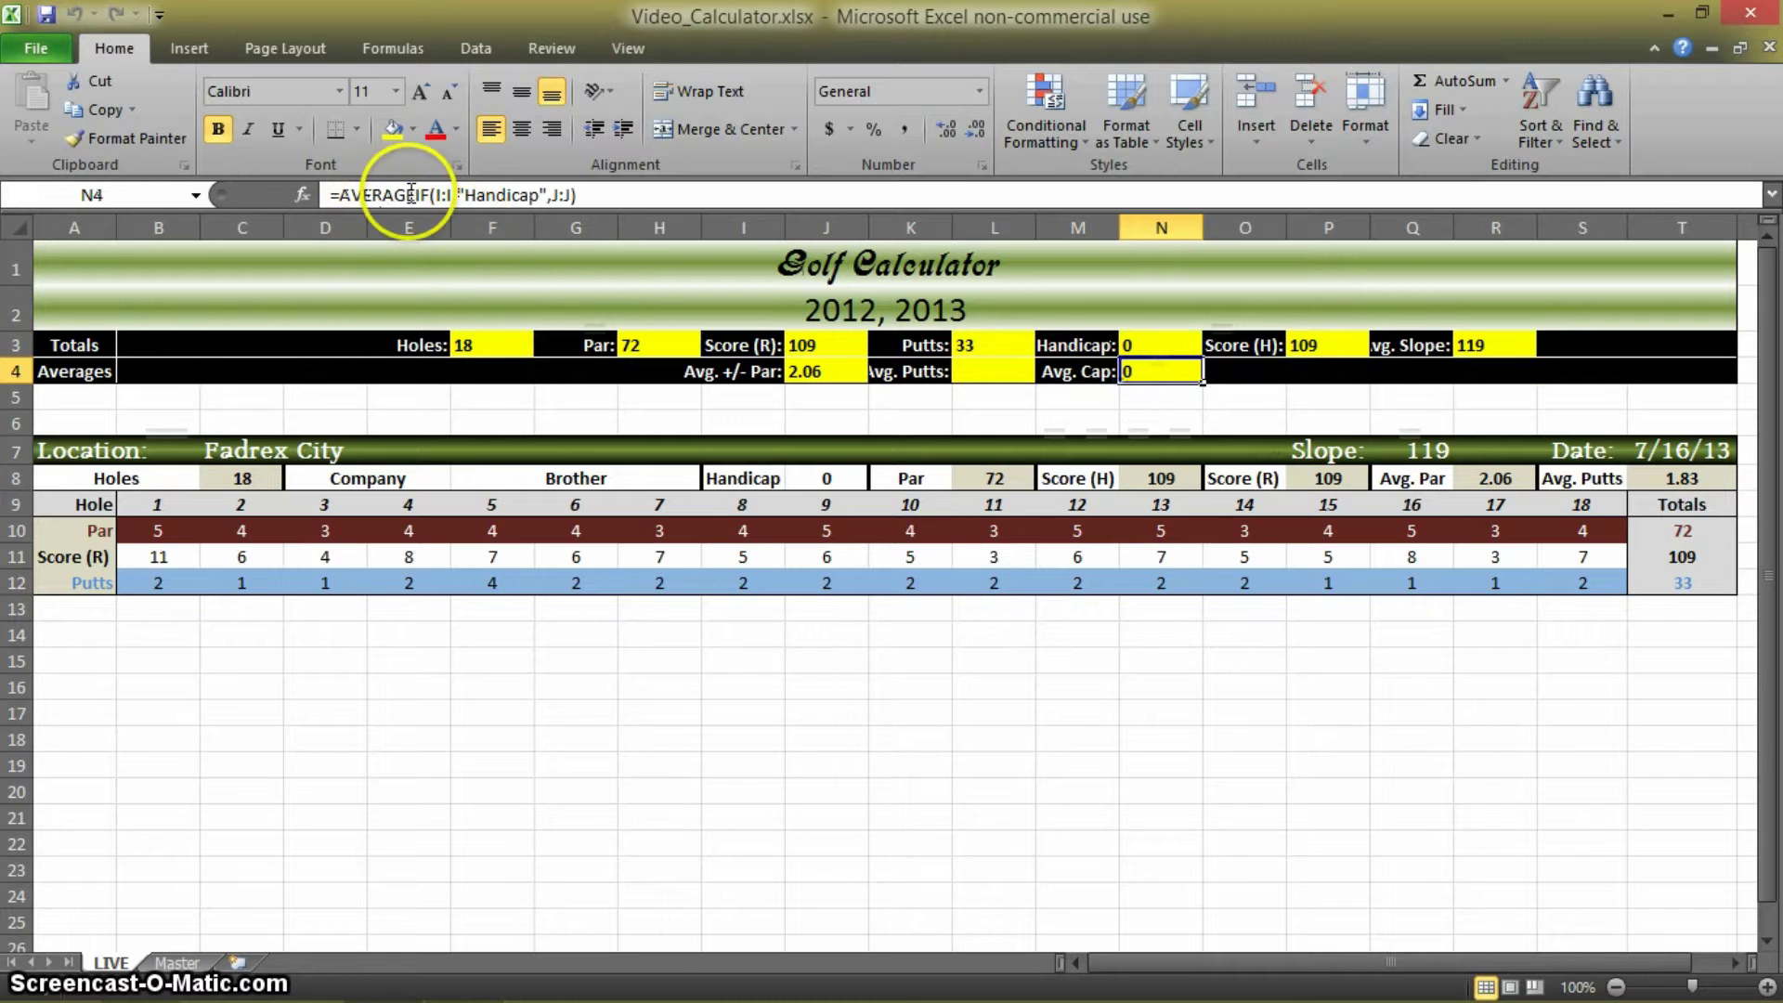
pyautogui.click(863, 485)
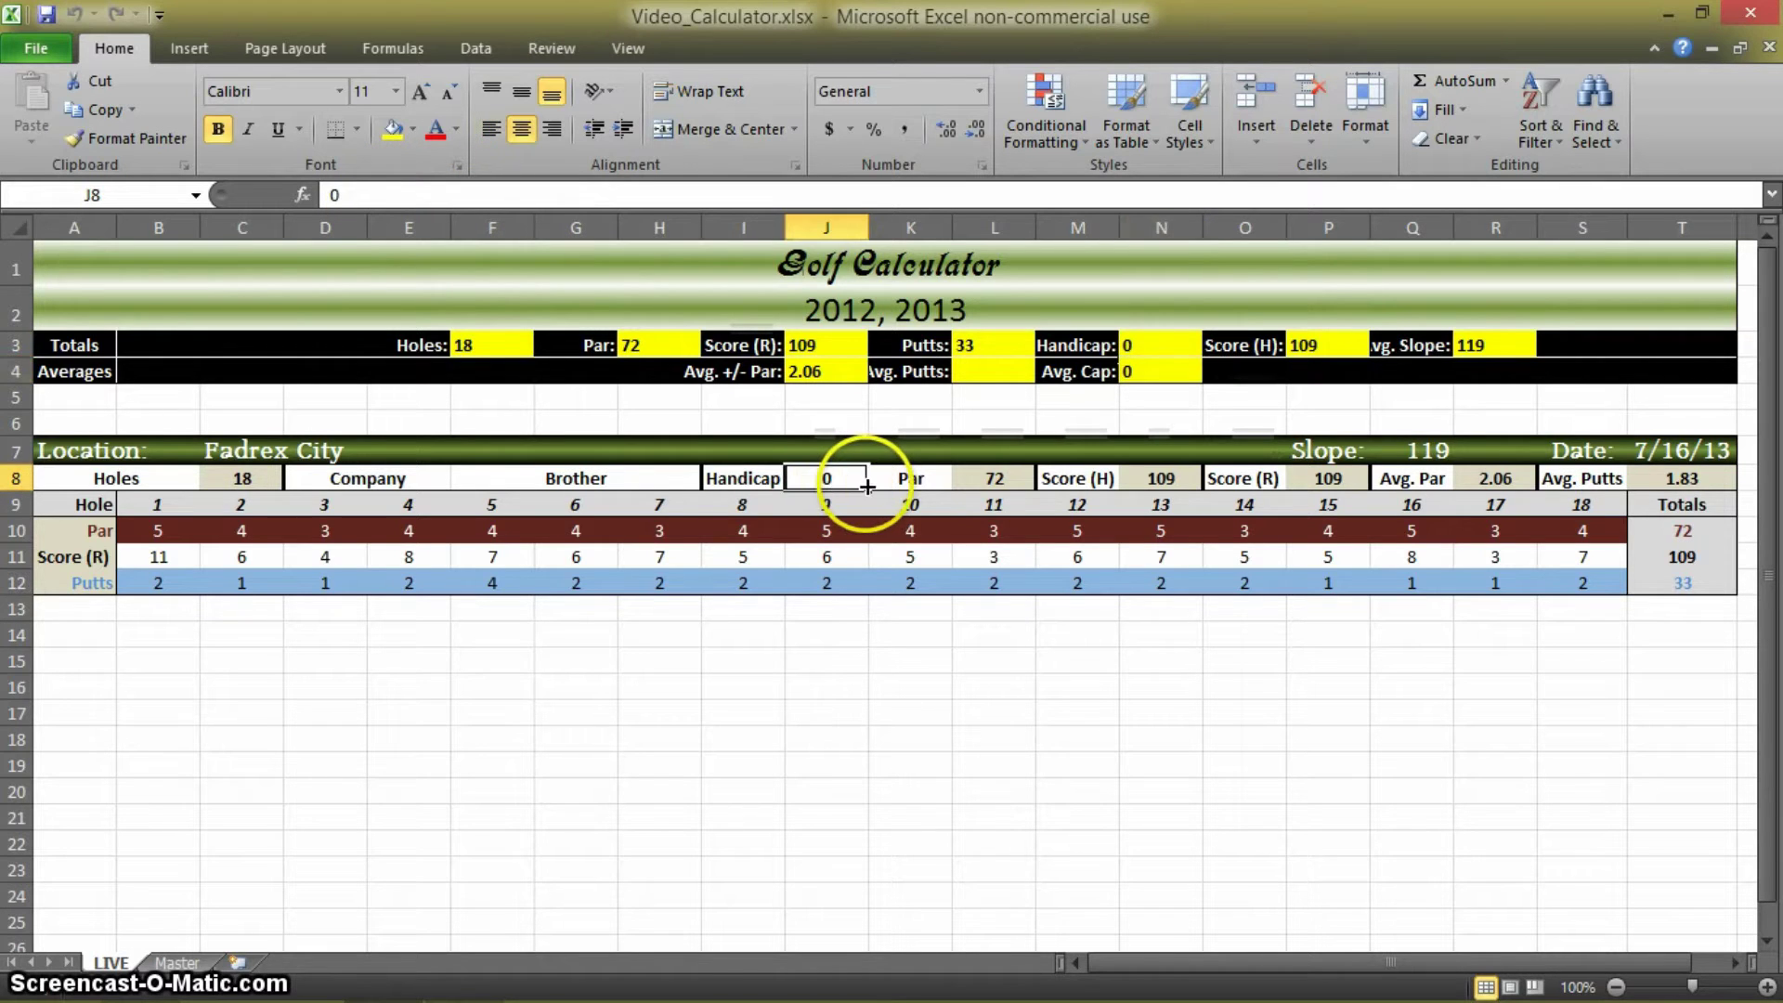
pyautogui.write('10')
pyautogui.press('Return')
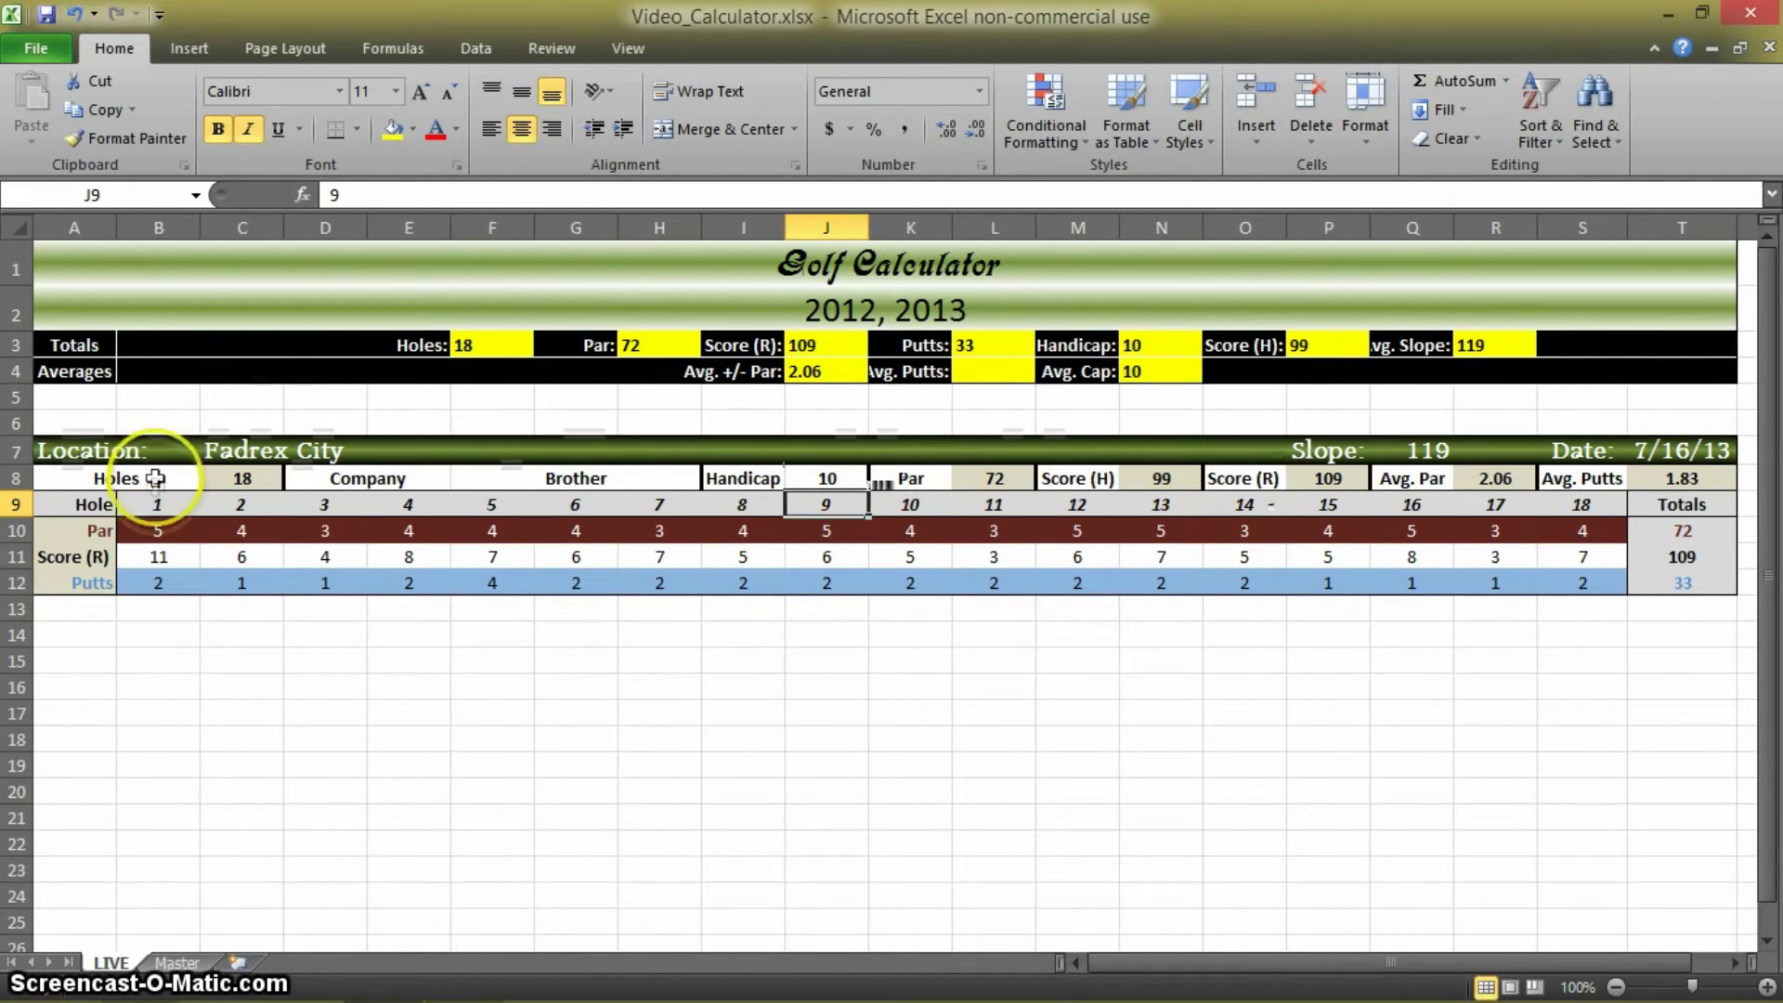
# Paste a test scorecard below the first round, give it handicap 0, then undo the paste
pyautogui.click(177, 963)
pyautogui.click(111, 963)
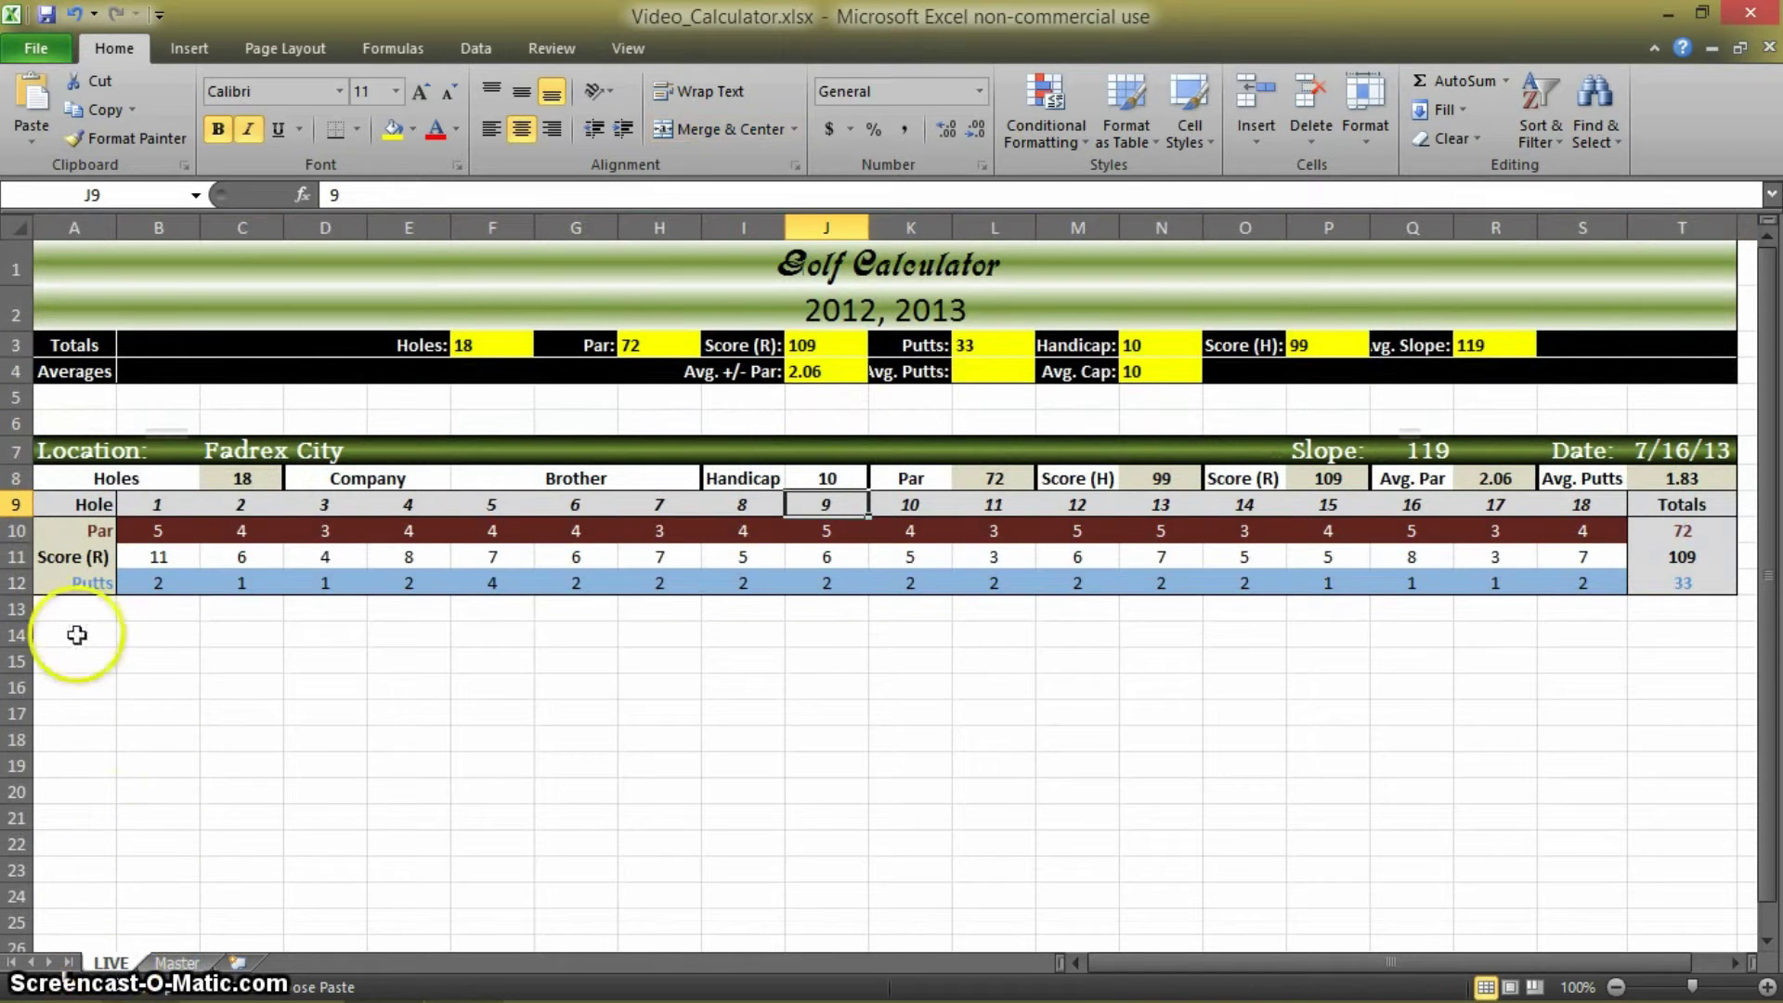
pyautogui.click(77, 635)
pyautogui.hotkey('ctrl', 'v')
pyautogui.click(816, 663)
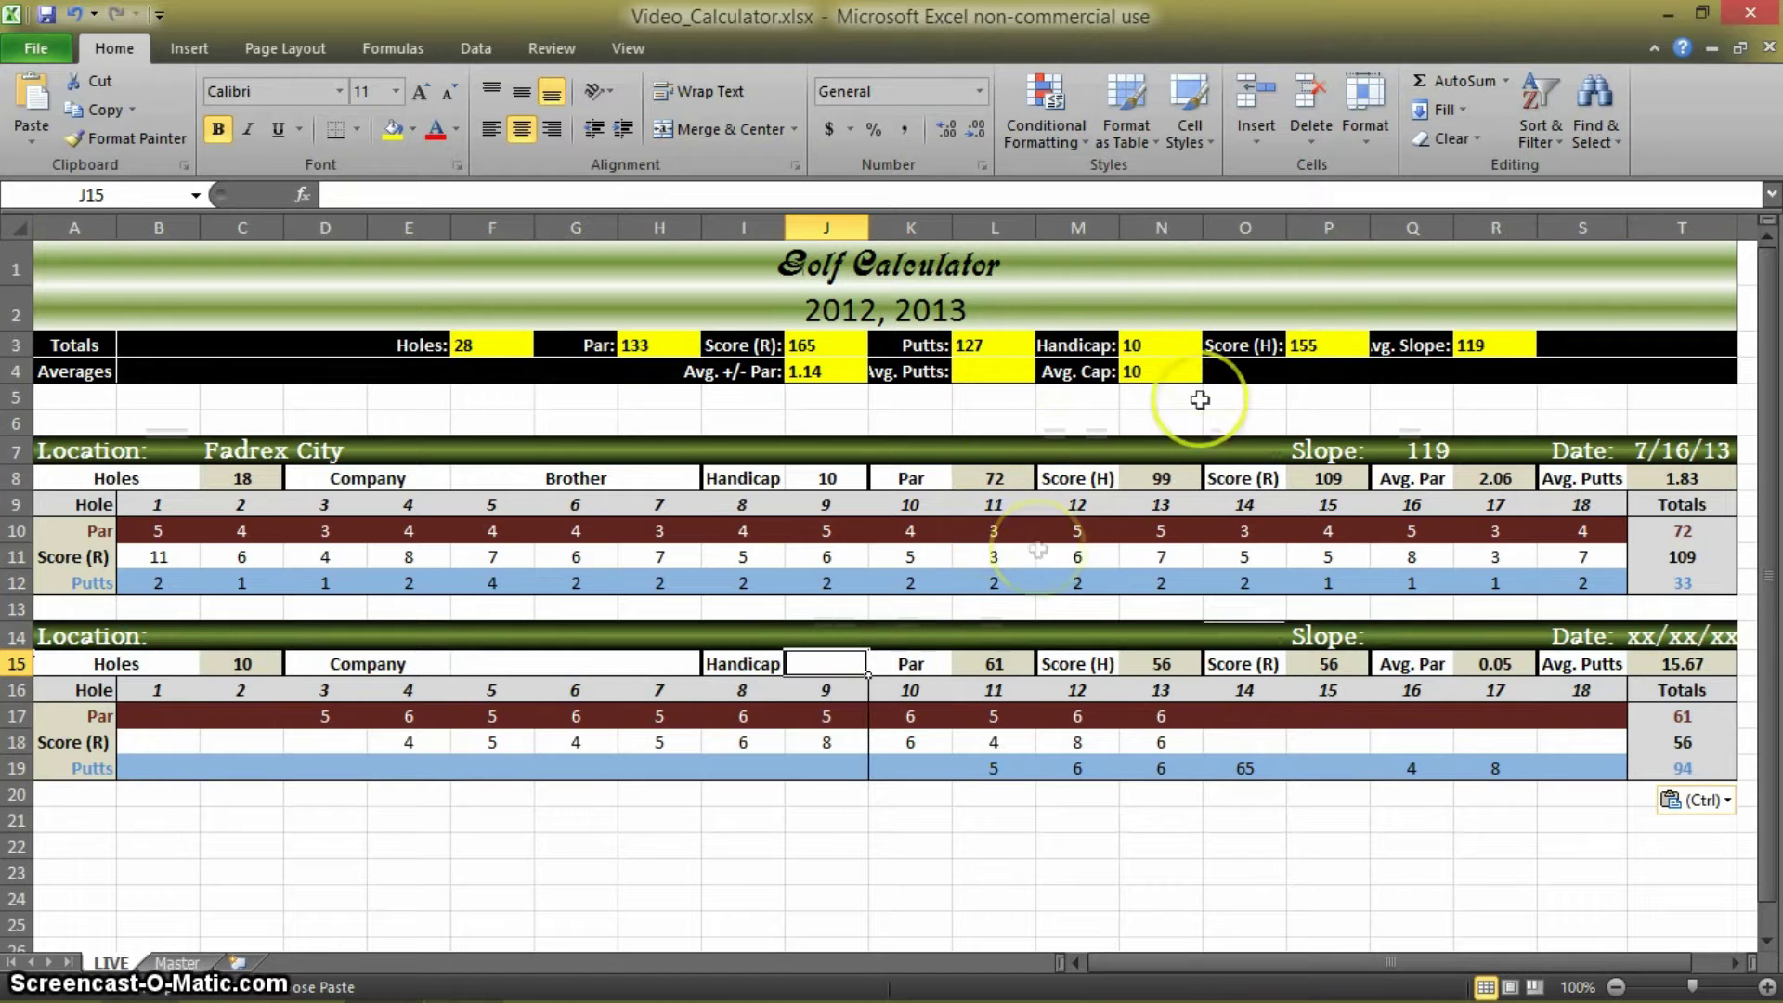
pyautogui.click(801, 663)
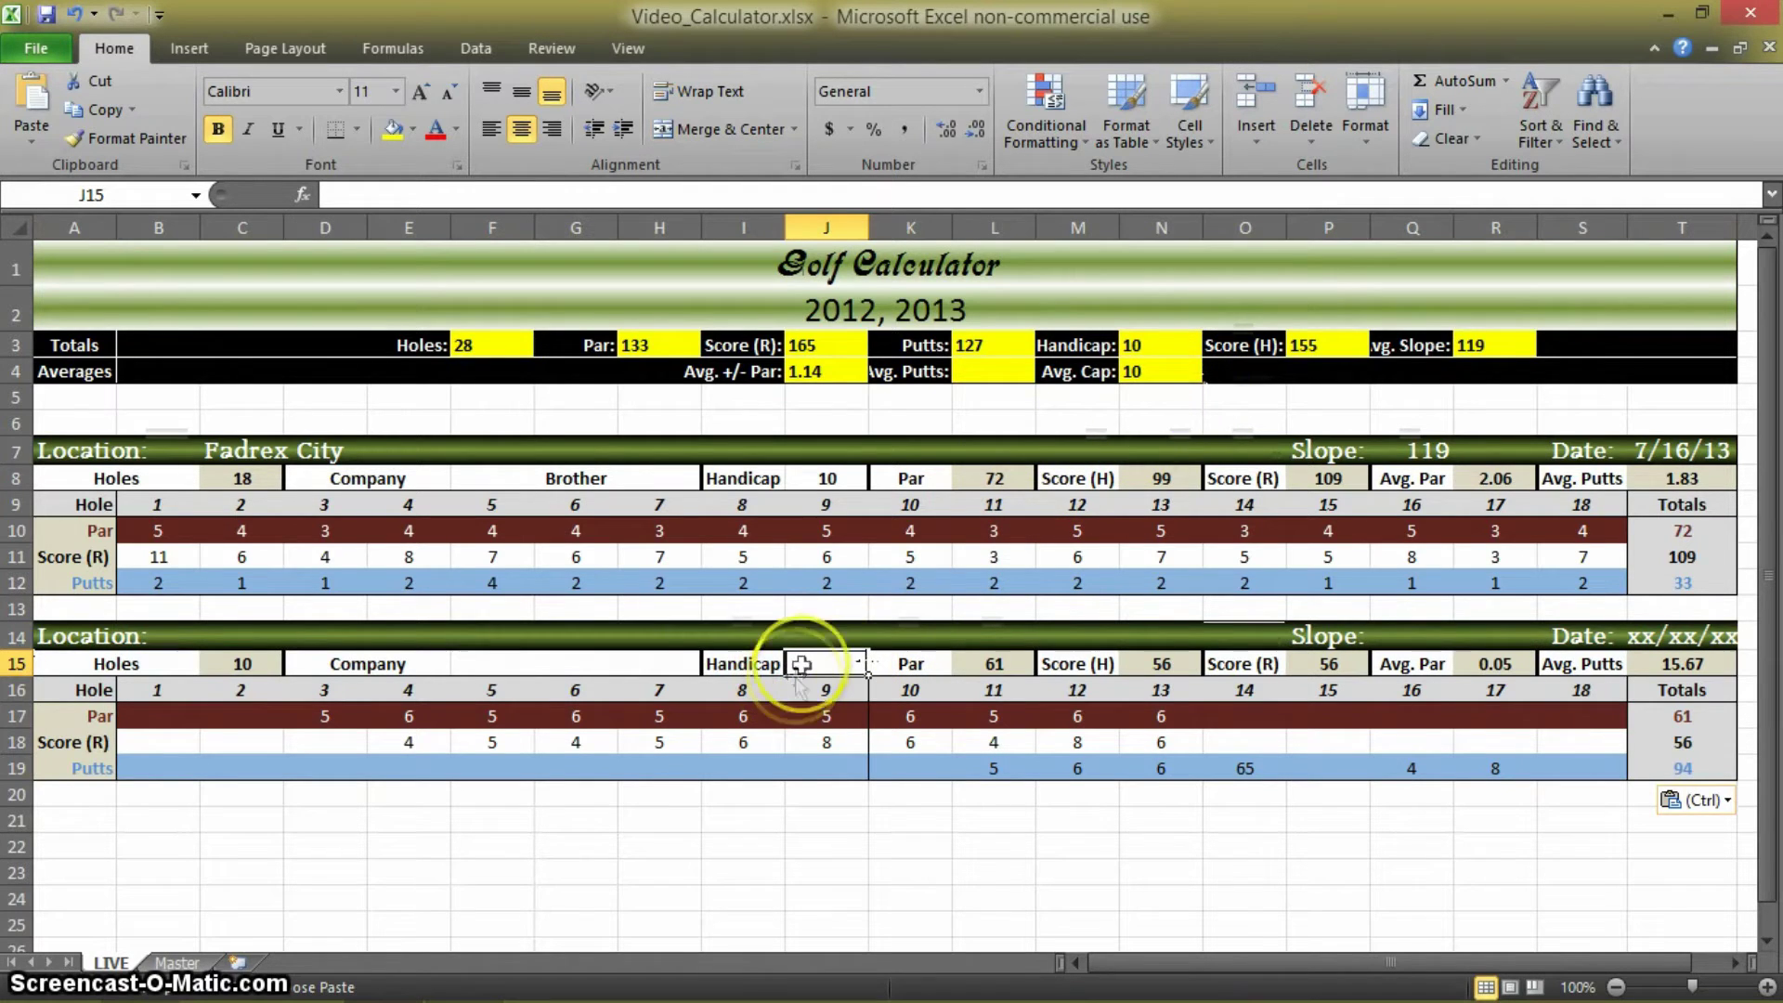
pyautogui.write('0')
pyautogui.press('Return')
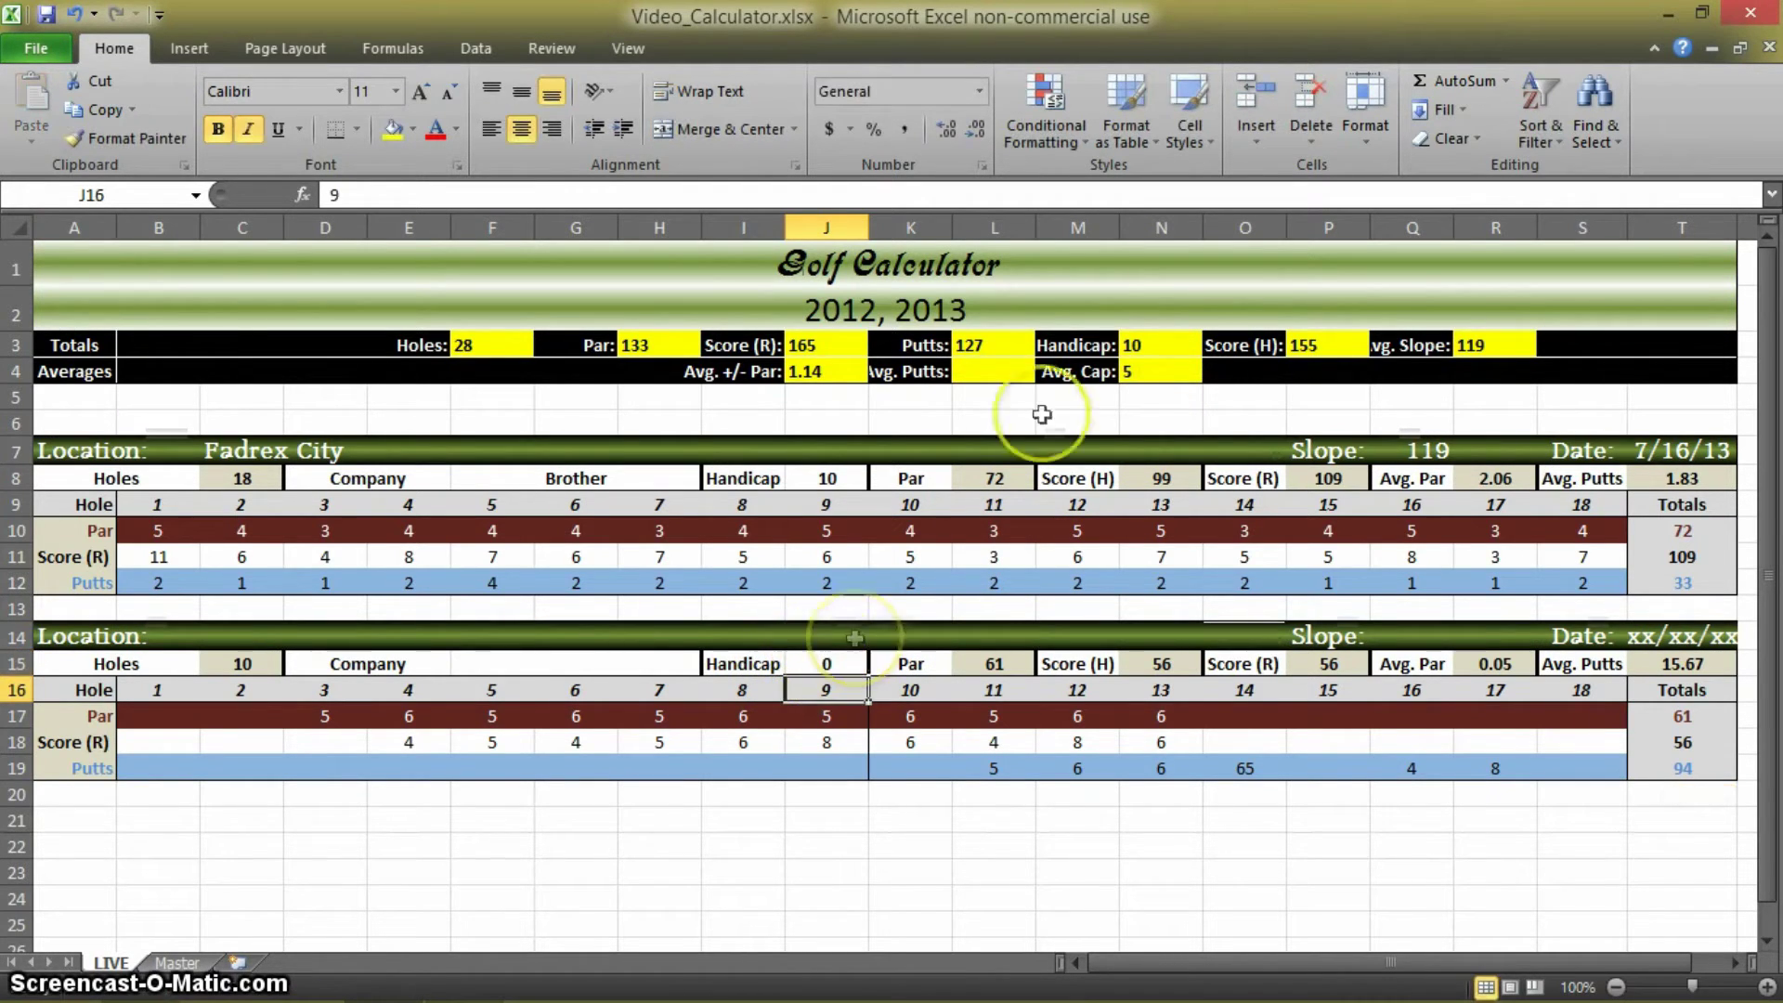
pyautogui.moveTo(1672, 769); pyautogui.dragTo(121, 624)
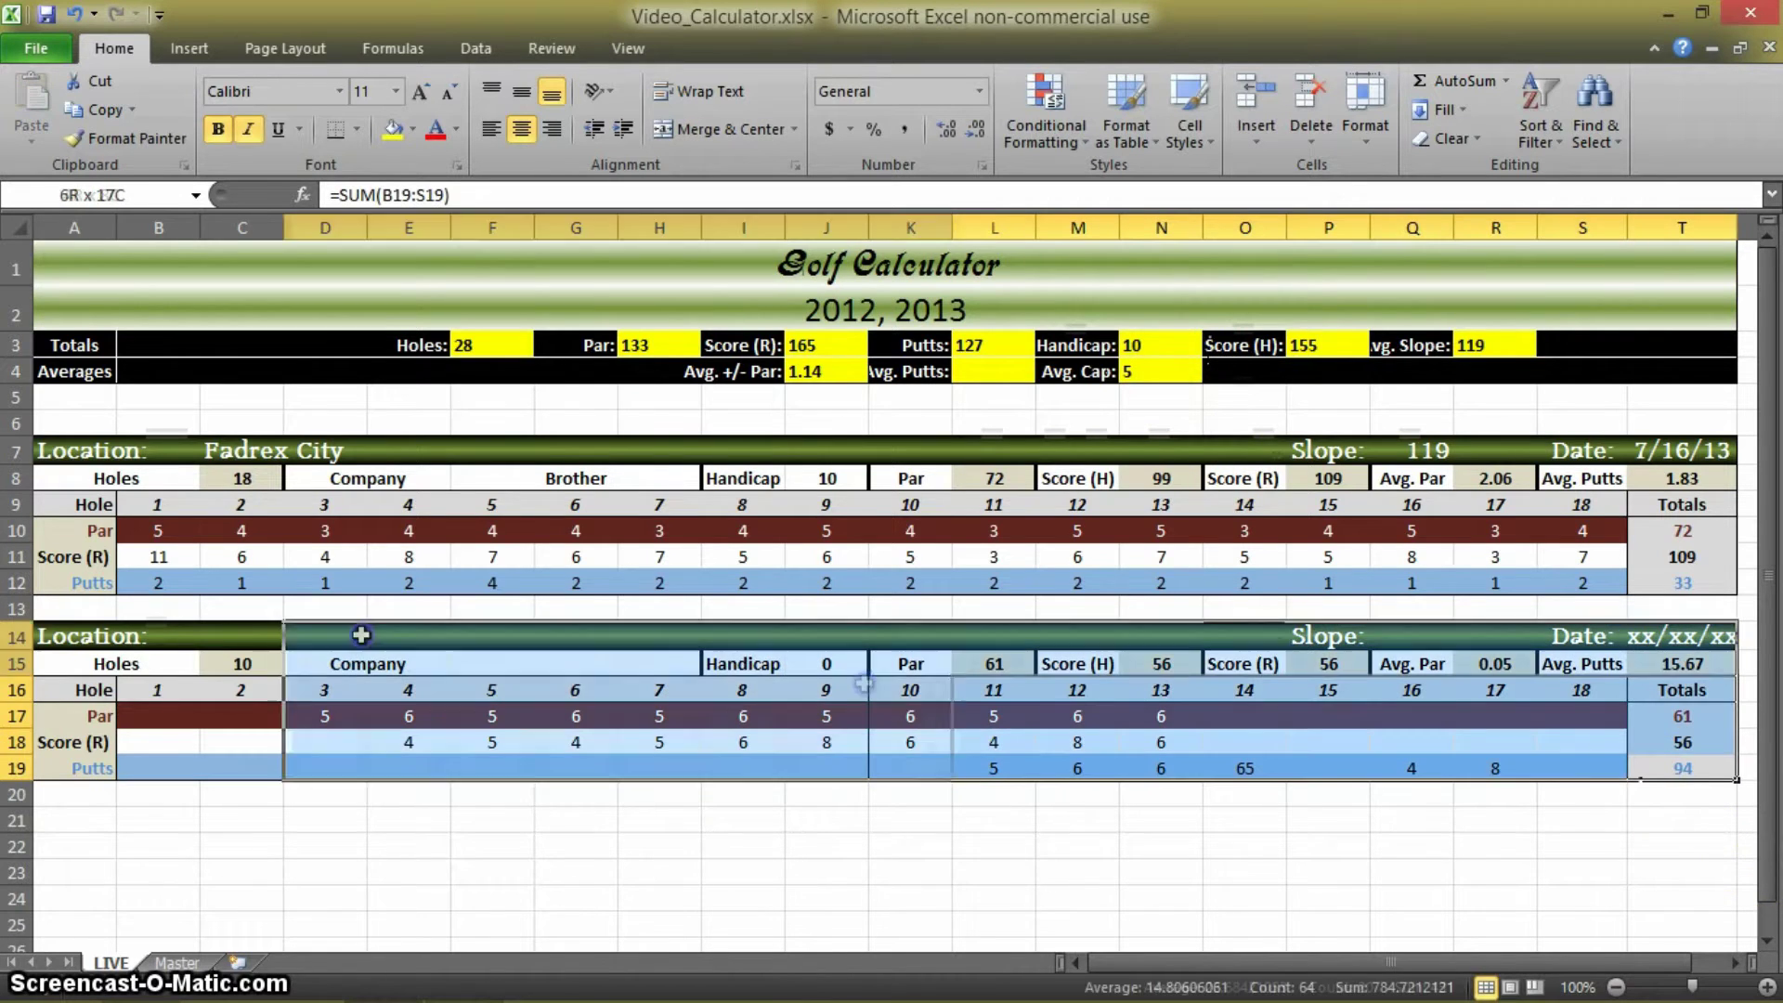
pyautogui.hotkey('ctrl', 'z')
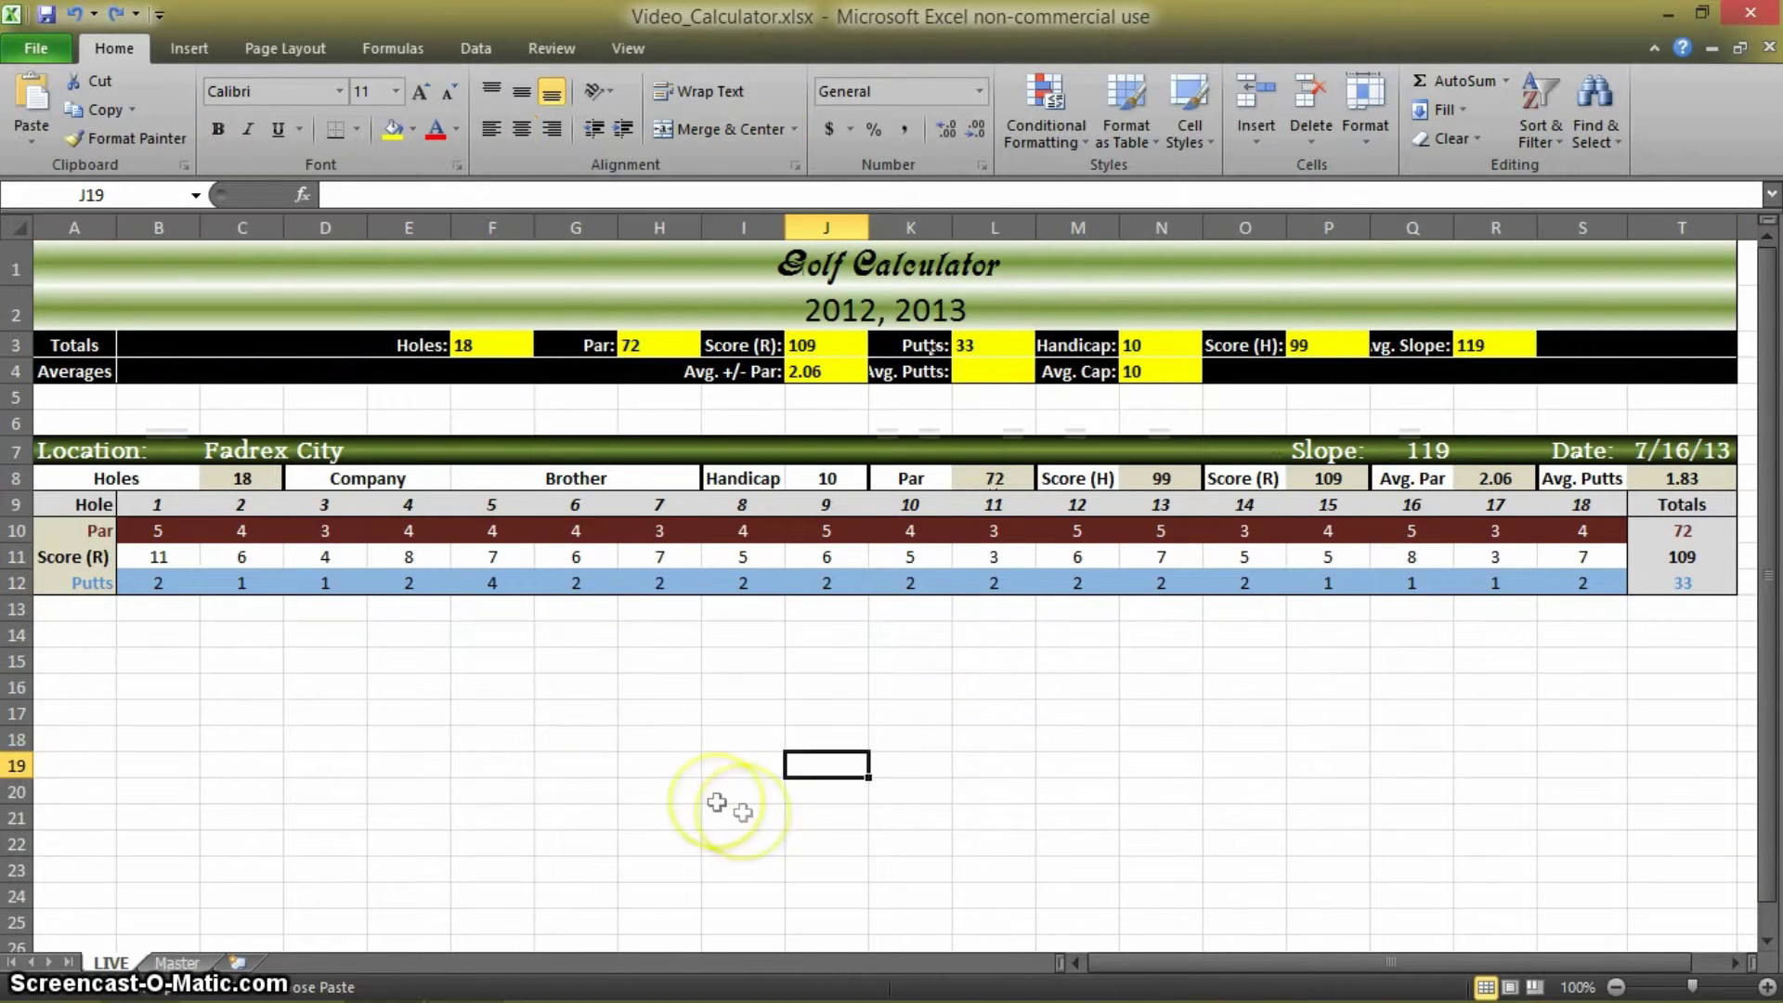
# On the Master sheet, merge cells B13 through T13 into one notes cell
pyautogui.click(186, 964)
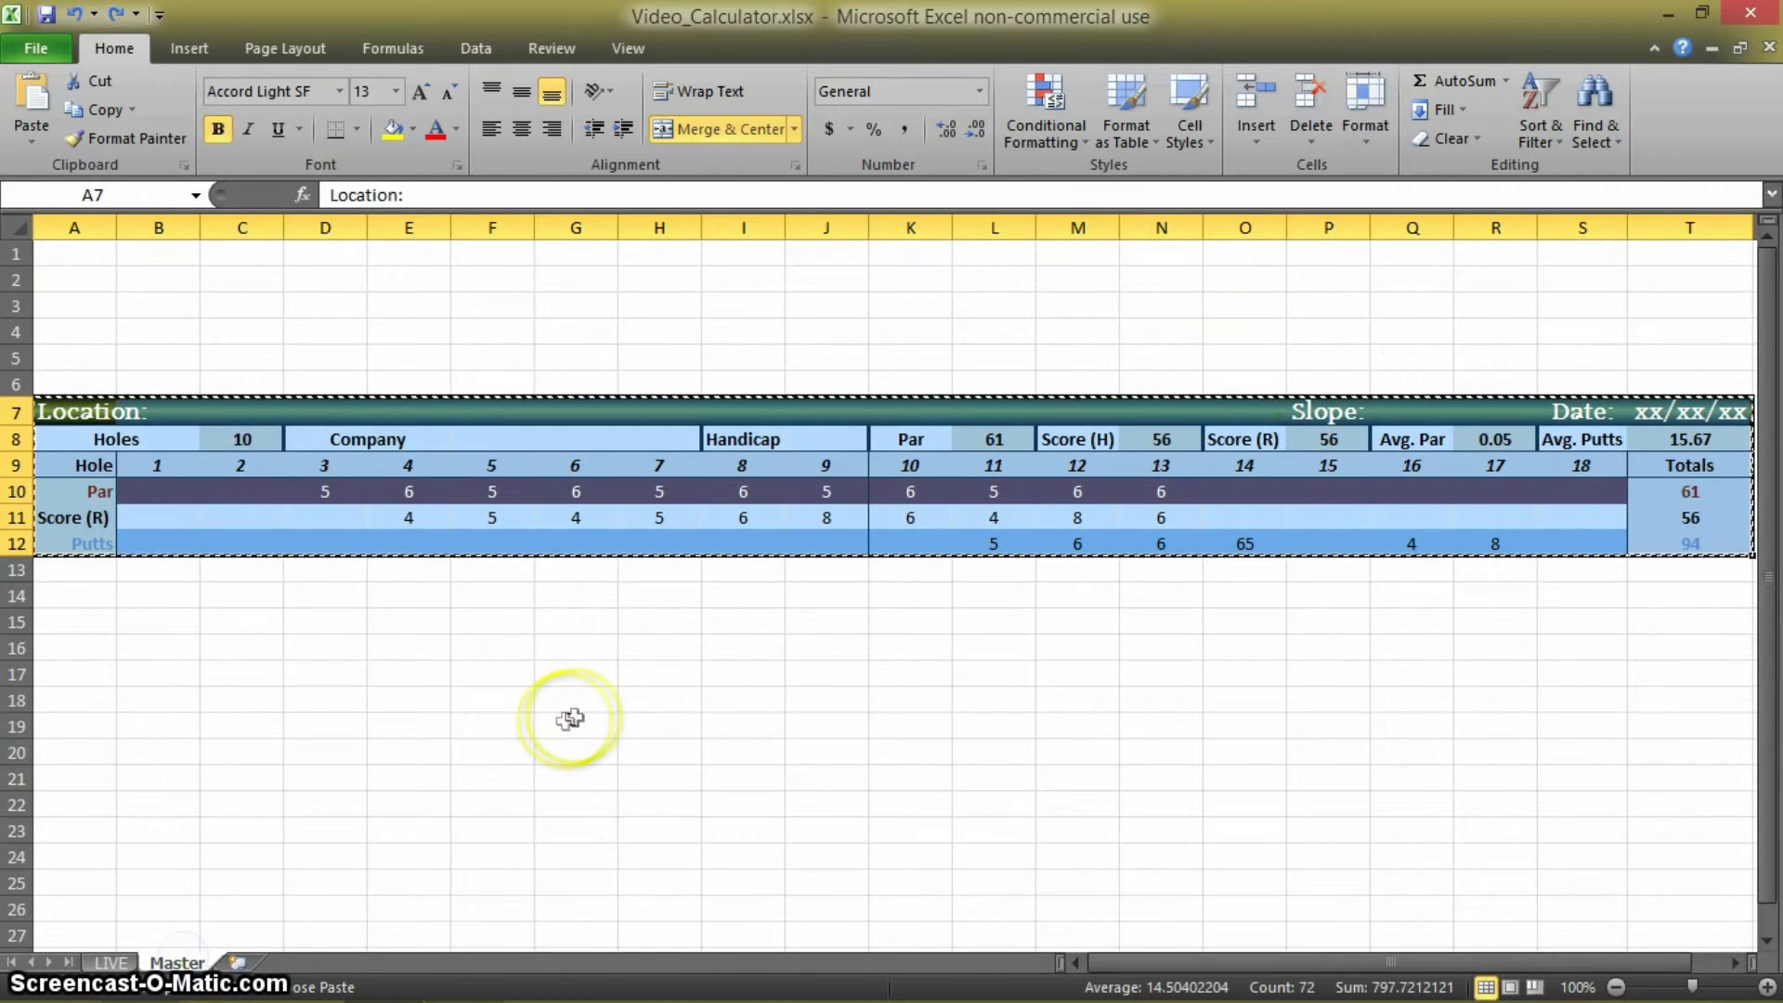
pyautogui.click(644, 687)
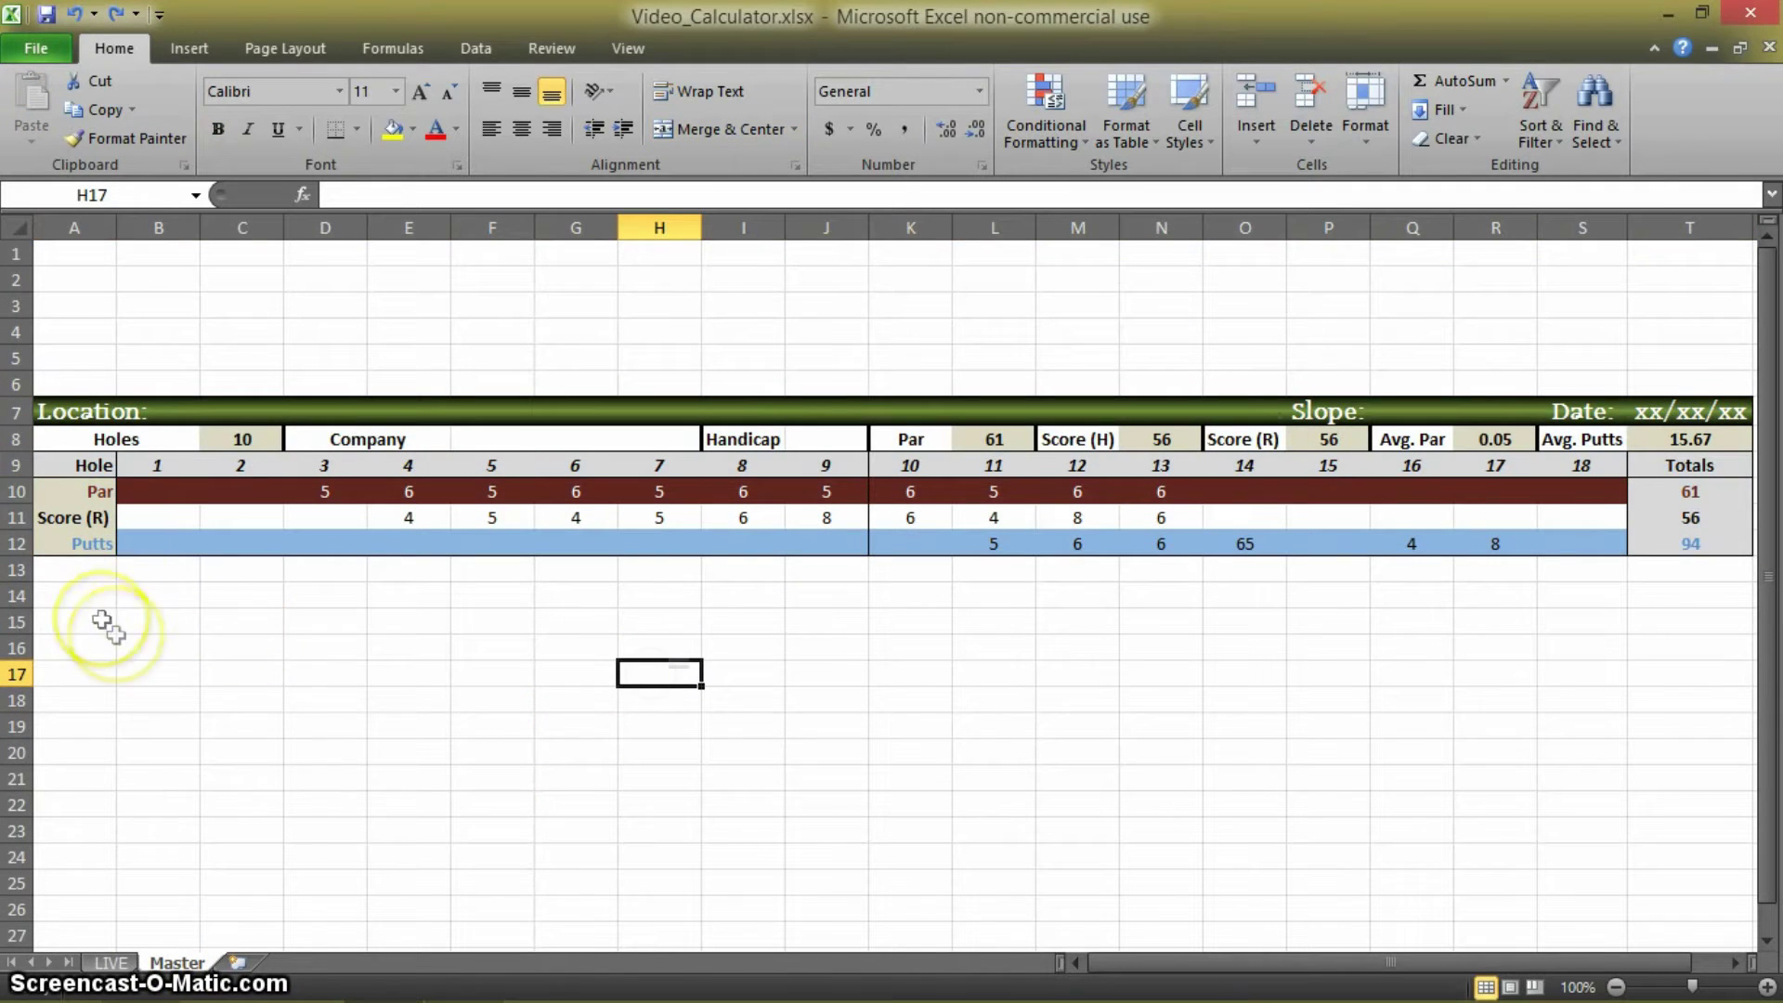
pyautogui.moveTo(153, 570); pyautogui.dragTo(1714, 570)
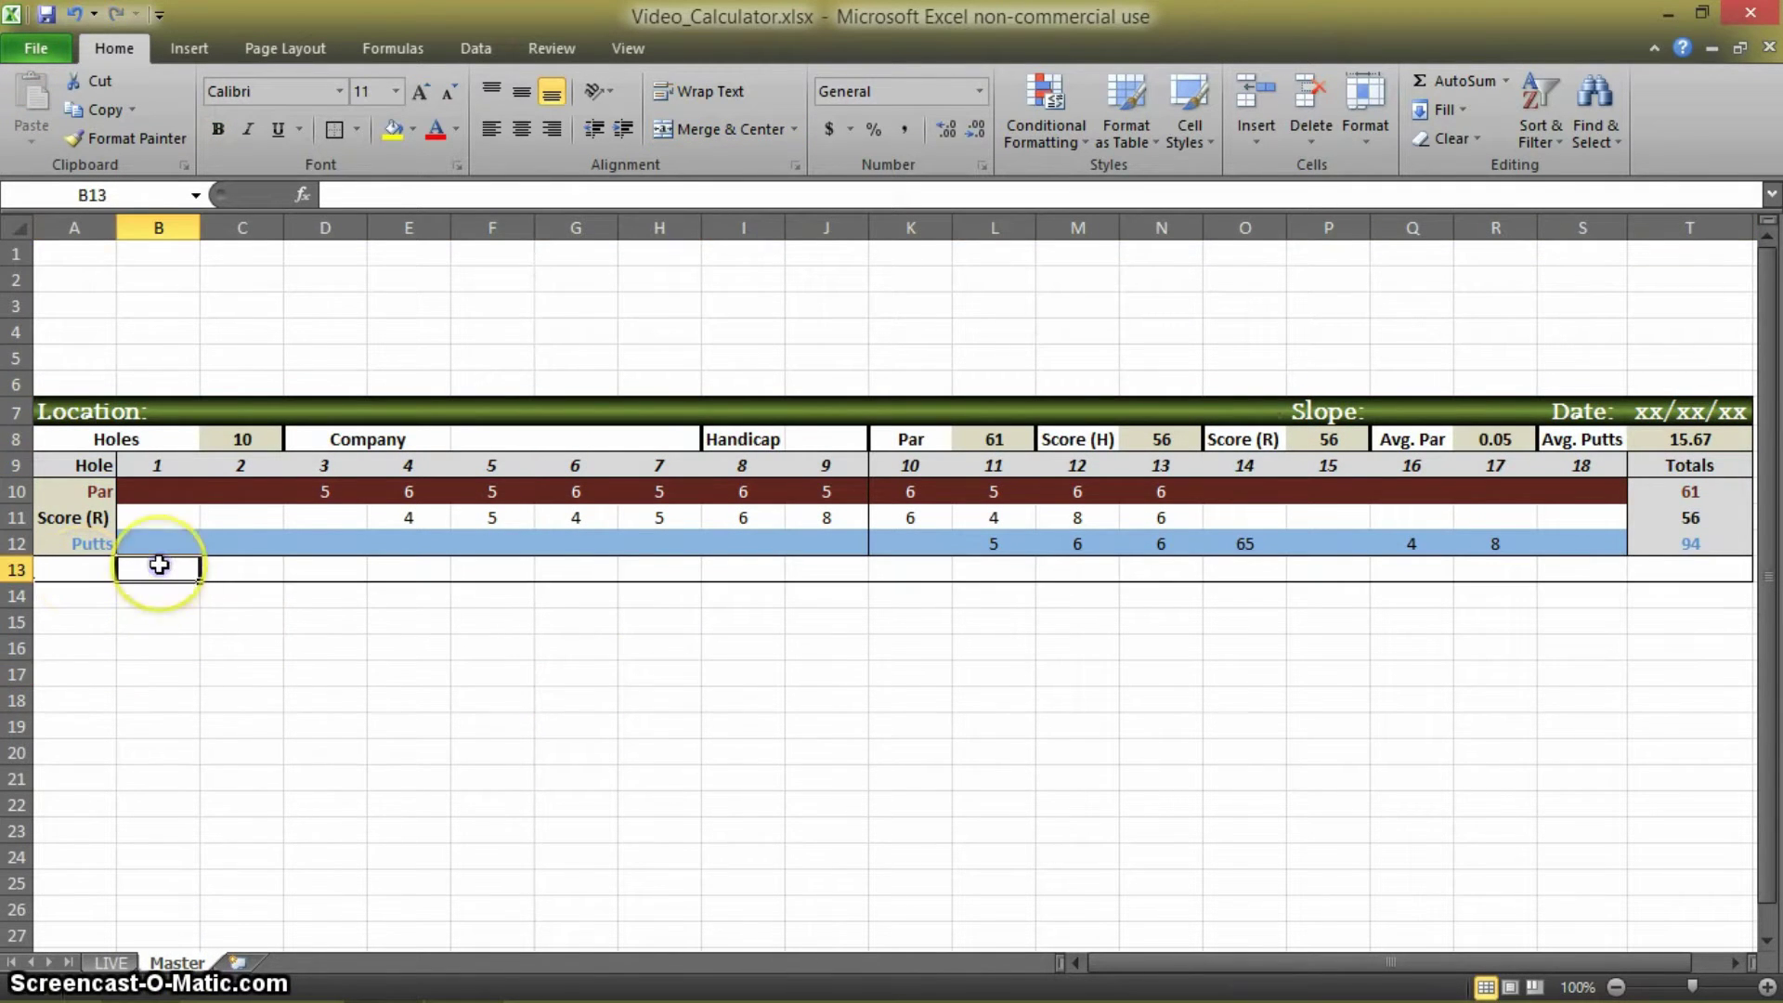
pyautogui.click(747, 131)
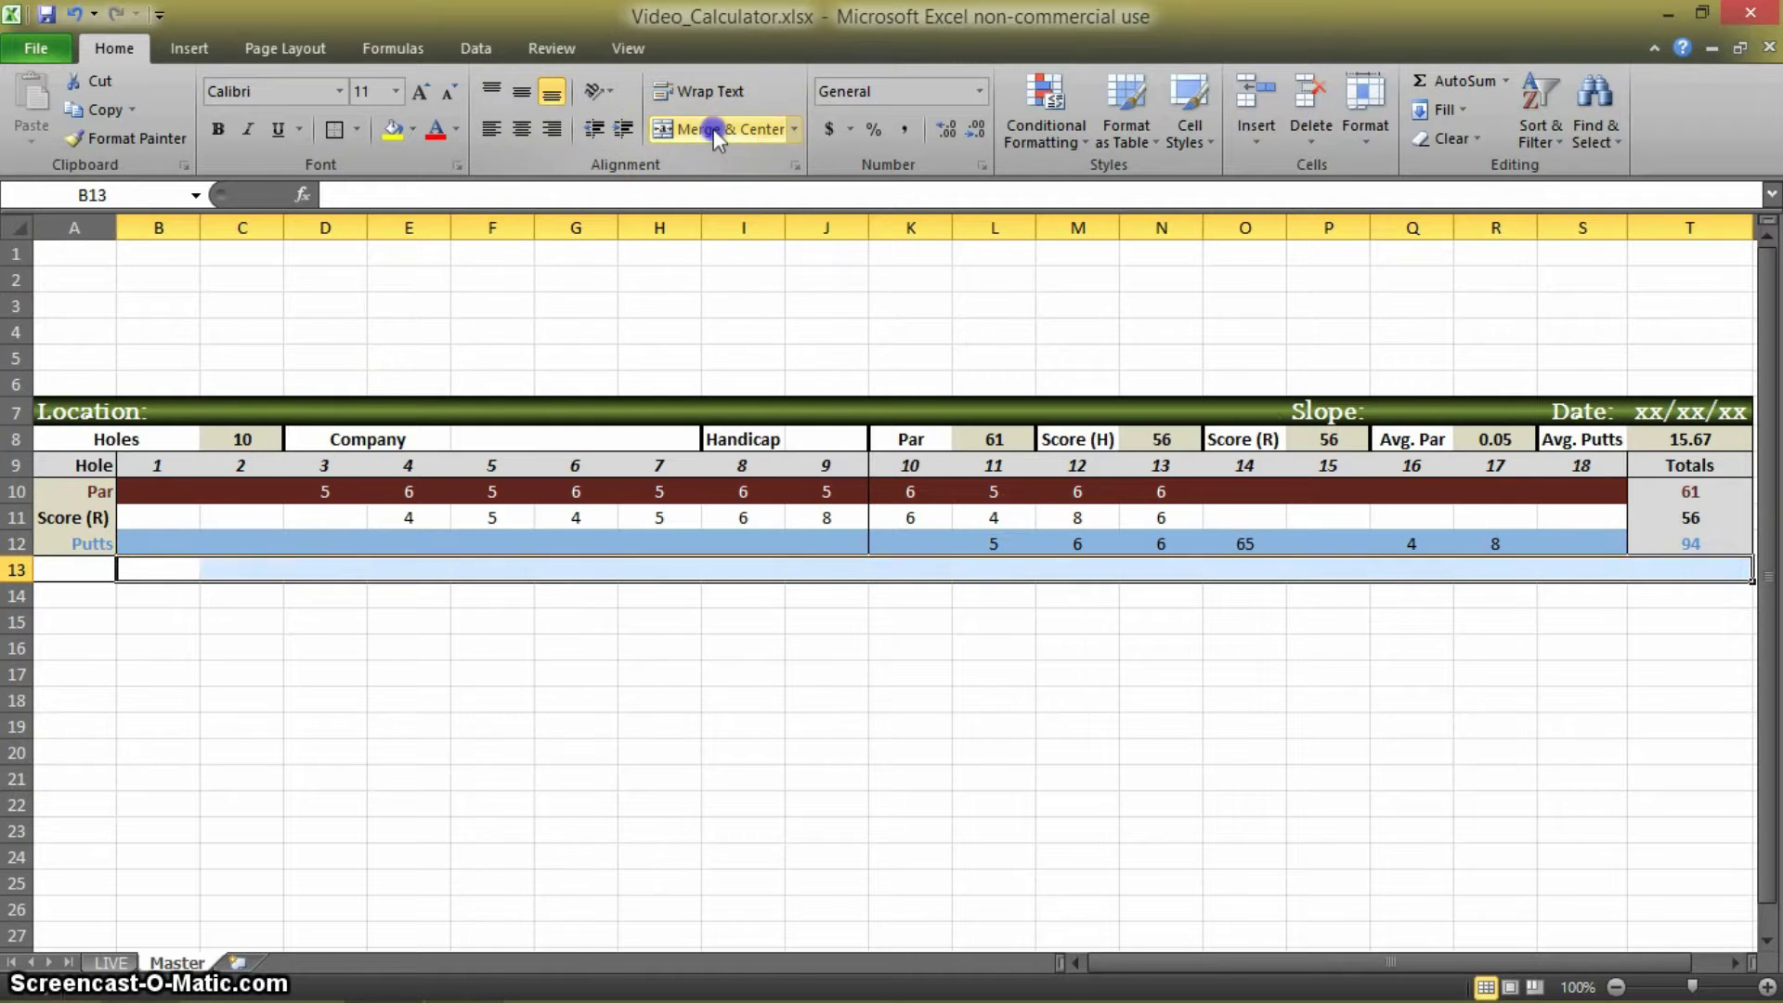
# Label A13 'Notes' and make it bold and right-aligned
pyautogui.click(492, 725)
pyautogui.click(59, 569)
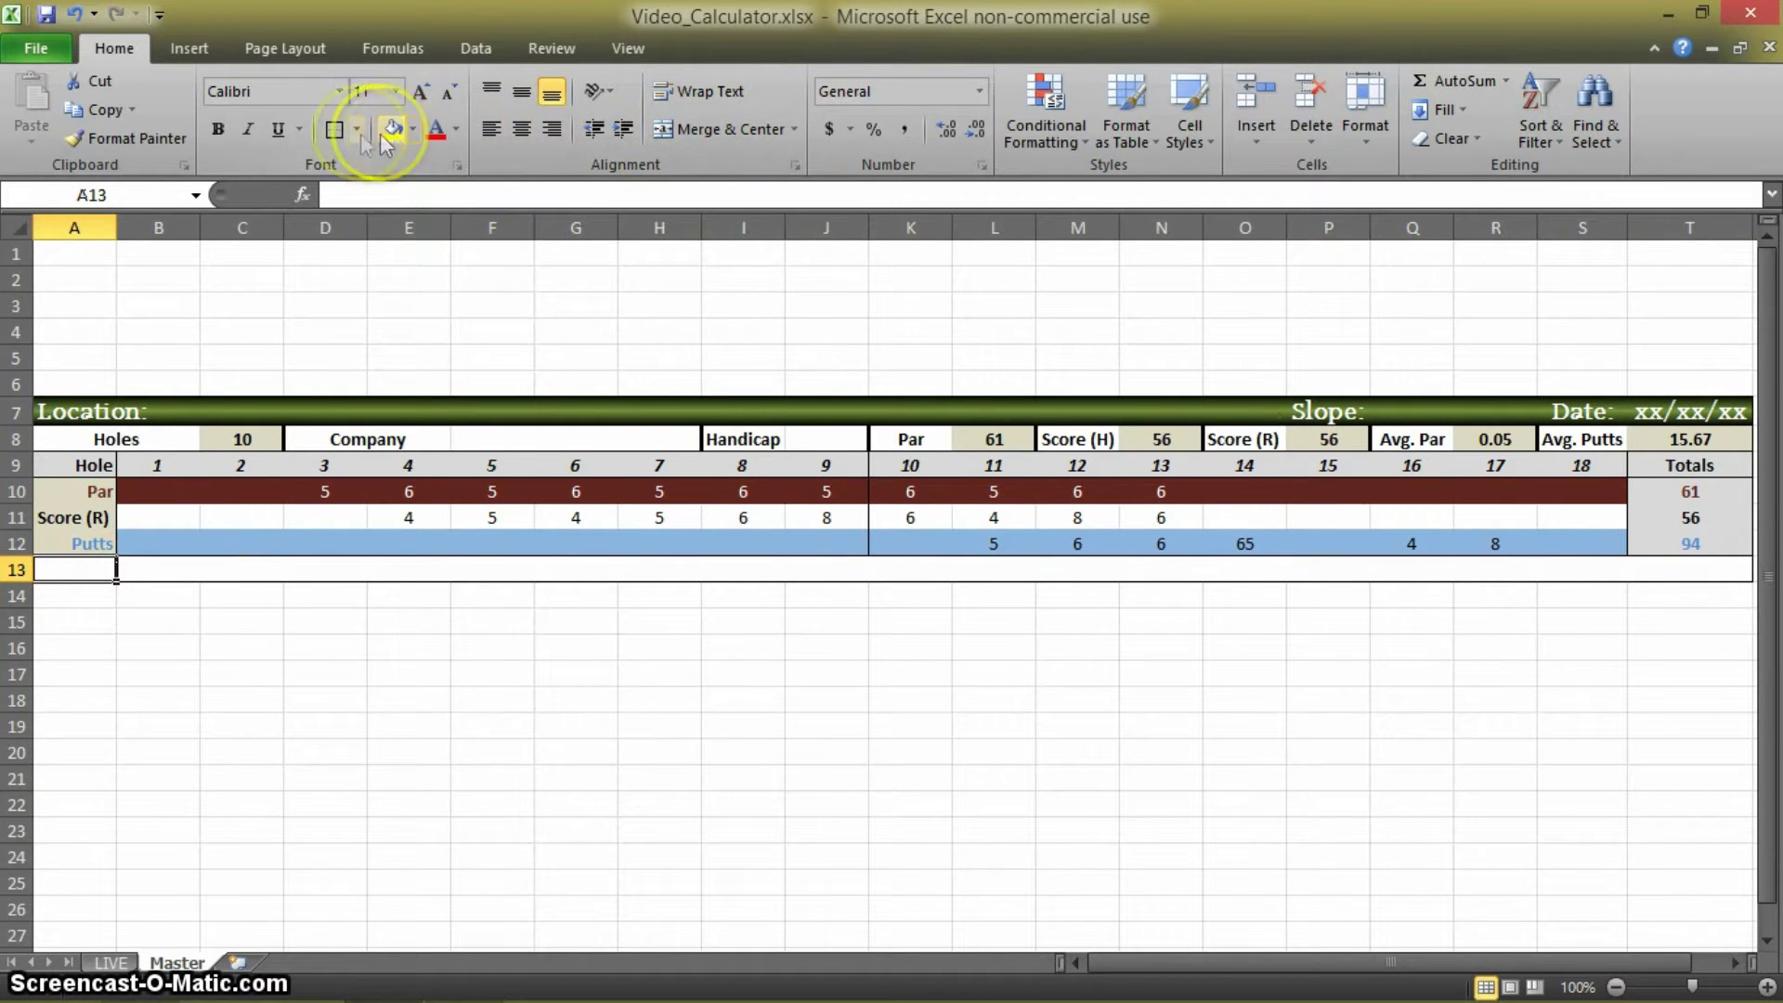
pyautogui.click(329, 702)
pyautogui.click(76, 578)
pyautogui.write('Notes')
pyautogui.press('Return')
pyautogui.click(70, 567)
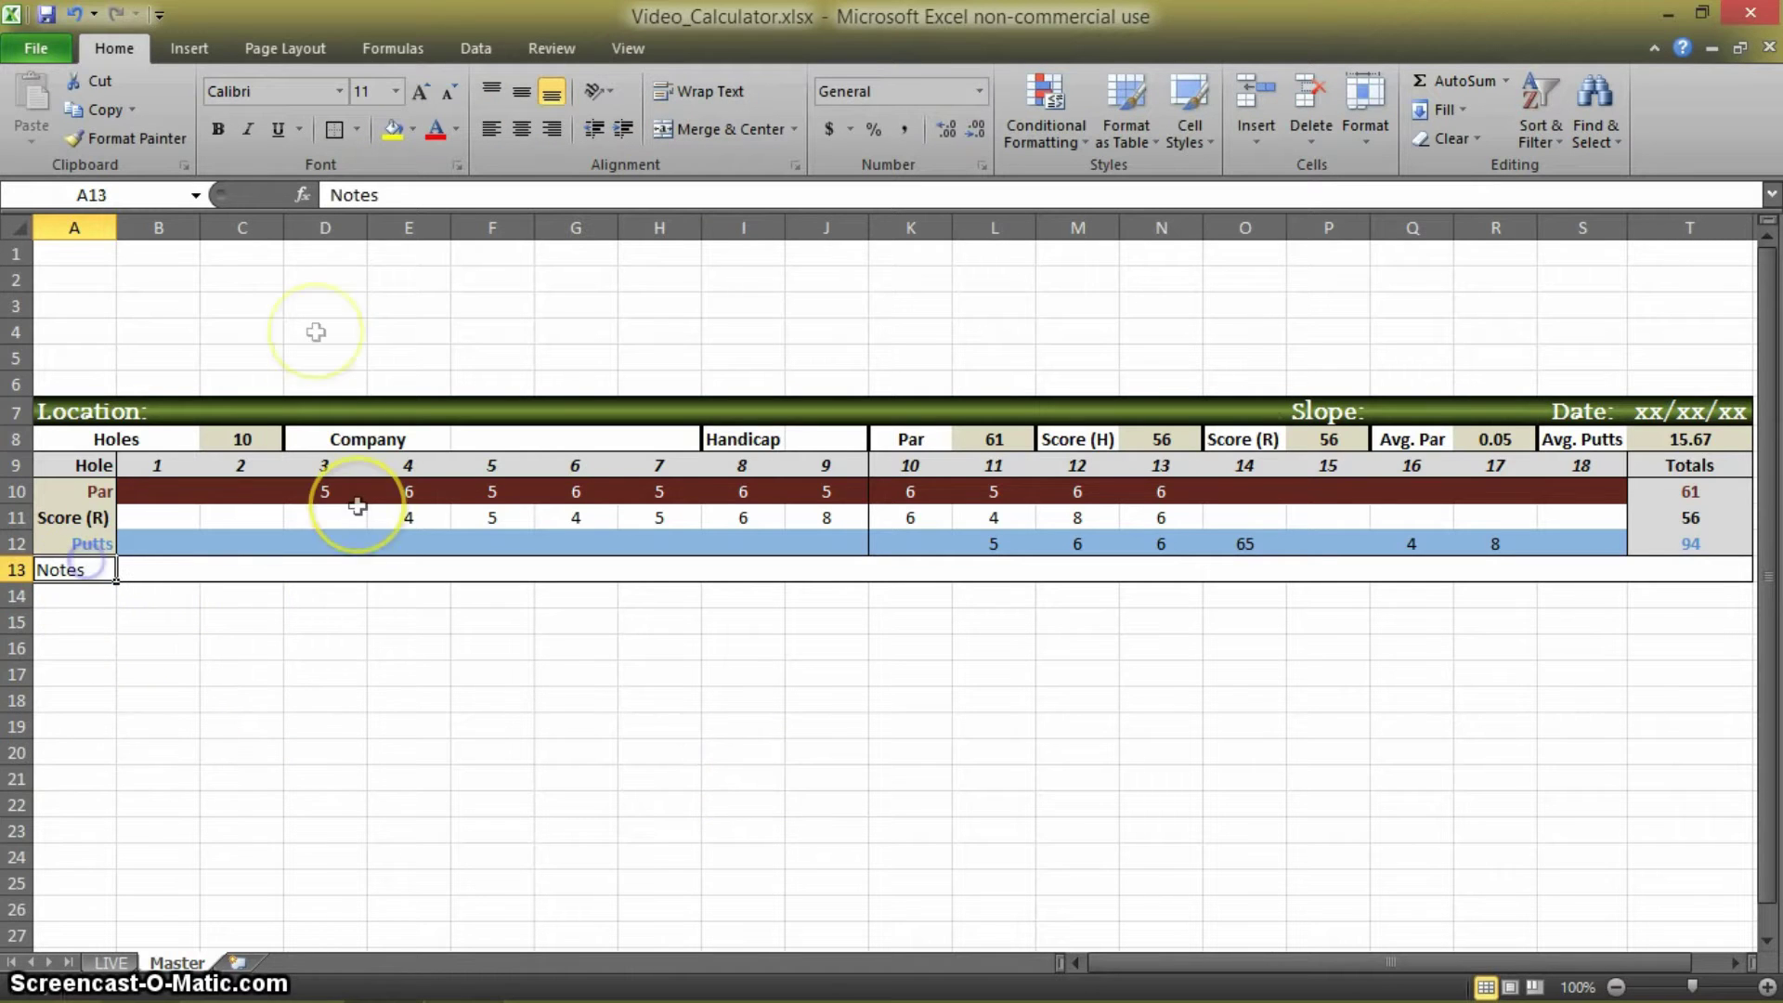
pyautogui.click(552, 128)
pyautogui.click(218, 135)
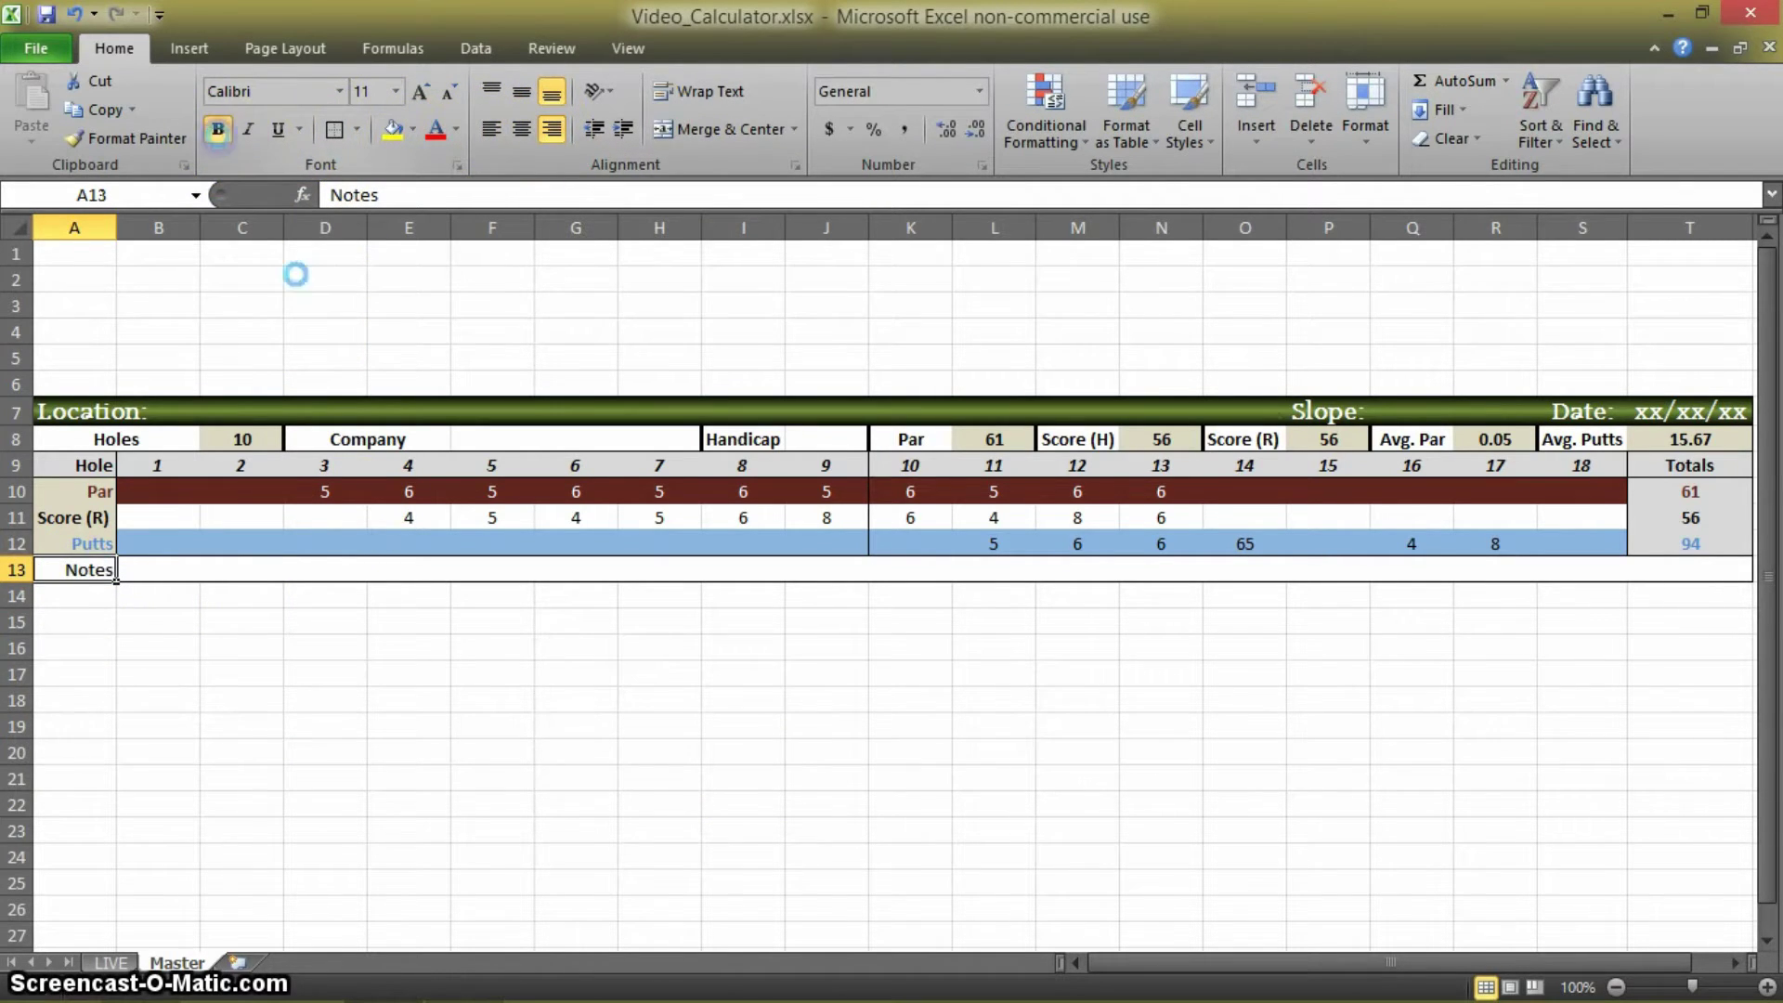
# Left-align the merged notes cell B13 and type a short note in it
pyautogui.click(274, 576)
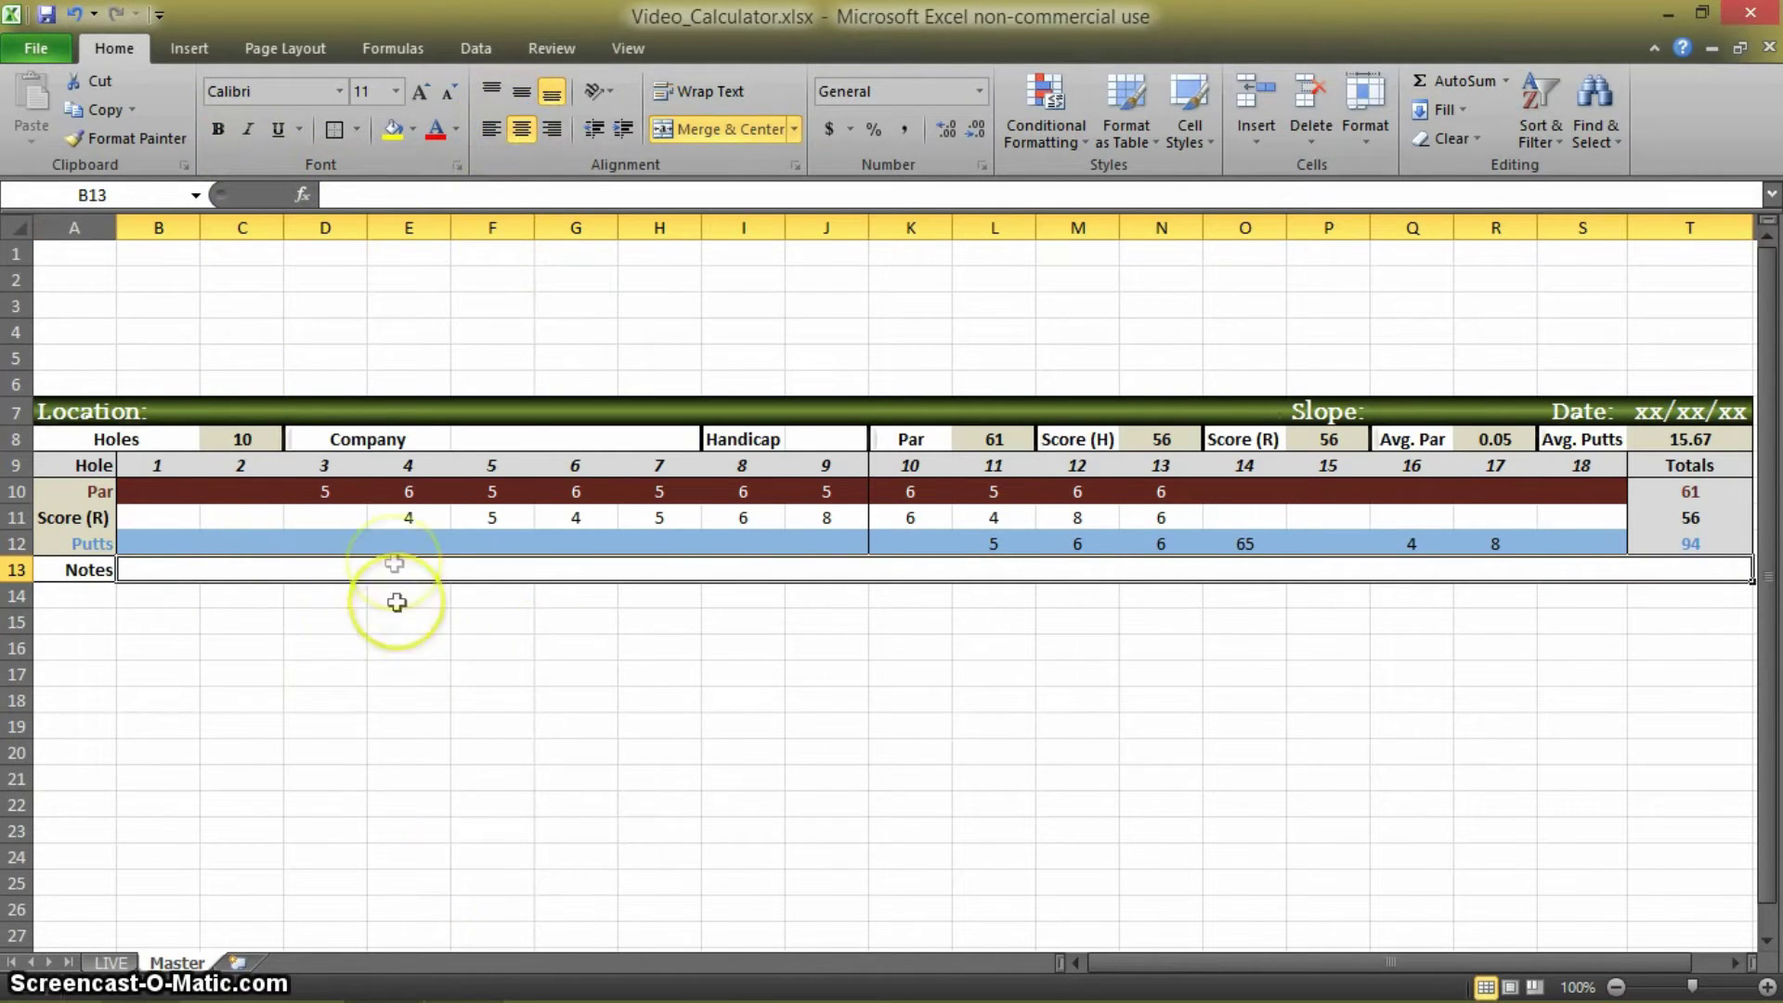
pyautogui.click(492, 133)
pyautogui.click(335, 673)
pyautogui.click(390, 573)
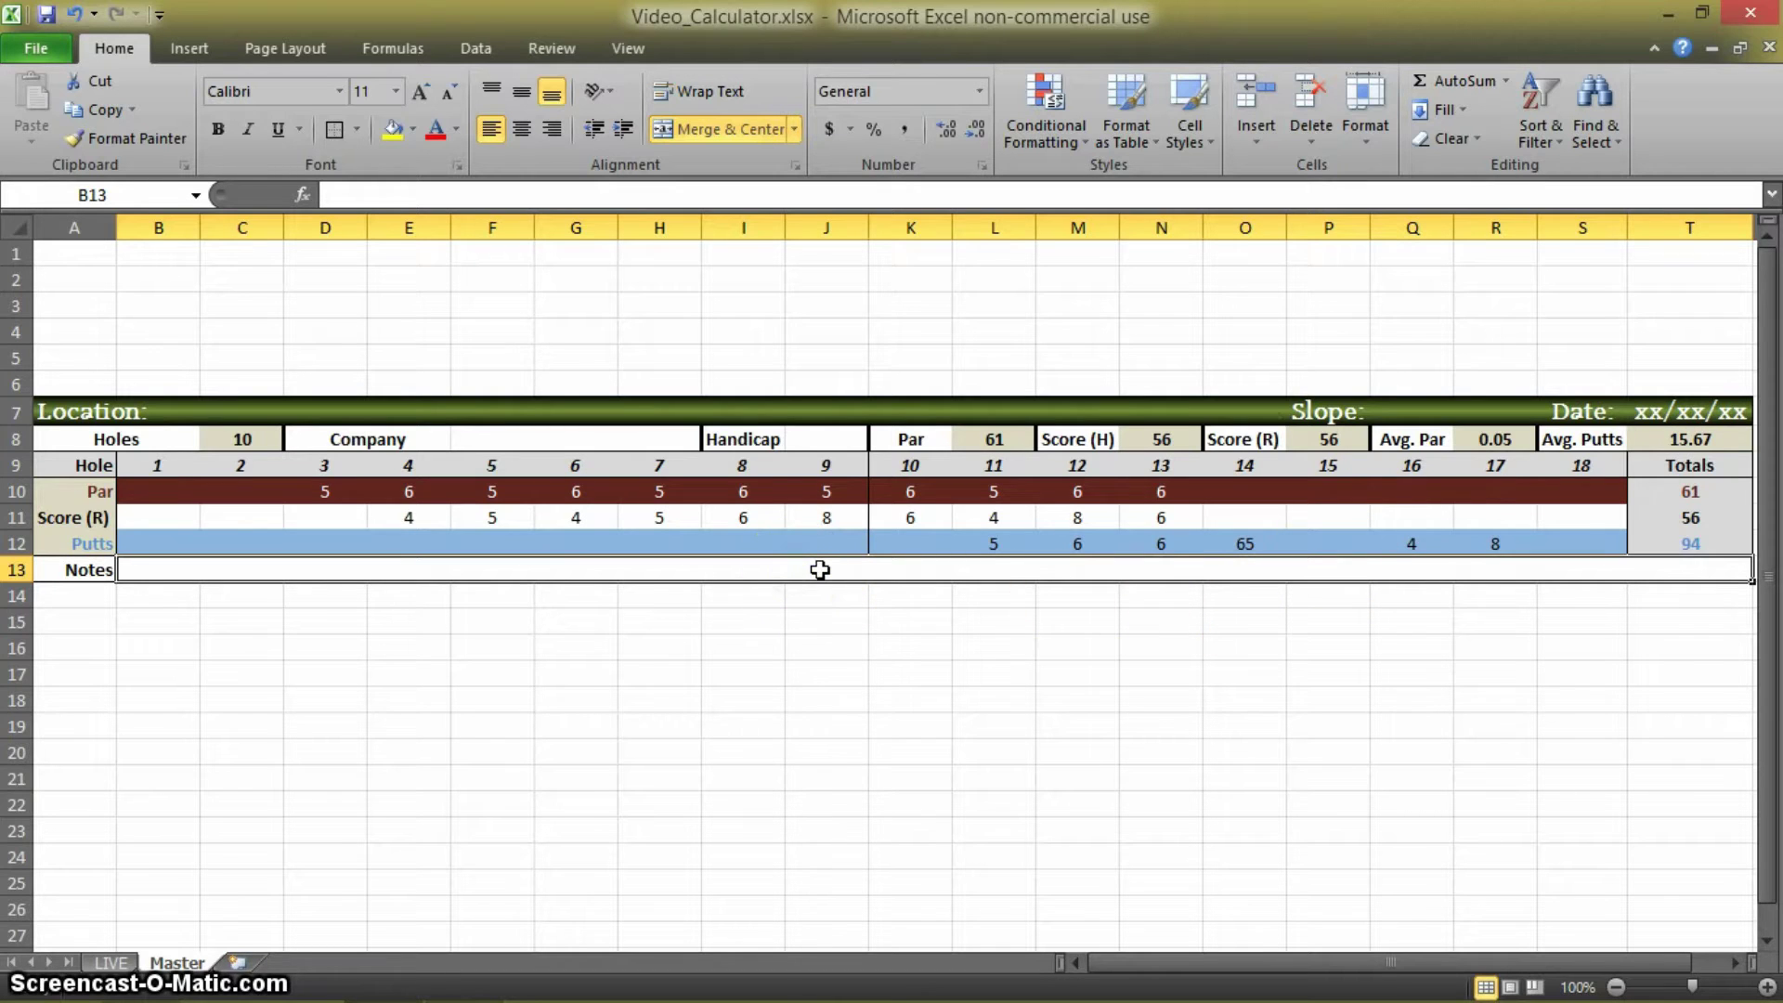
pyautogui.write('Got')
pyautogui.write('n hole')
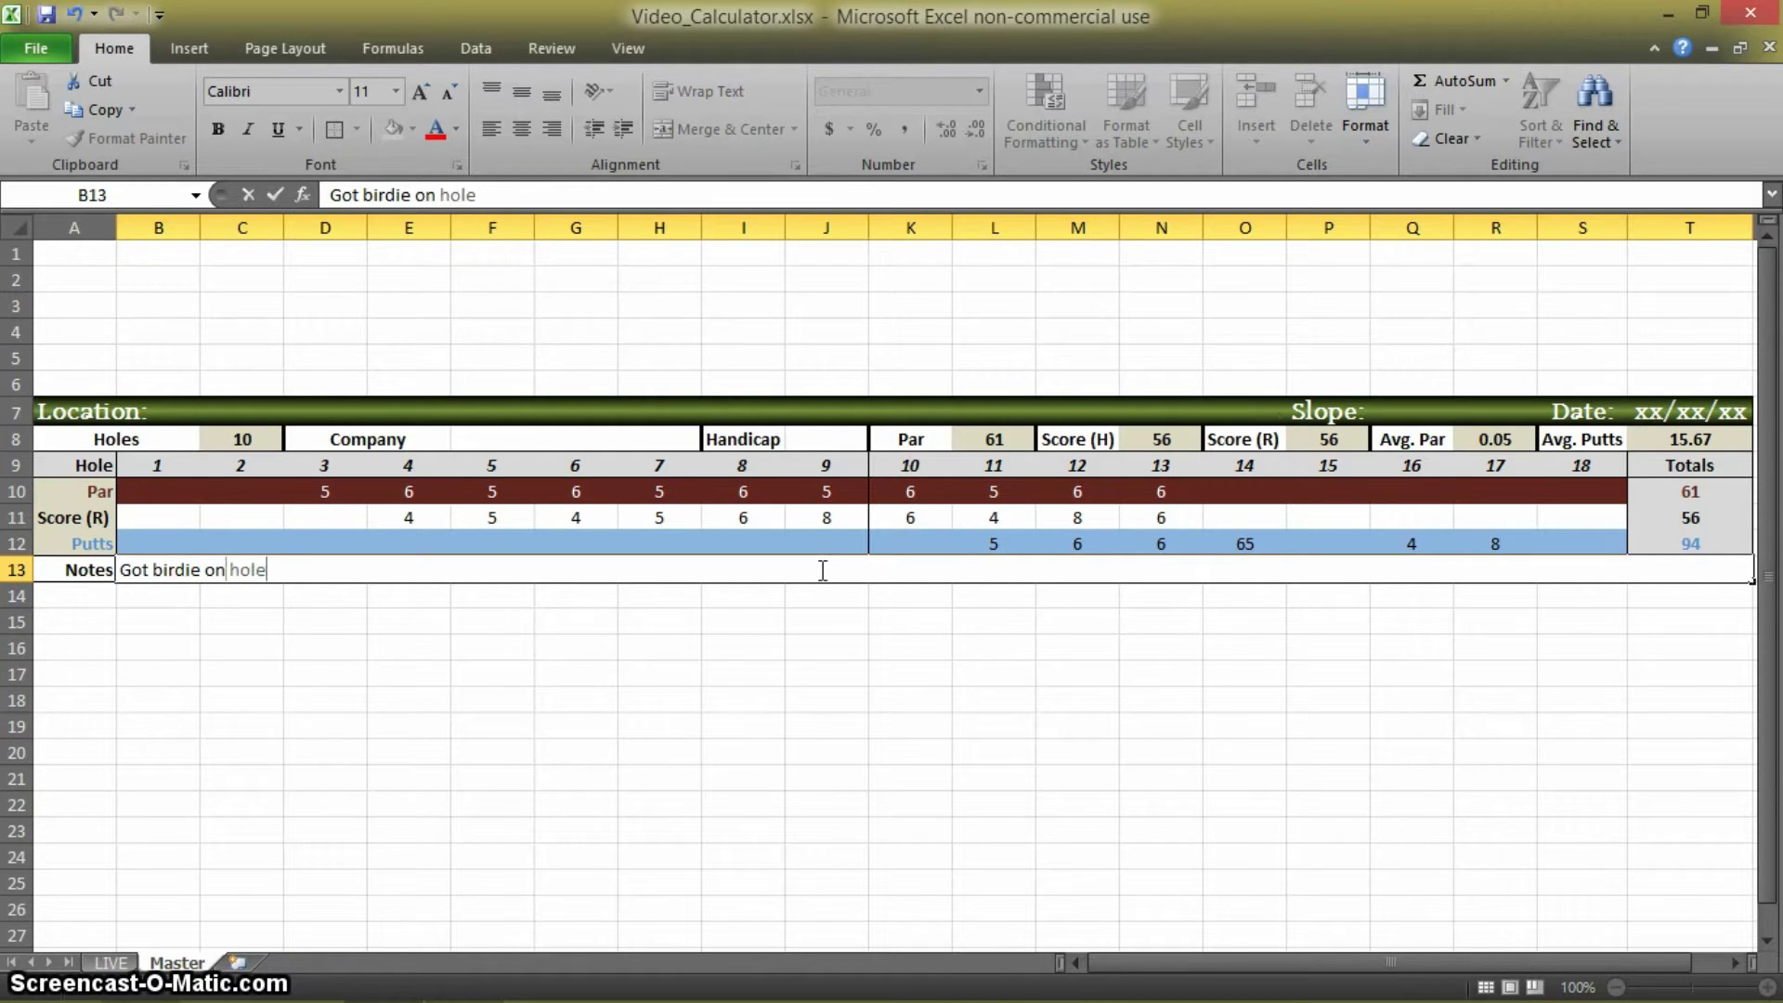
pyautogui.press('BackSpace')
pyautogui.press('BackSpace')
pyautogui.press('BackSpace')
pyautogui.write('Teed of 7')
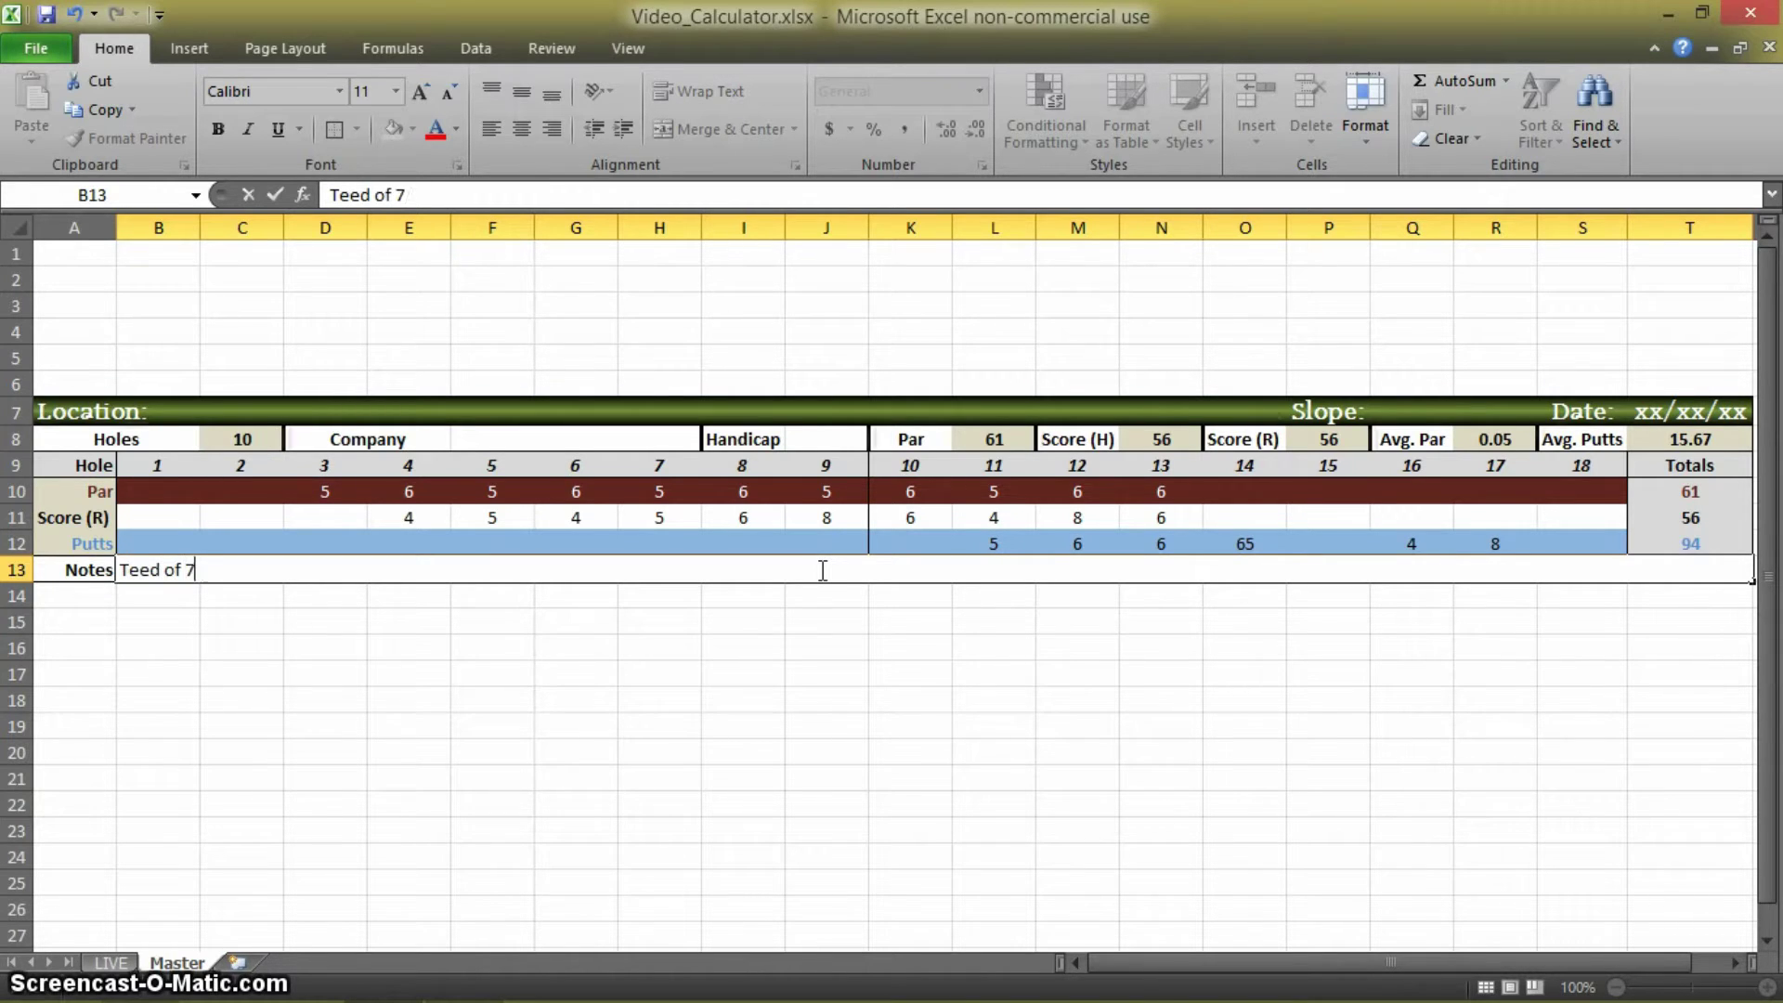
pyautogui.write('/')
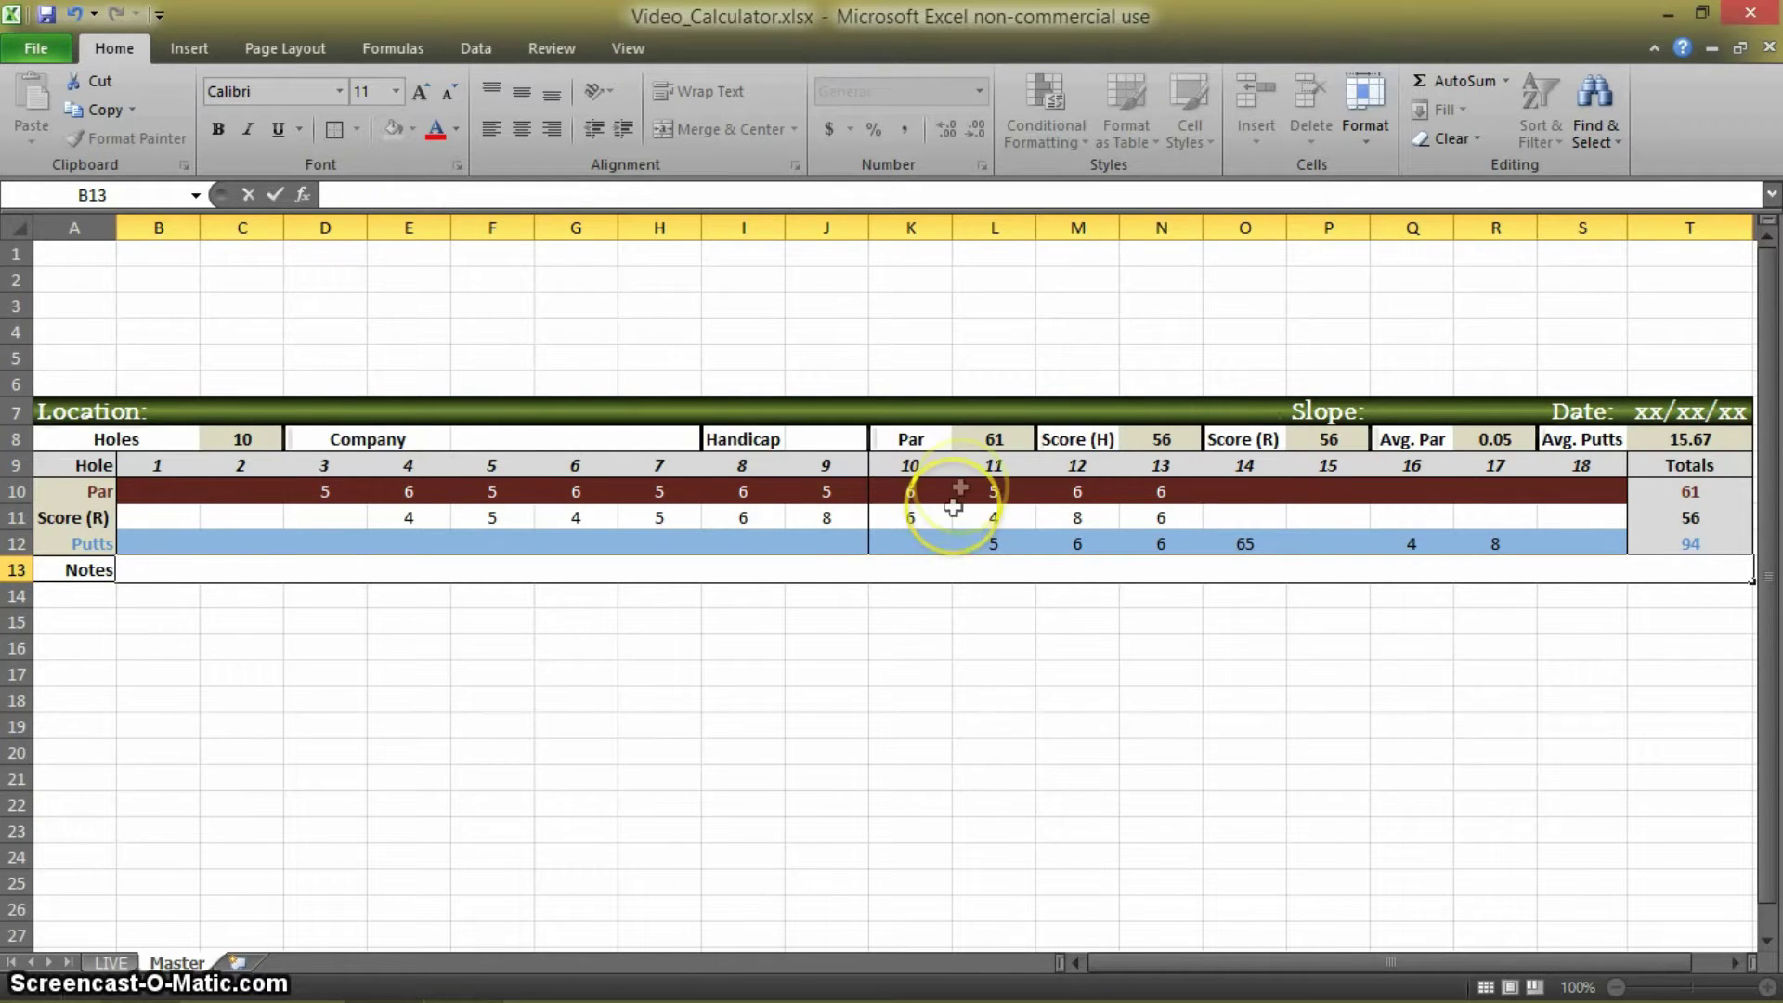
pyautogui.click(824, 695)
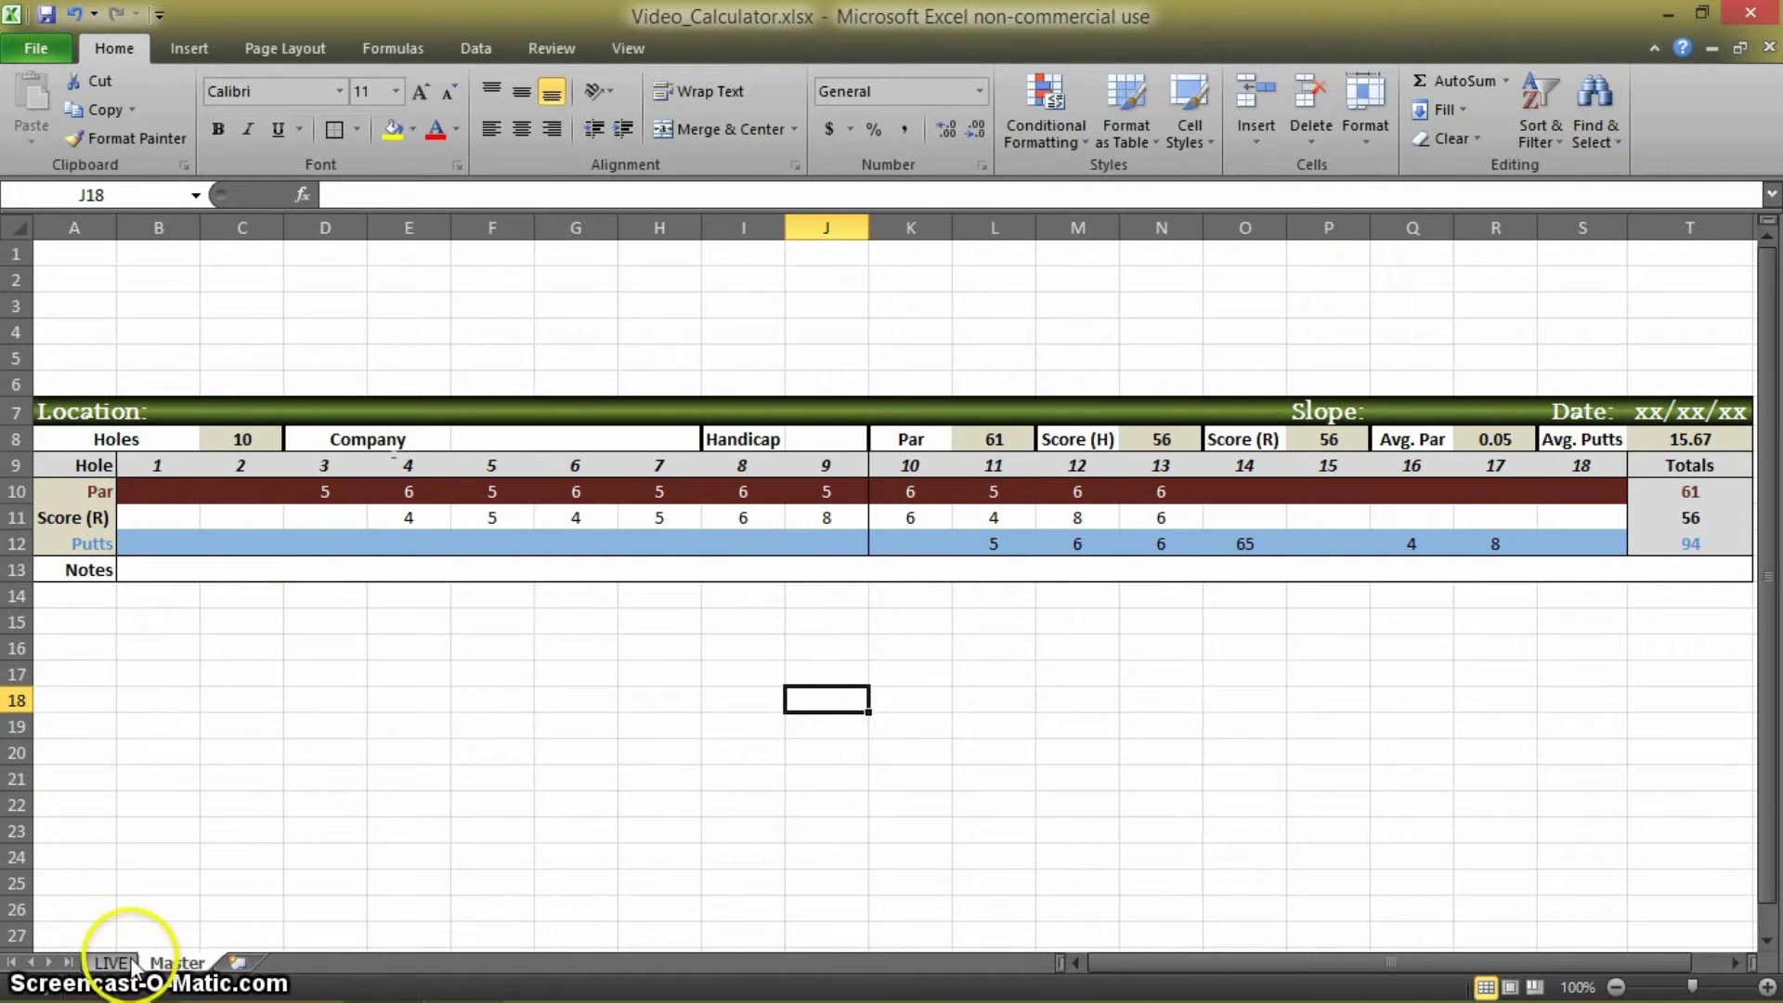
# Return to the LIVE sheet after a glance at Master, and select the Avg. Putts cell L4
pyautogui.click(113, 961)
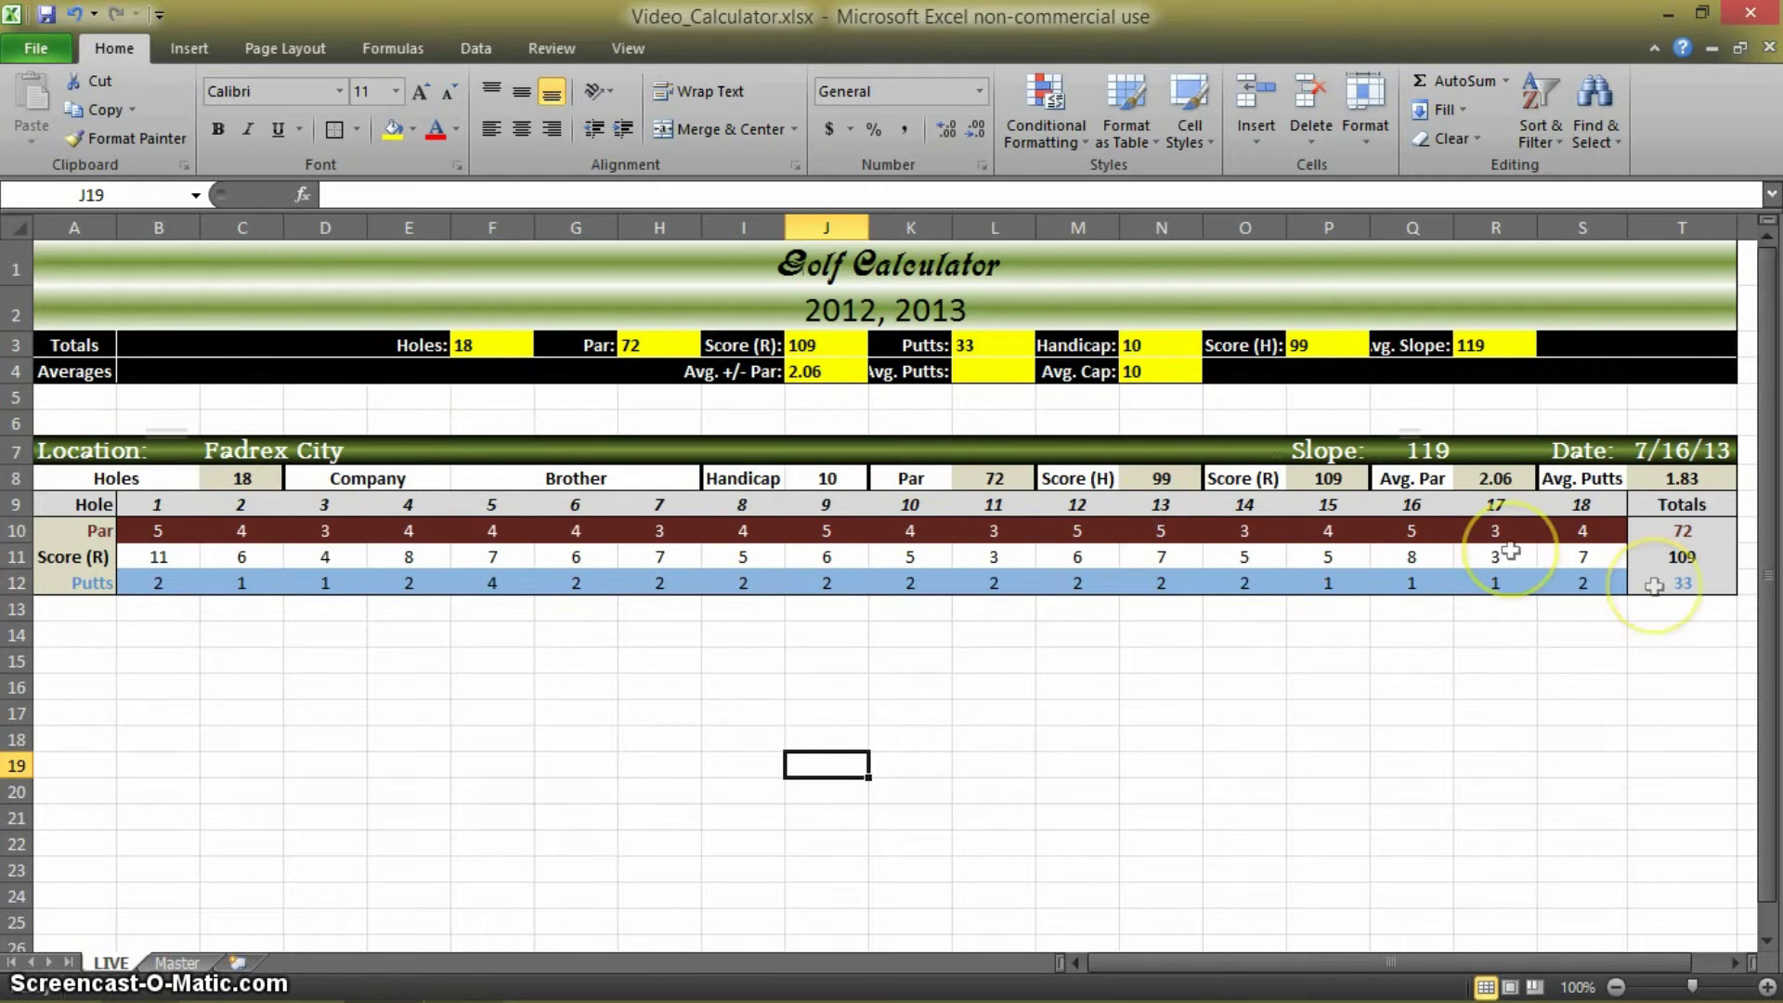
pyautogui.click(199, 957)
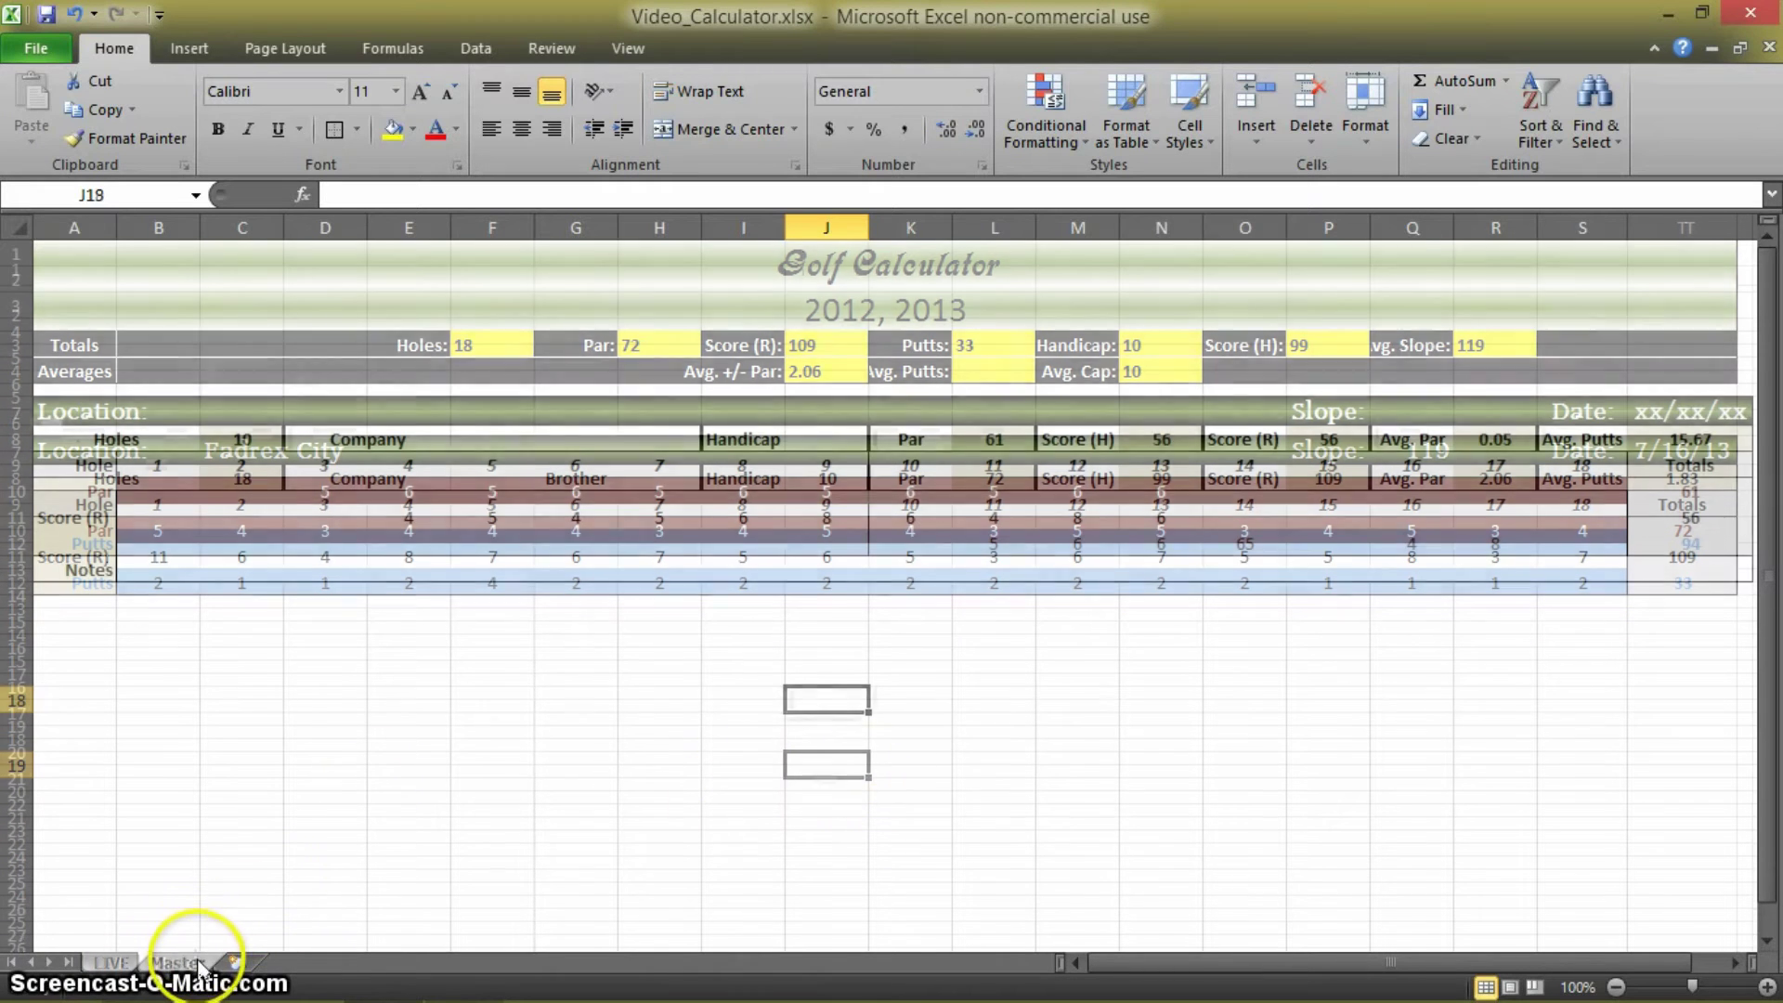
pyautogui.click(111, 963)
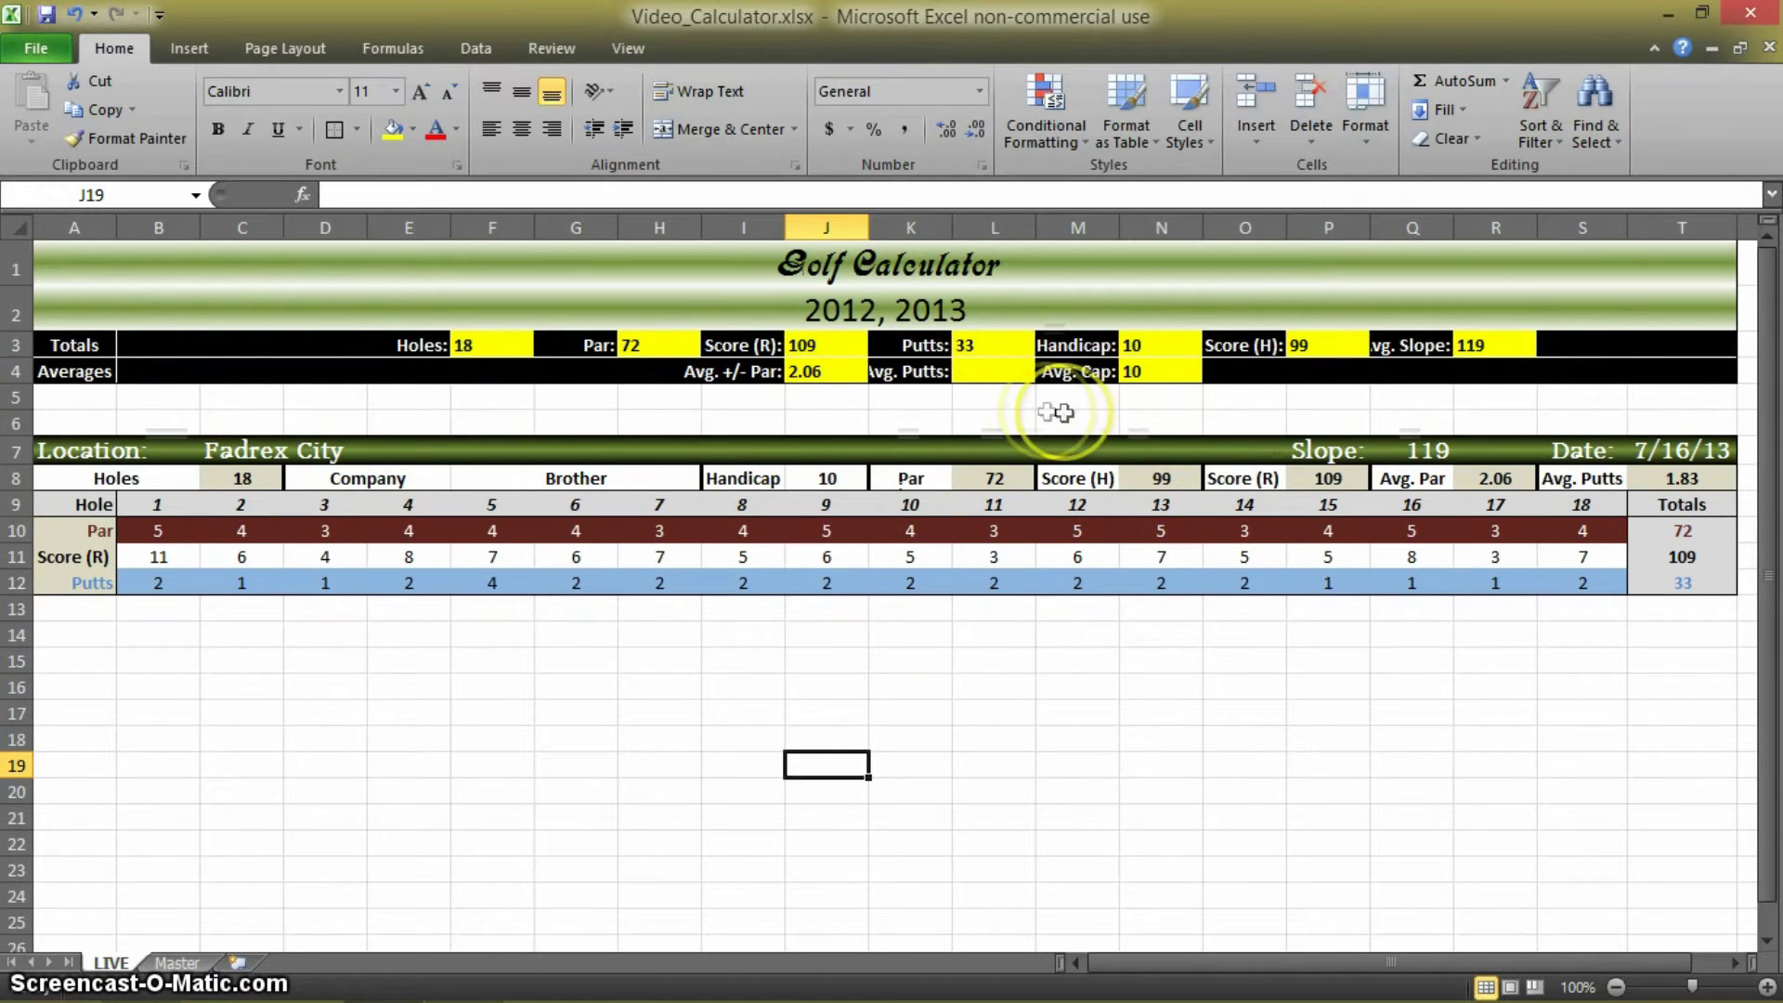
pyautogui.click(993, 371)
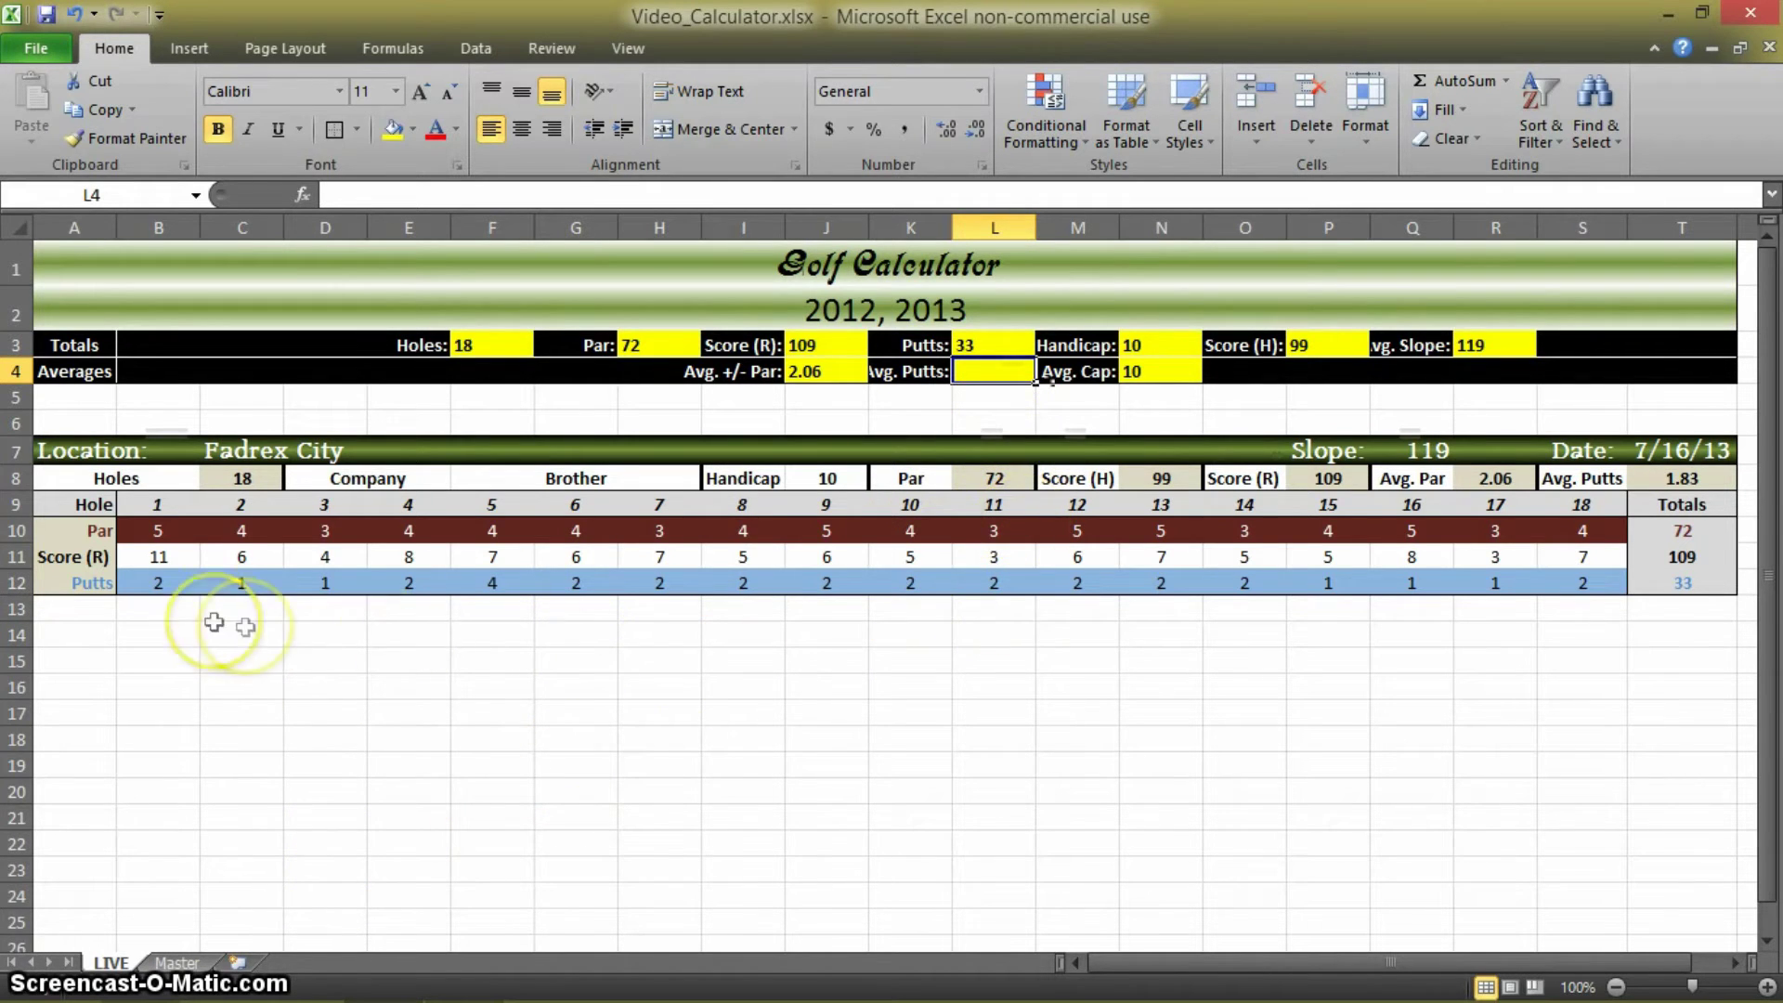
pyautogui.click(1690, 580)
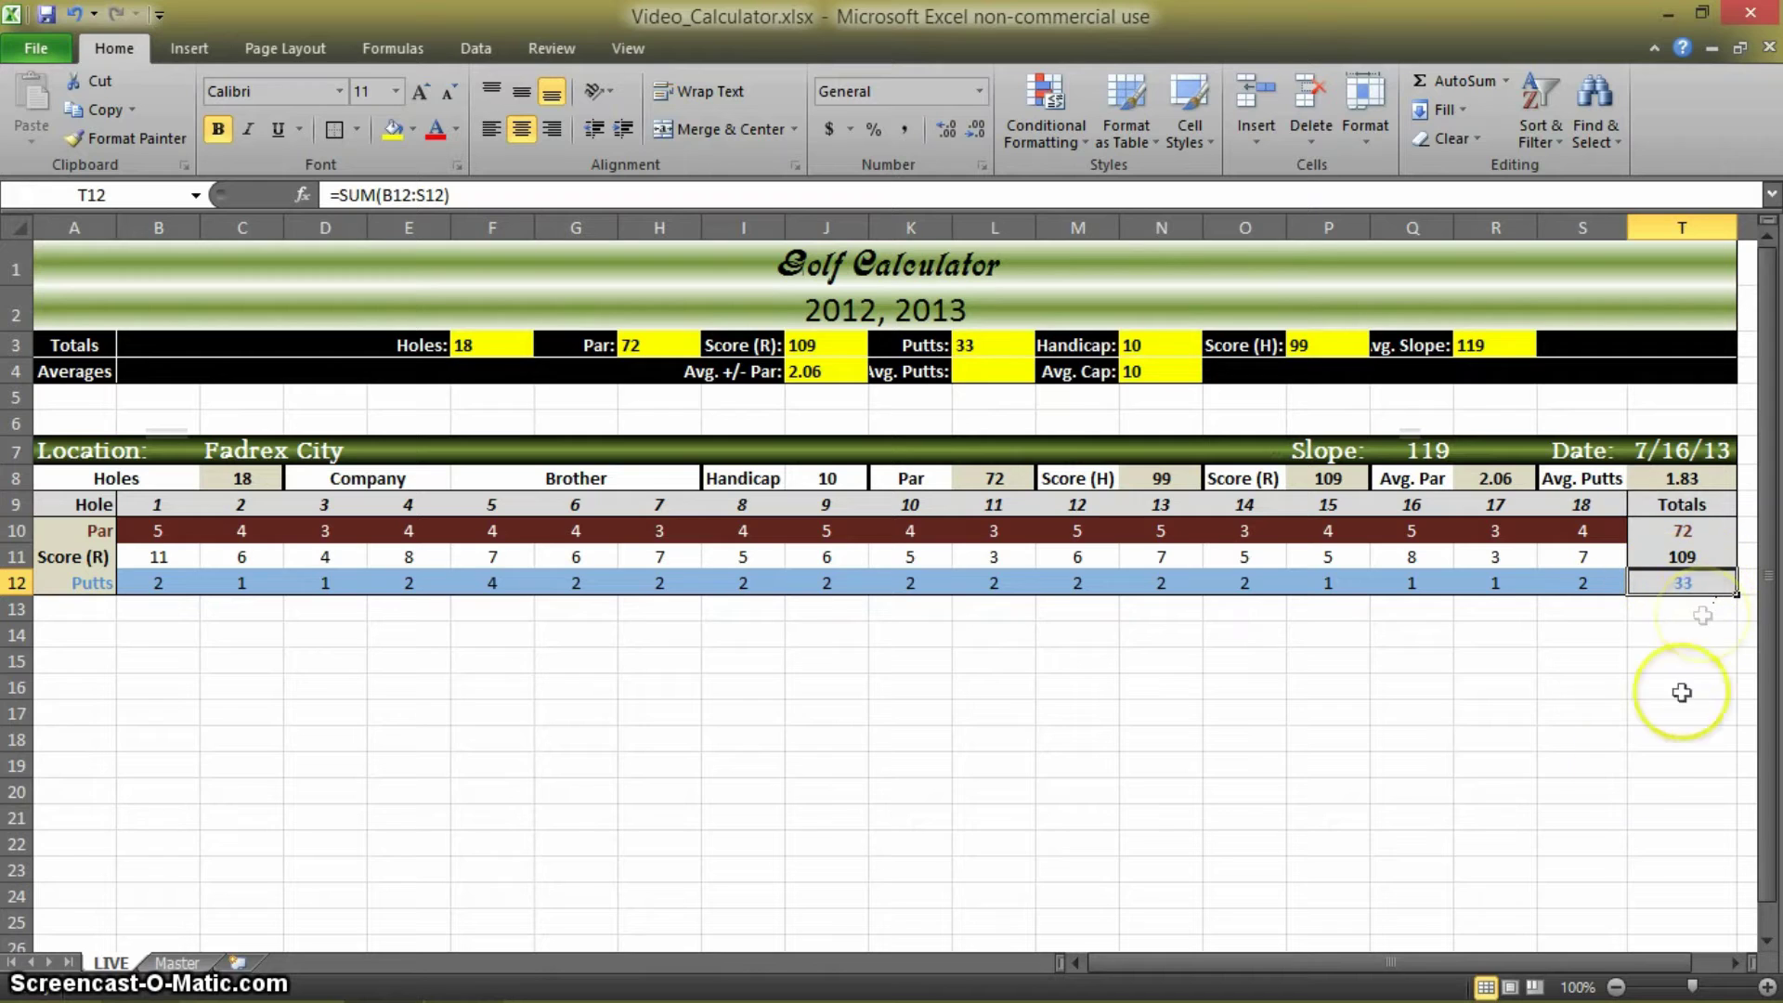
pyautogui.click(1621, 730)
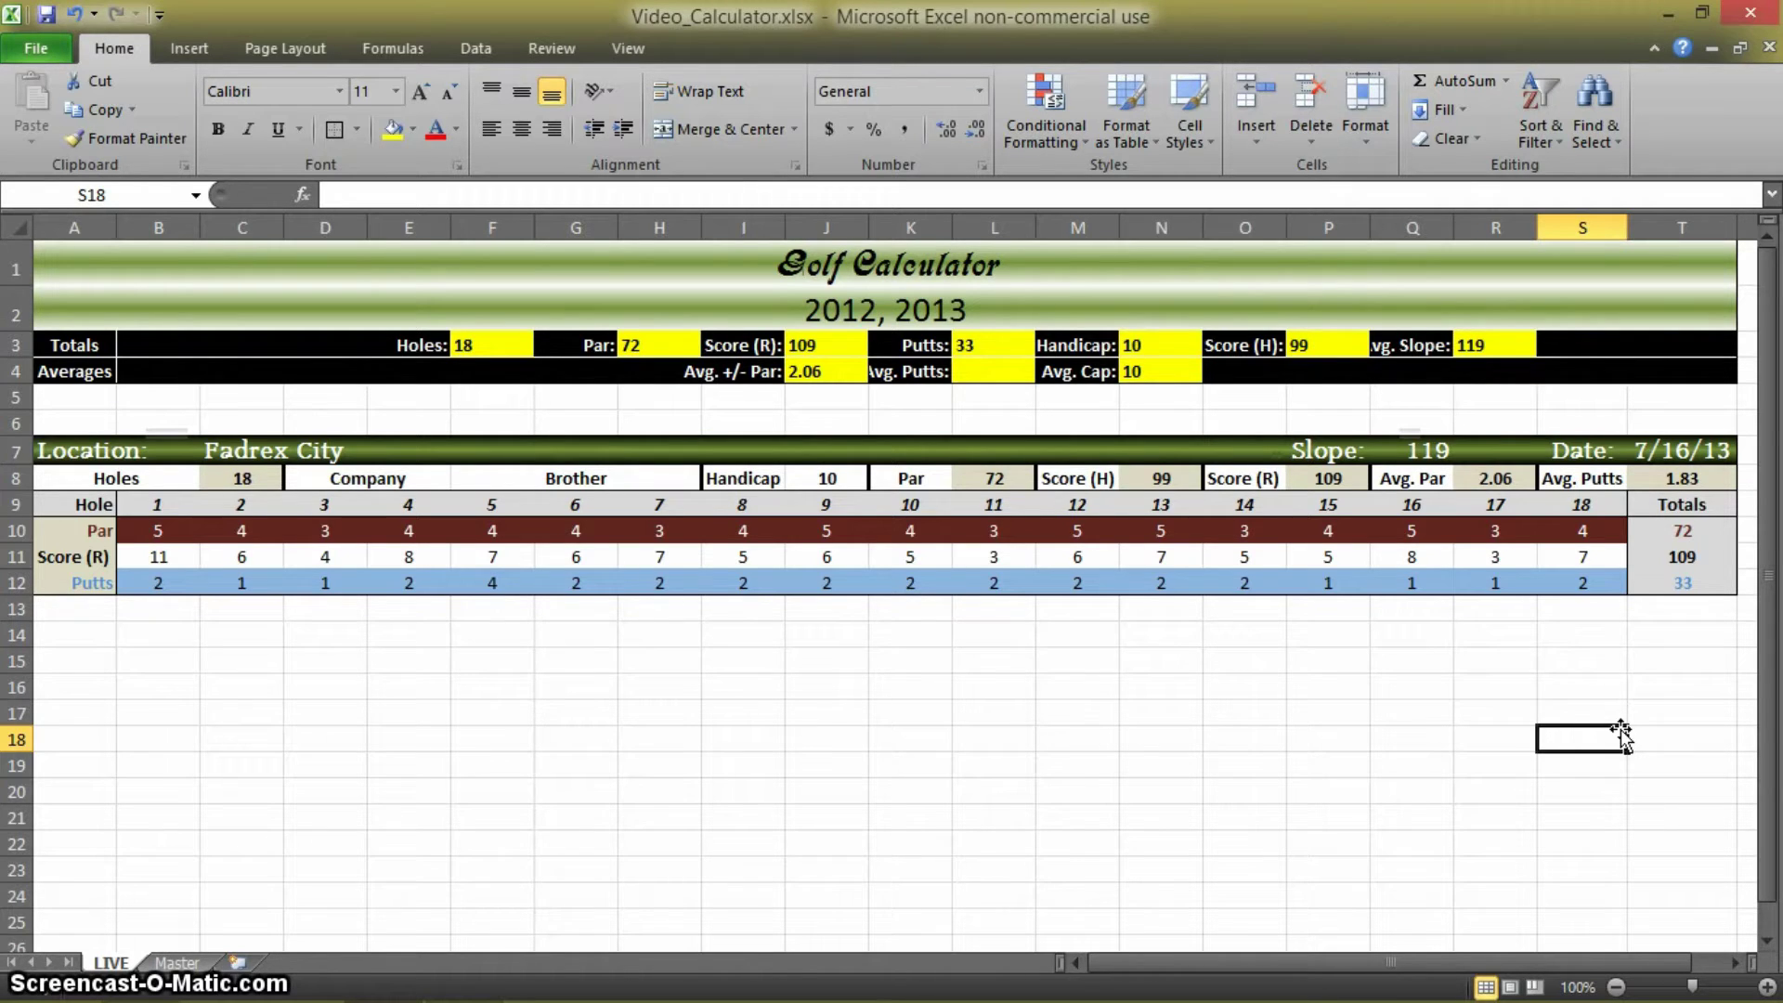
pyautogui.click(1620, 679)
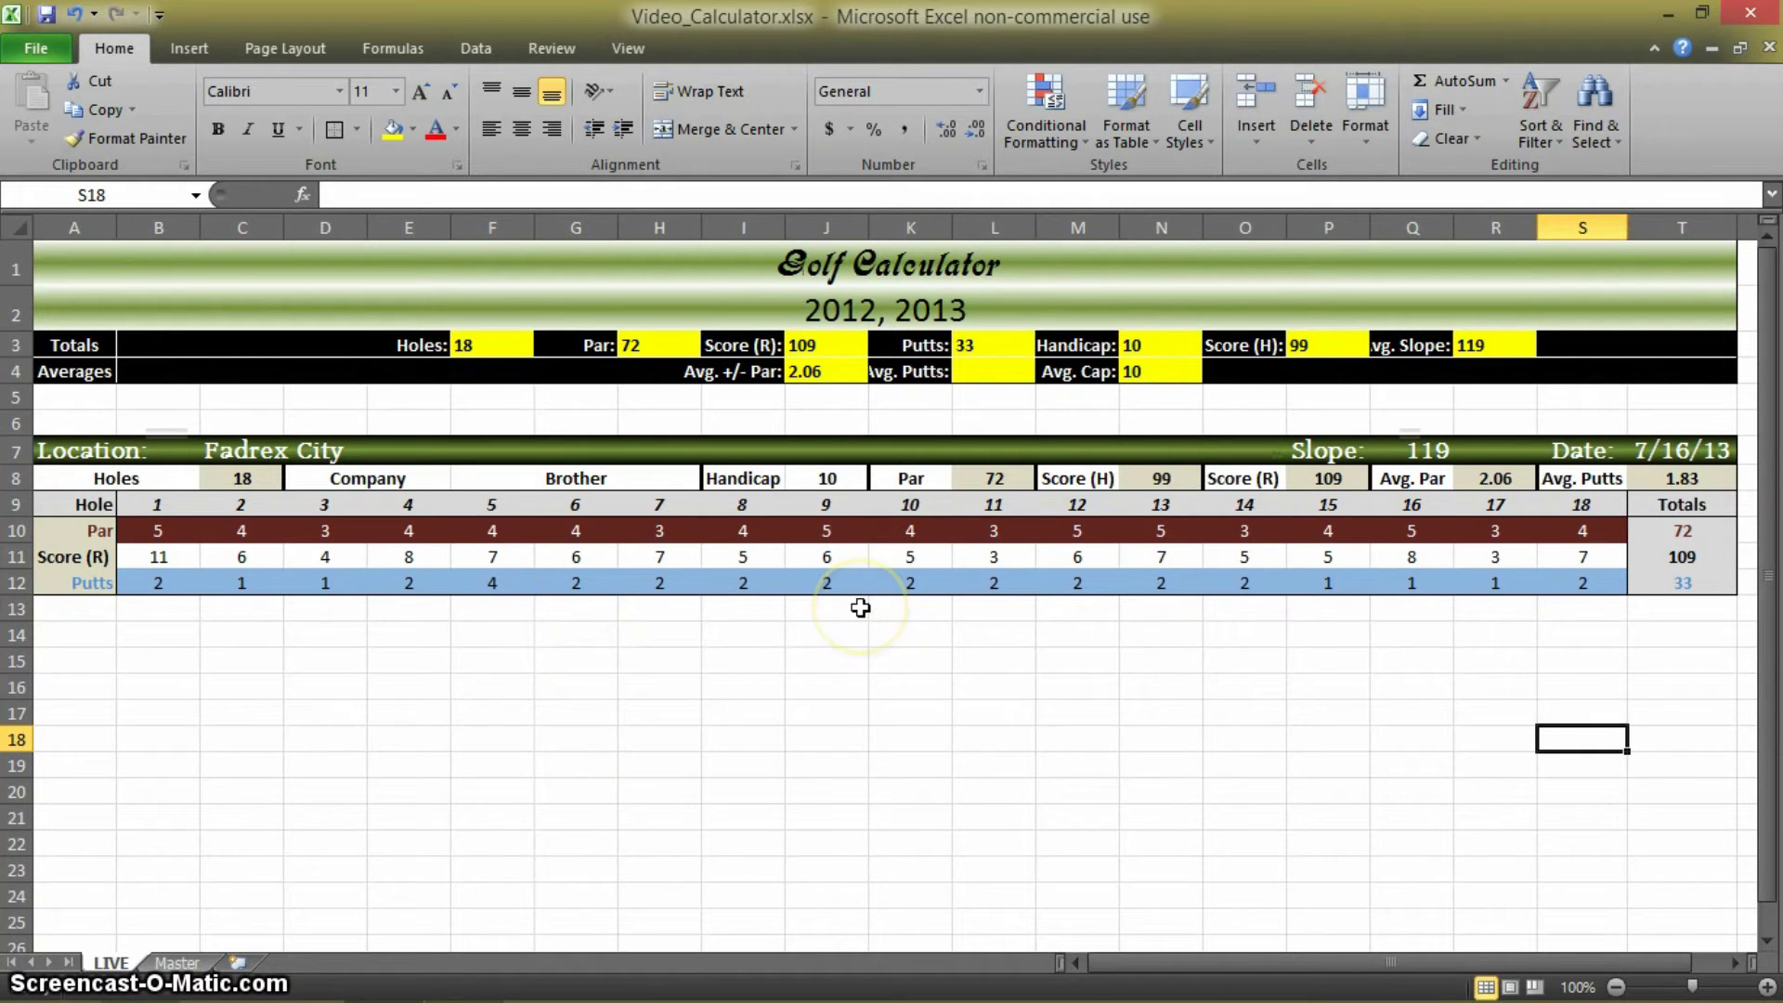
pyautogui.click(996, 375)
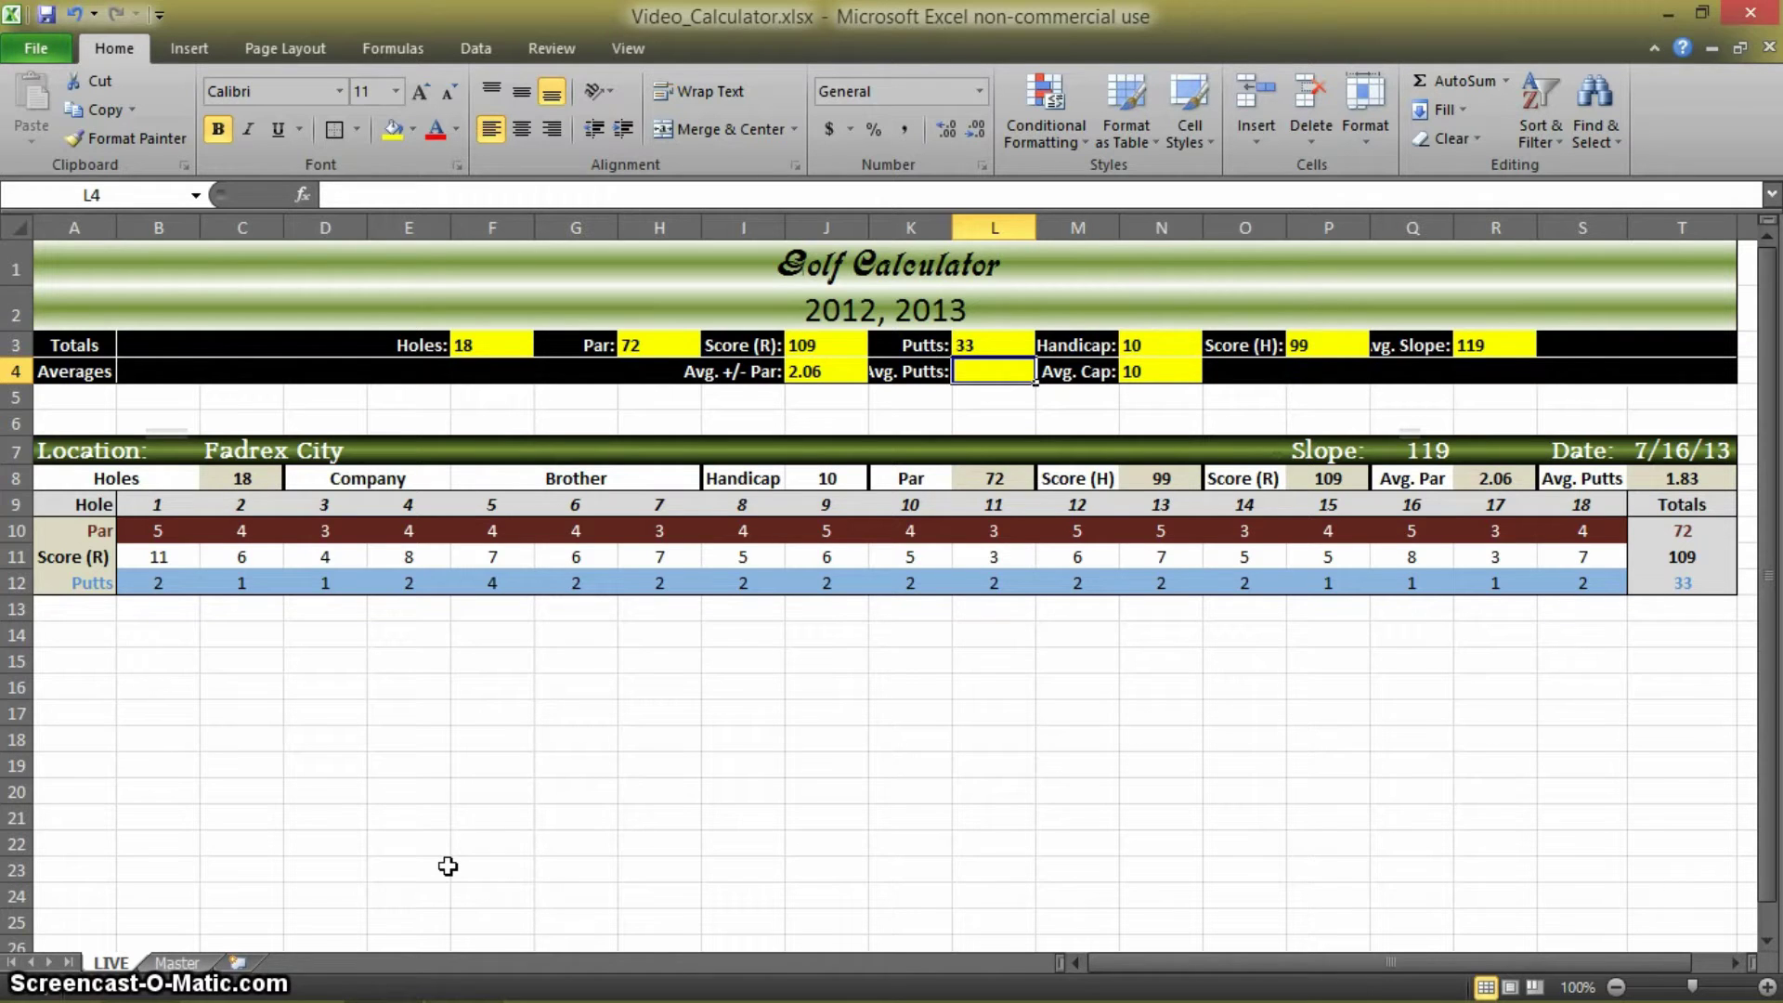
# Enter =SUMIF(A:A,"putts",T:T)/SUMIF(A:A,"location:",O:O) in L4 so Avg. Putts shows 1.833333
pyautogui.click(1132, 735)
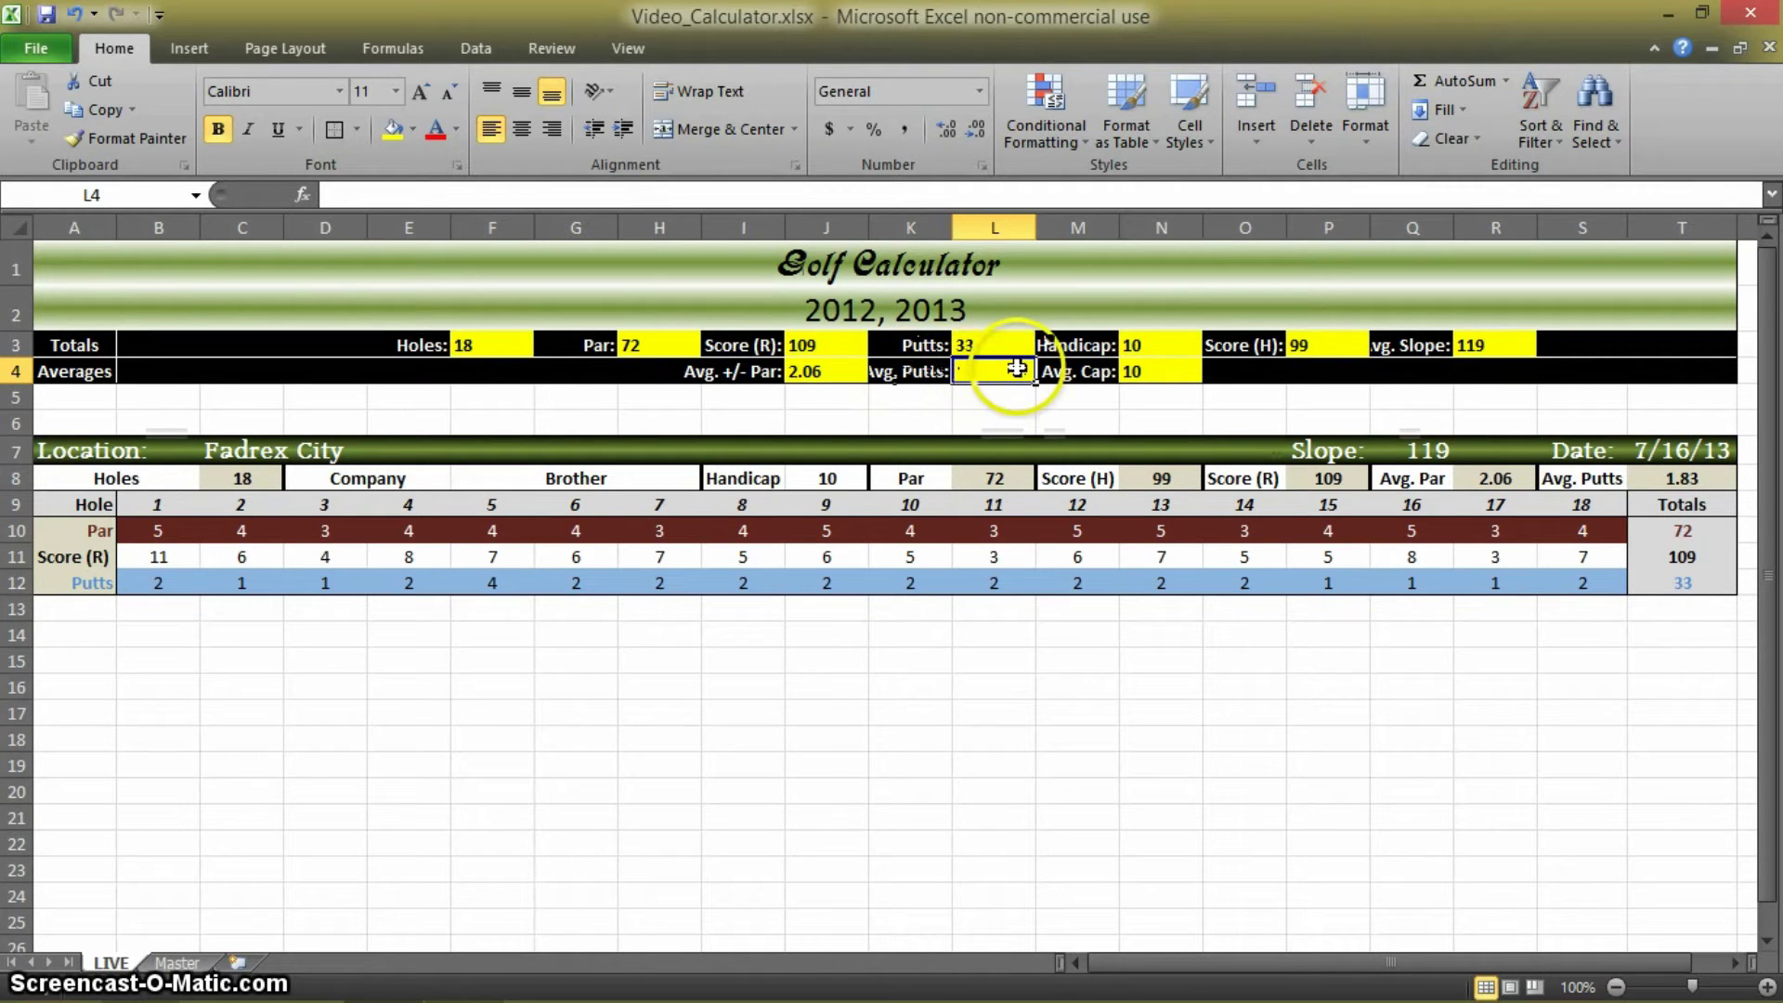
pyautogui.write('=sum')
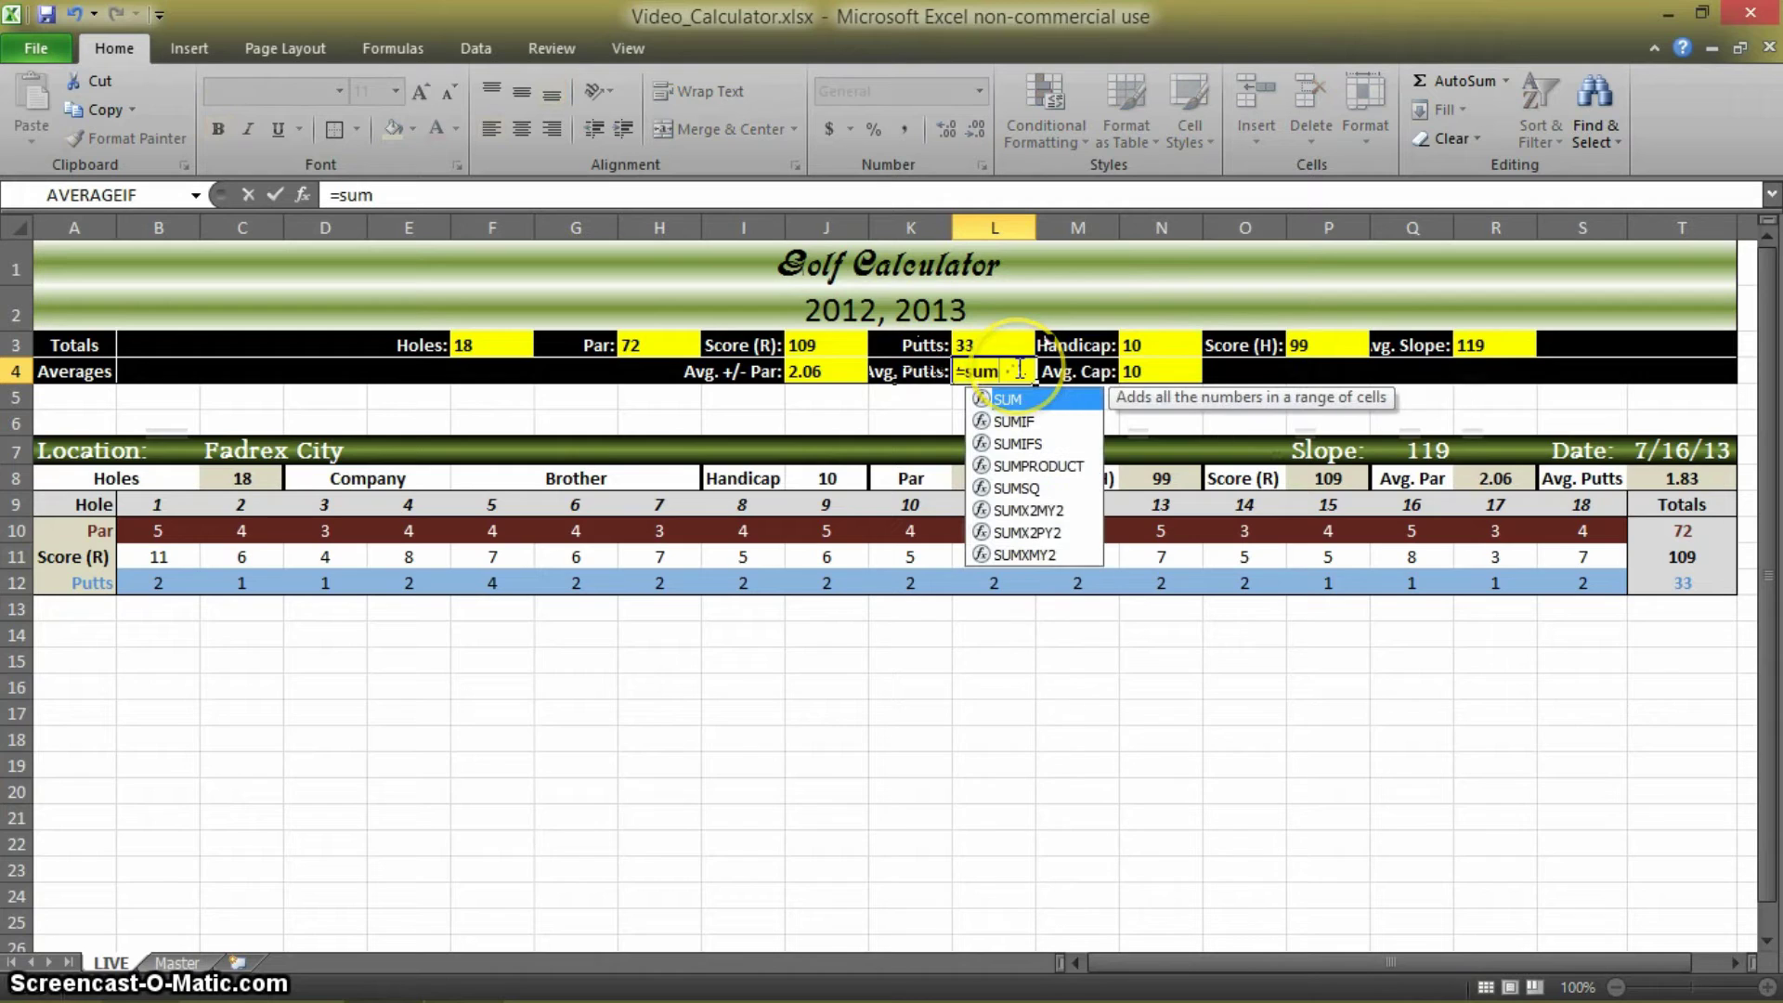
pyautogui.write('if')
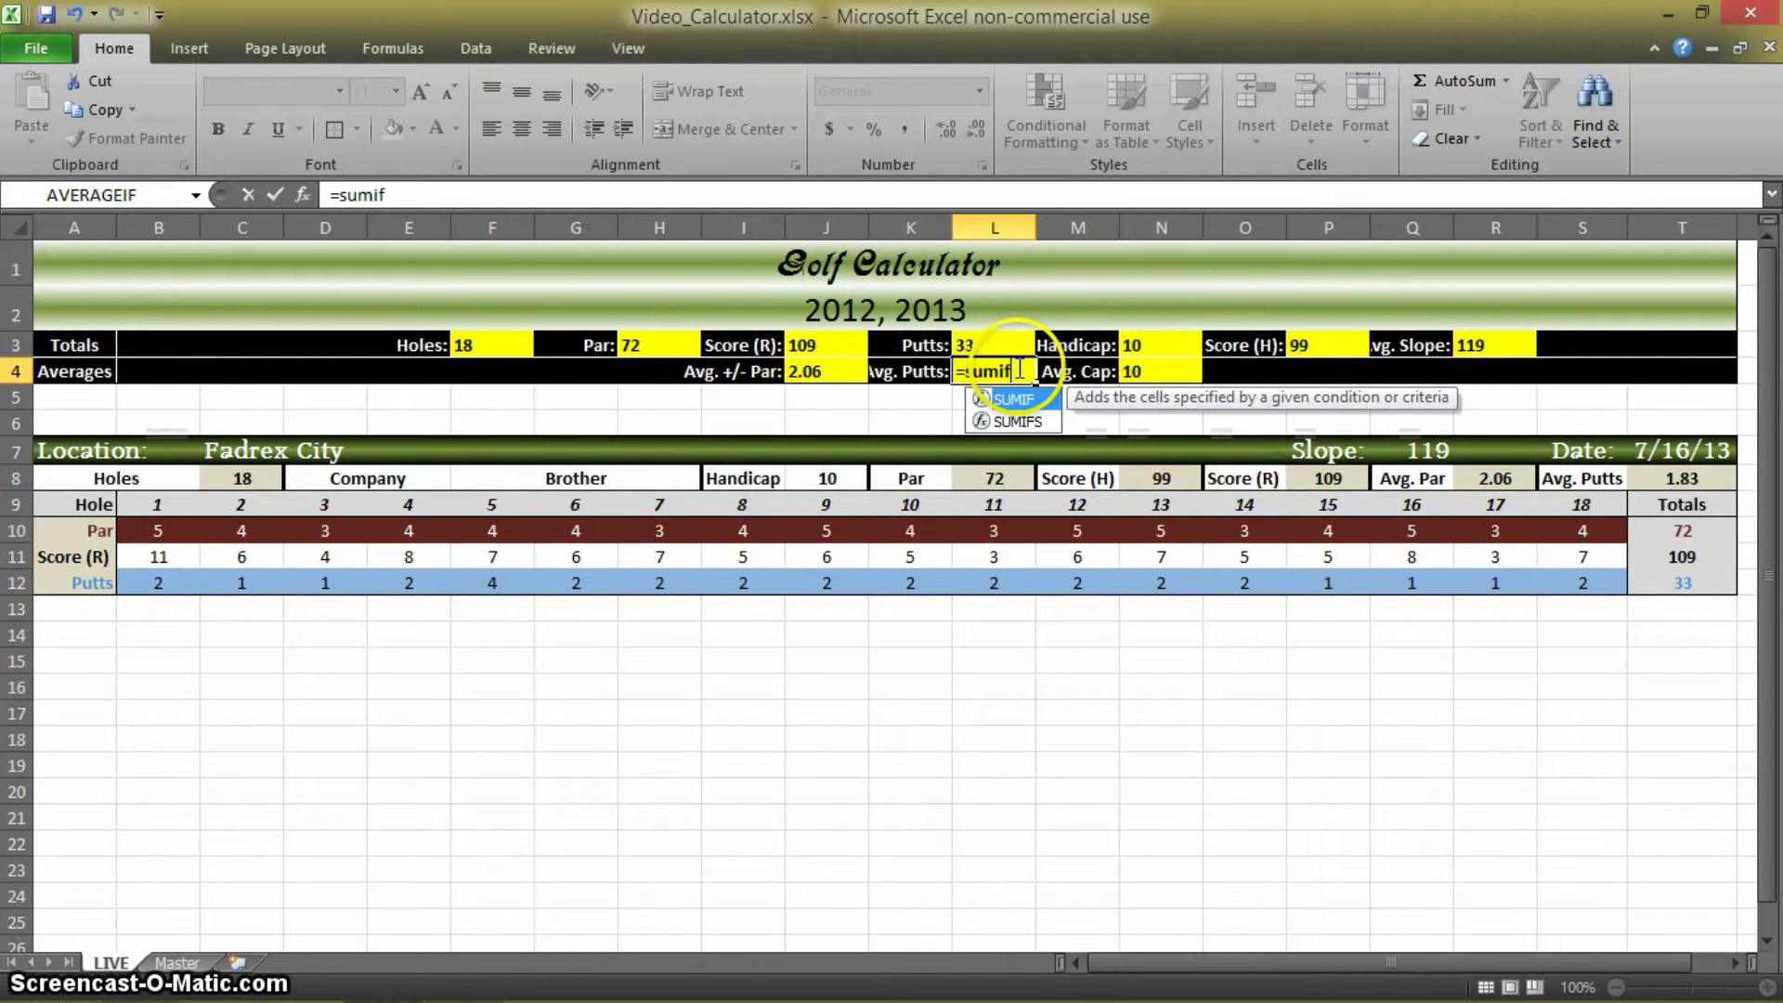
pyautogui.write('(')
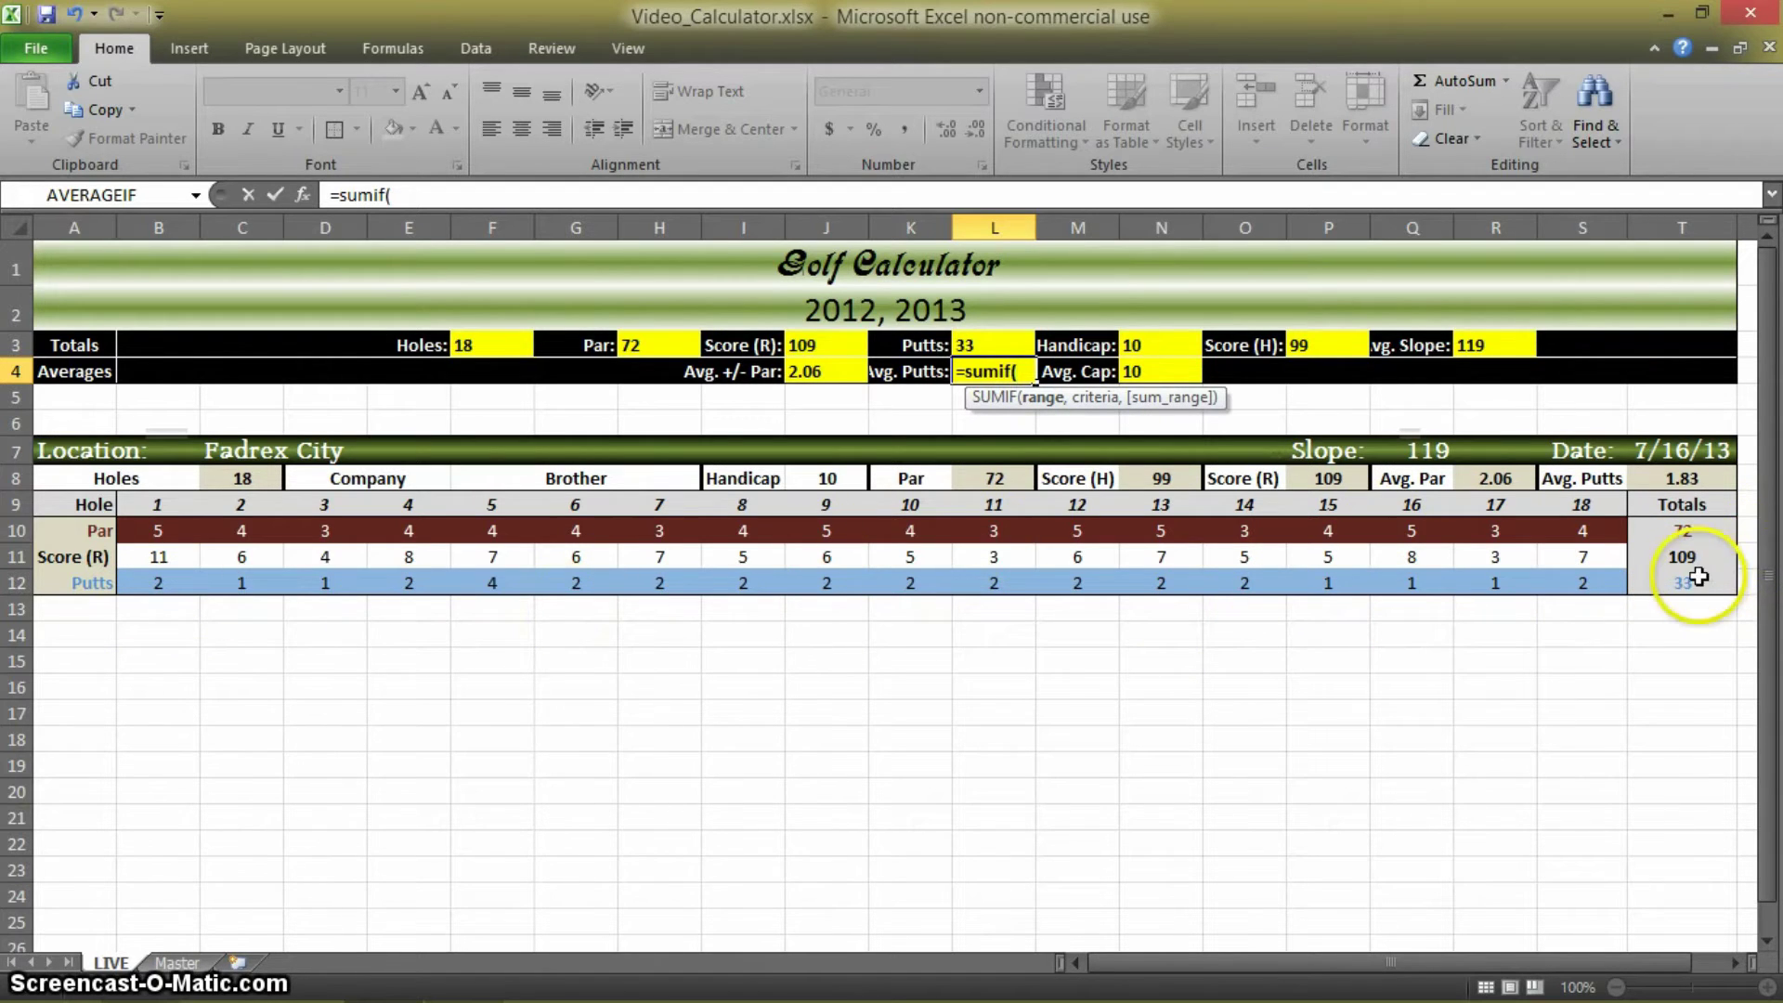
pyautogui.write('A:A,"puts')
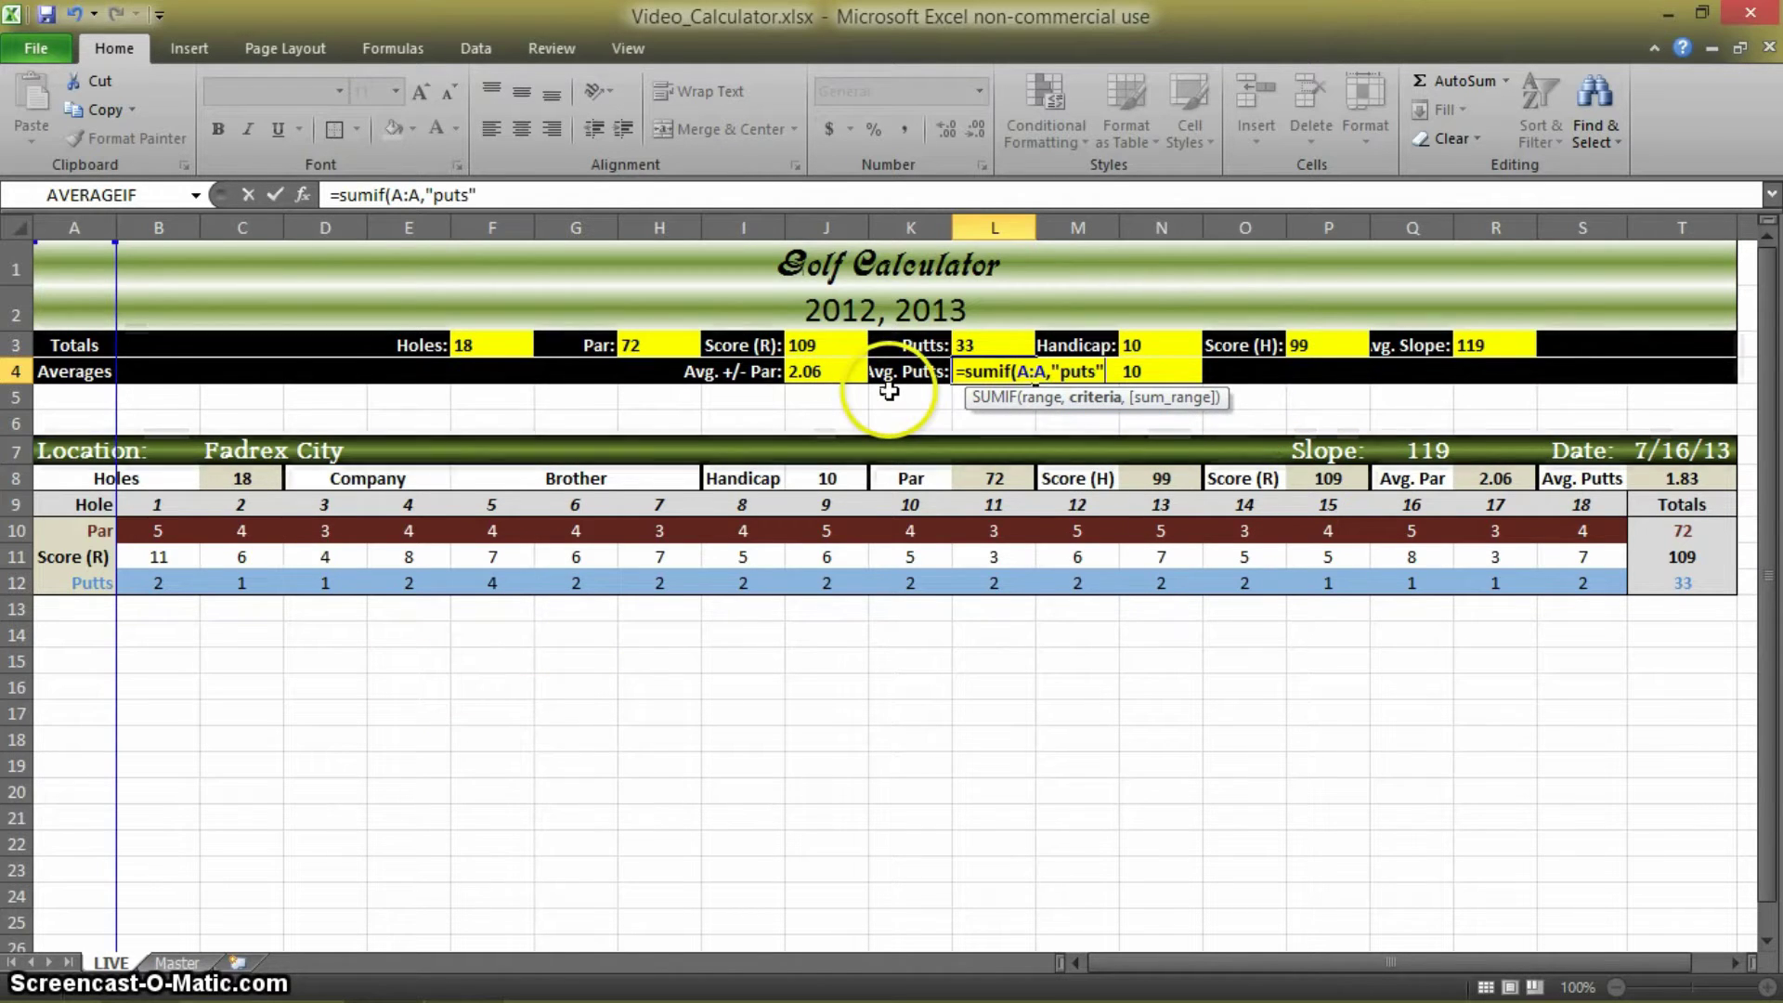
pyautogui.press('BackSpace')
pyautogui.write(',T:T)/')
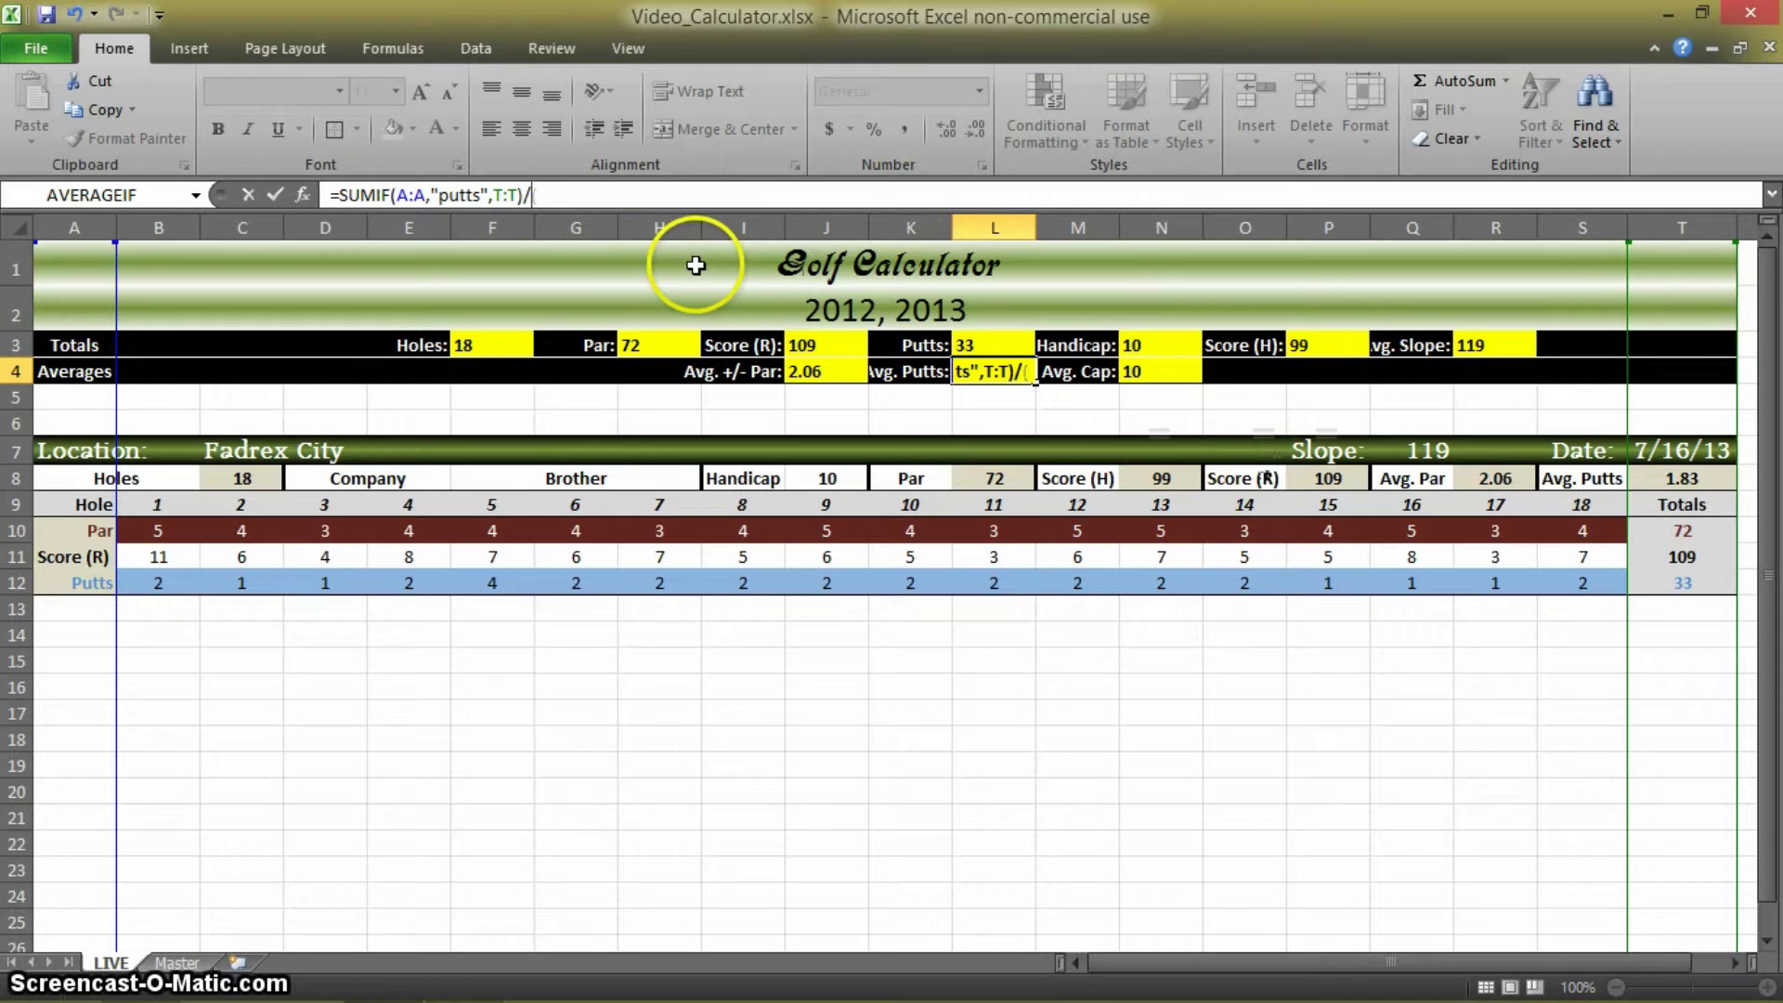
pyautogui.write('sumif')
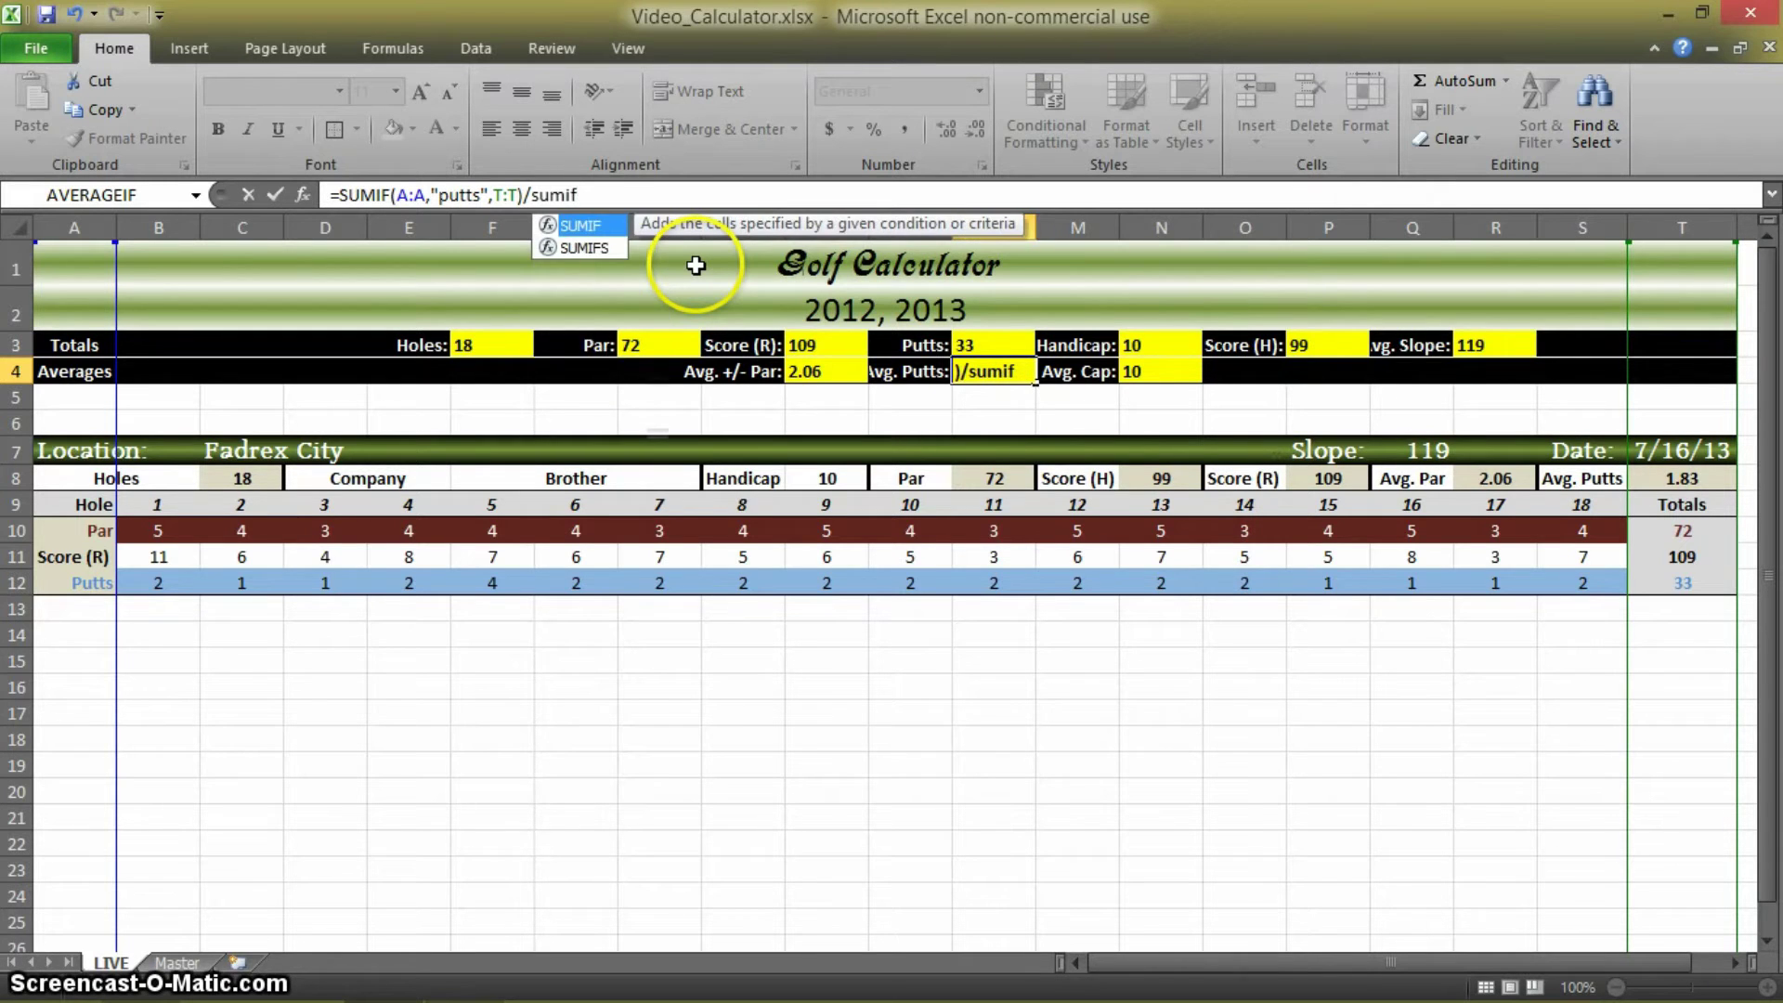
pyautogui.write('(')
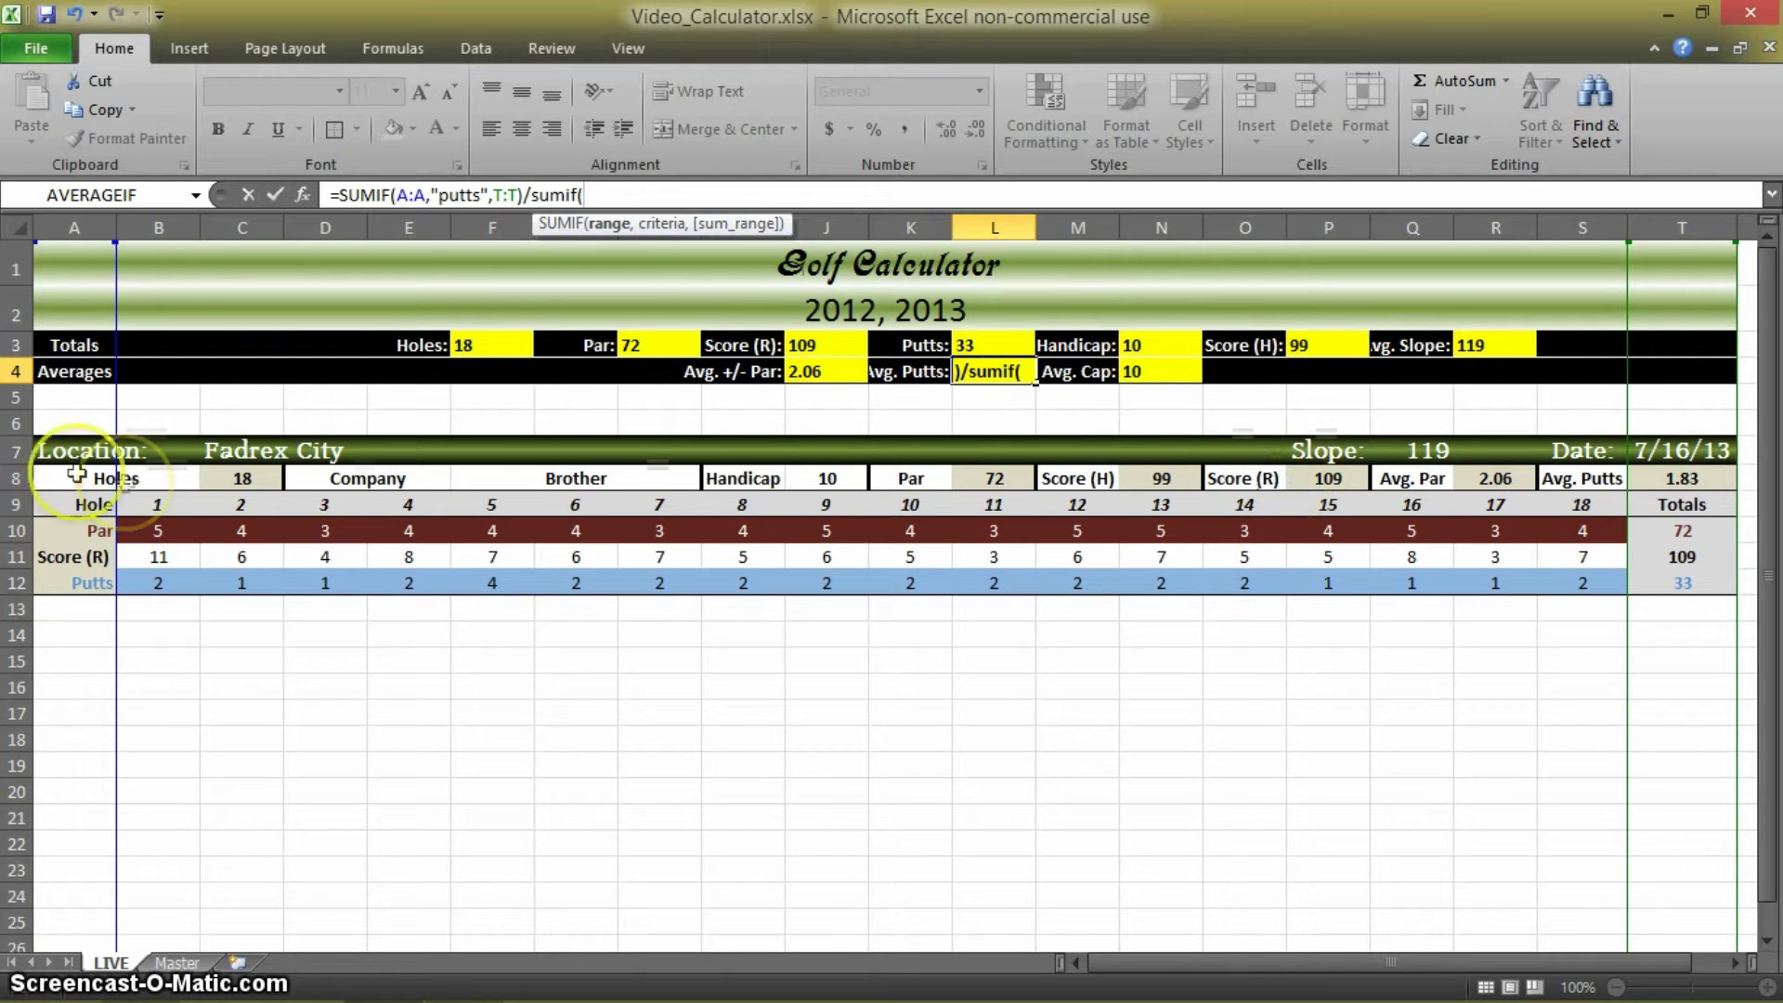
pyautogui.write('A:A,"location:')
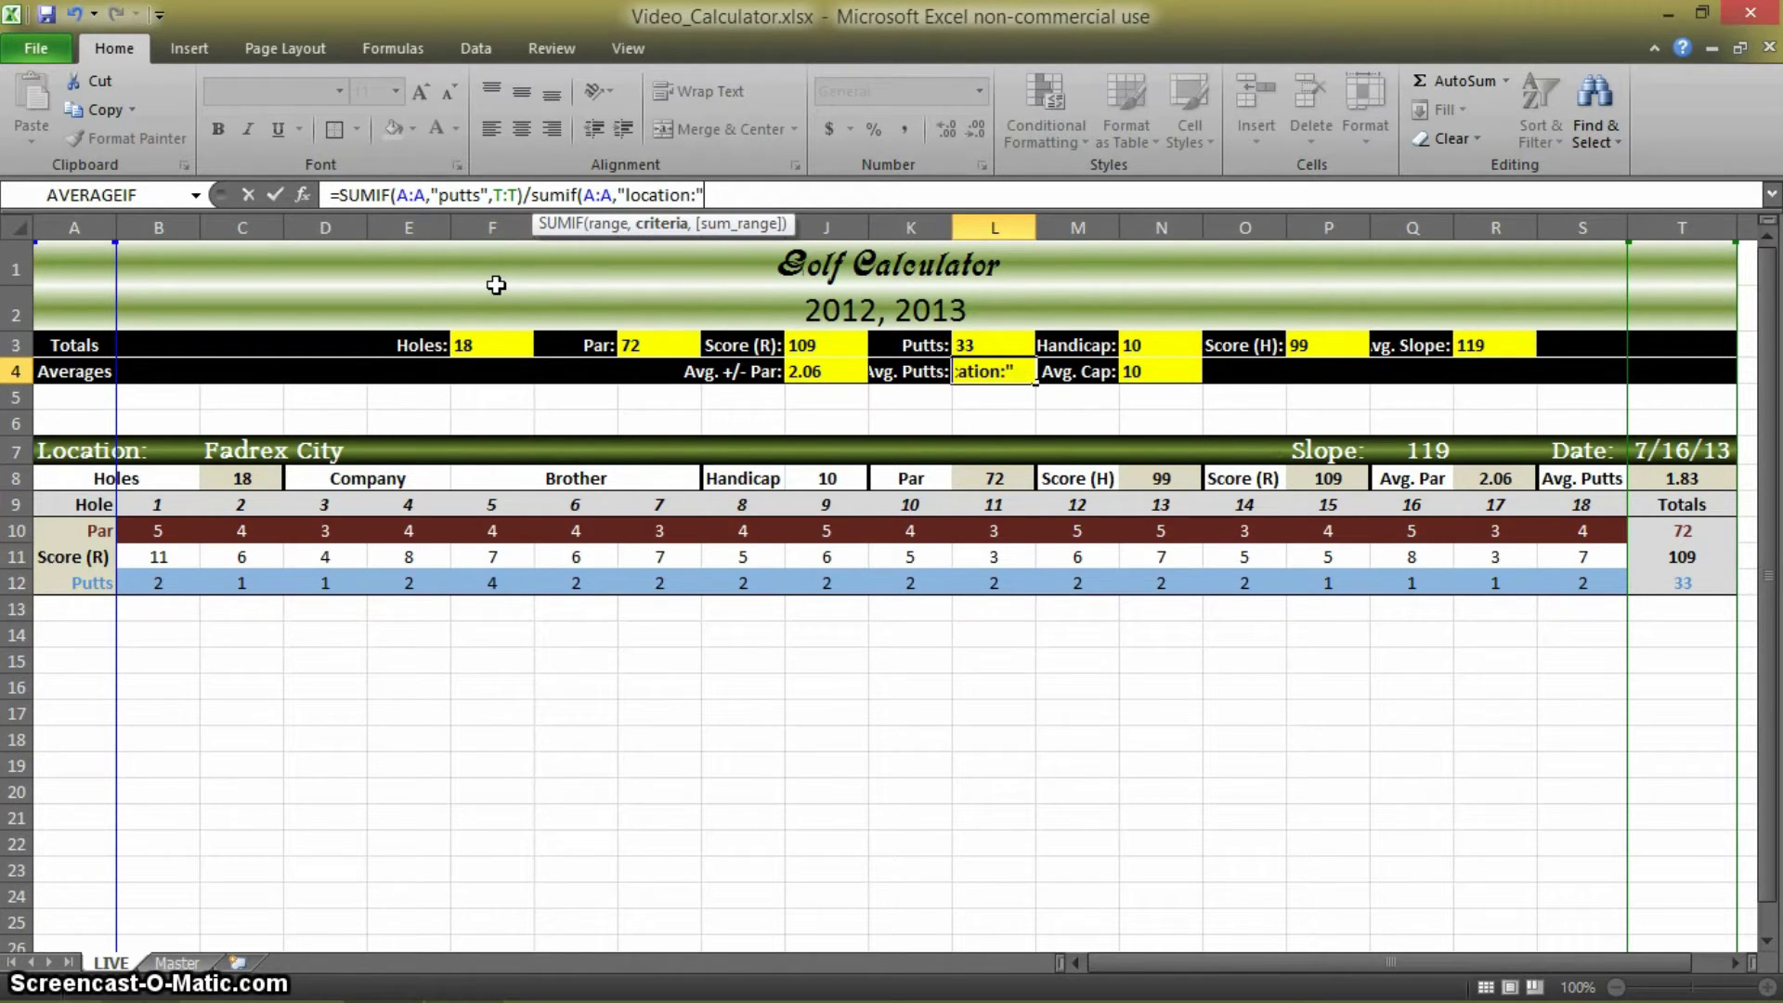
pyautogui.write(',')
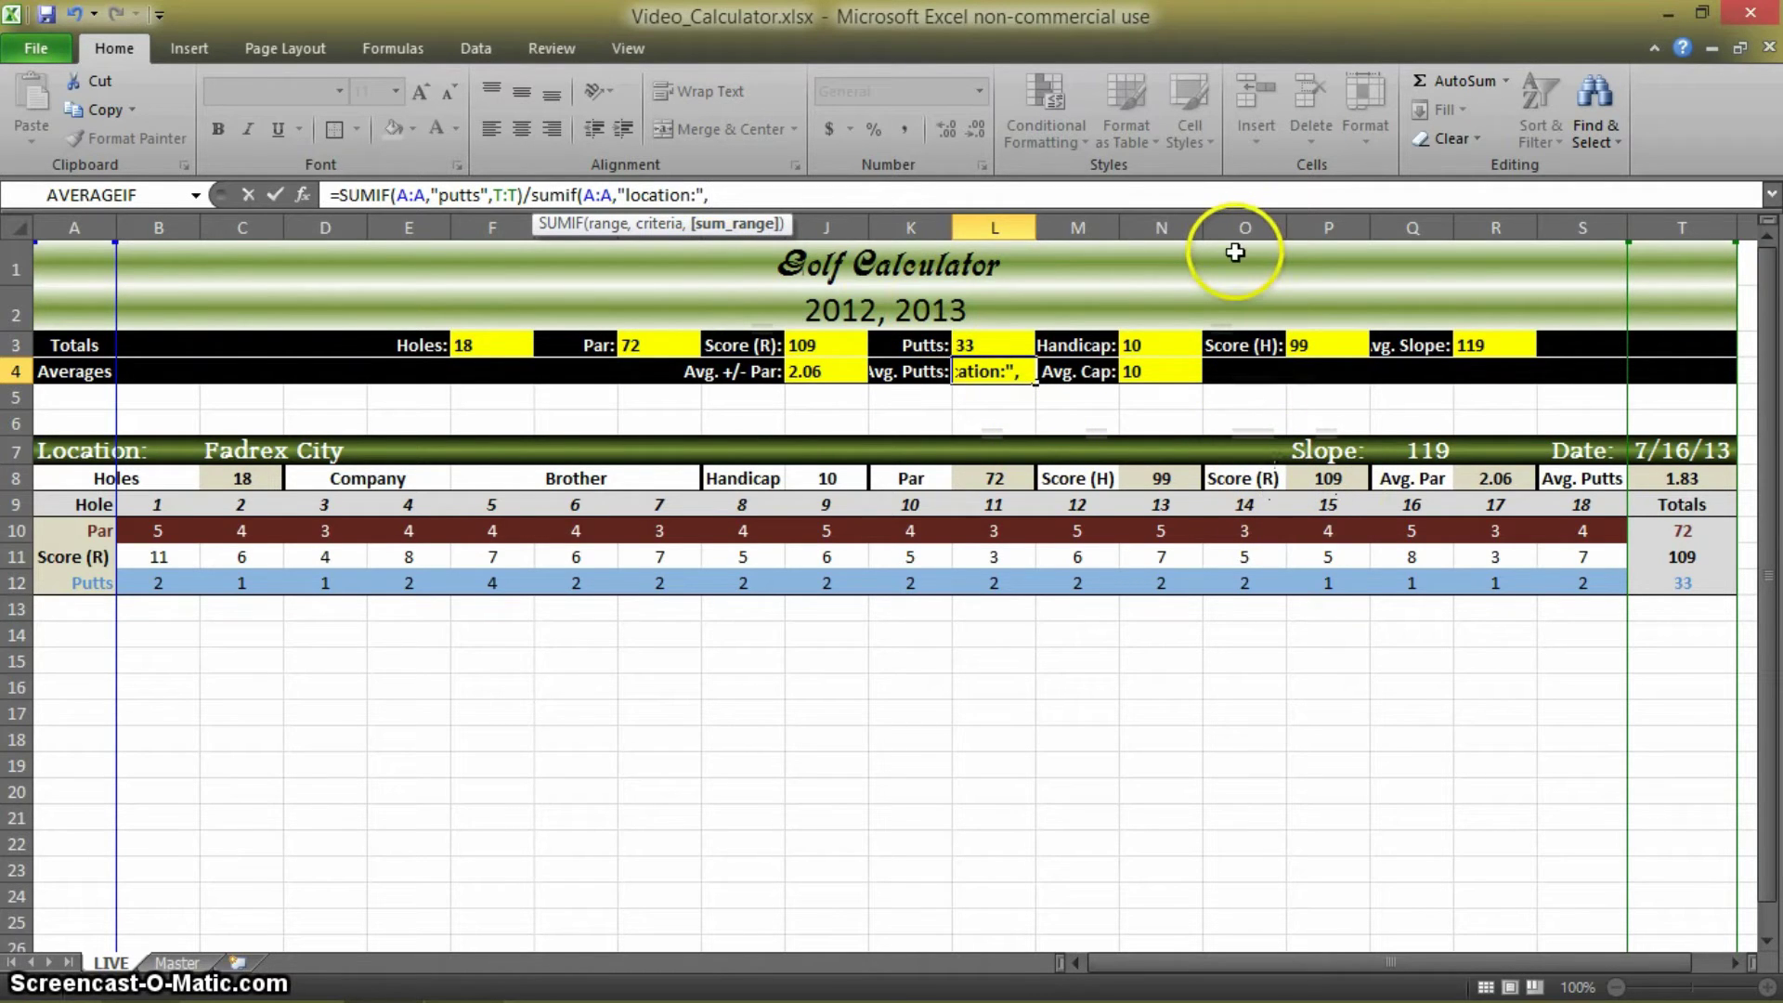
pyautogui.write('O:O)')
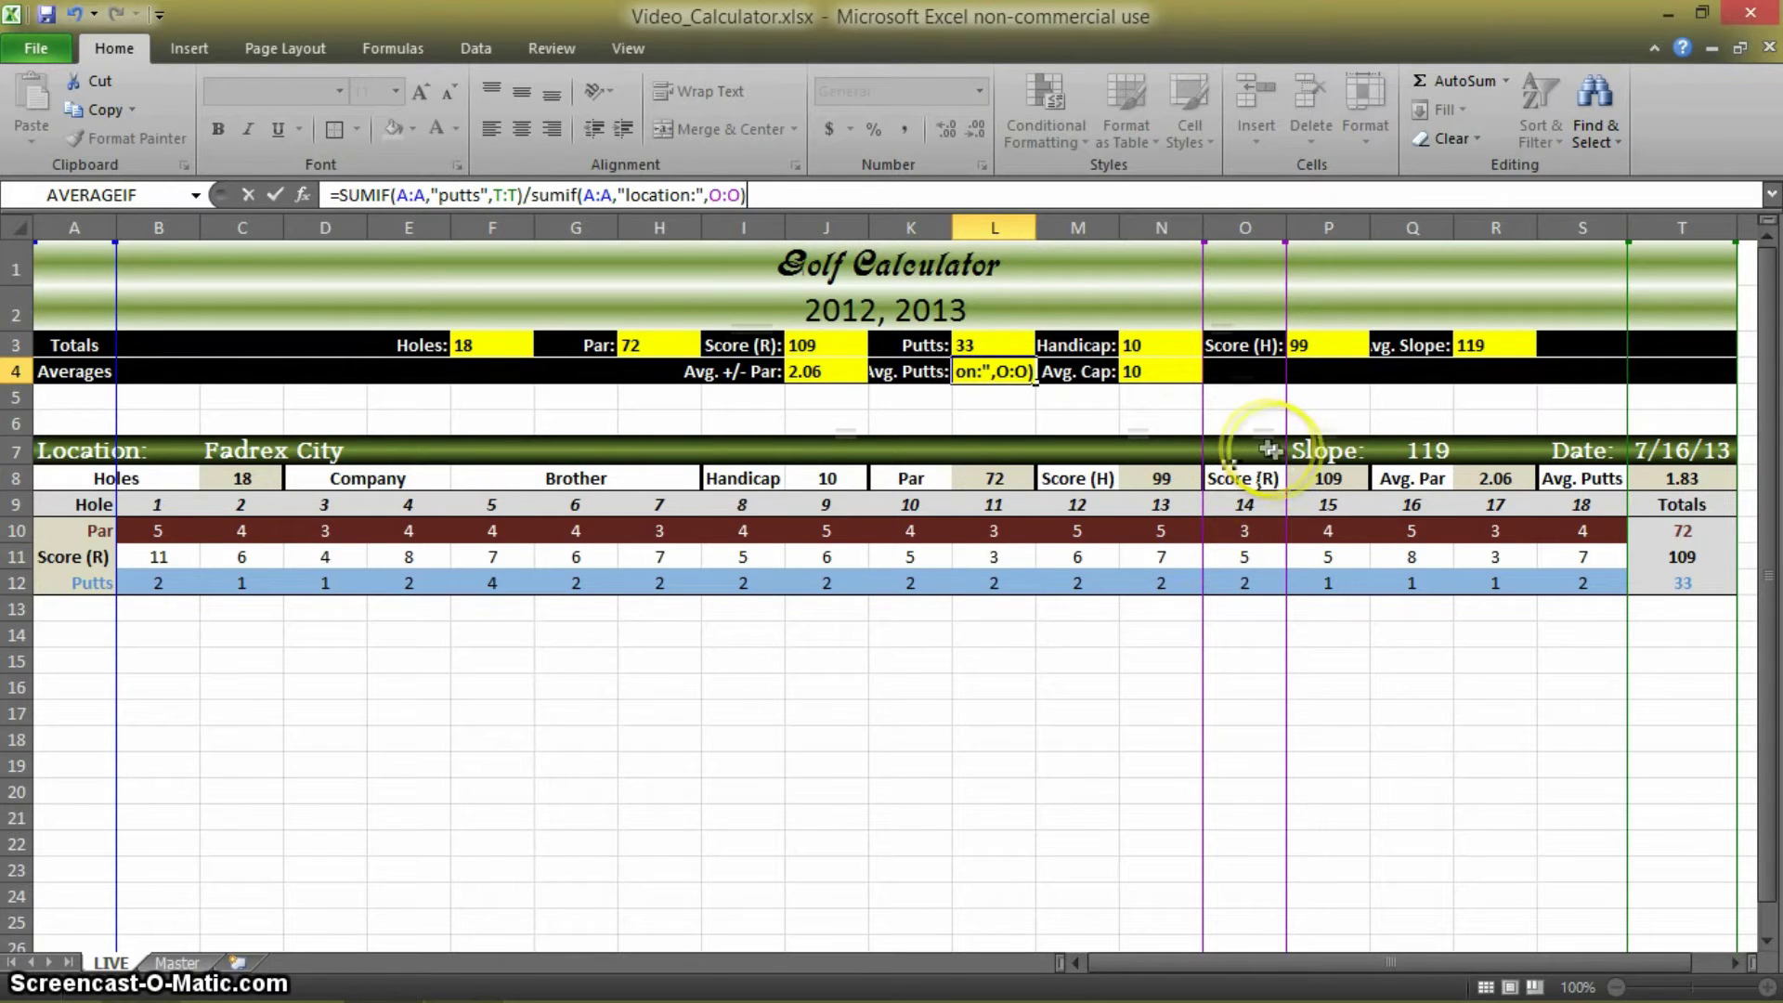
pyautogui.press('Return')
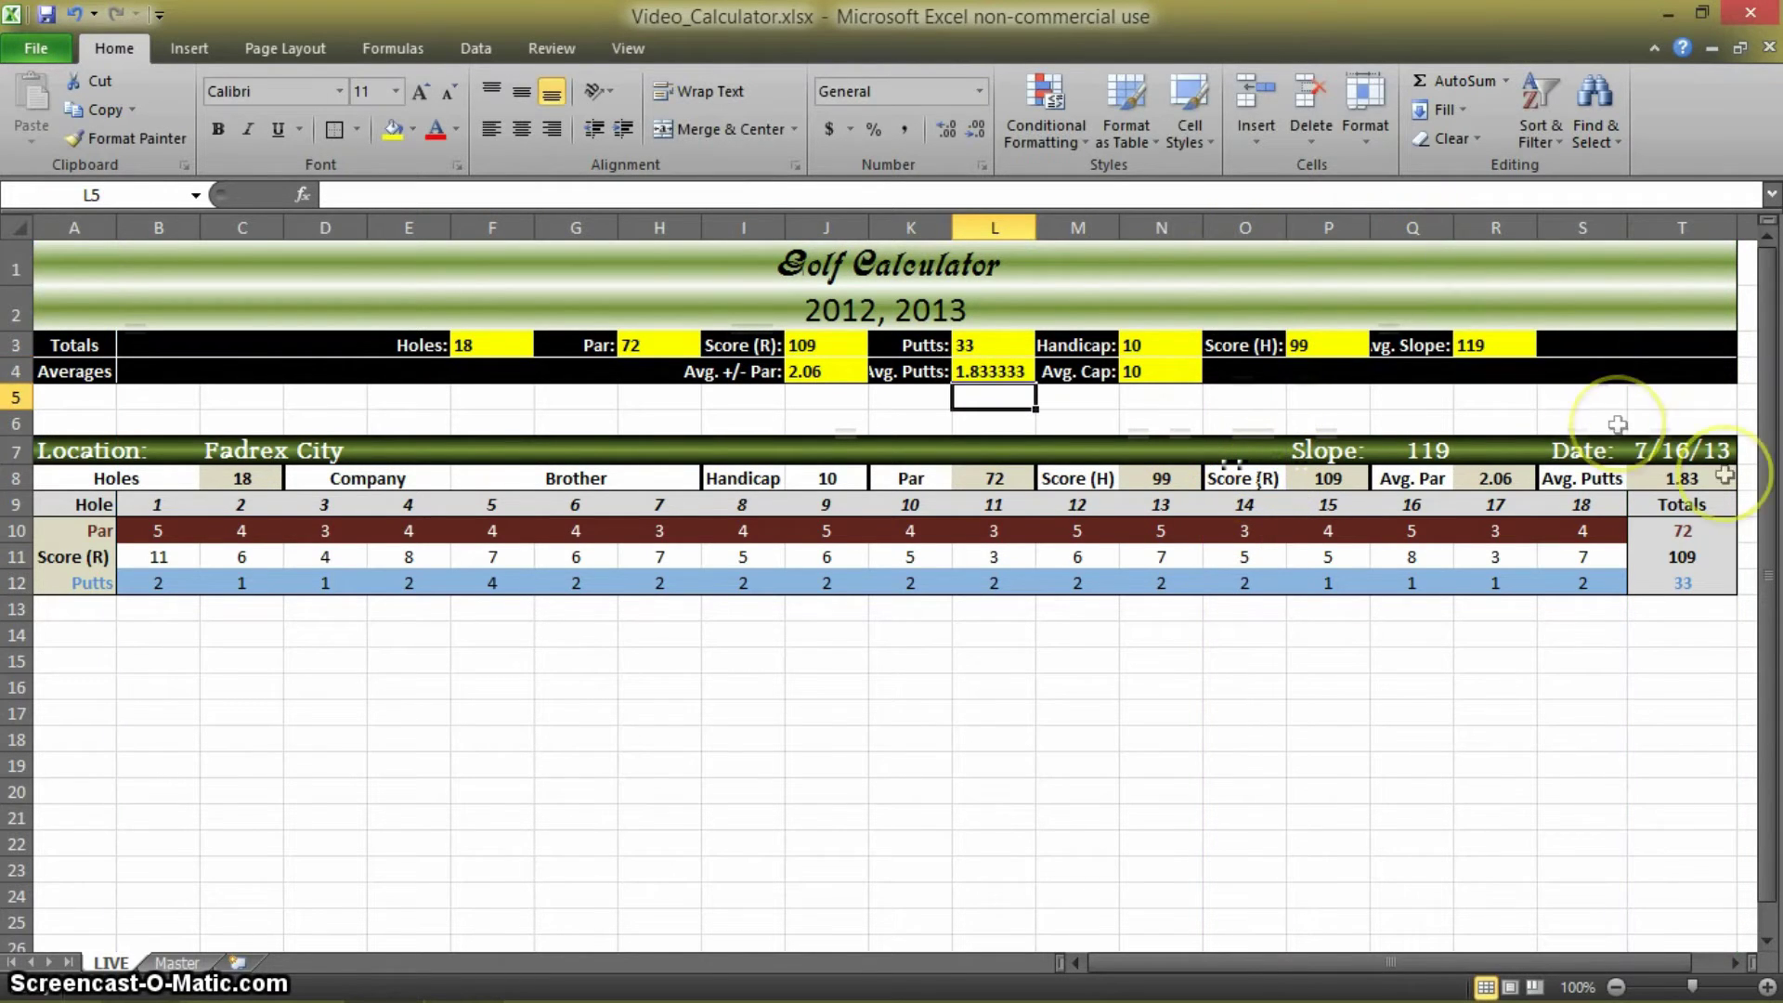
pyautogui.click(1021, 373)
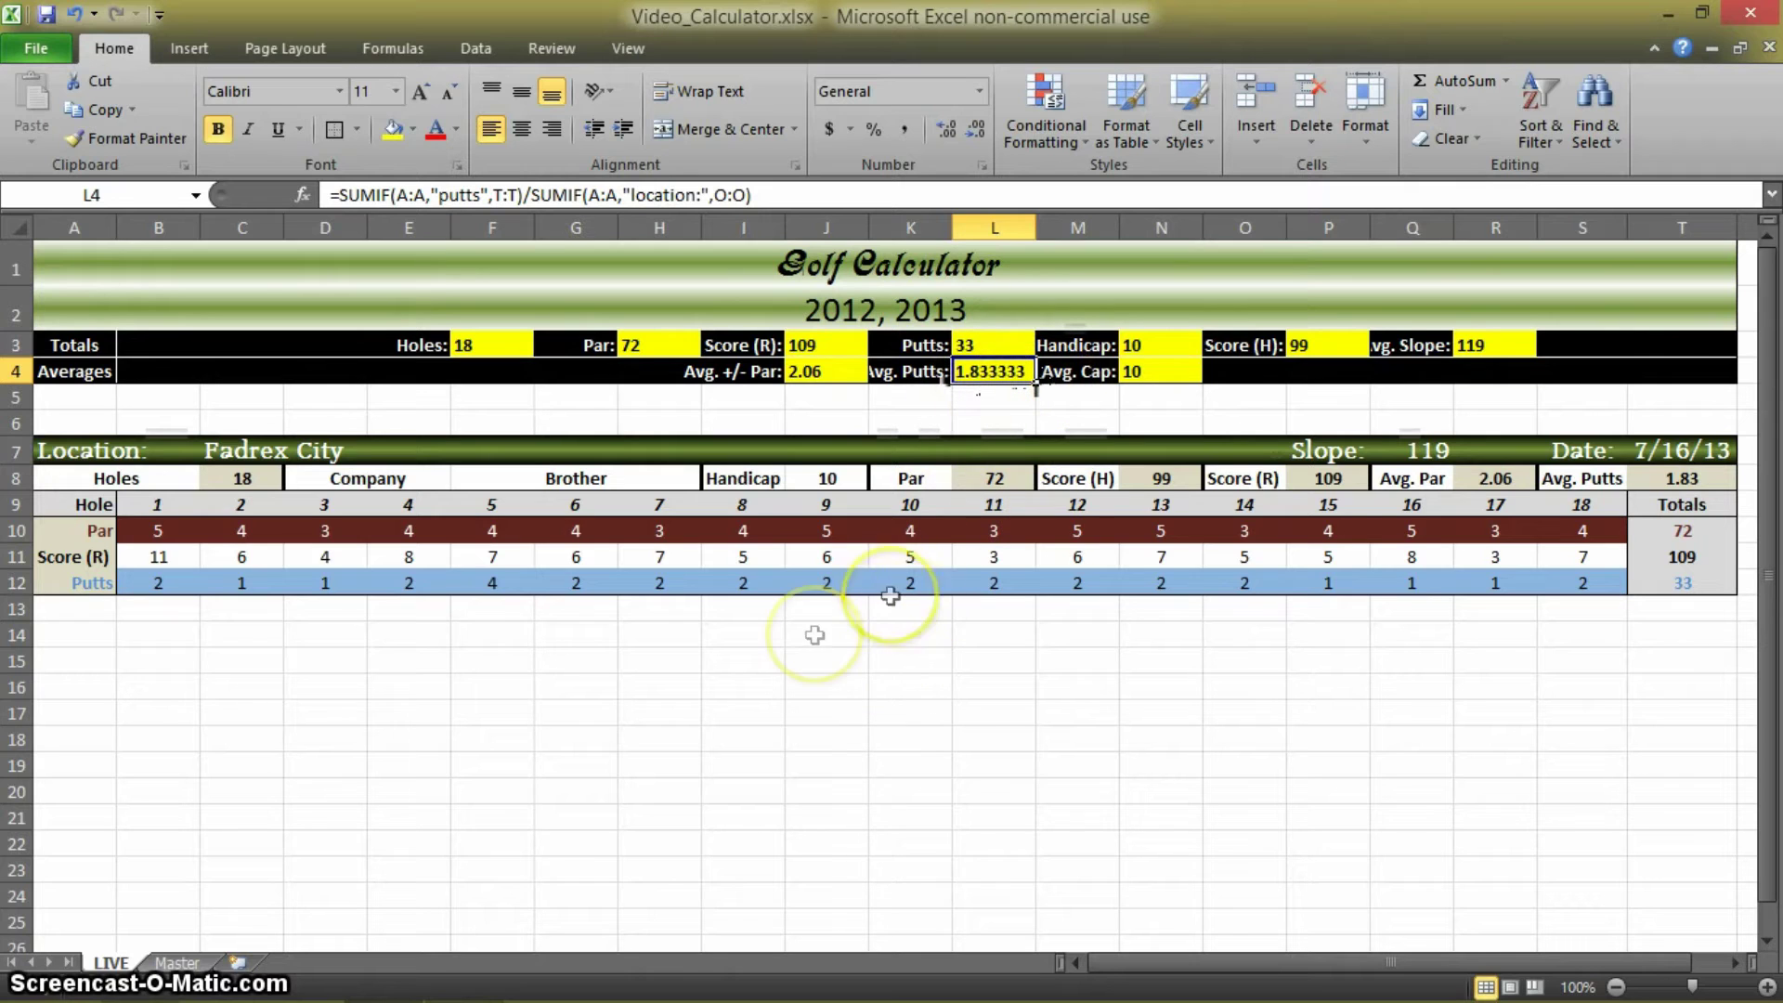
# In Calculator, total the hole putts to 33 and divide by 18 to get 1.8333
pyautogui.press('XF86Calculator')
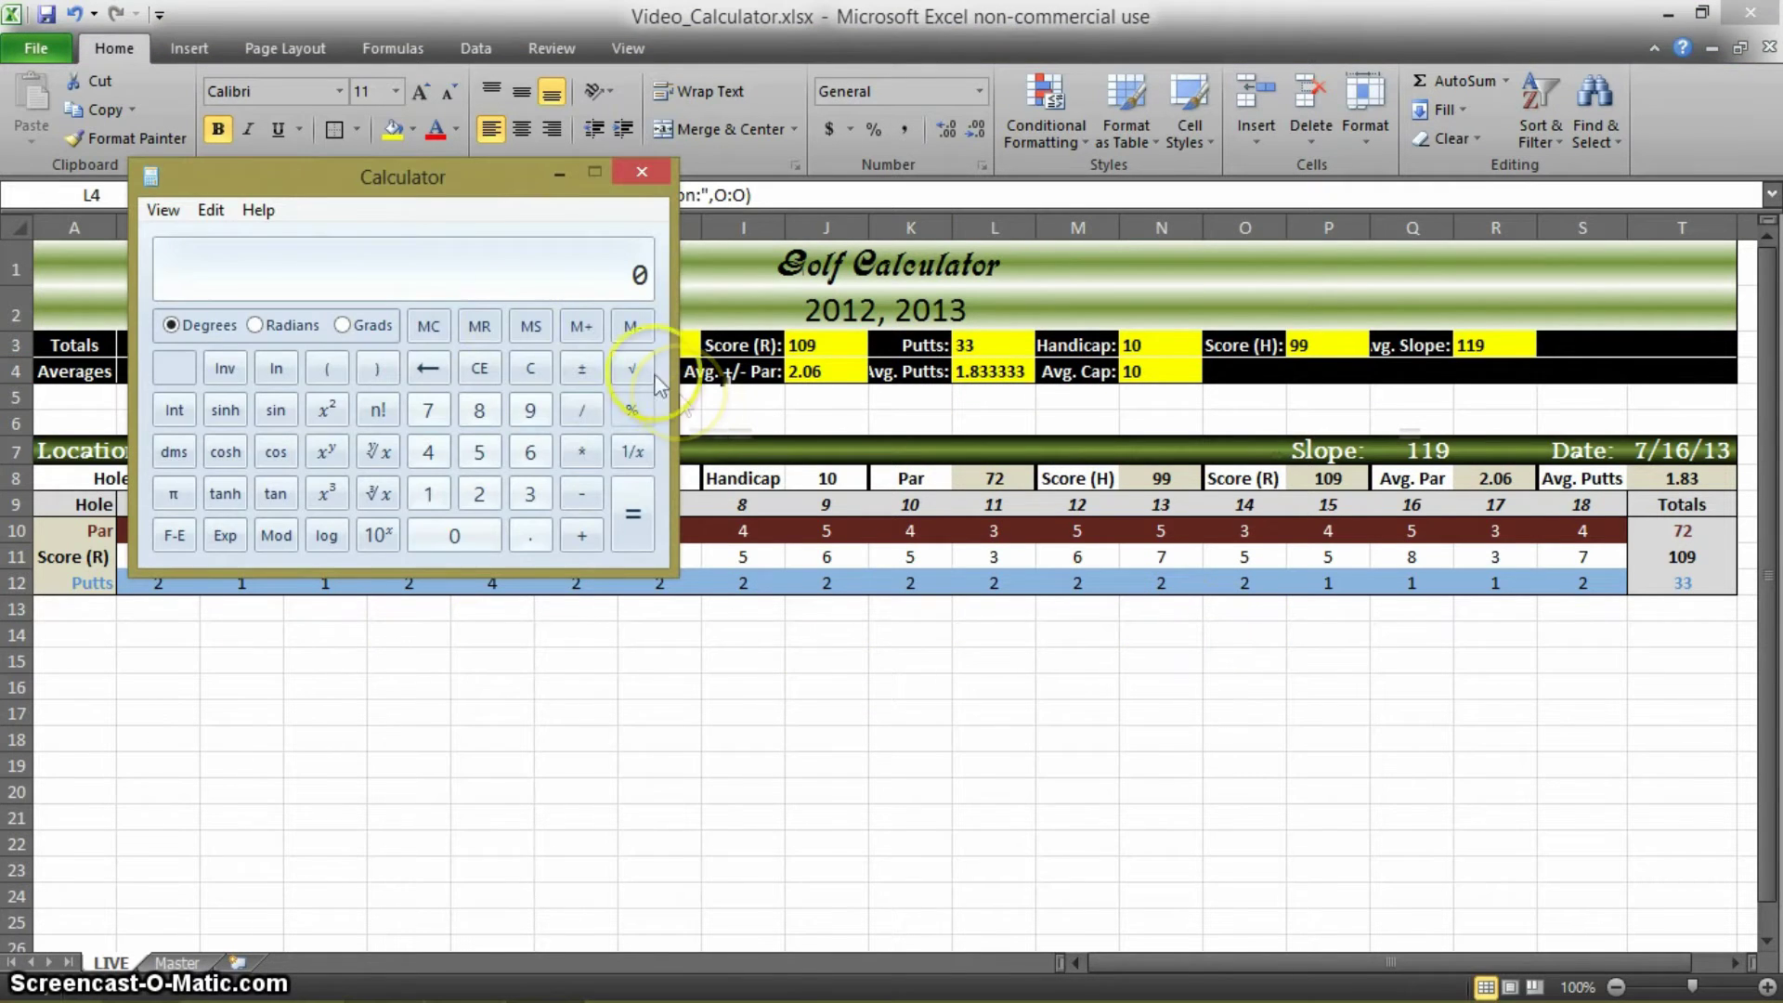
pyautogui.moveTo(440, 173); pyautogui.dragTo(470, 163)
pyautogui.write('2+1+1+2+4+2+2+2+2+2+2+2+2+2+1+1+')
pyautogui.press('Return')
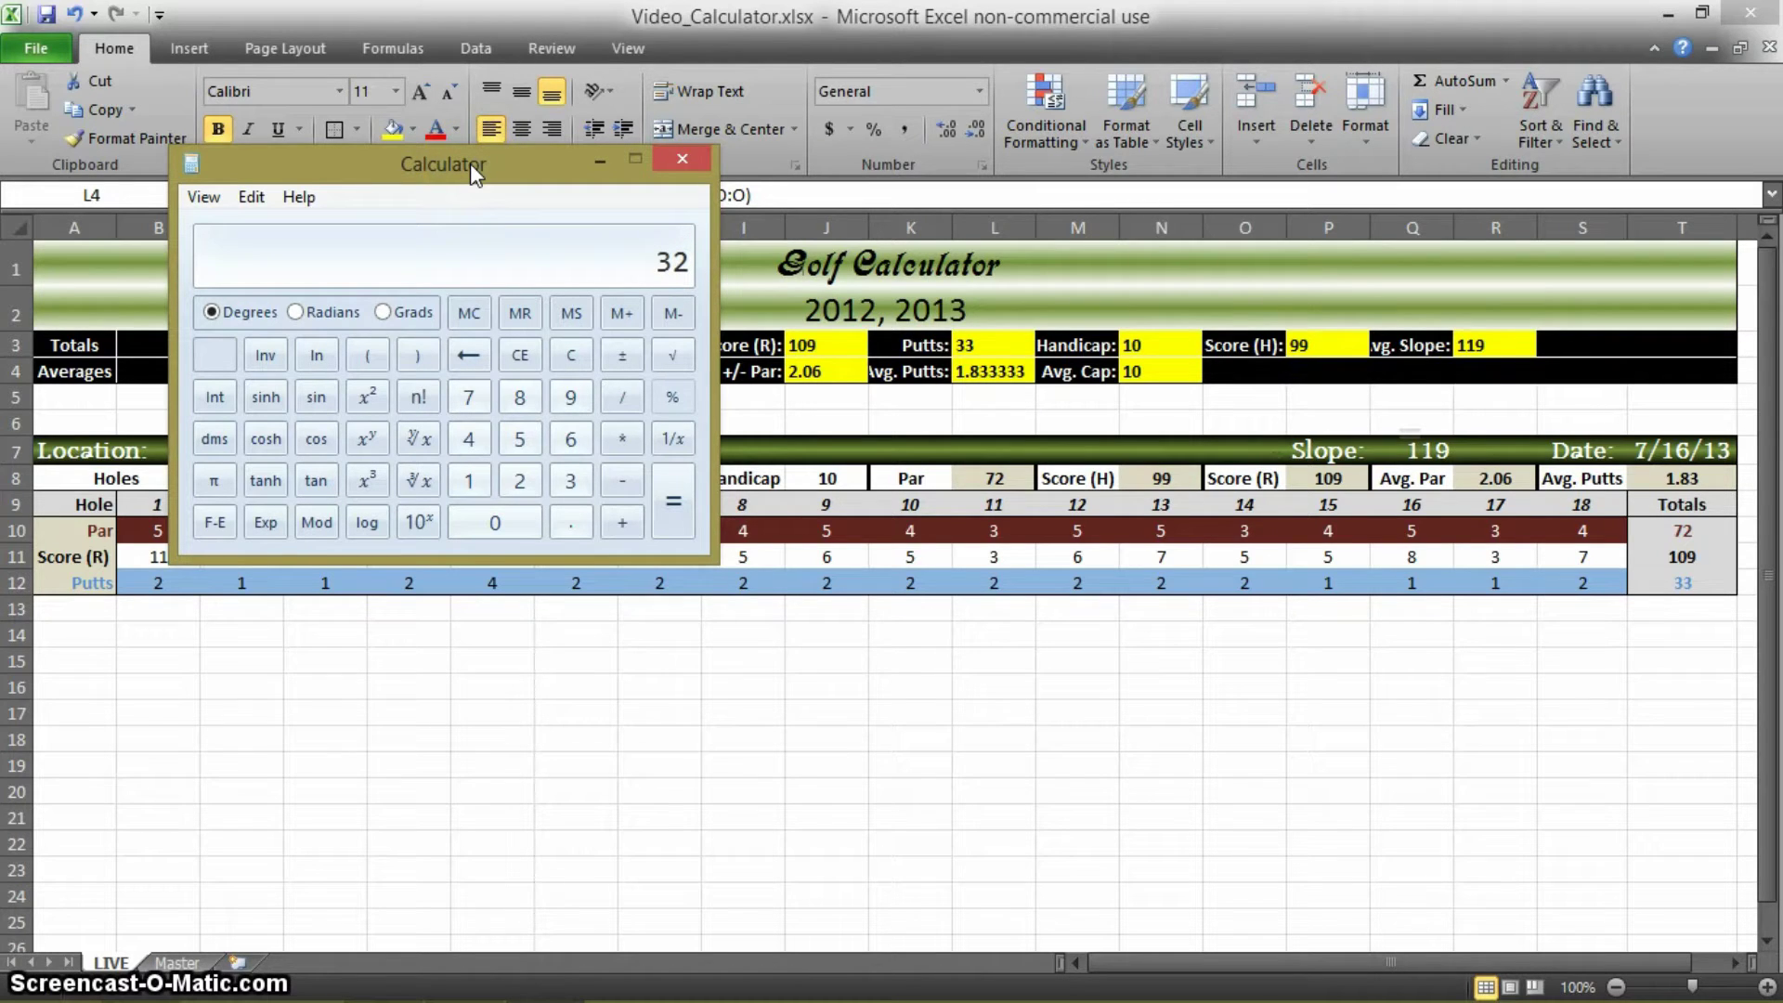
pyautogui.click(492, 260)
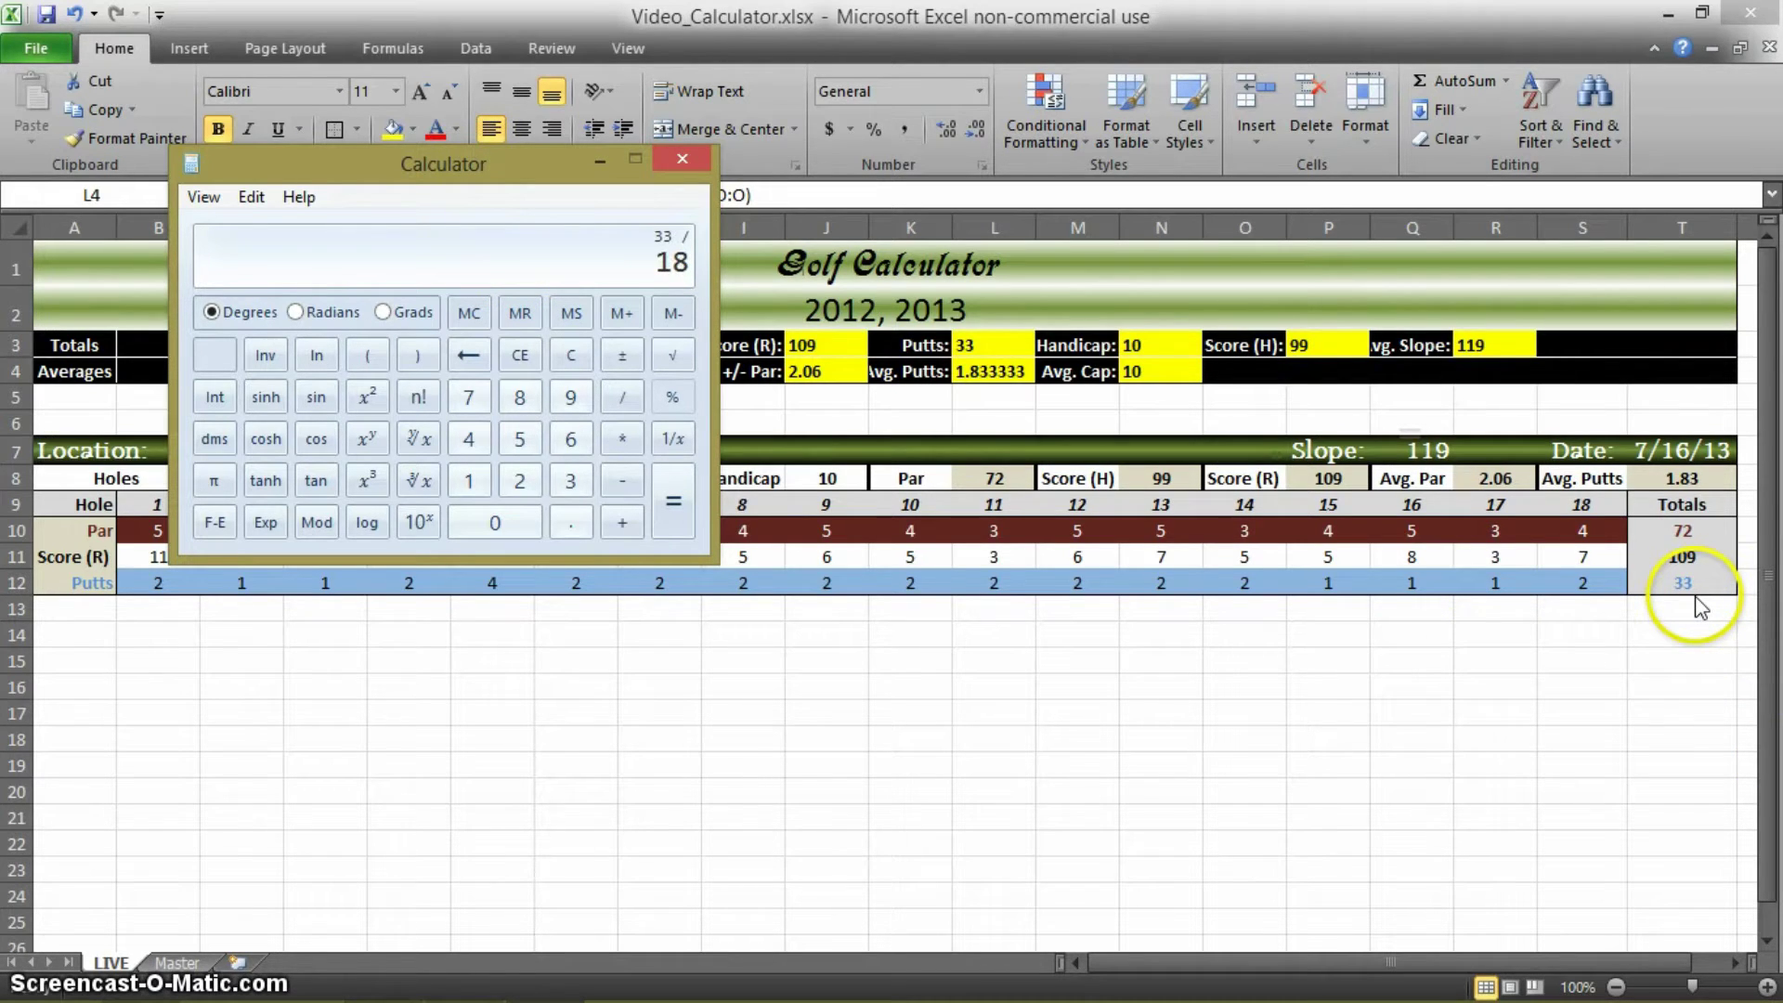
pyautogui.press('Return')
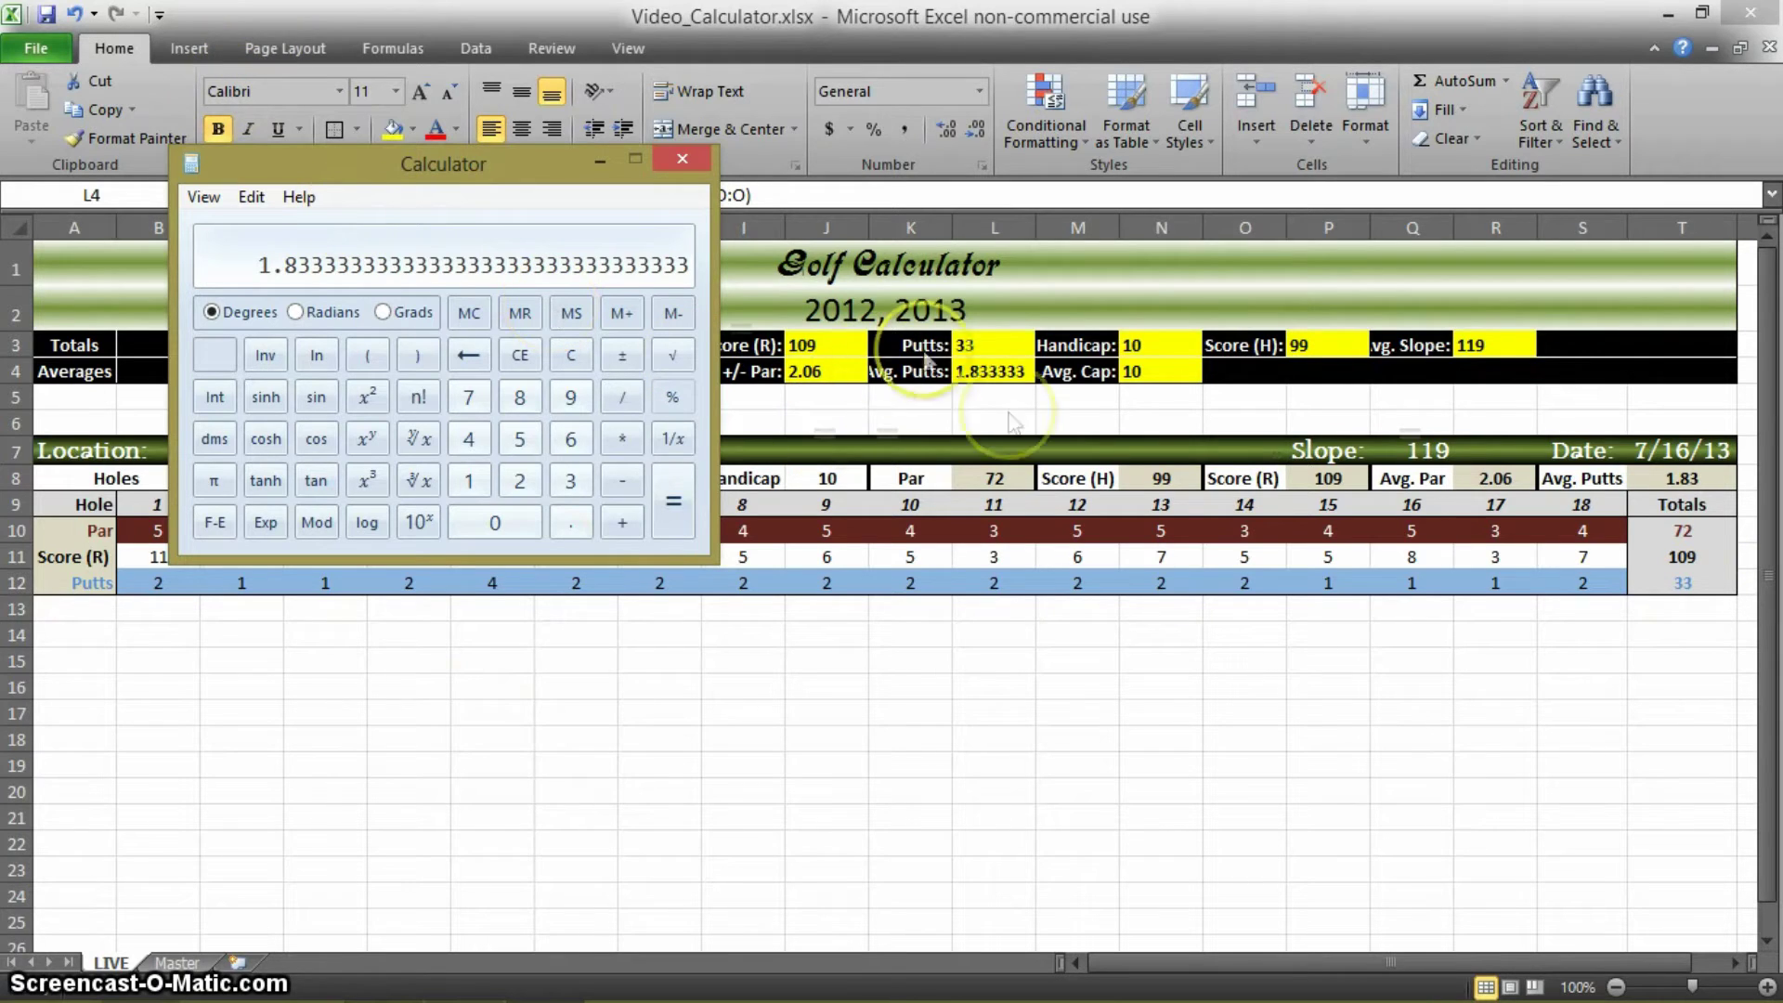
pyautogui.click(600, 159)
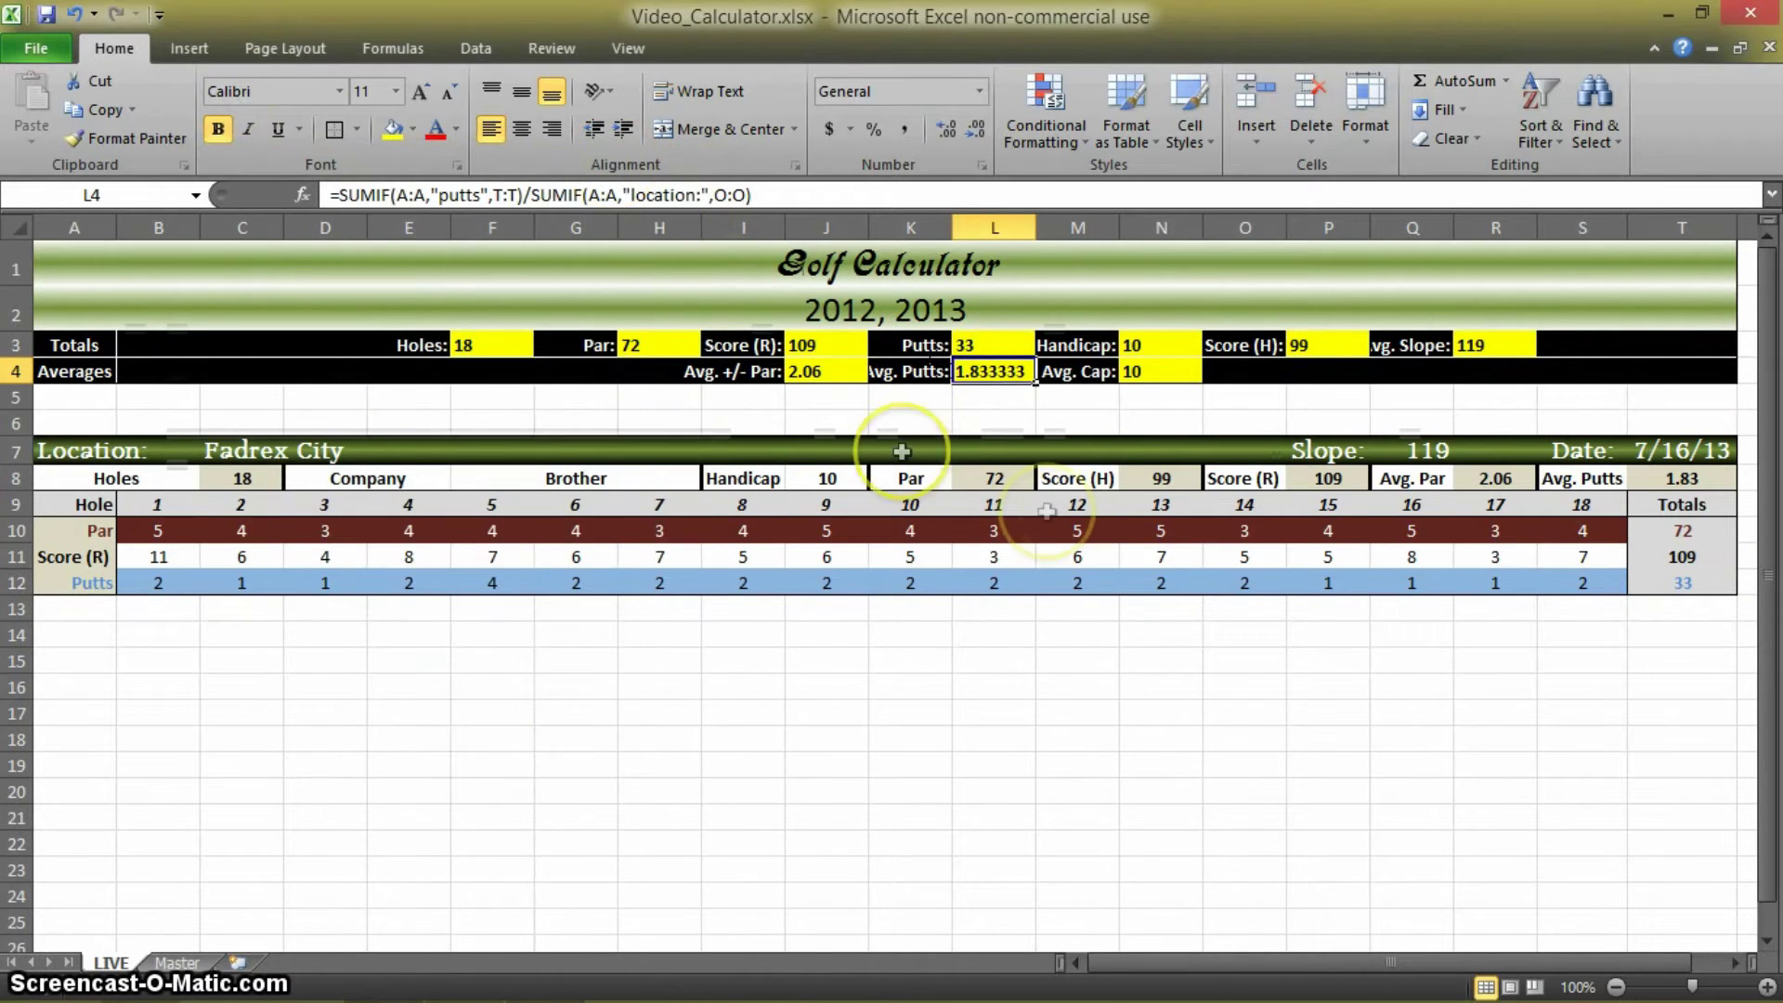
# Reduce the Avg. Putts cell L4 to two decimals so it shows 1.83
pyautogui.click(973, 132)
pyautogui.click(973, 132)
pyautogui.click(1122, 667)
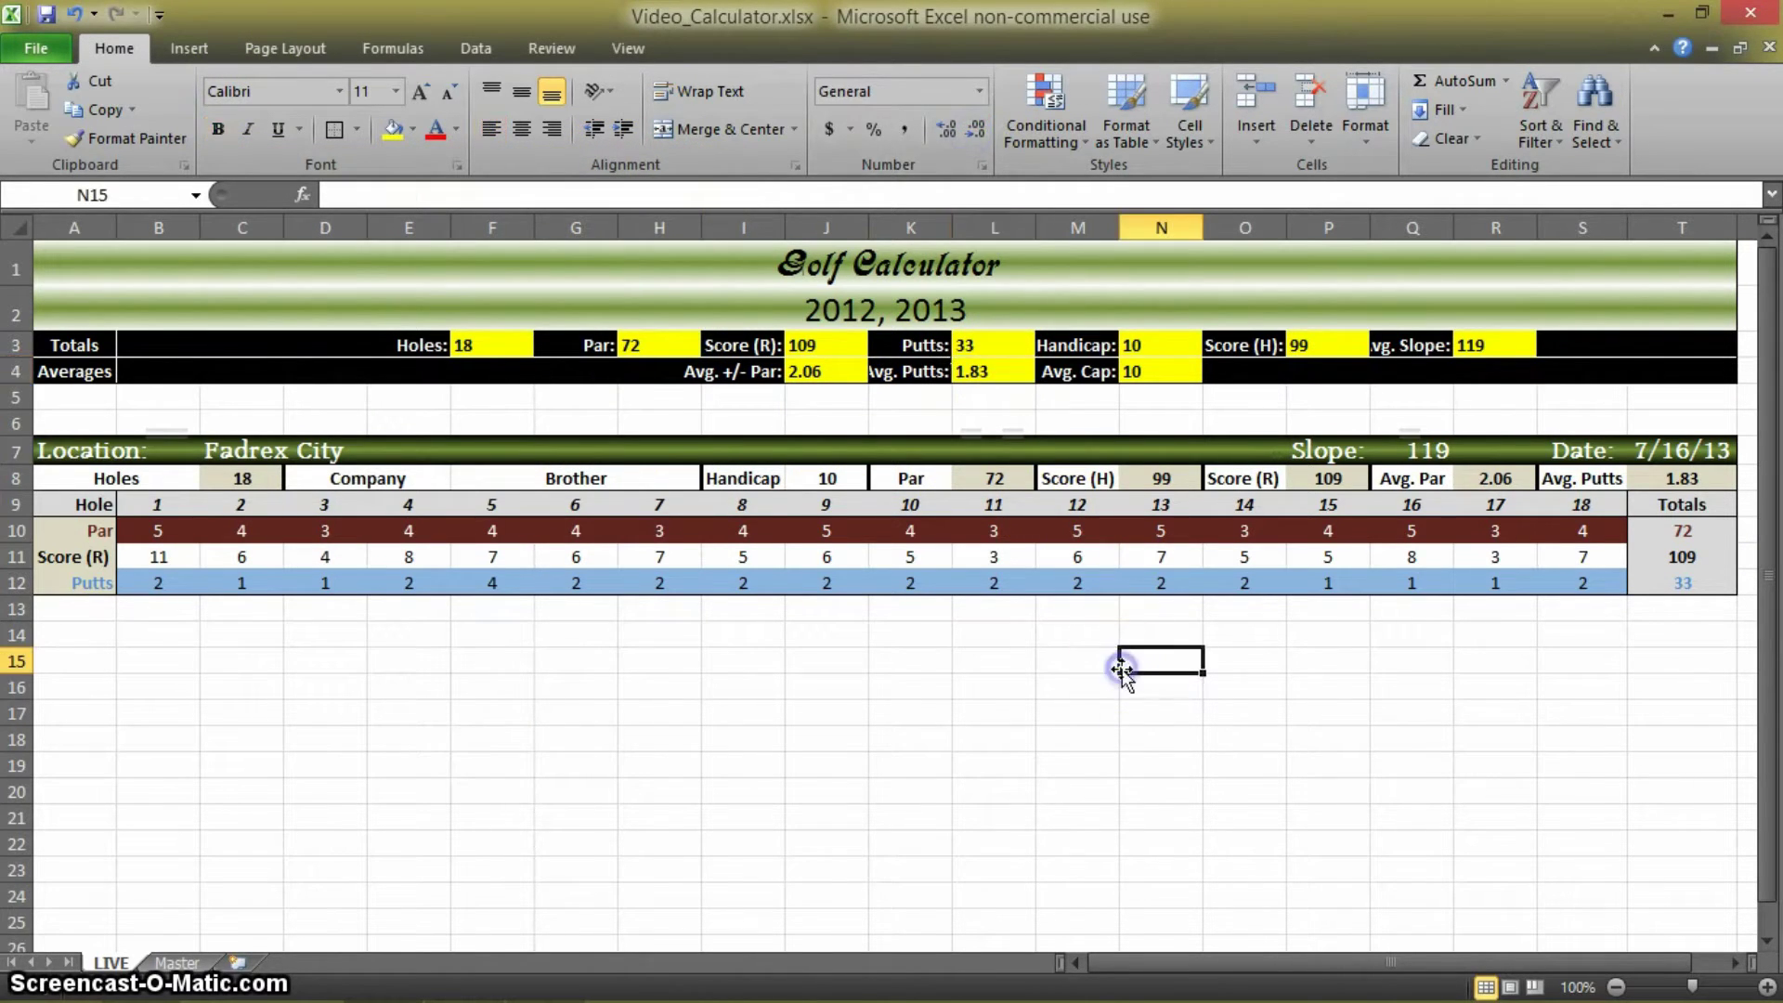
pyautogui.click(1008, 376)
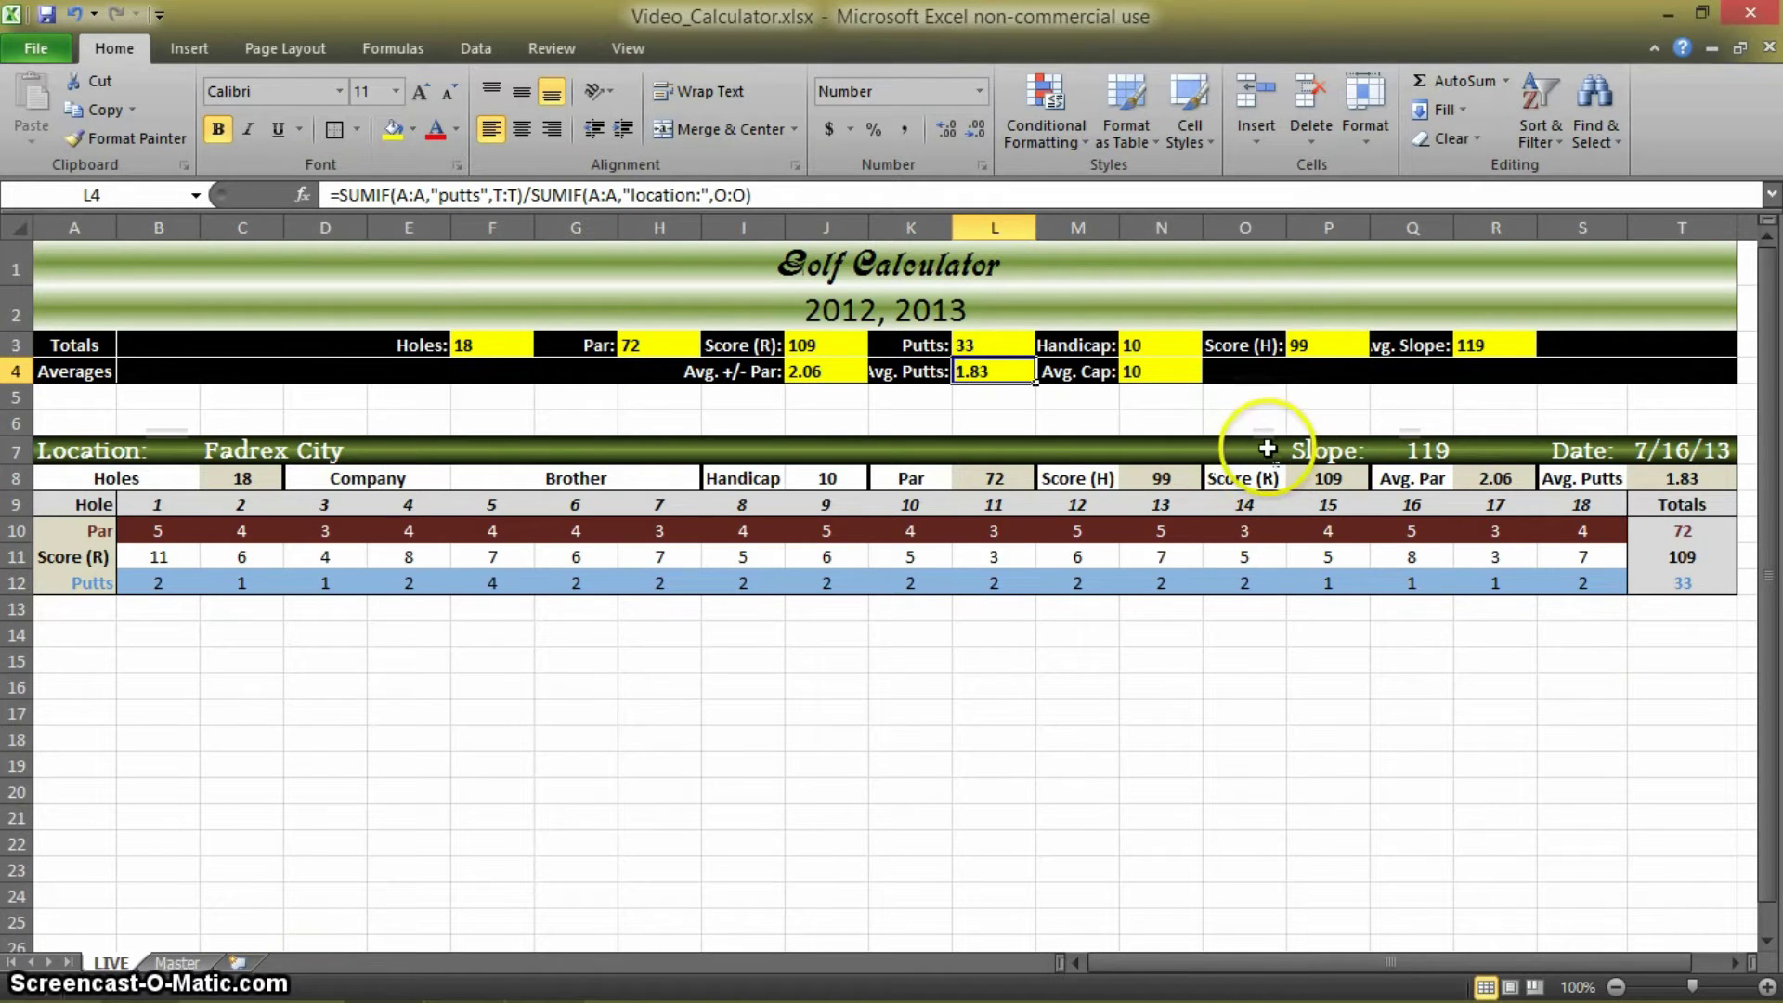
# Copy the blank Master round card and paste it at A14 on the LIVE sheet
pyautogui.click(170, 966)
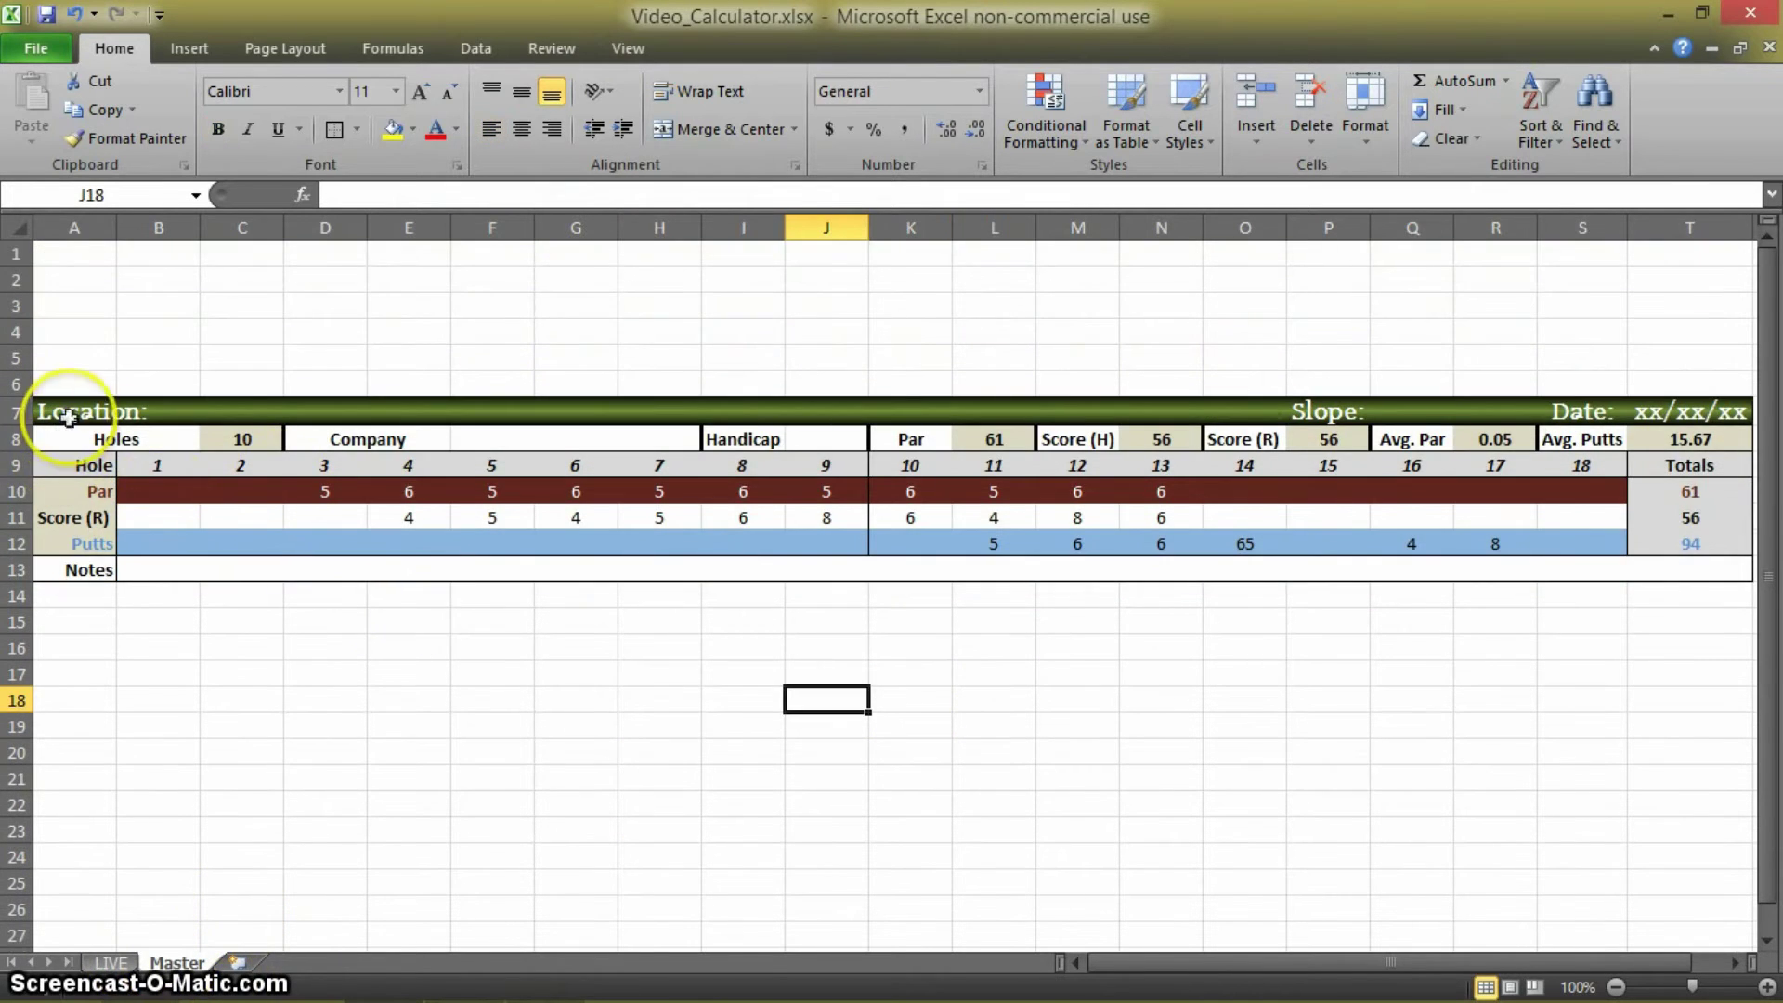
pyautogui.moveTo(55, 418); pyautogui.dragTo(1656, 564)
pyautogui.click(111, 963)
pyautogui.click(98, 638)
pyautogui.hotkey('ctrl', 'v')
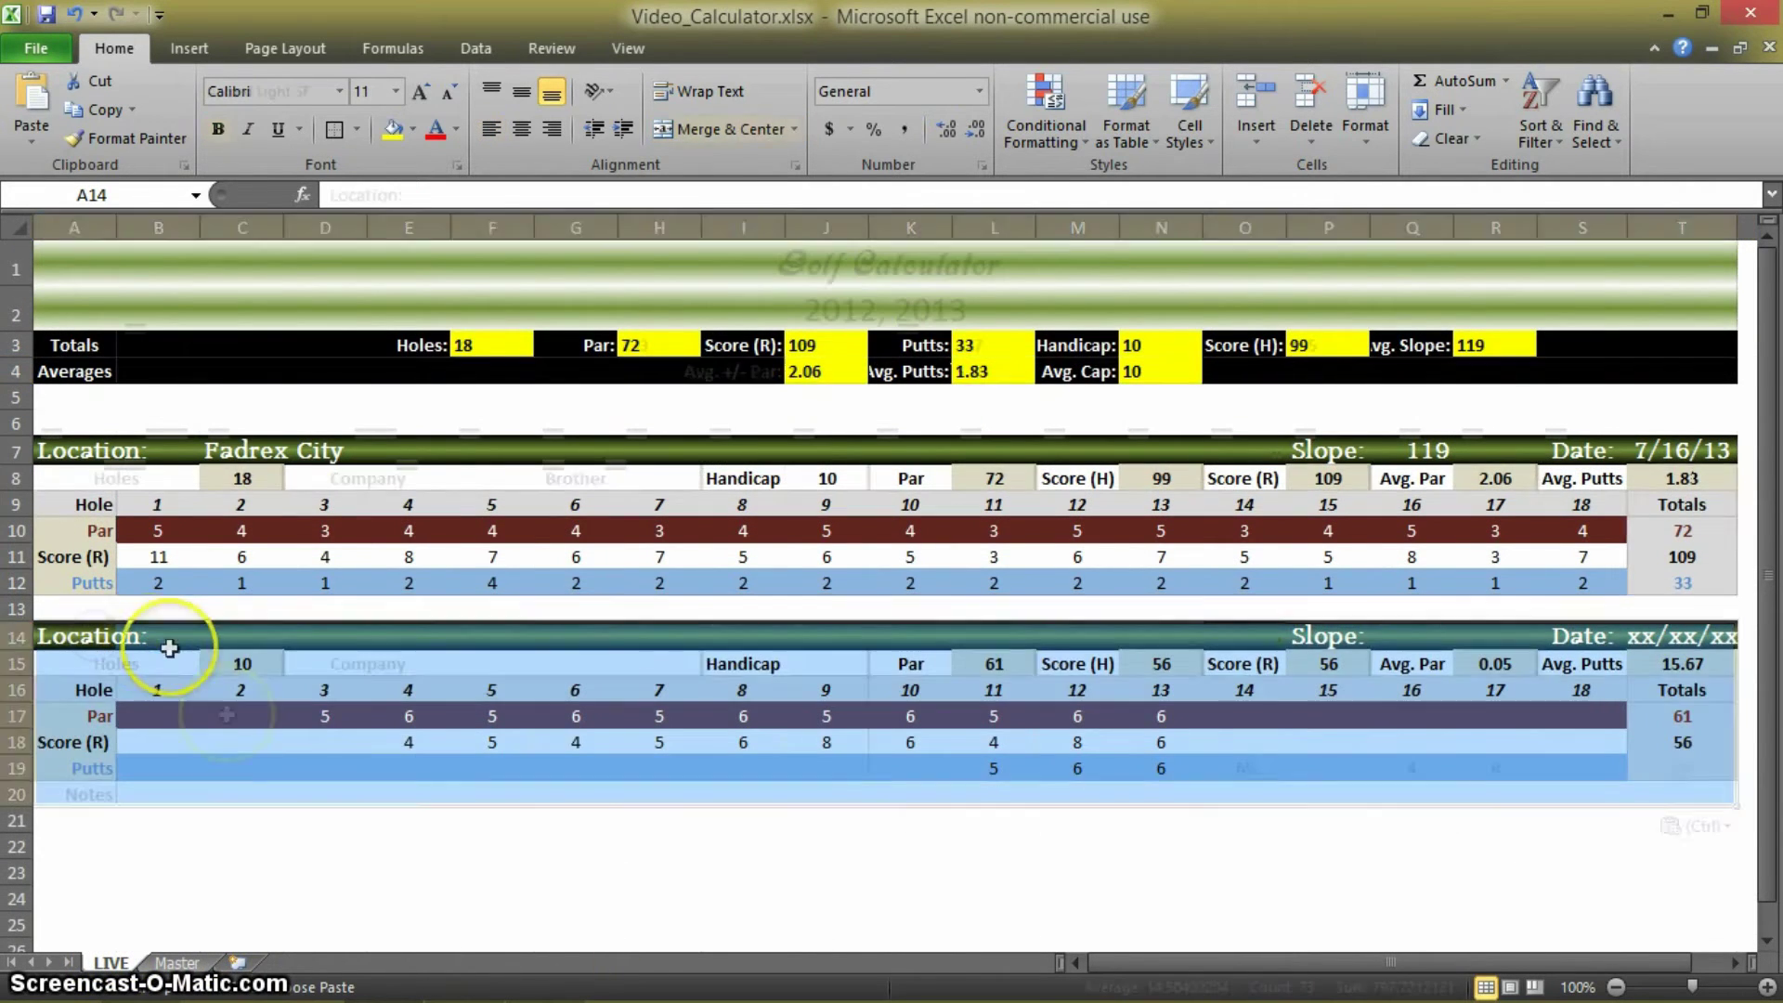
pyautogui.click(1081, 924)
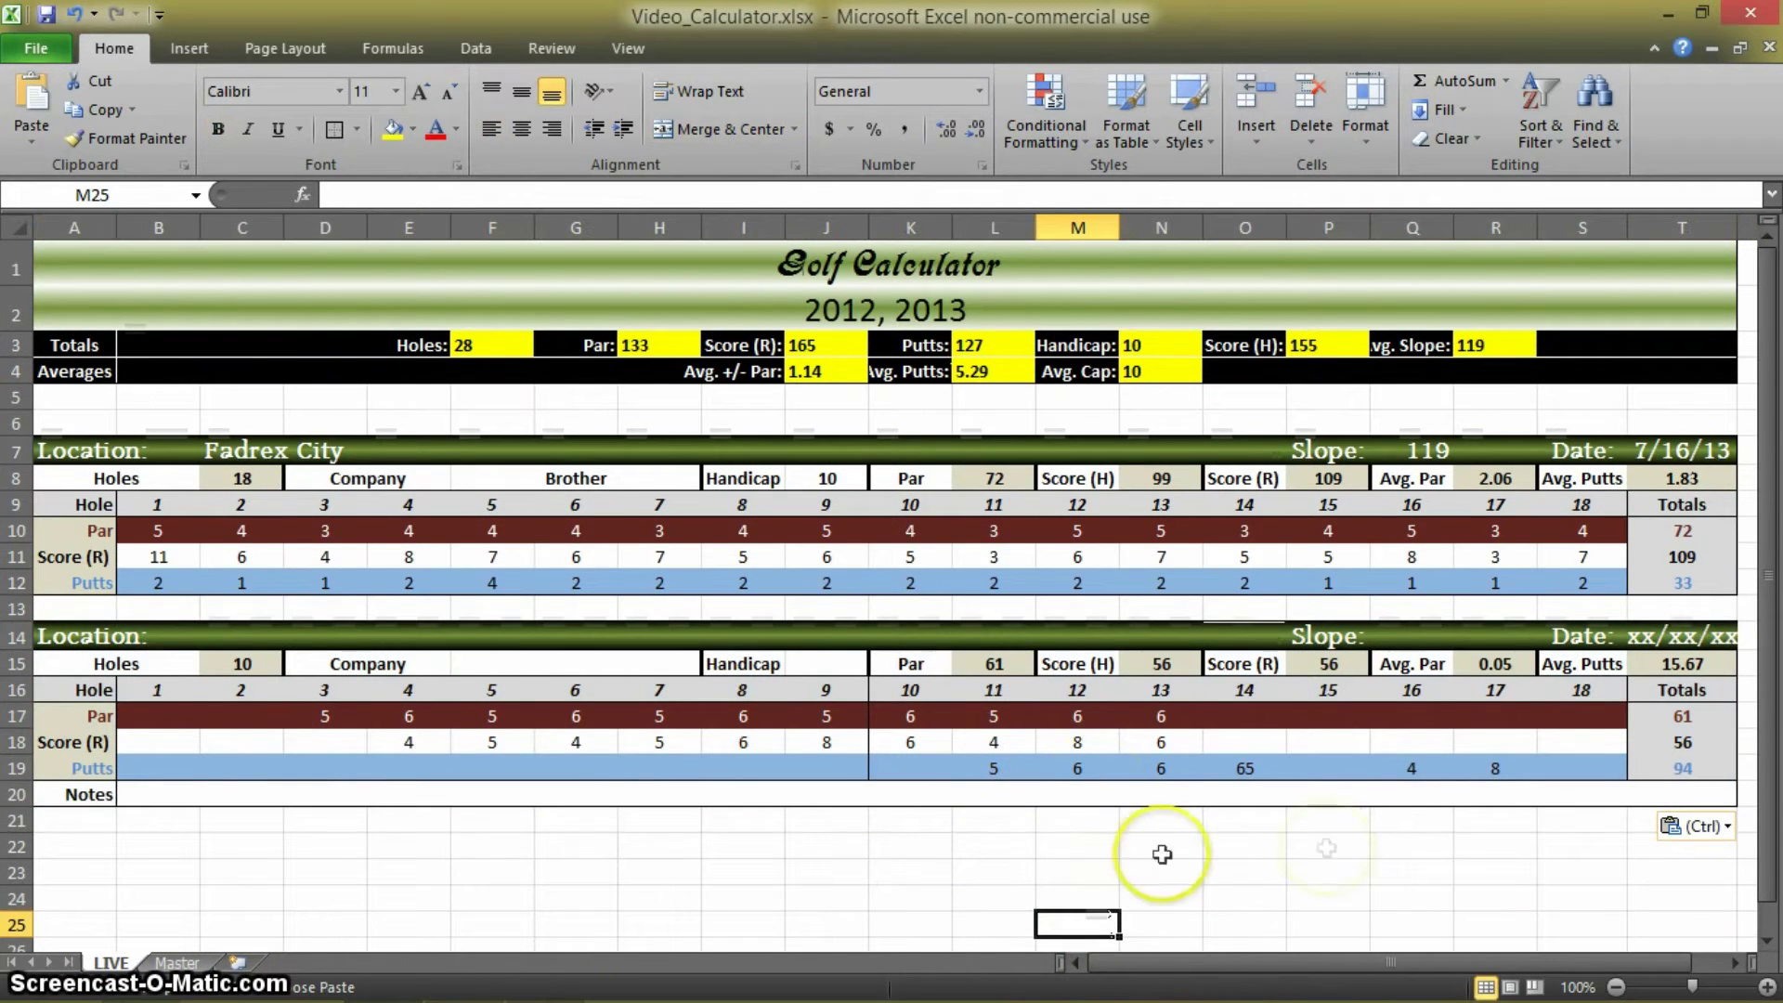
# Correct hole 14 putts in O19 from 65 to 5, then clear the putts in K19:S19
pyautogui.click(1256, 769)
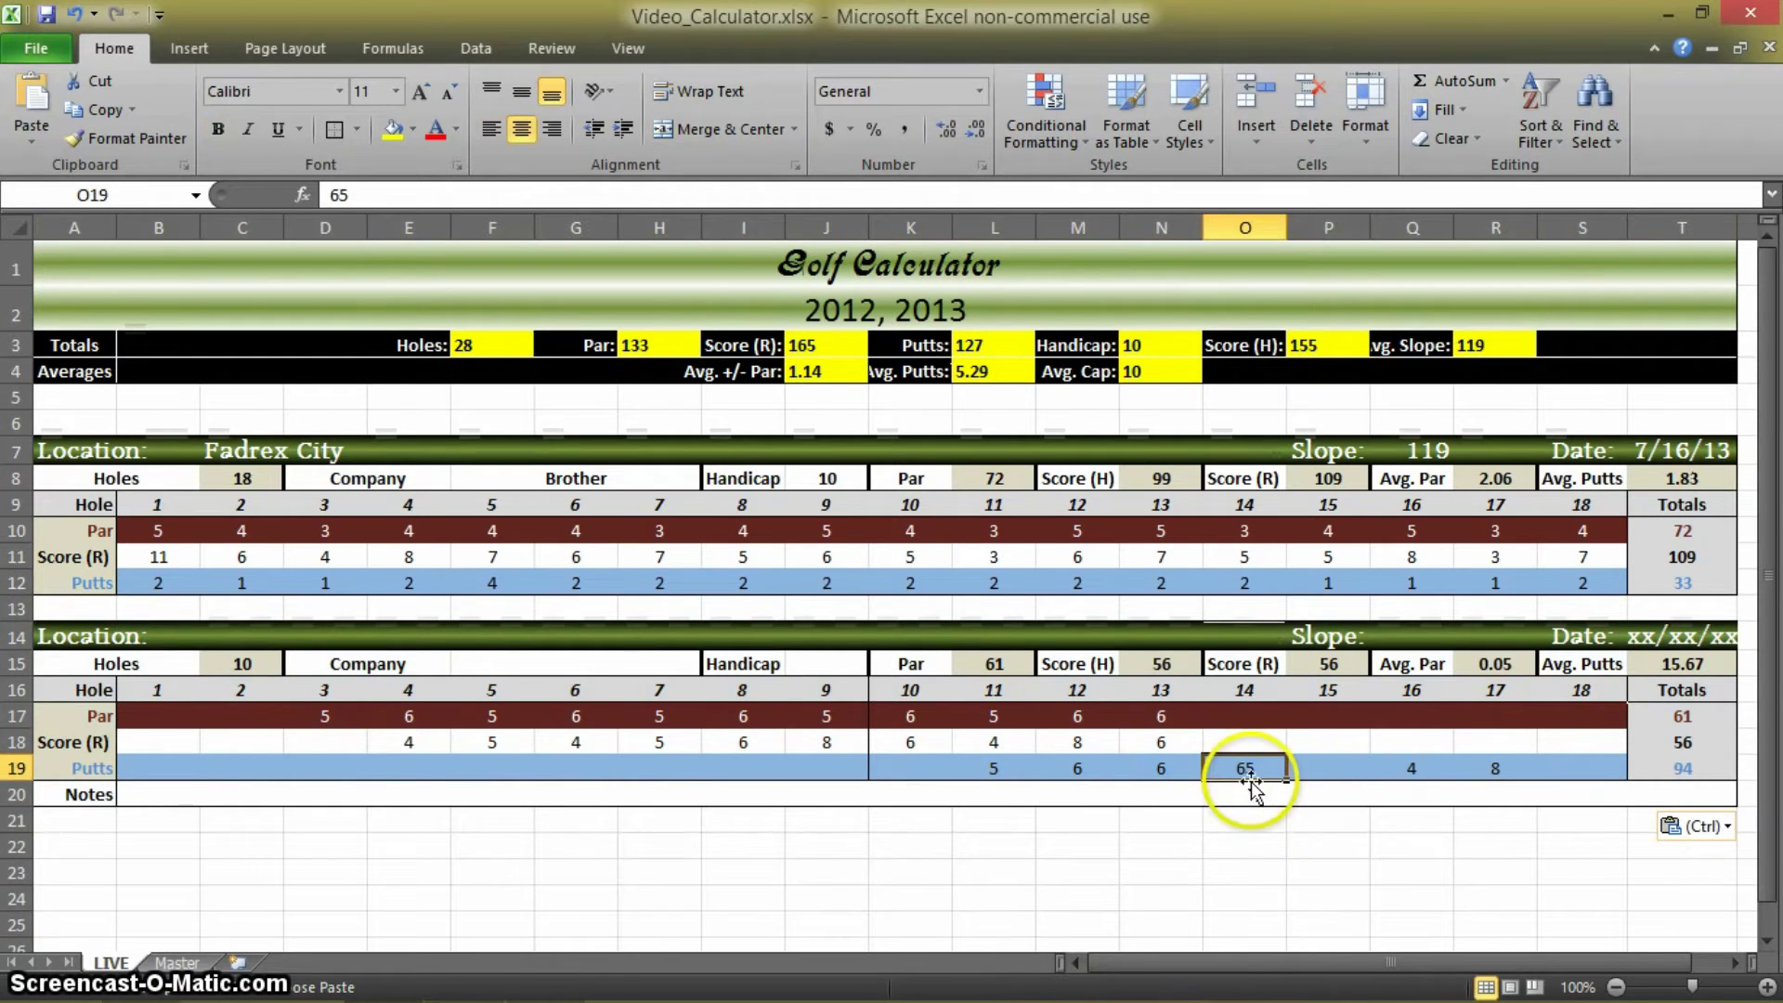
pyautogui.click(1662, 750)
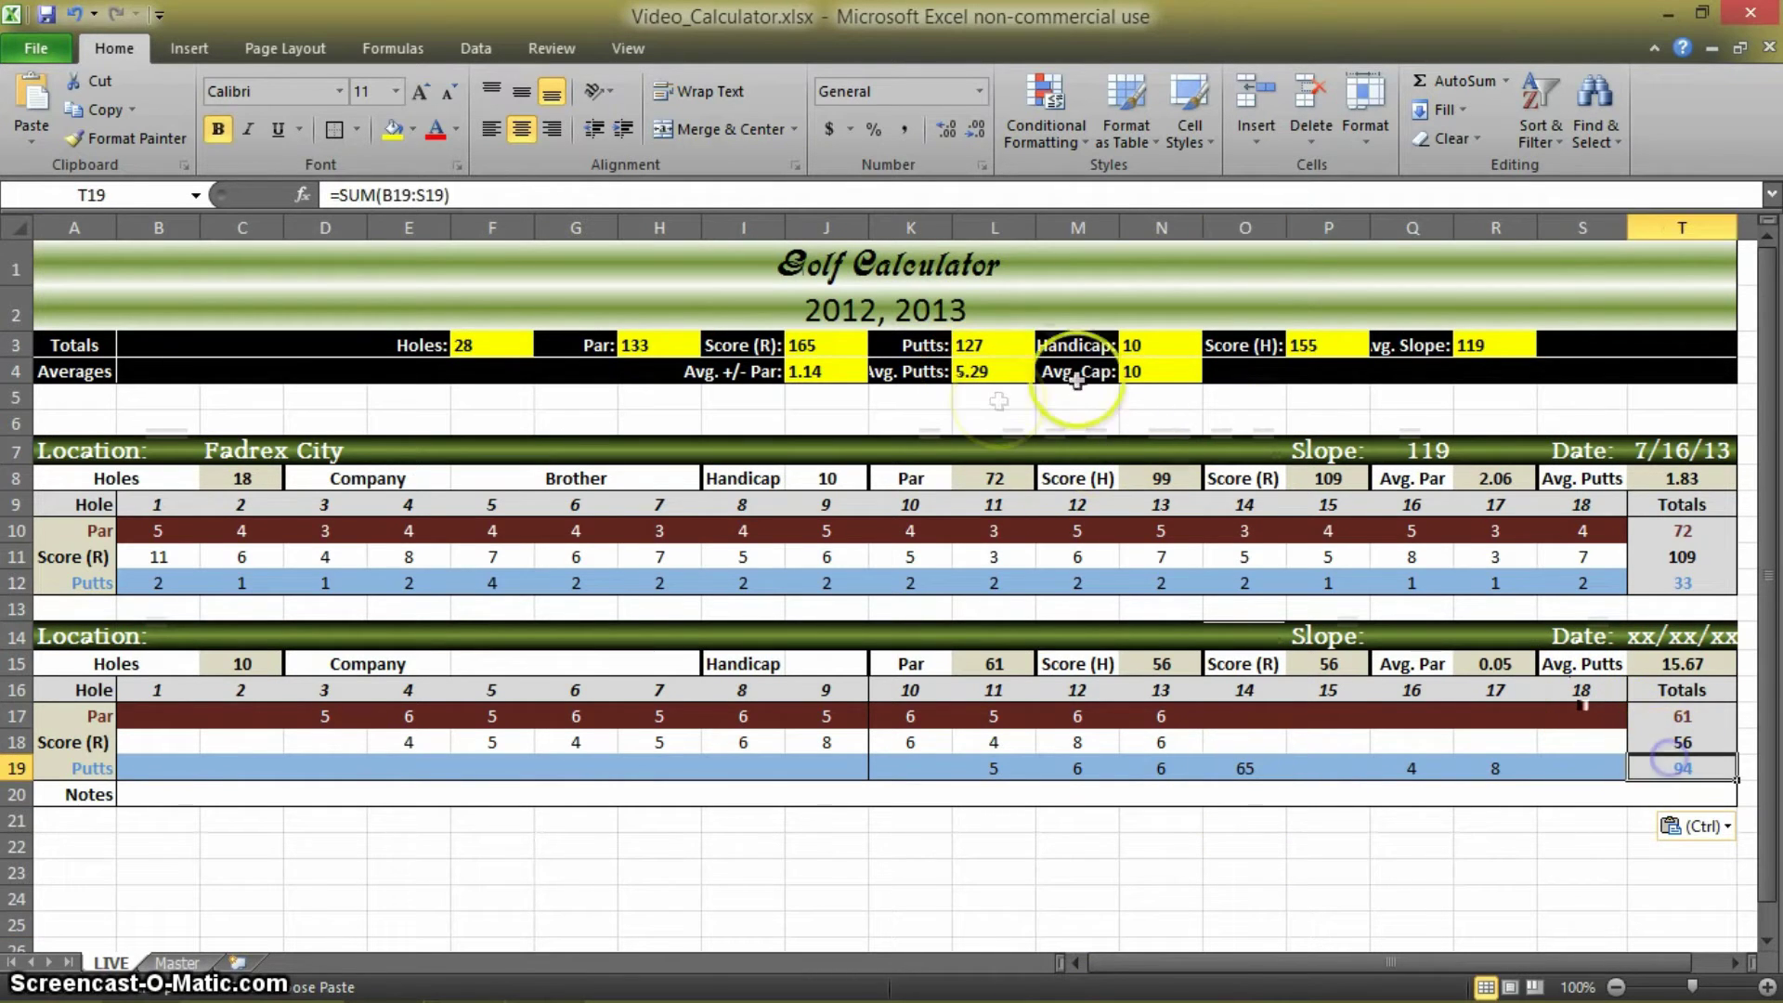
pyautogui.click(986, 372)
pyautogui.click(1249, 764)
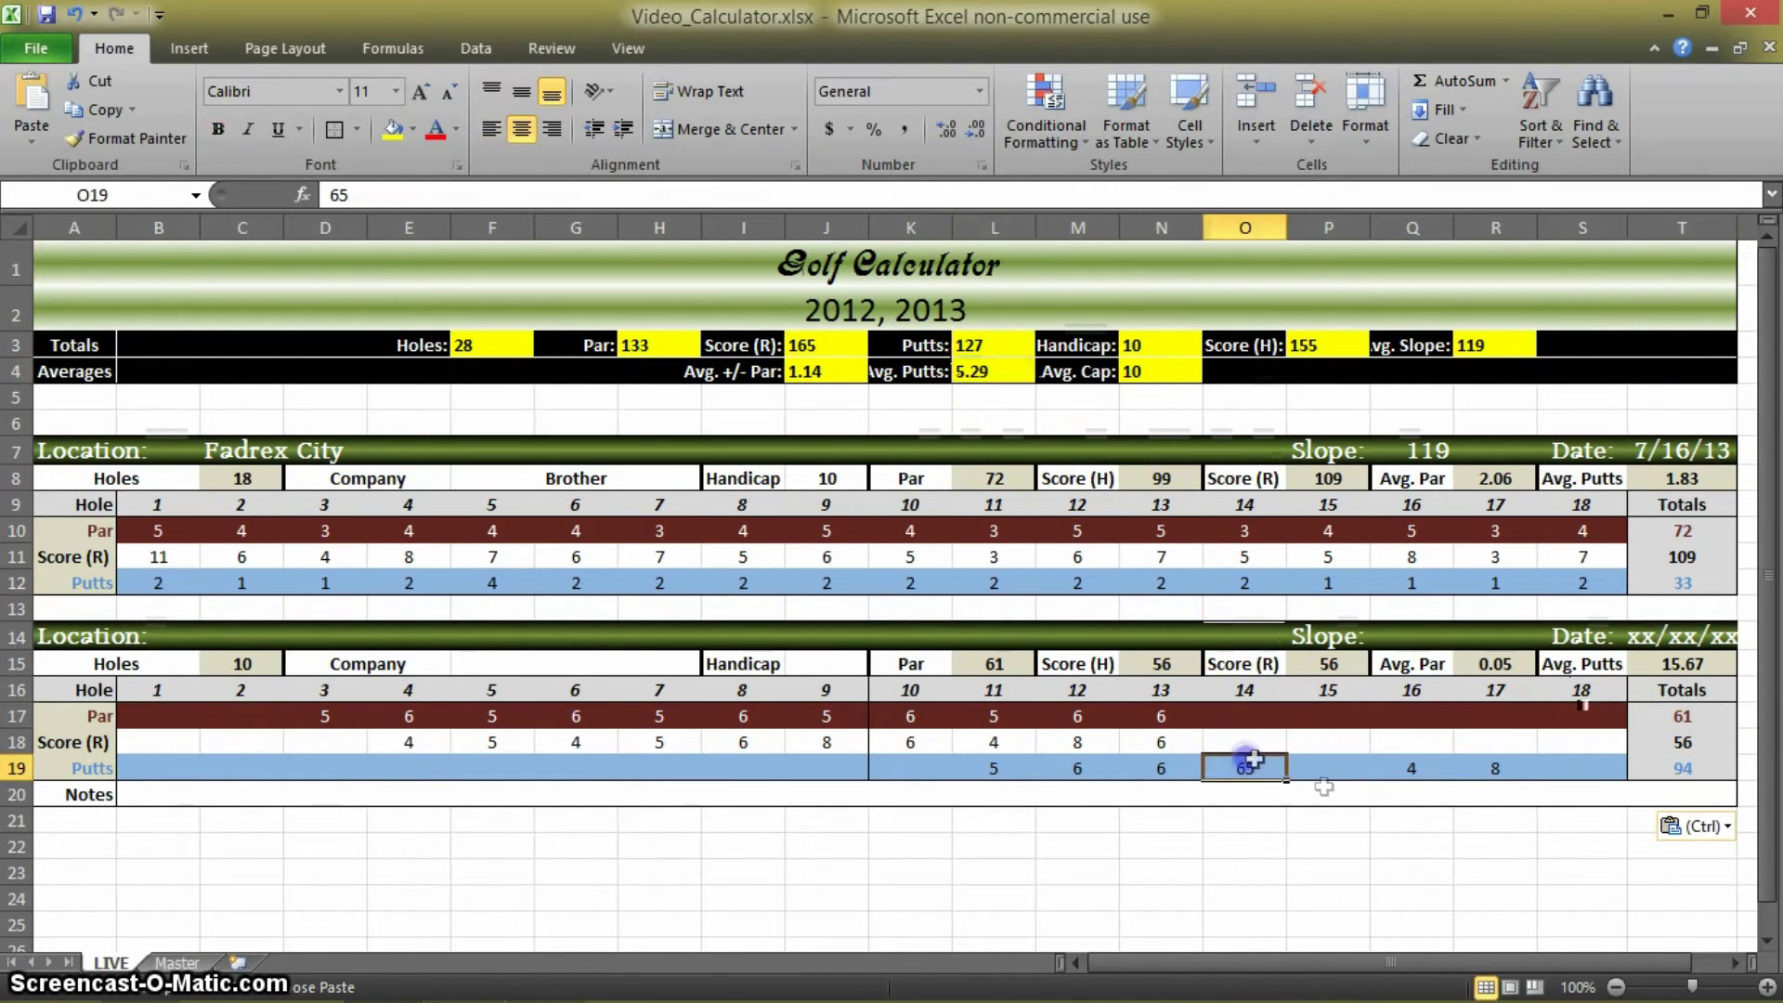
pyautogui.write('5')
pyautogui.click(1324, 787)
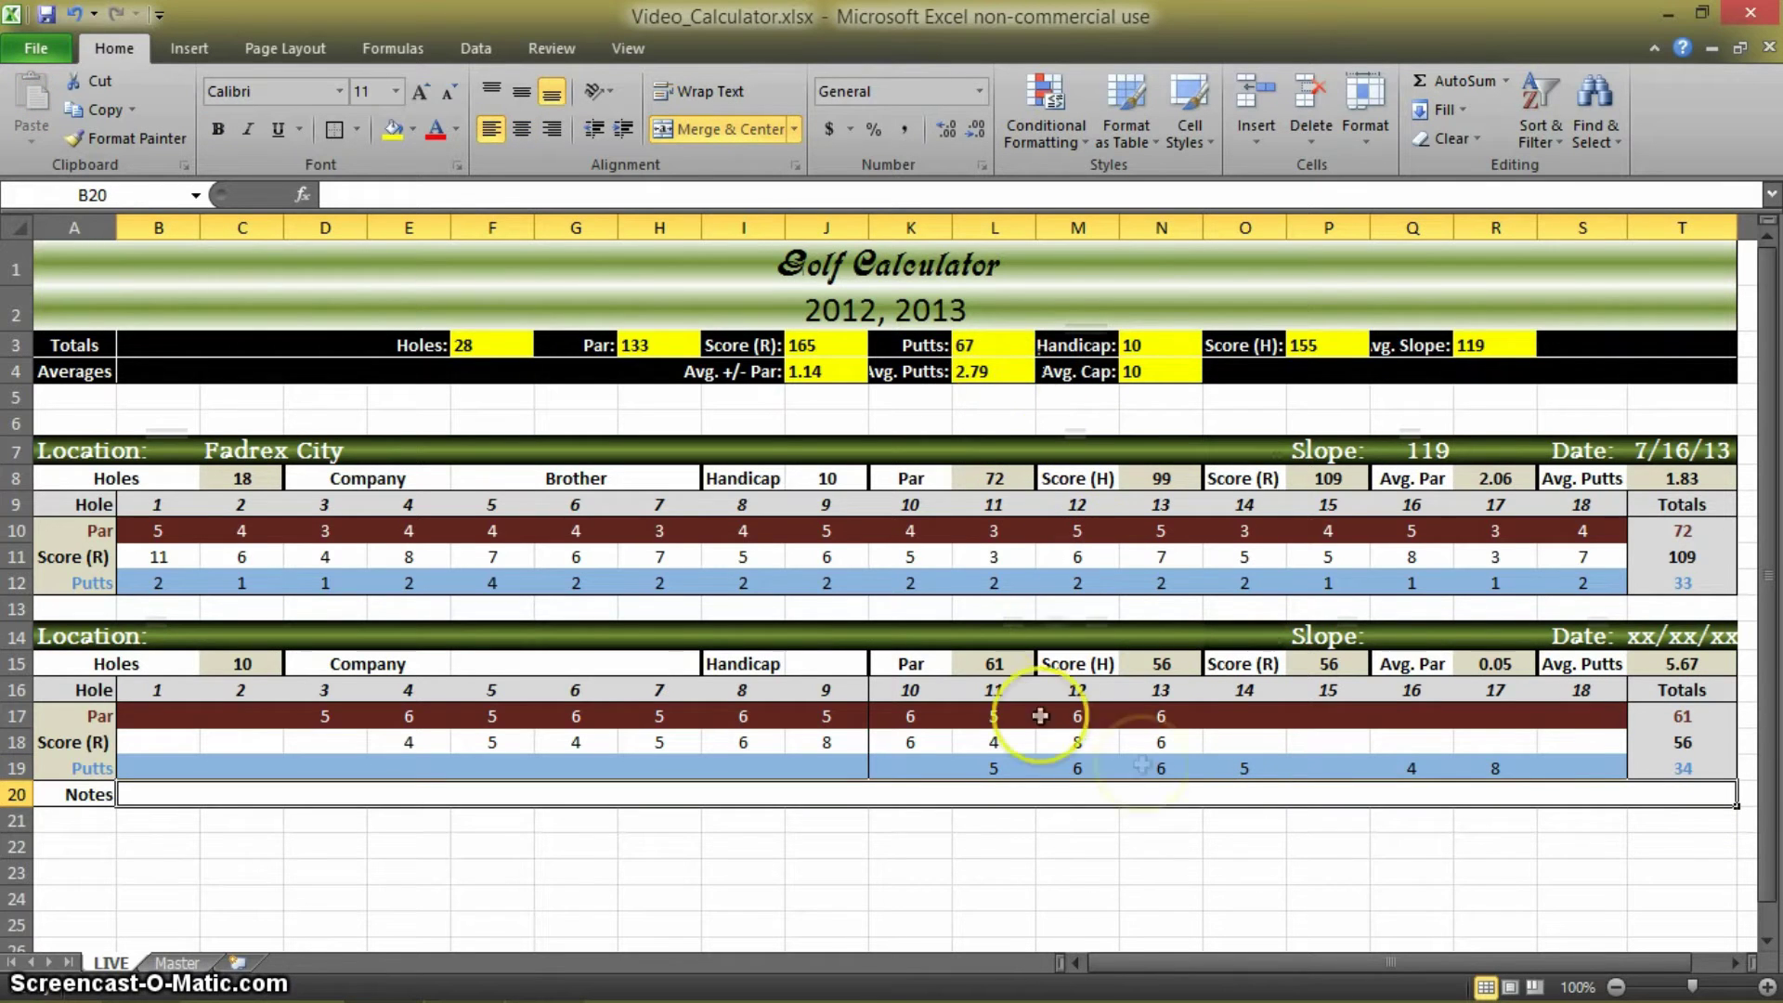
pyautogui.moveTo(1588, 767)
pyautogui.mouseDown()
pyautogui.moveTo(1154, 742)
pyautogui.moveTo(940, 759)
pyautogui.mouseUp()
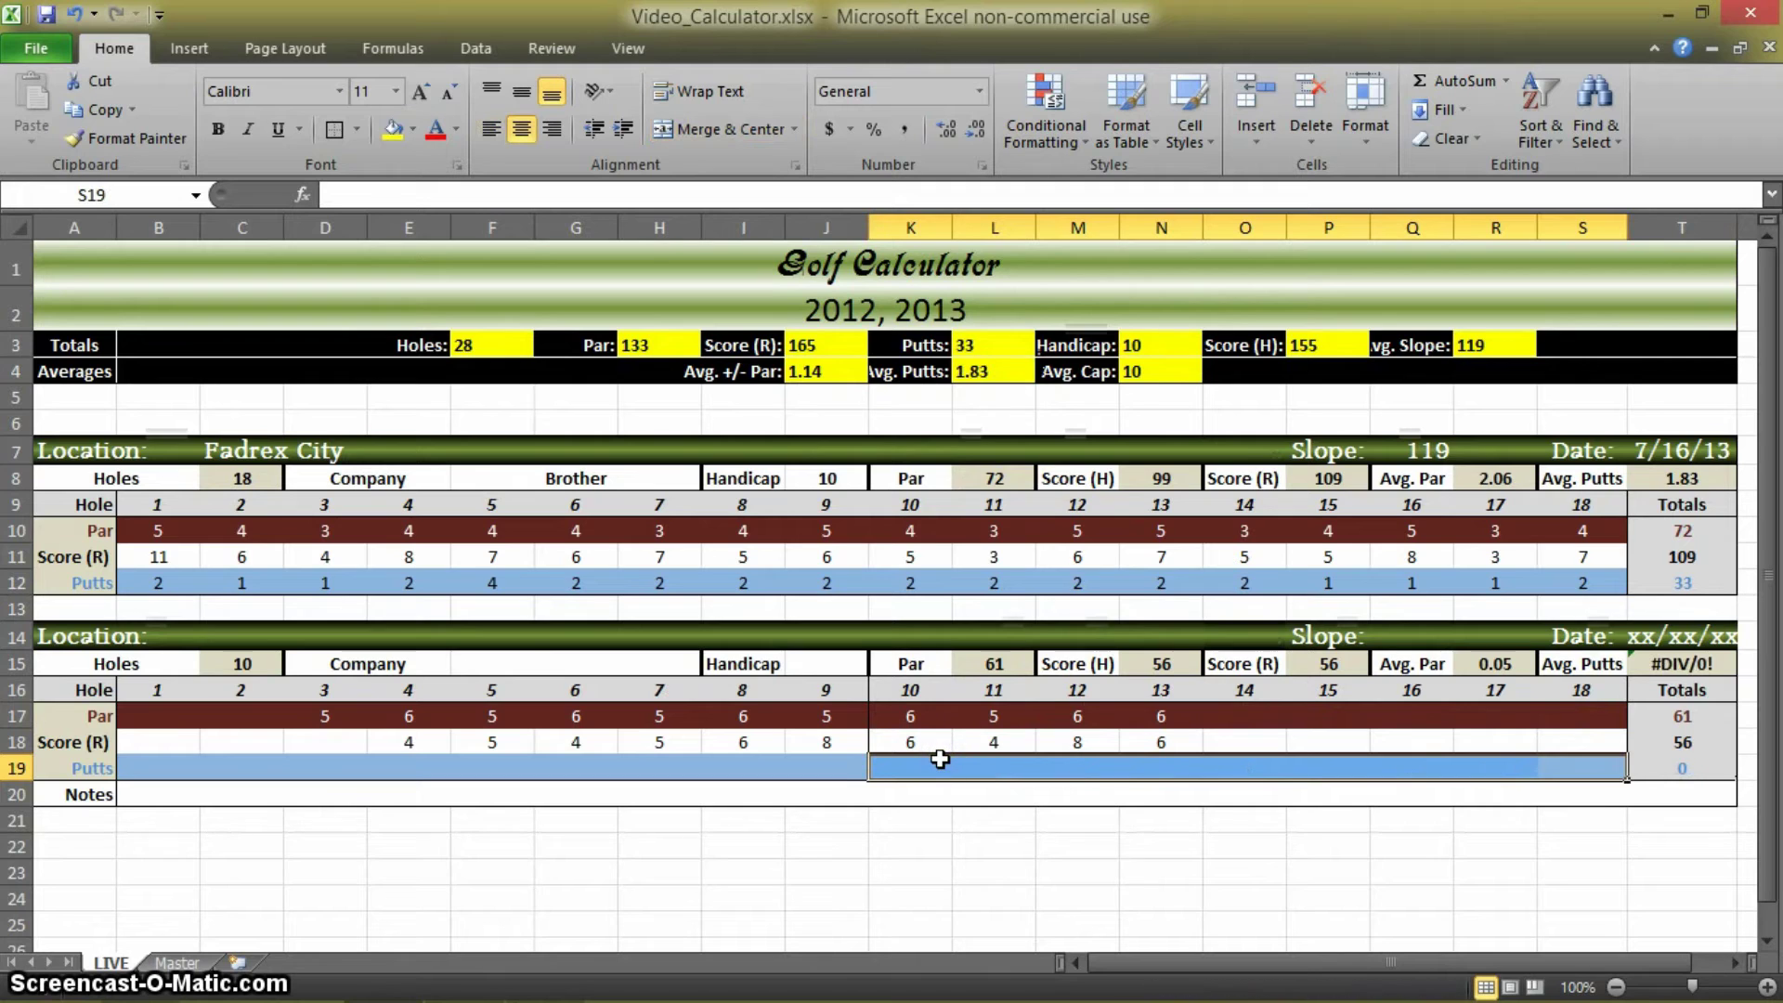
pyautogui.press('Delete')
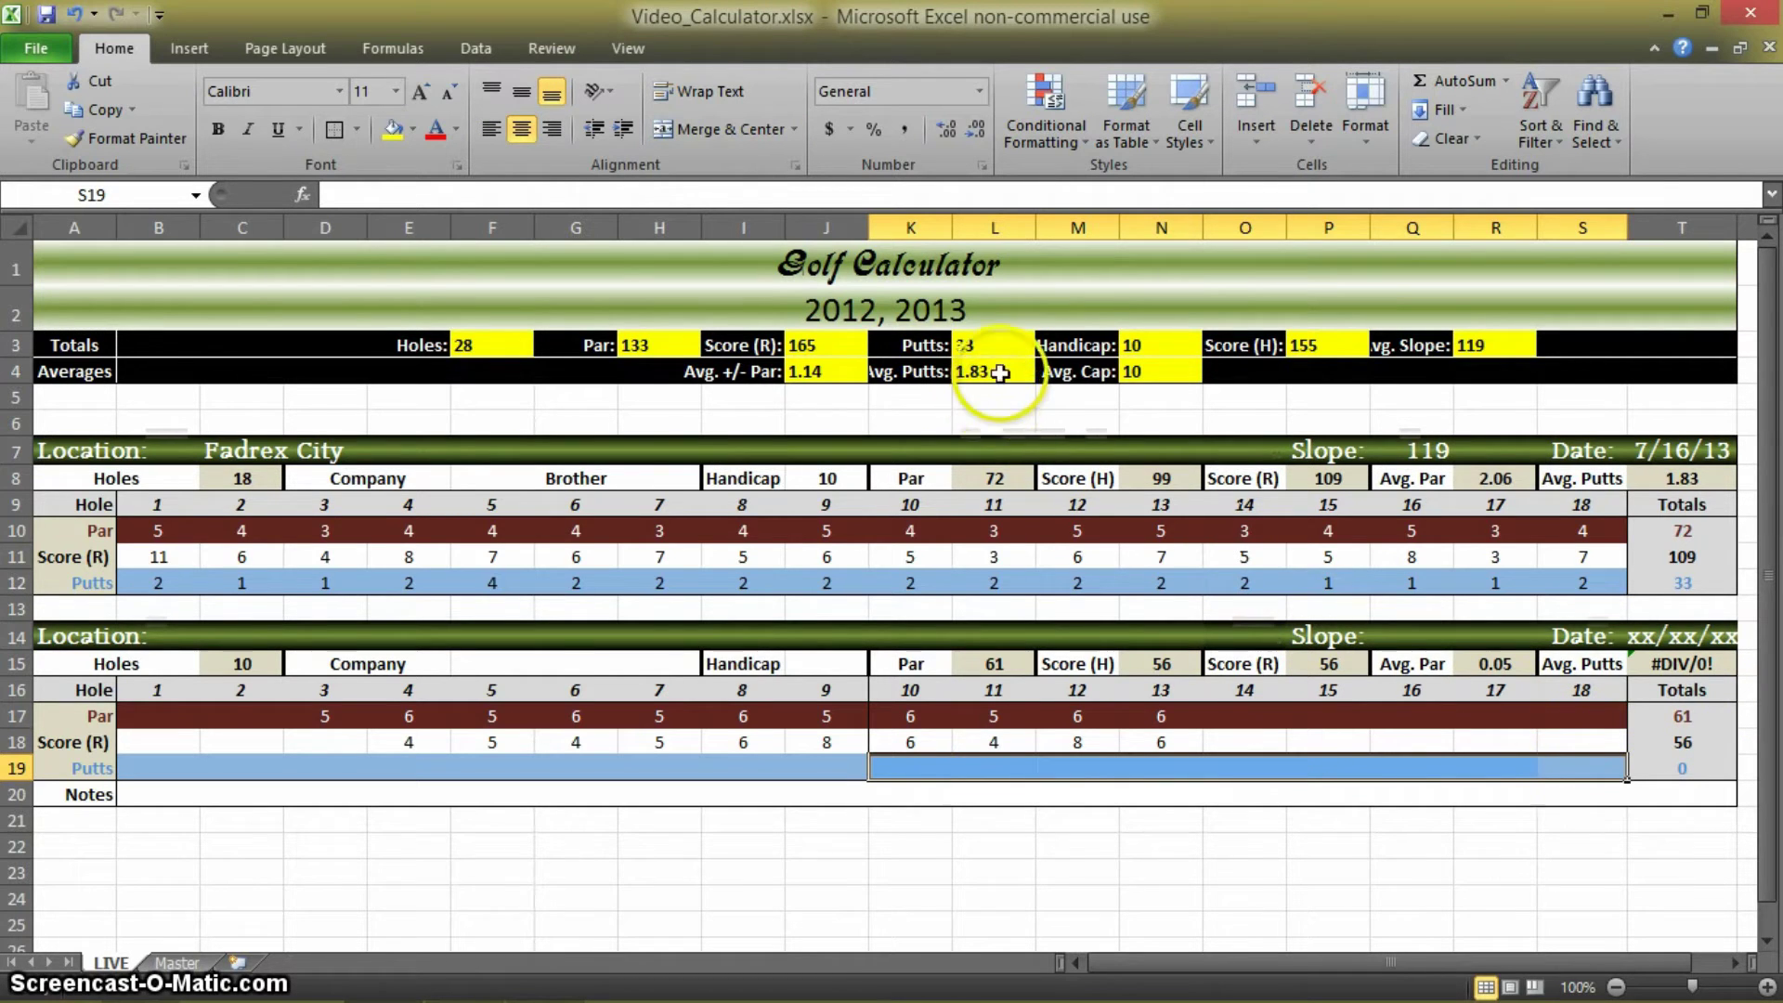
# Review the putts total, hole-count and Avg. Putts formulas after clearing the putts
pyautogui.click(996, 372)
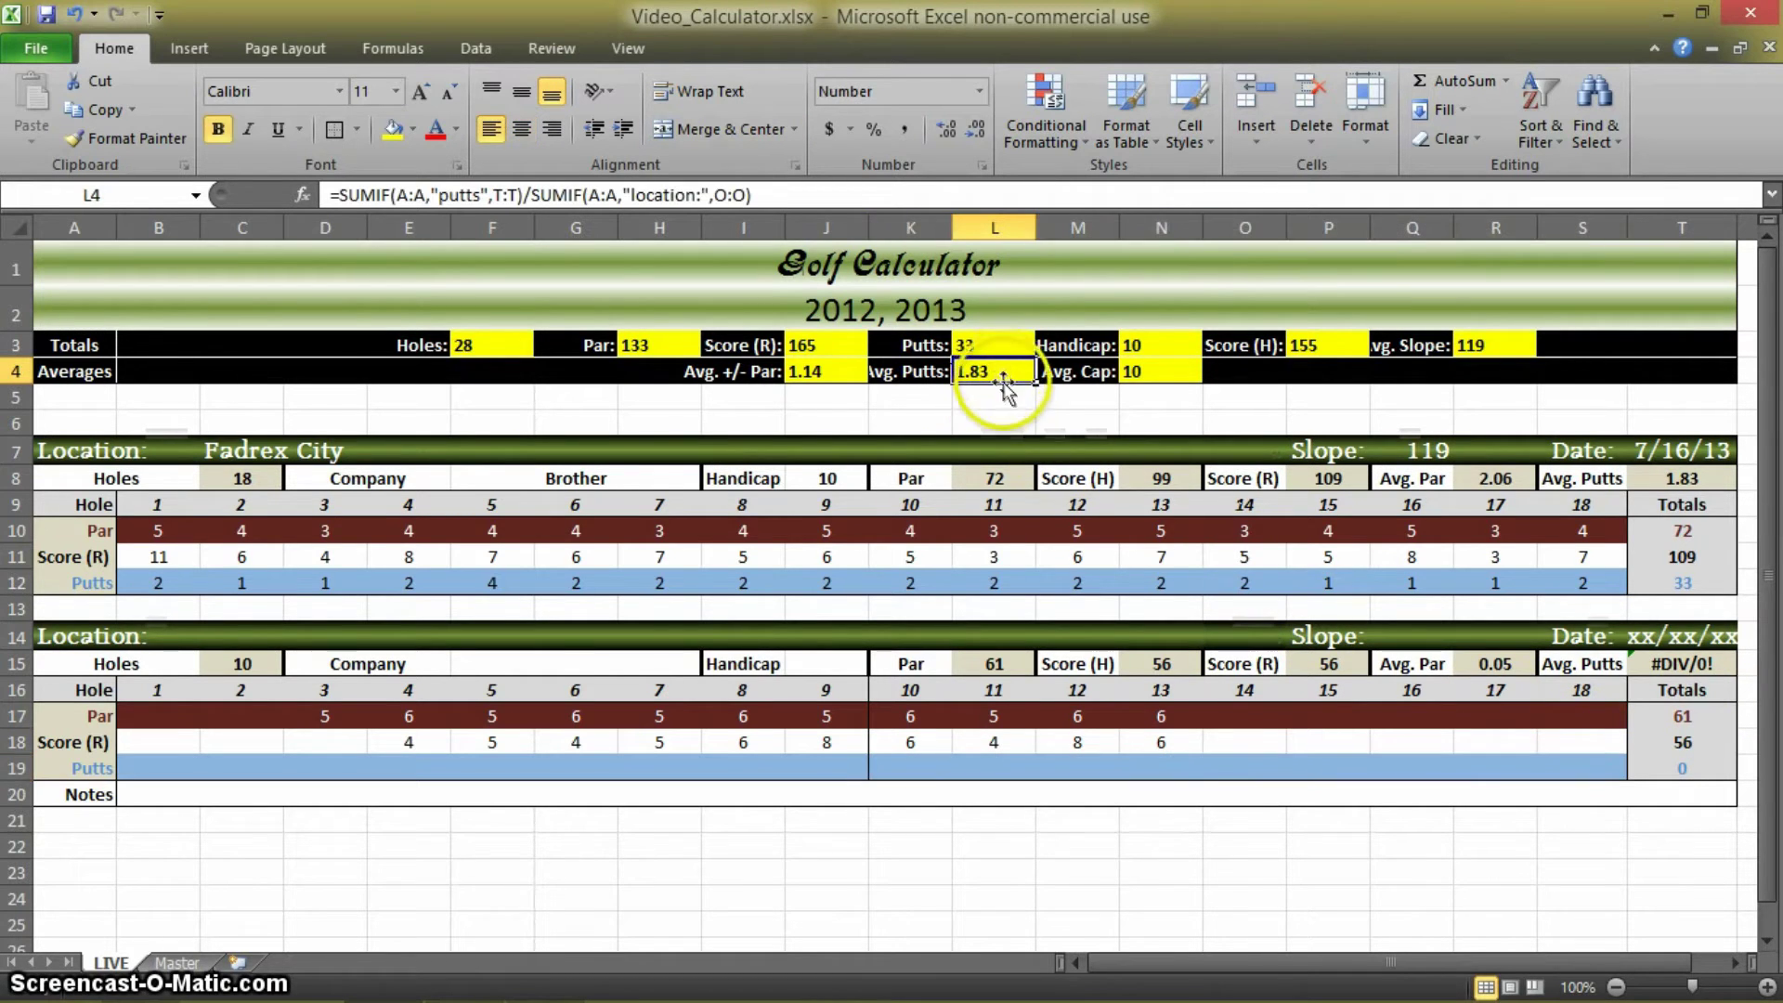
pyautogui.click(1708, 772)
pyautogui.click(1698, 779)
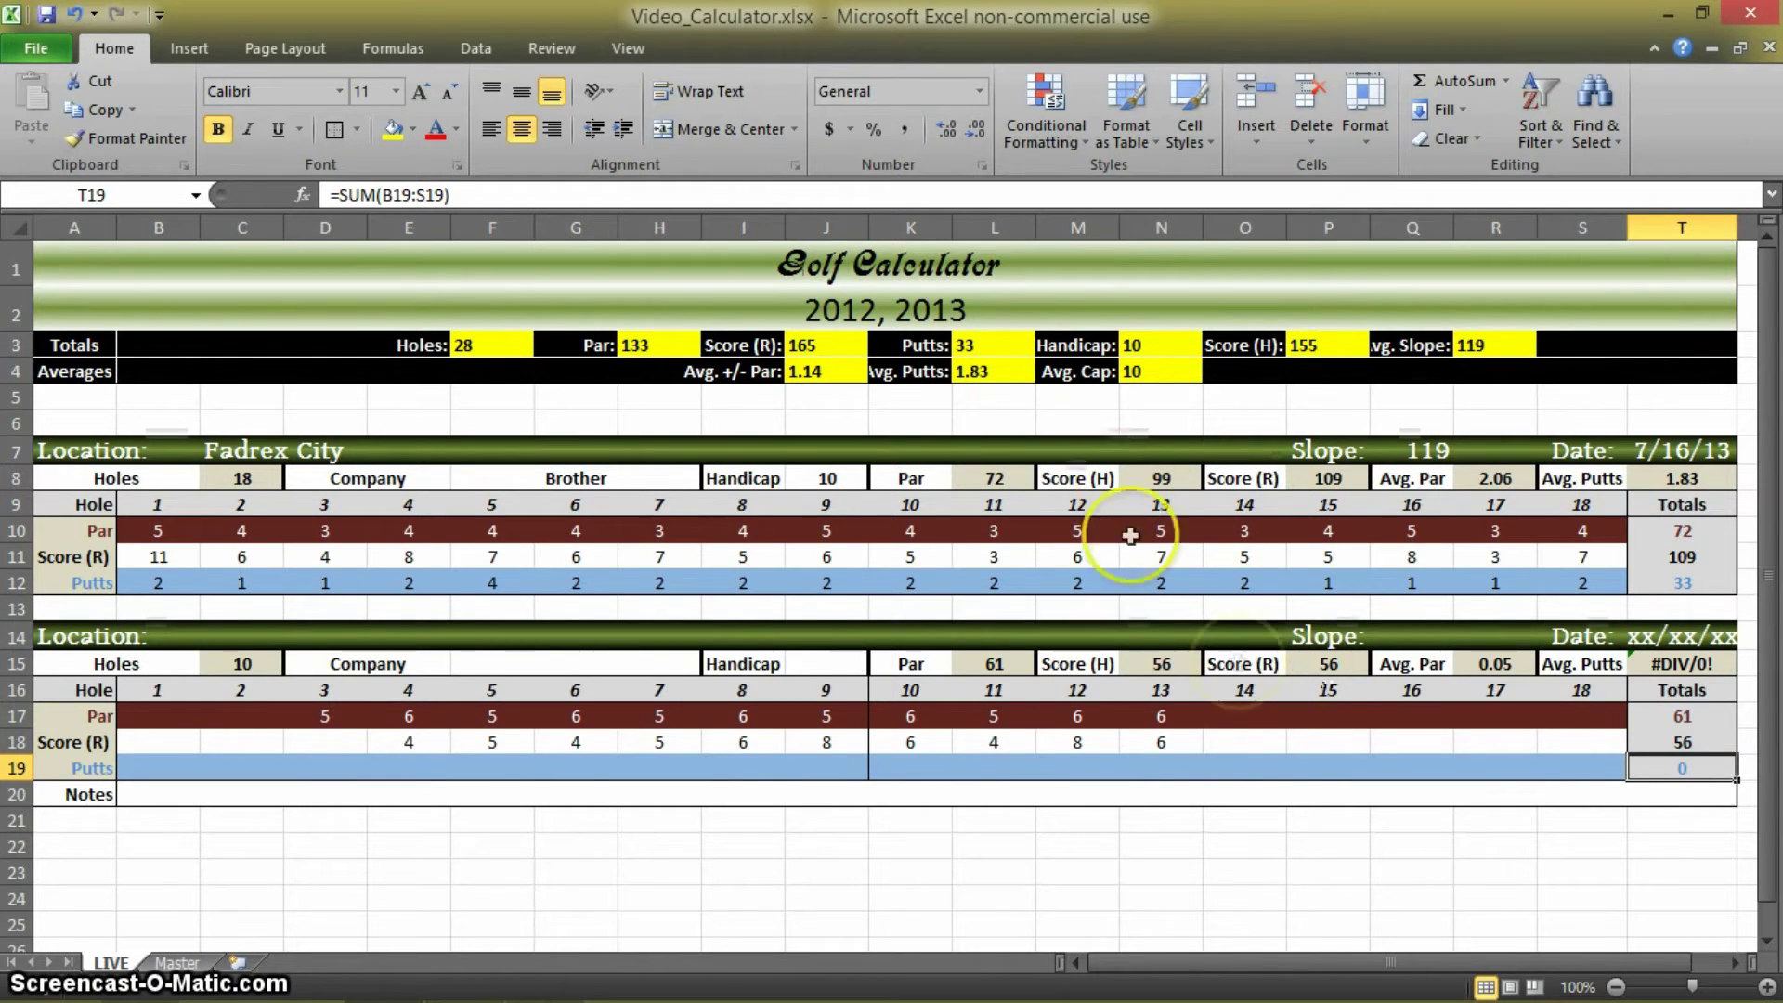
pyautogui.click(1265, 641)
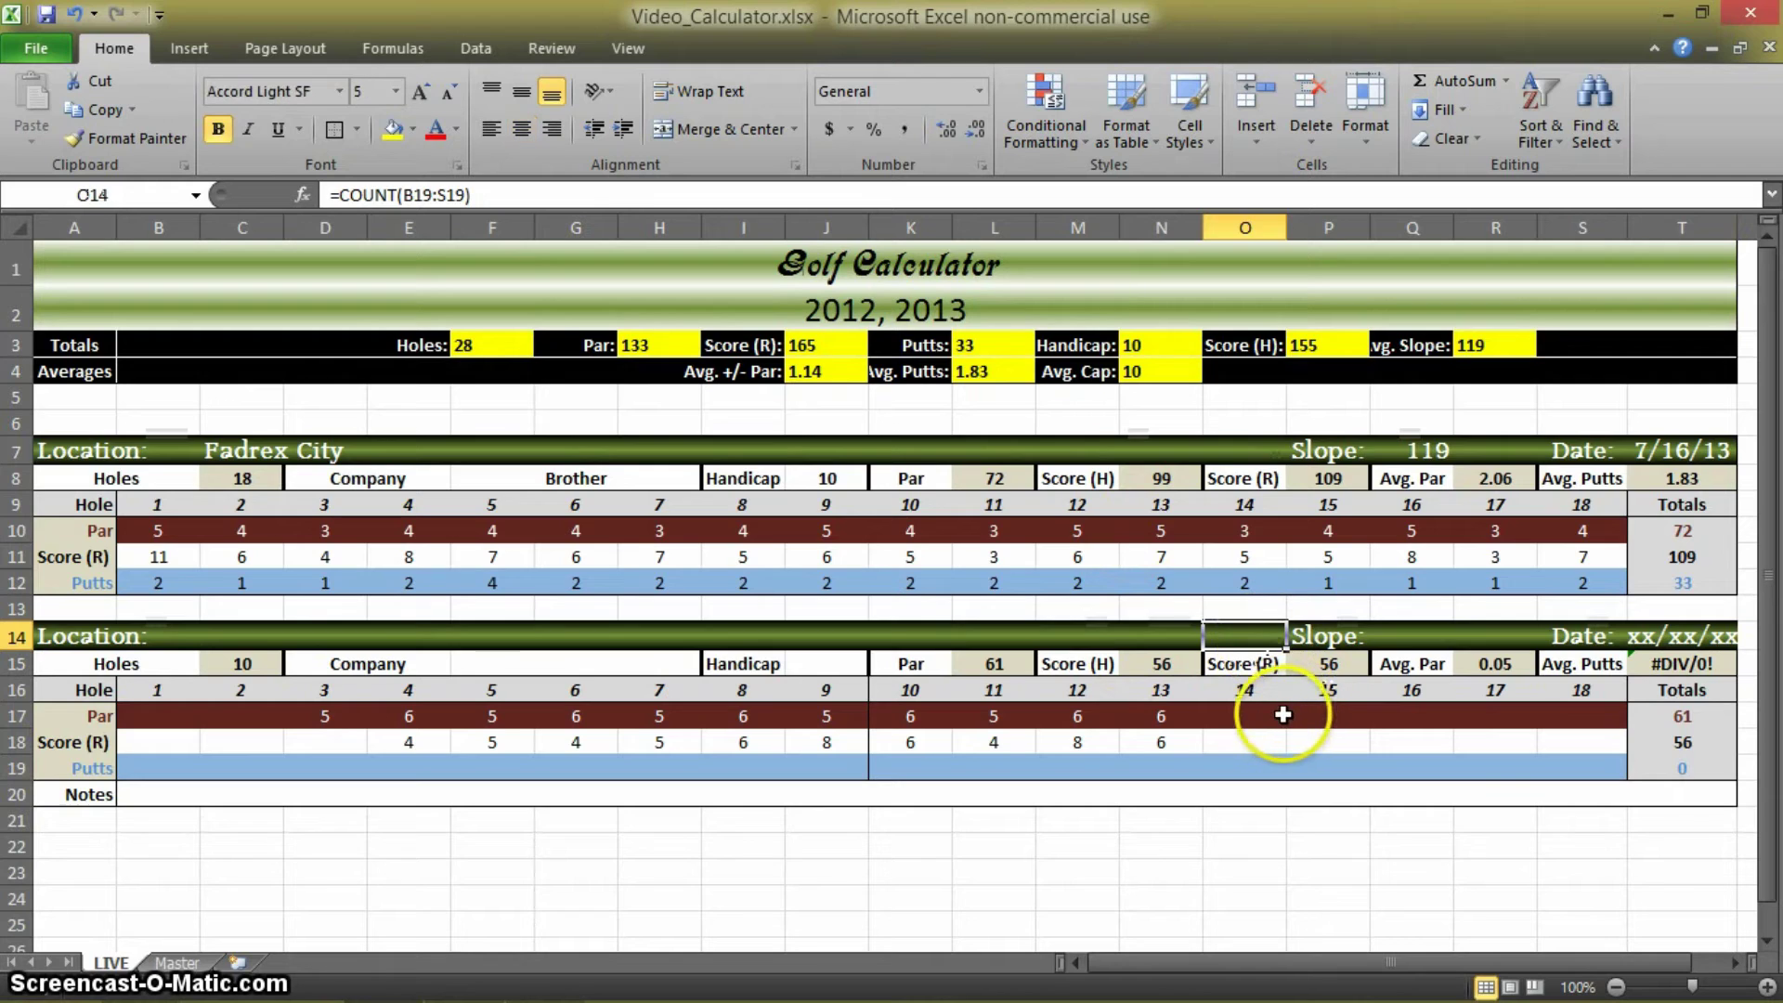
pyautogui.click(990, 372)
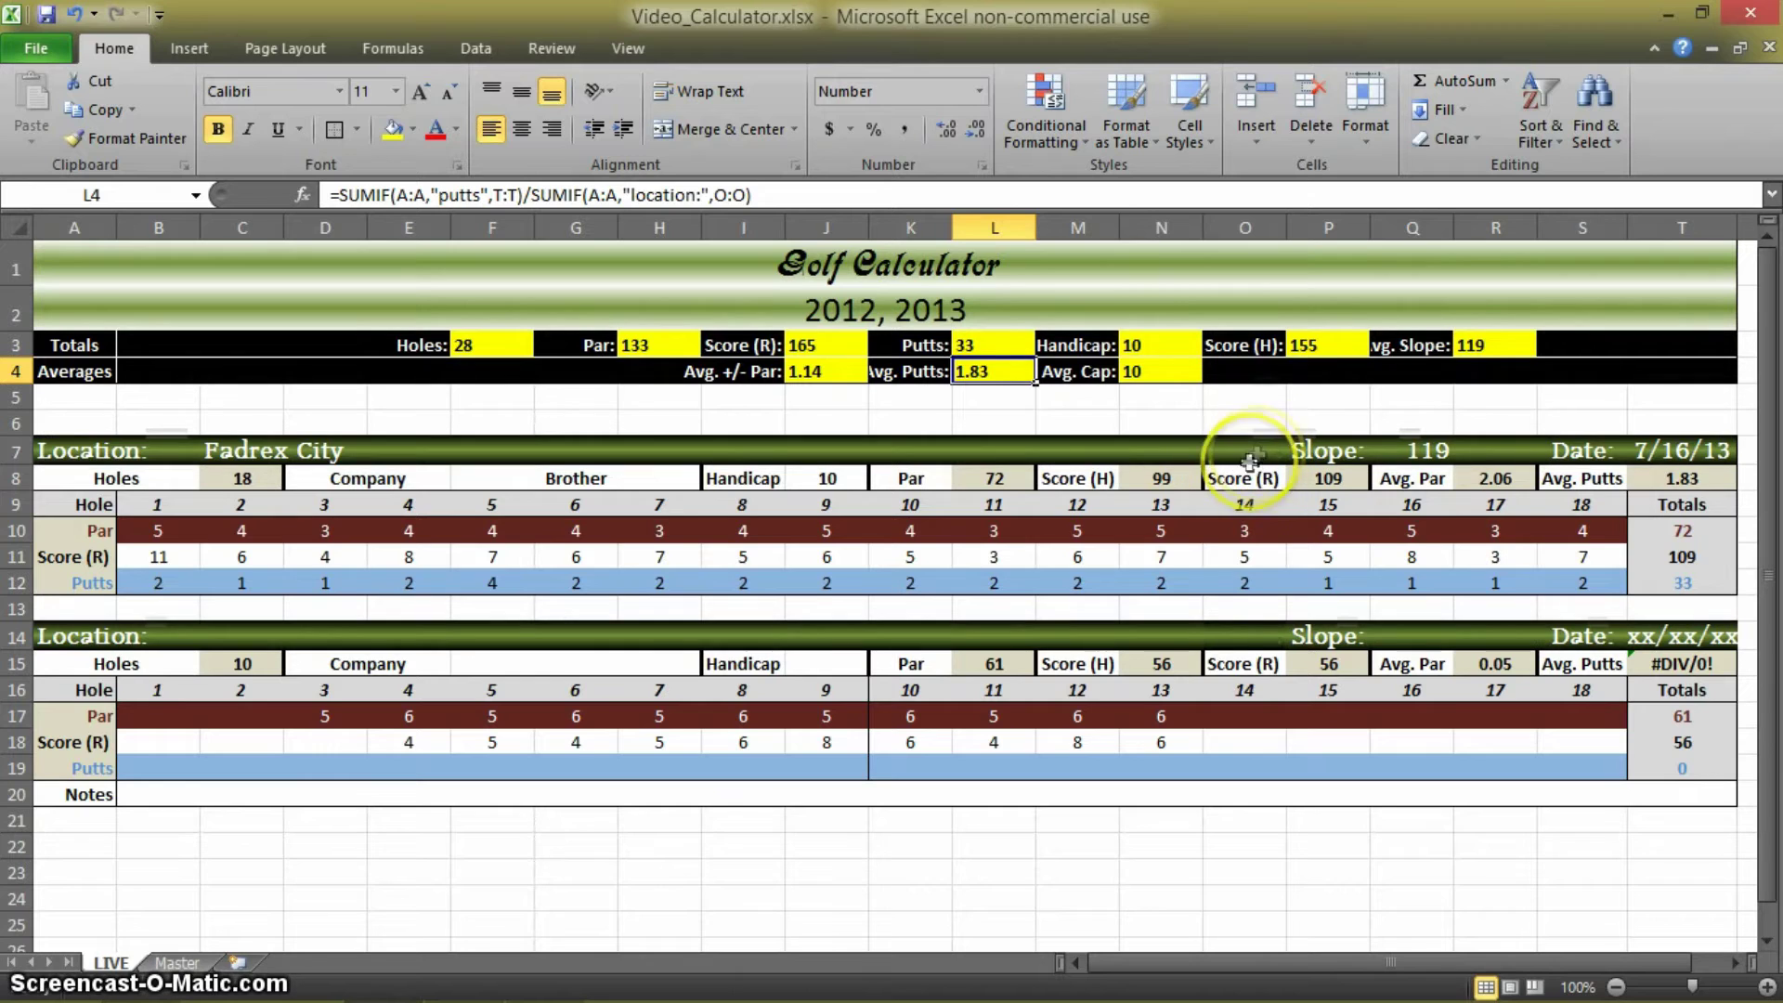
# Delete the existing round cards A7:T12 from the LIVE sheet
pyautogui.hotkey('ctrl', 'pagedown')
pyautogui.hotkey('alt', 'p')
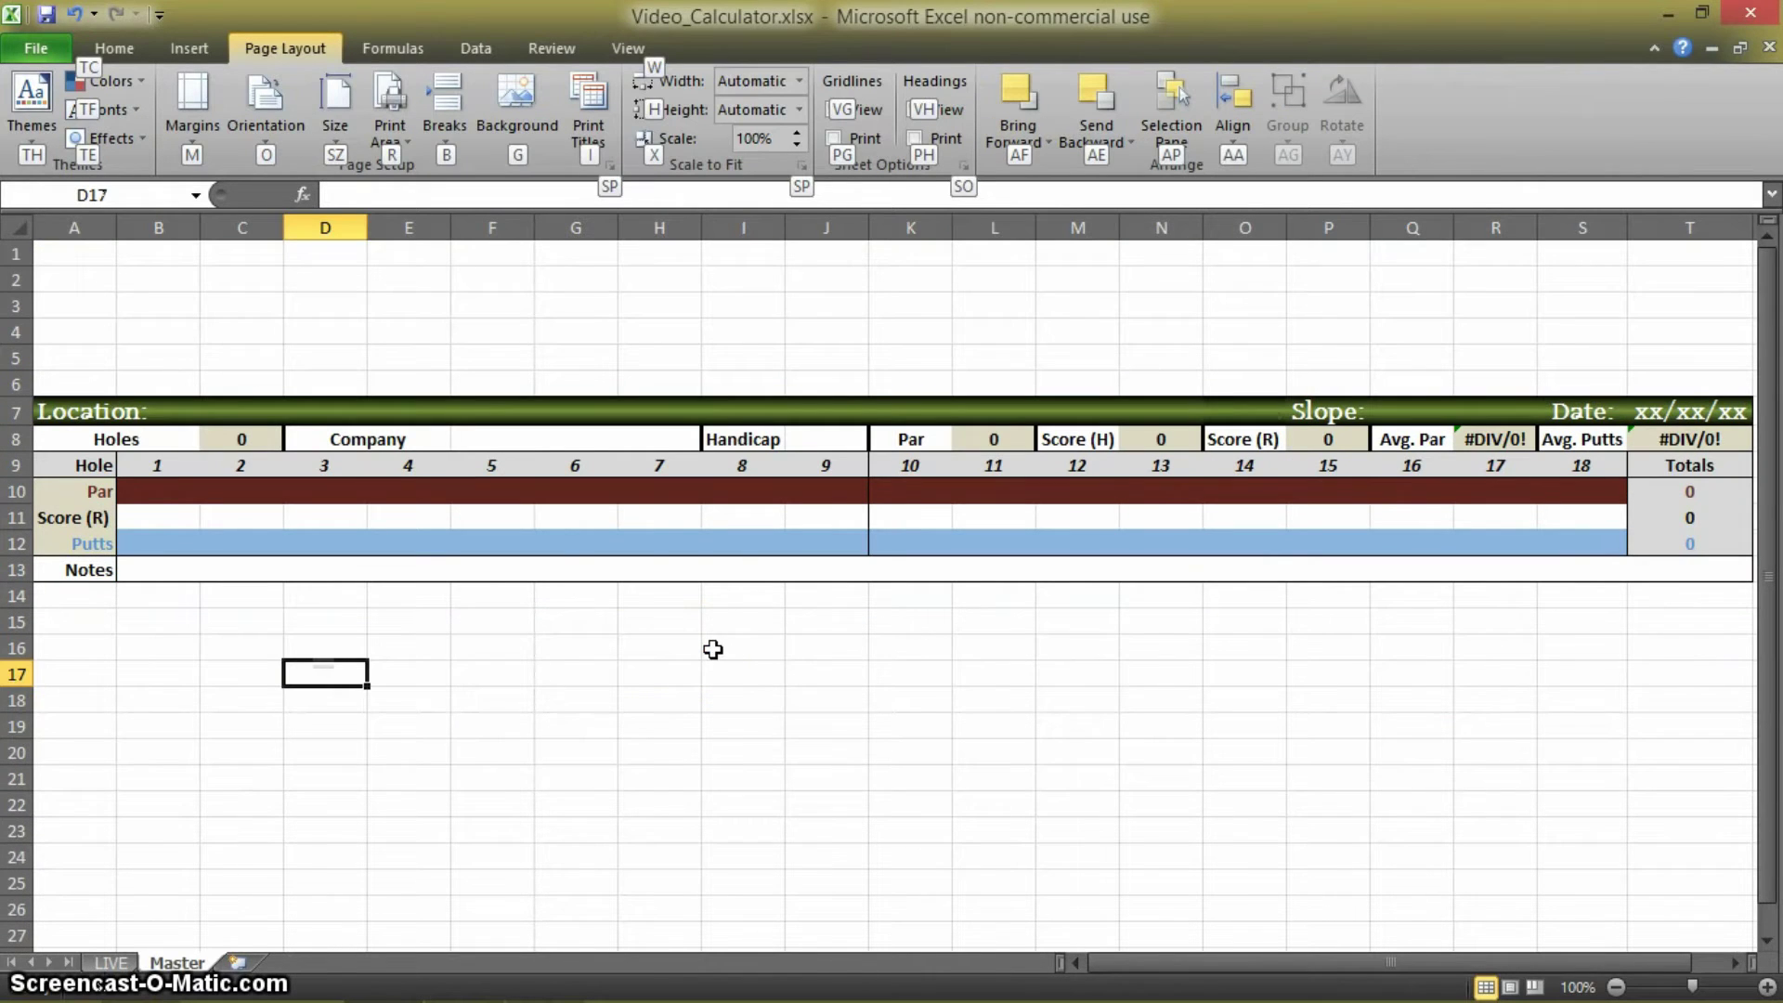
pyautogui.click(111, 963)
pyautogui.press('Delete')
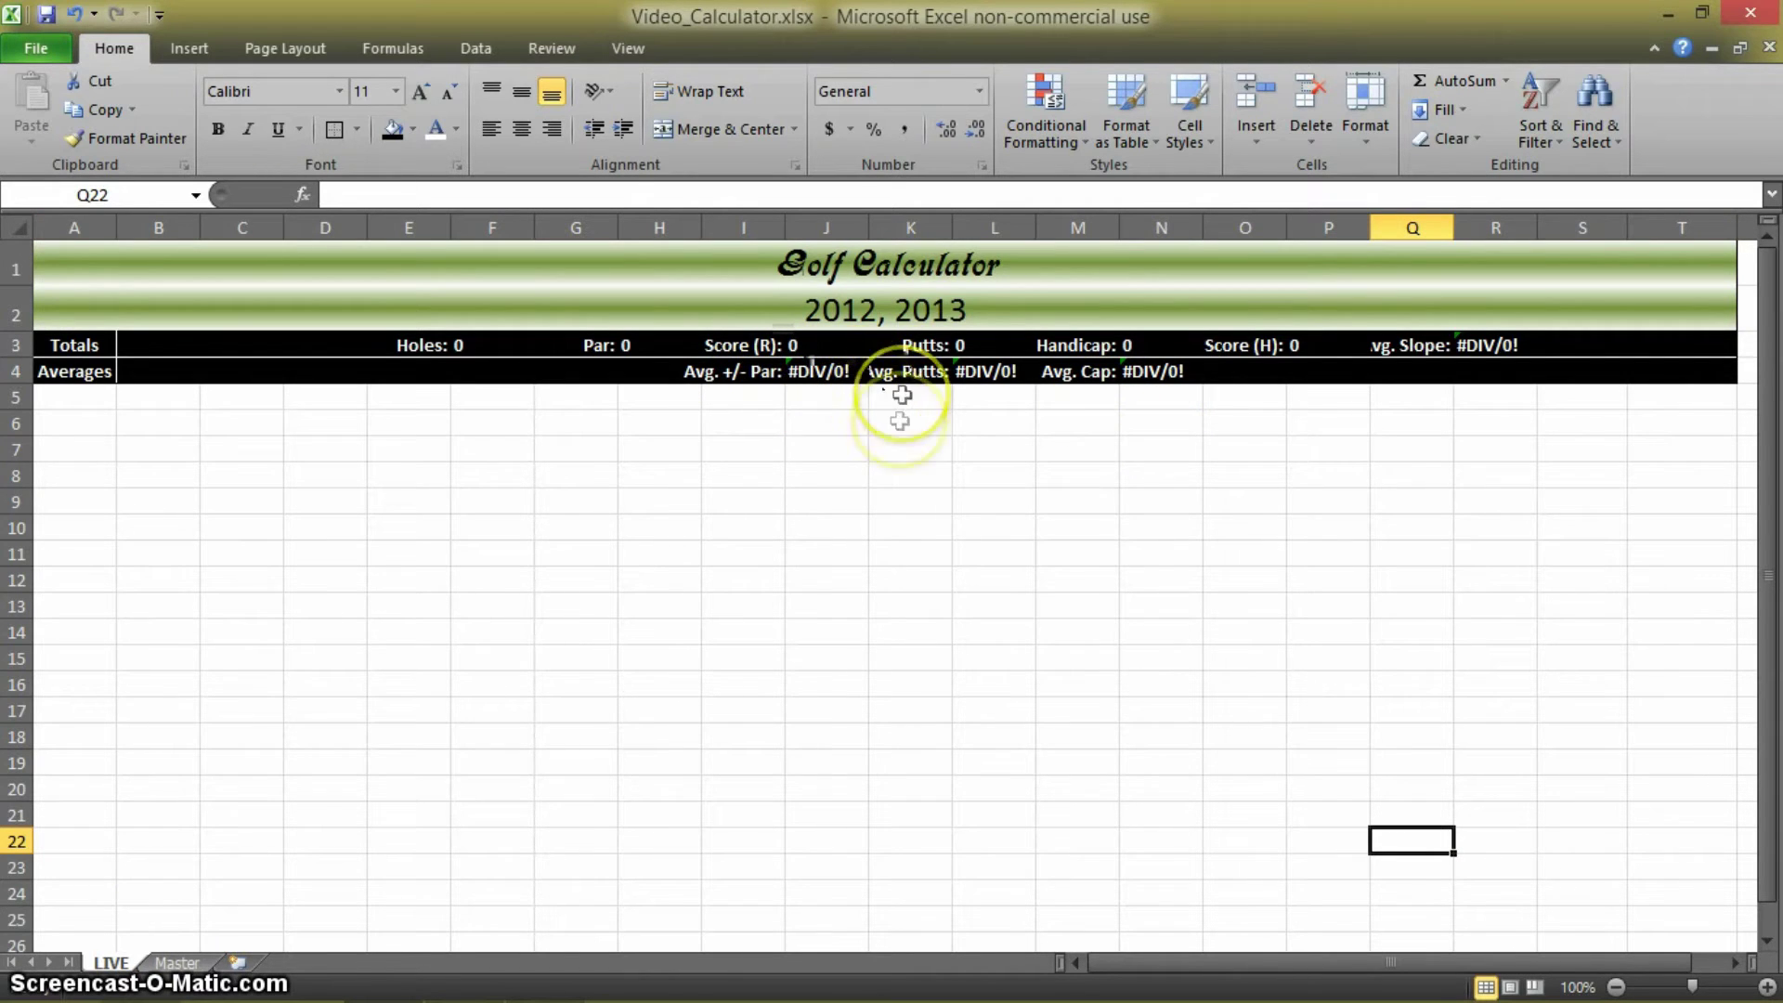
# Copy the blank Master scorecard A7:T13 and paste it at LIVE cell A7
pyautogui.click(181, 962)
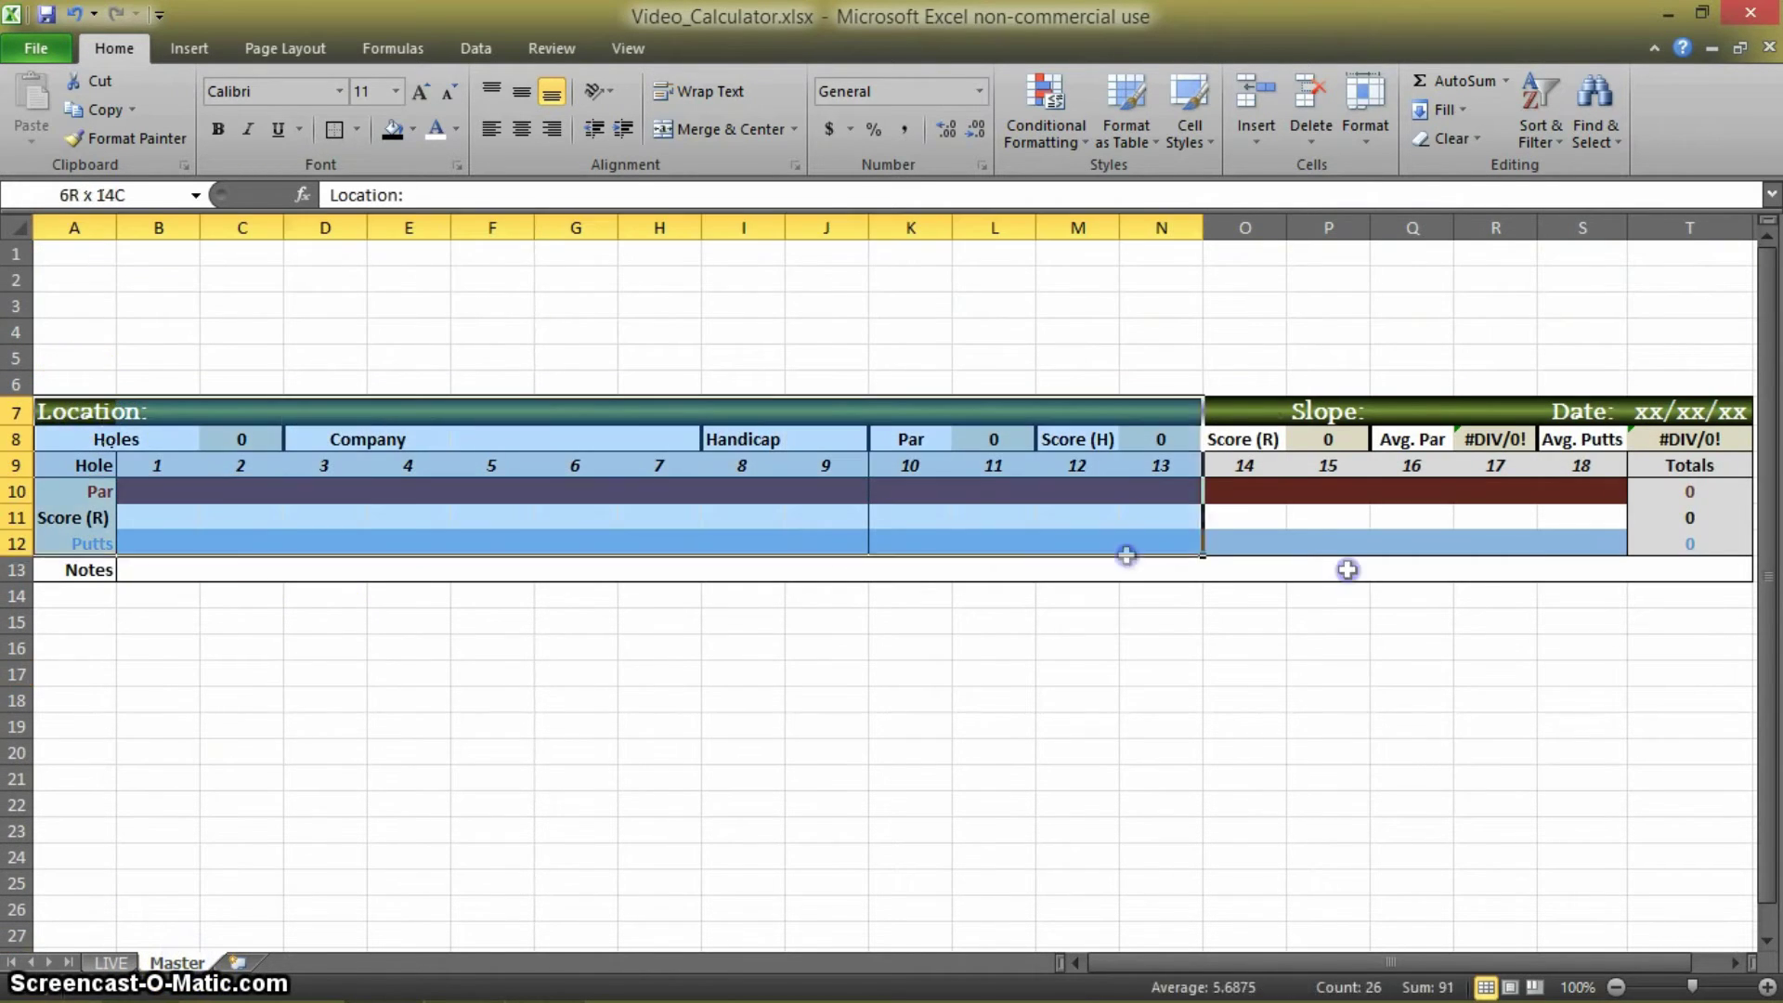
pyautogui.moveTo(72, 410); pyautogui.dragTo(1524, 557)
pyautogui.hotkey('ctrl', 'c')
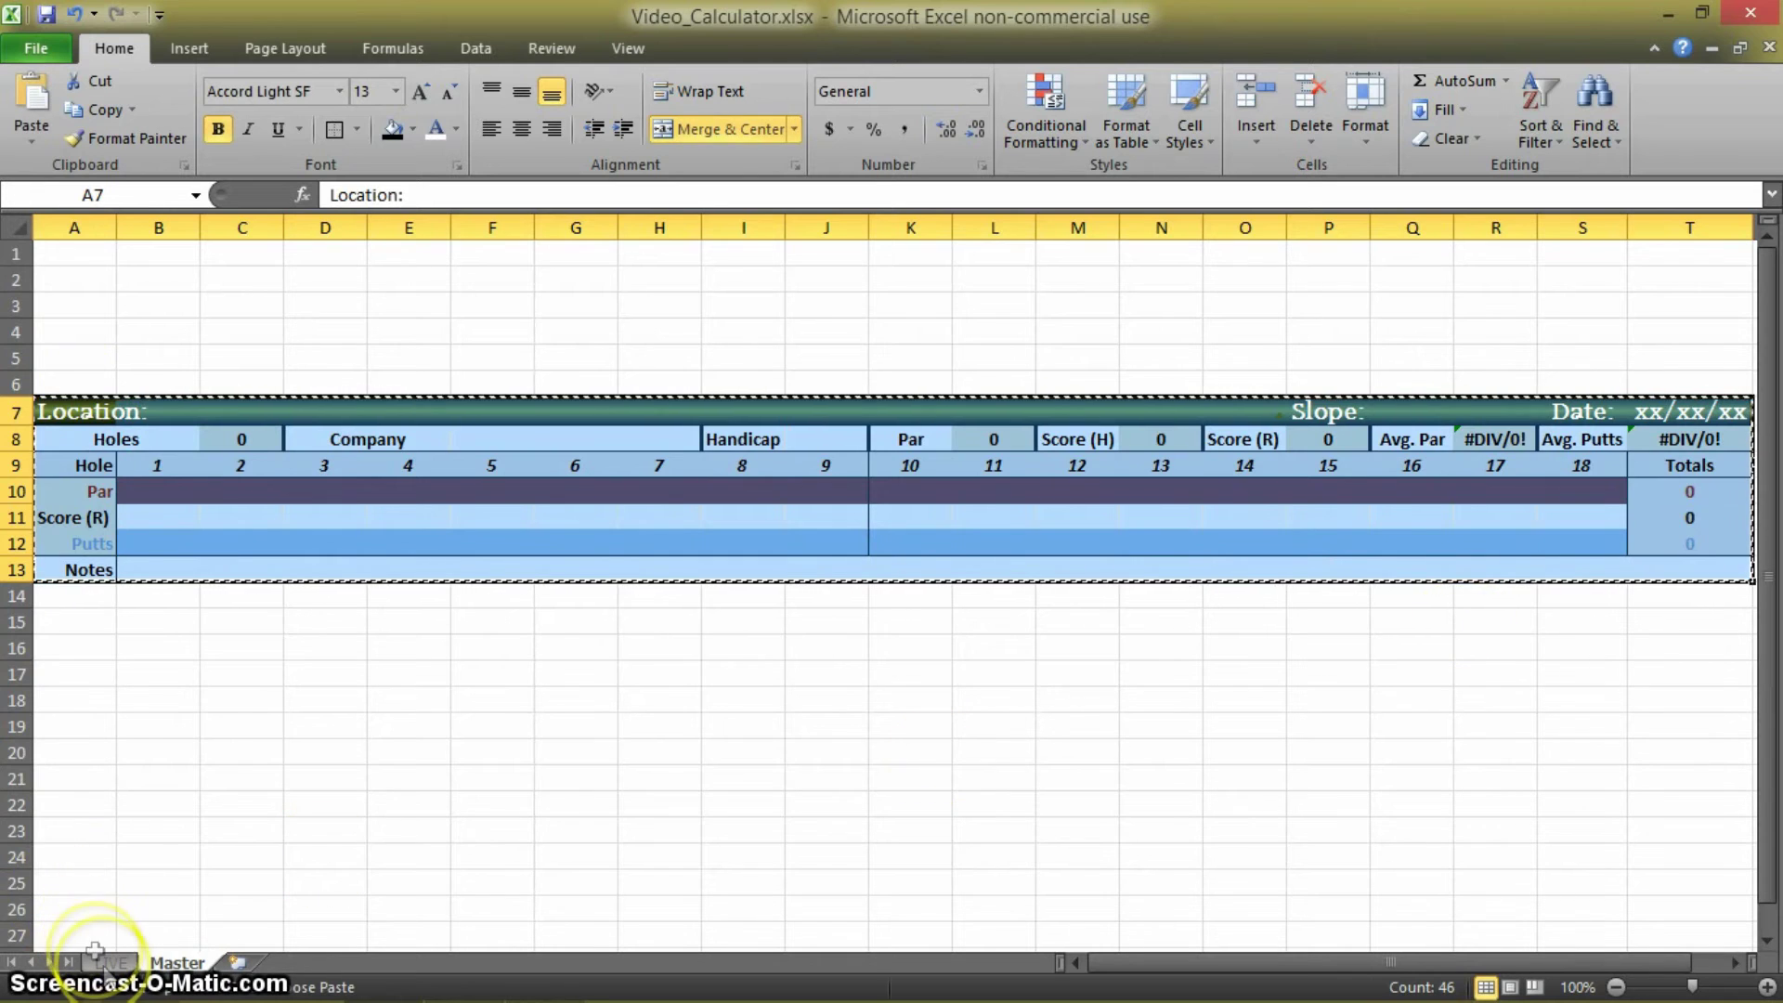
pyautogui.click(110, 962)
pyautogui.click(83, 443)
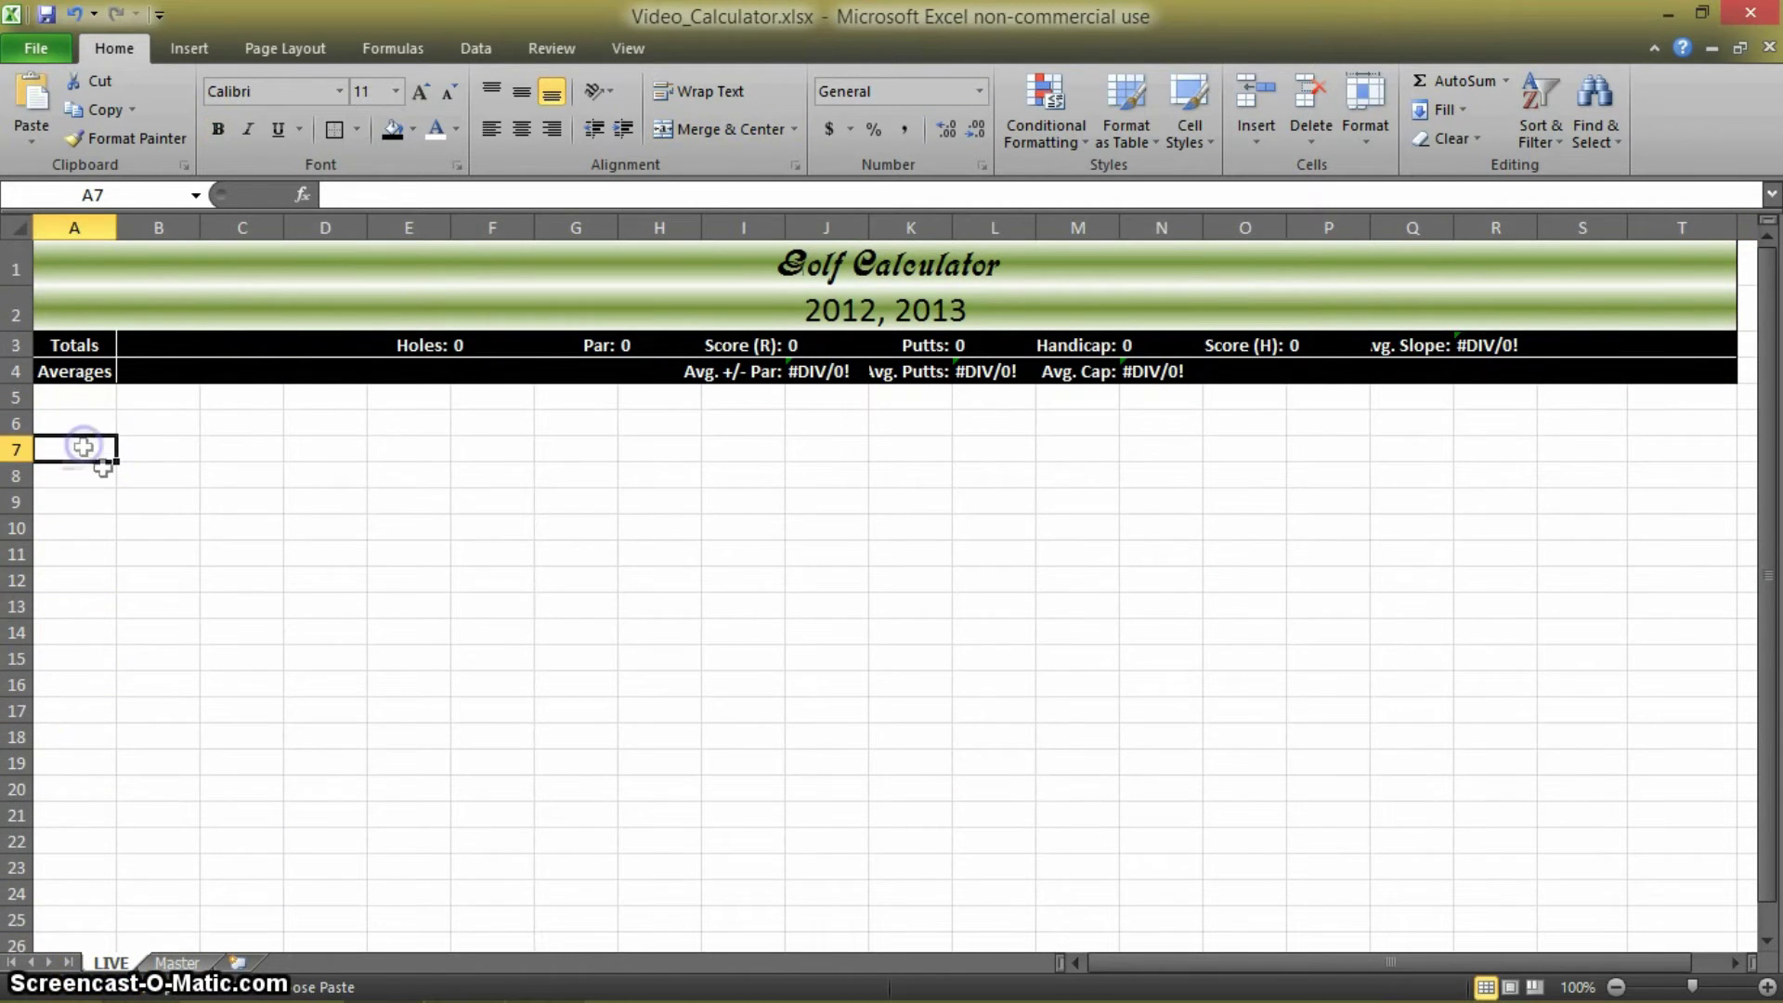
pyautogui.hotkey('ctrl', 'v')
# Fill hole 1's cells B10:B13 with 2 at once, then show the Master sheet
pyautogui.click(523, 683)
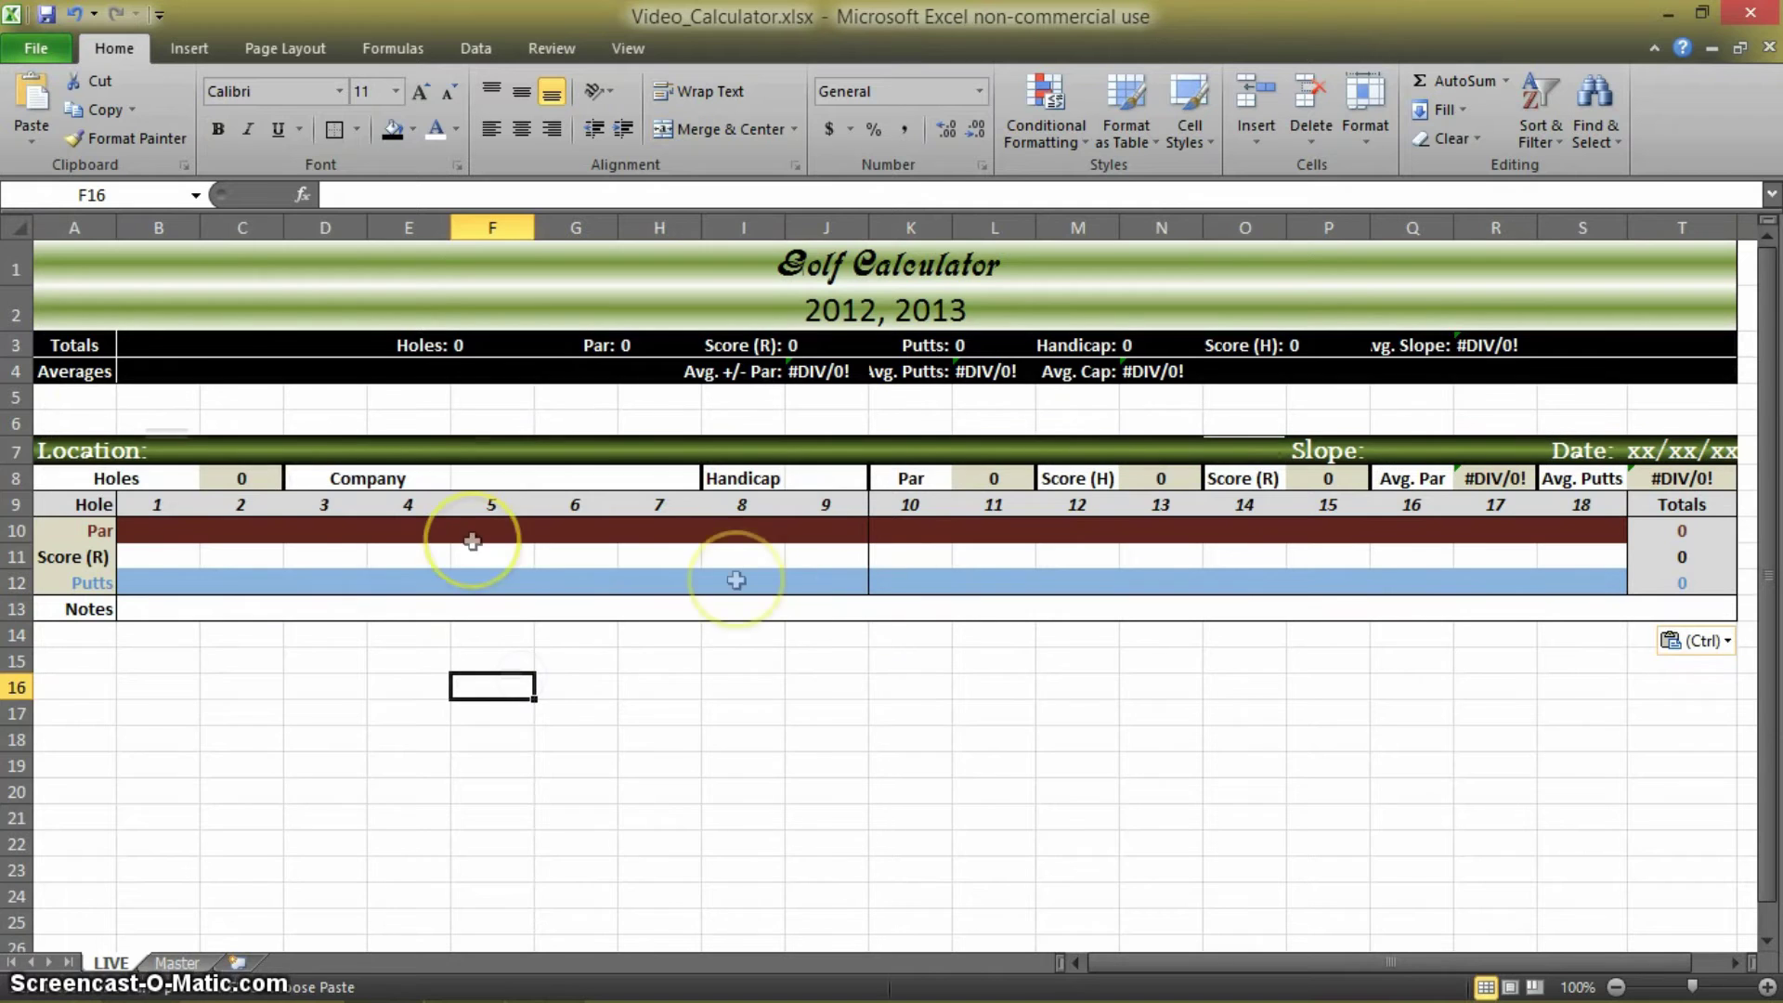
pyautogui.moveTo(171, 537); pyautogui.dragTo(158, 609)
pyautogui.write('2')
pyautogui.hotkey('ctrl', 'Return')
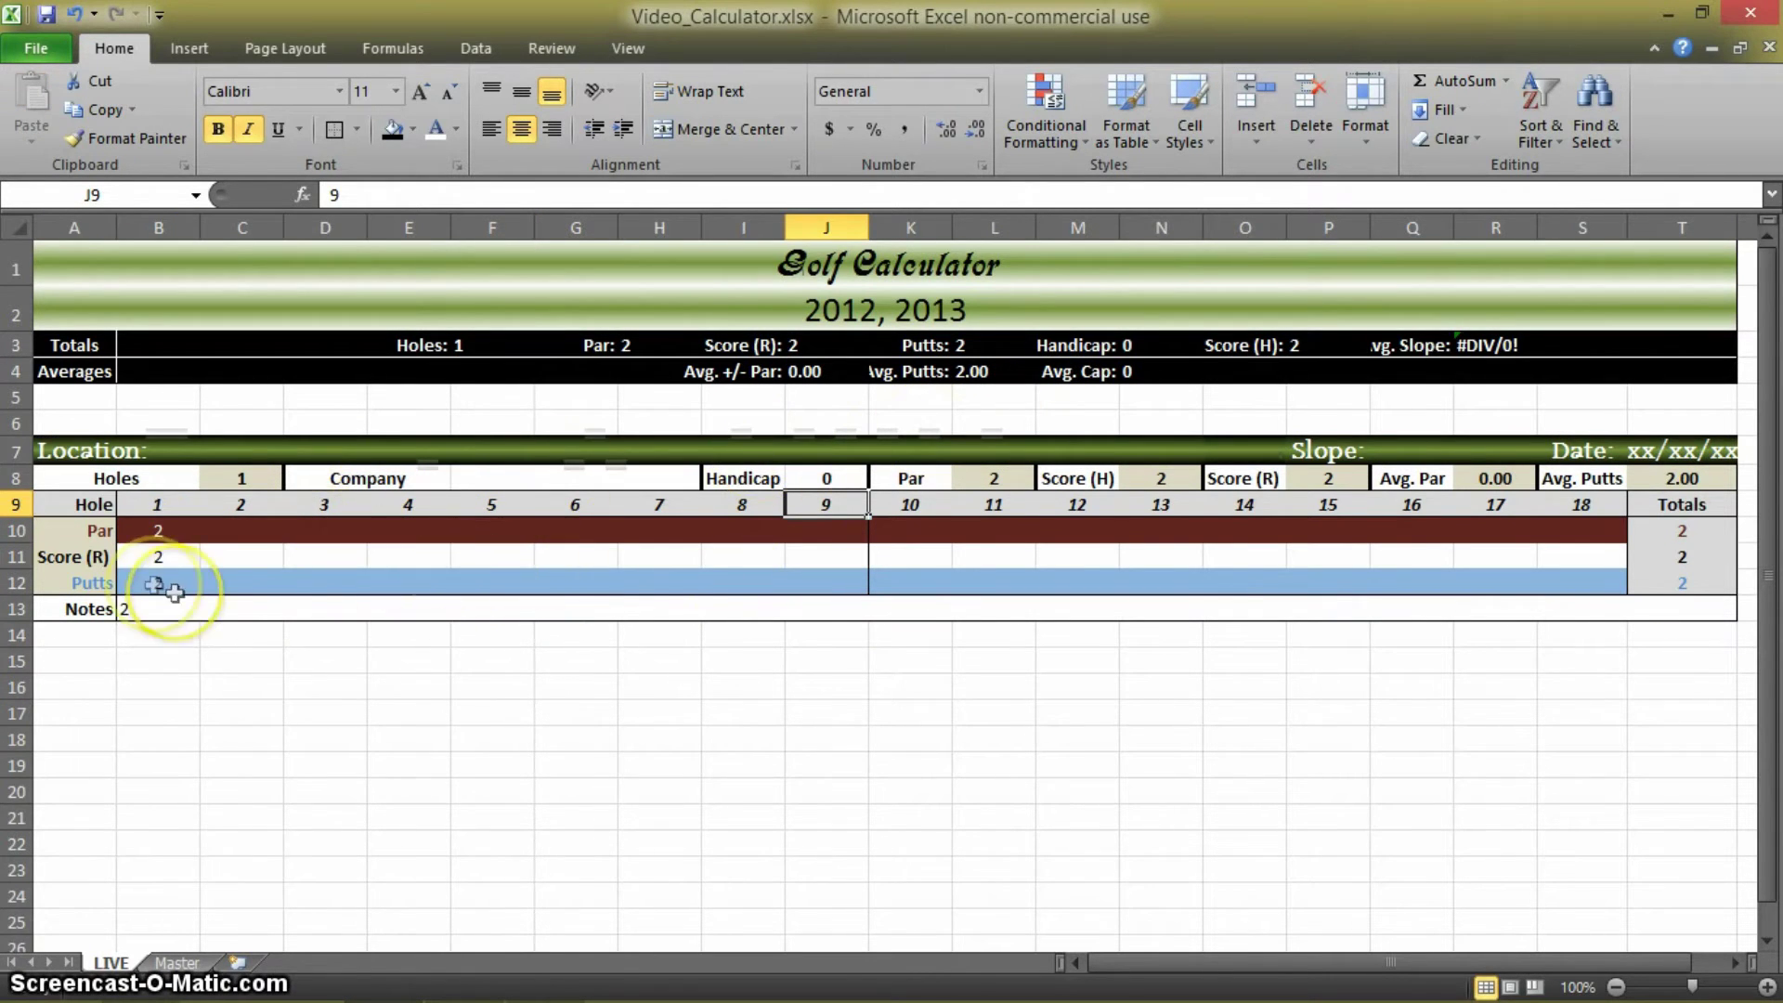
pyautogui.hotkey('ctrl', 'pagedown')
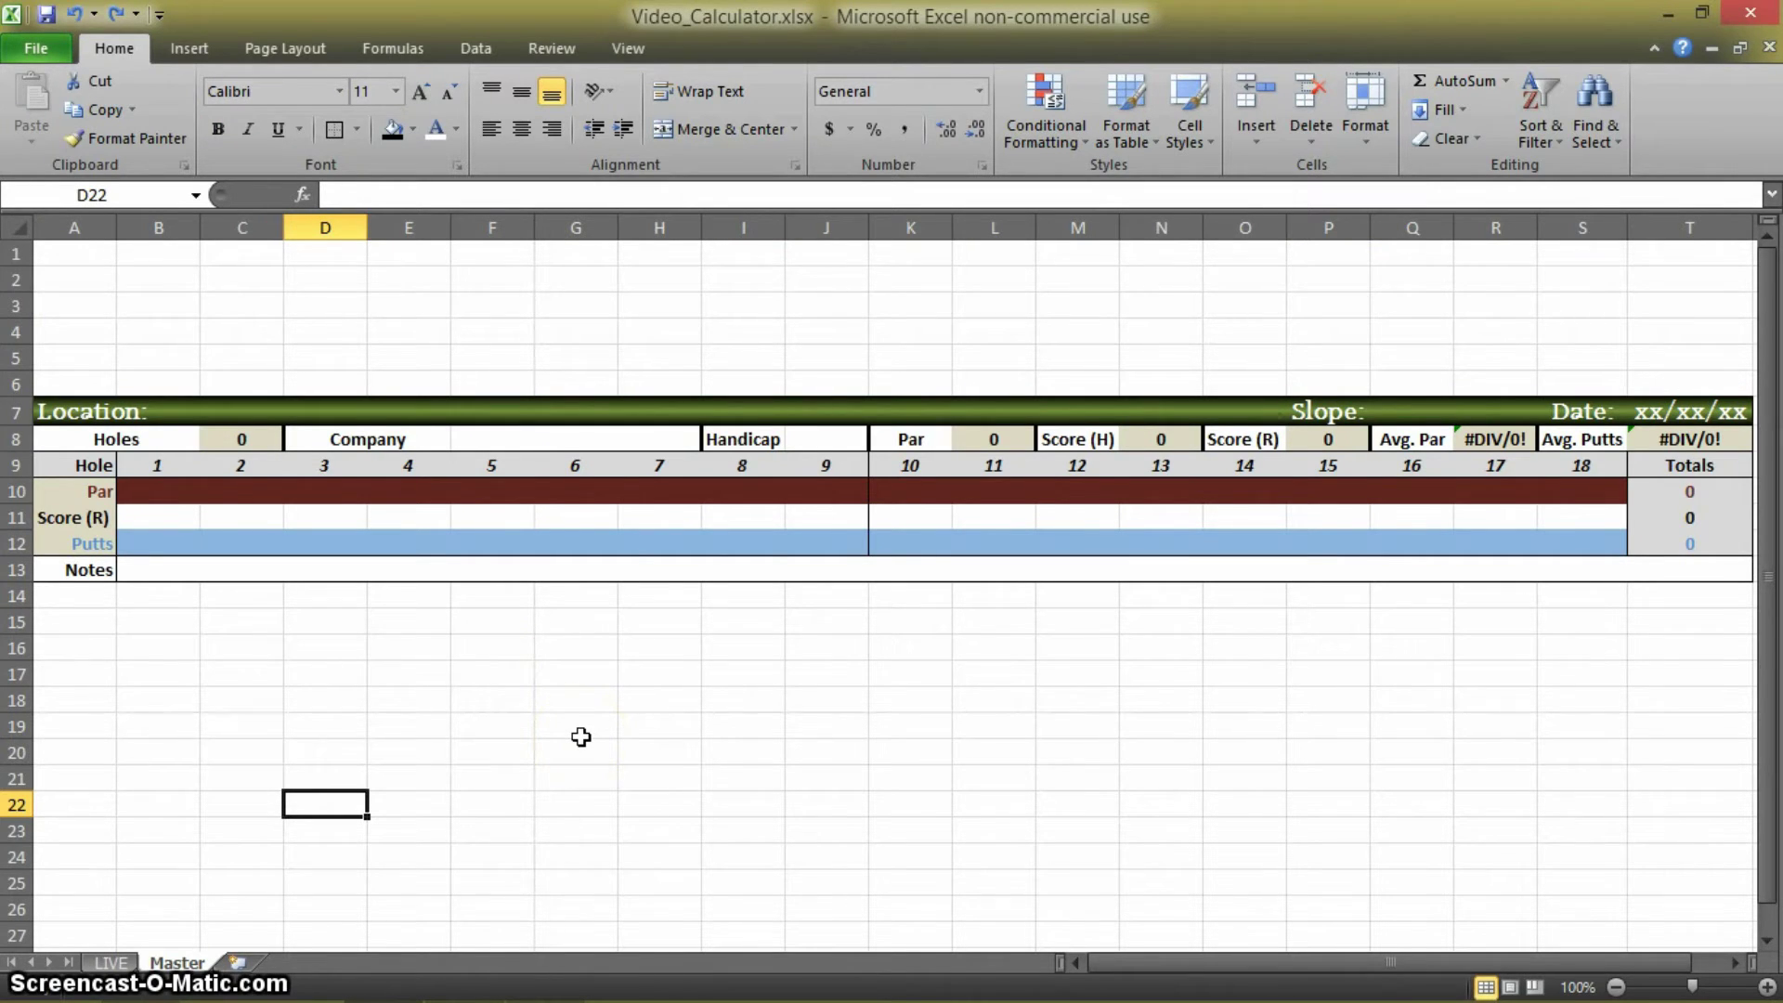
pyautogui.hotkey('ctrl', 'Tab')
pyautogui.scroll(-2, 855, 498)
pyautogui.scroll(-3, 1155, 498)
pyautogui.scroll(-2, 1171, 539)
pyautogui.scroll(-2, 1171, 539)
pyautogui.scroll(4, 1162, 549)
pyautogui.scroll(3, 1161, 558)
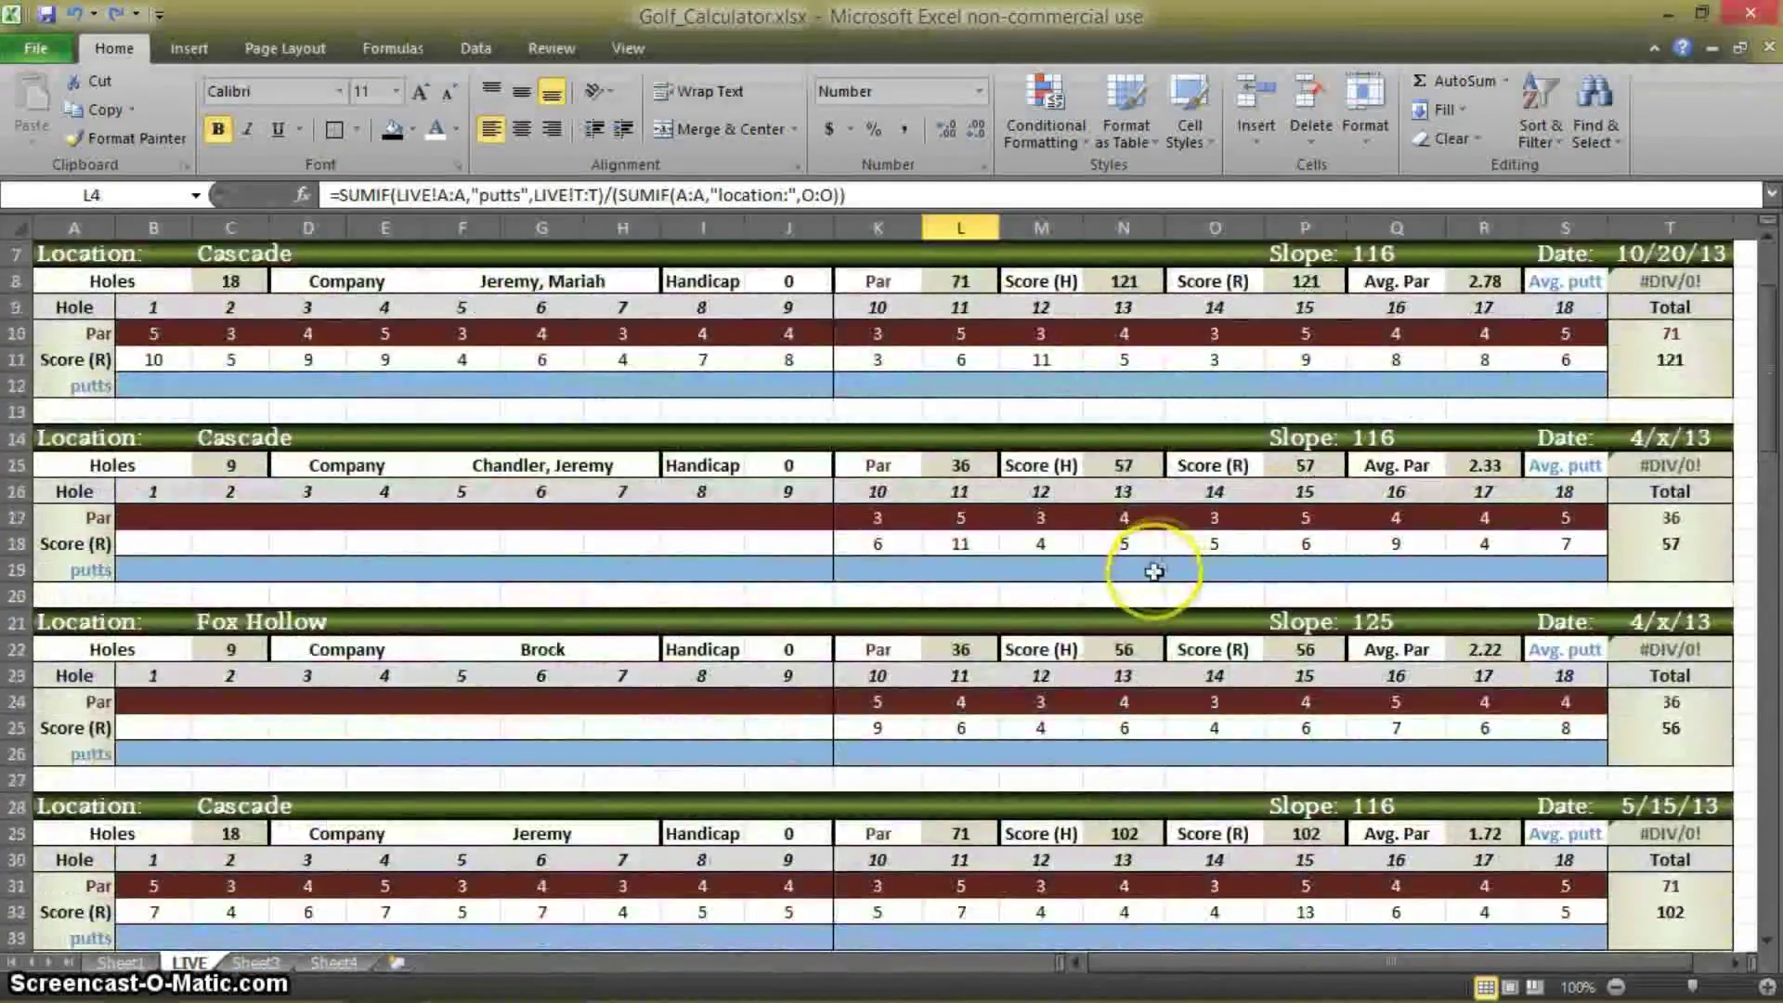
pyautogui.scroll(2, 1151, 564)
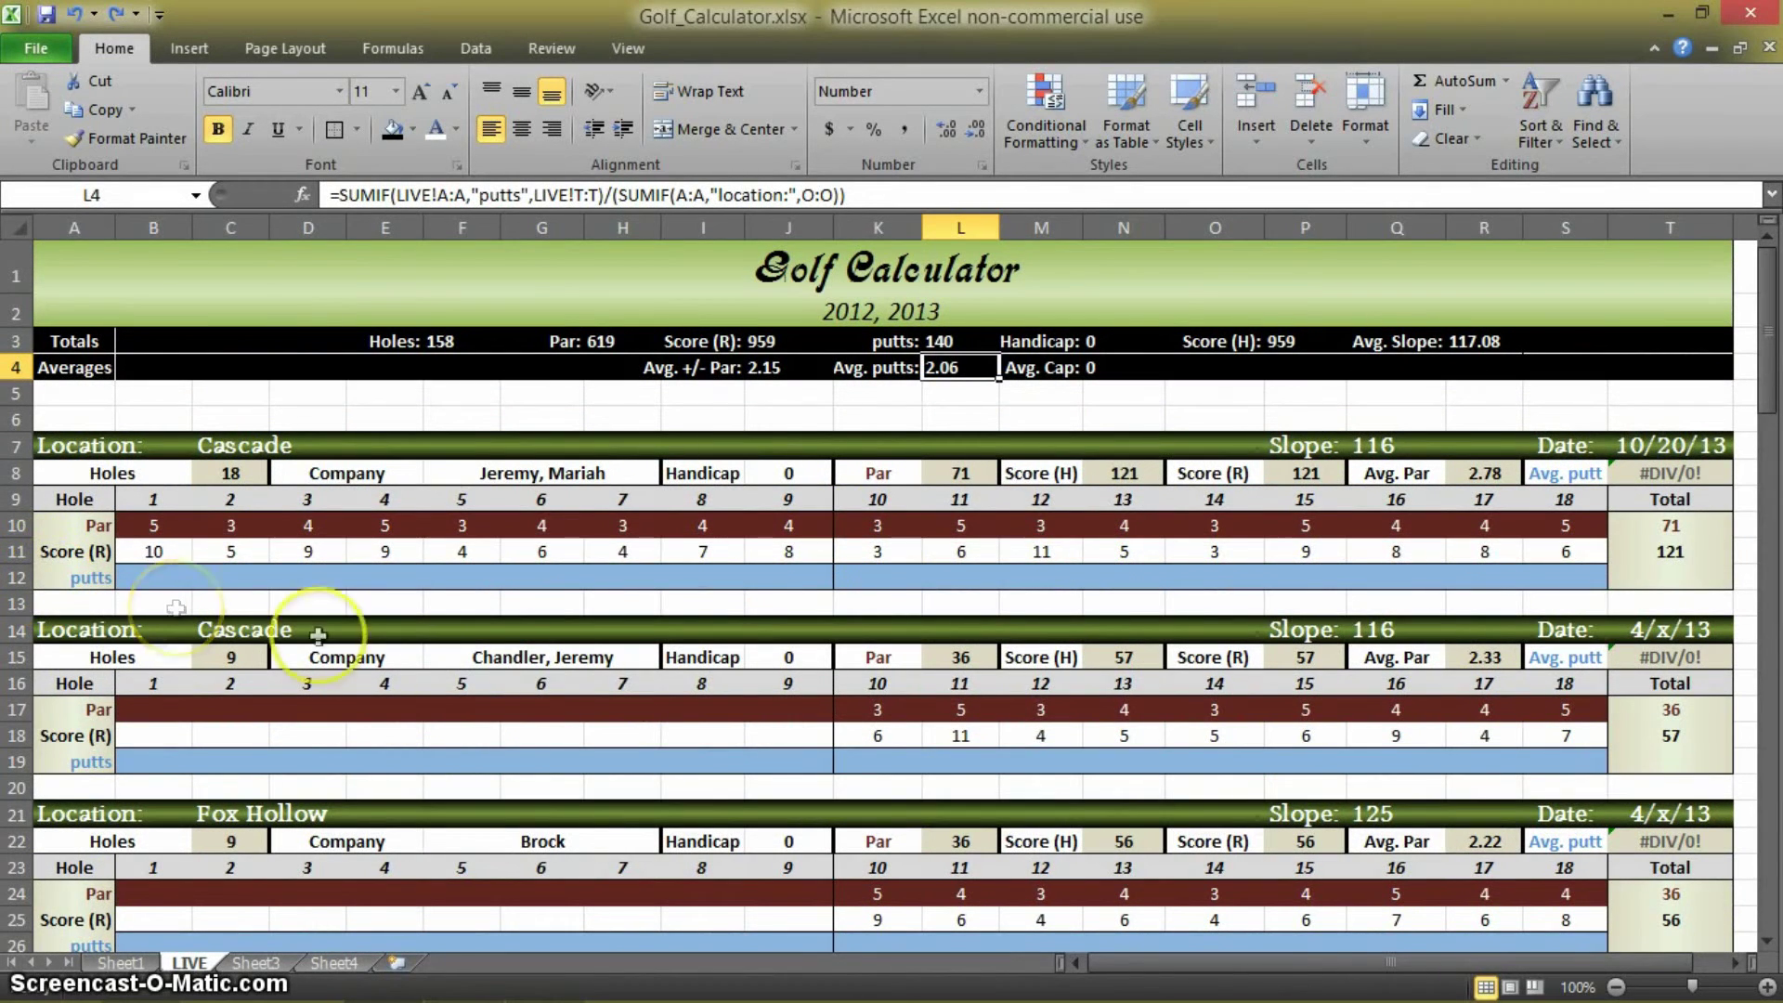
pyautogui.hotkey('ctrl', 'Tab')
pyautogui.click(1496, 438)
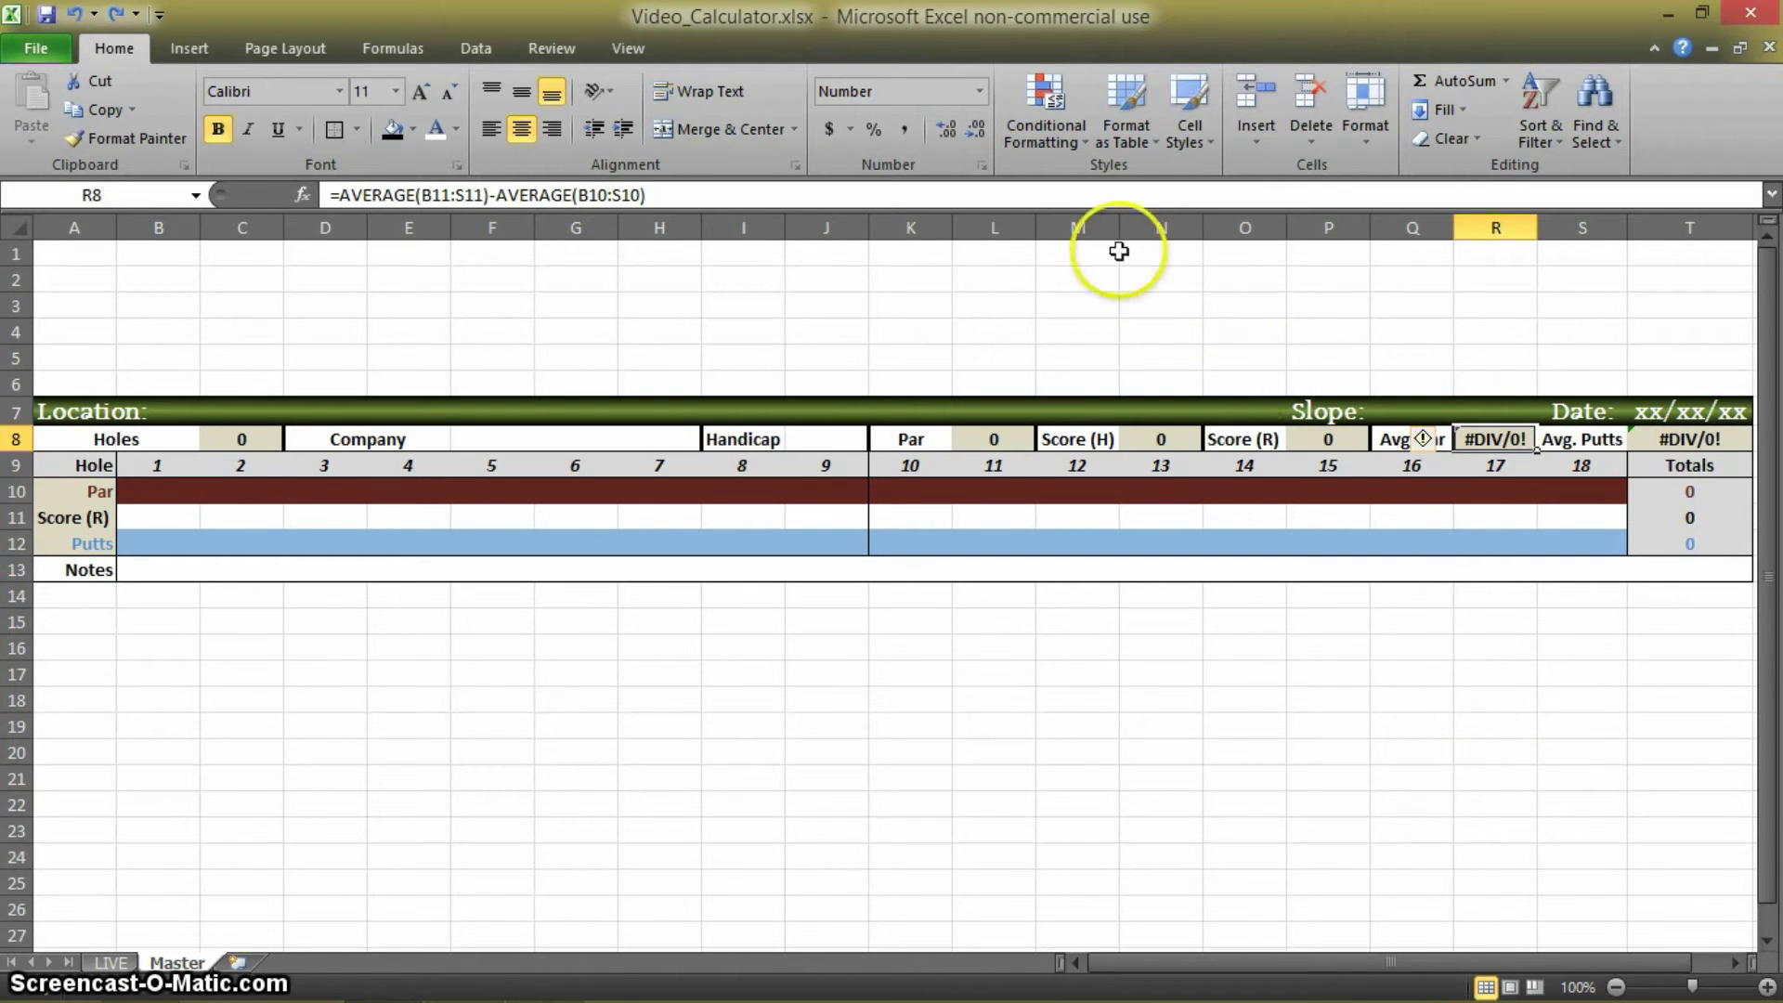
# Start a new conditional formatting rule on R8 for cell values less than or equal to a threshold
pyautogui.moveTo(1495, 446)
pyautogui.mouseDown()
pyautogui.moveTo(1547, 448)
pyautogui.moveTo(1496, 451)
pyautogui.mouseUp()
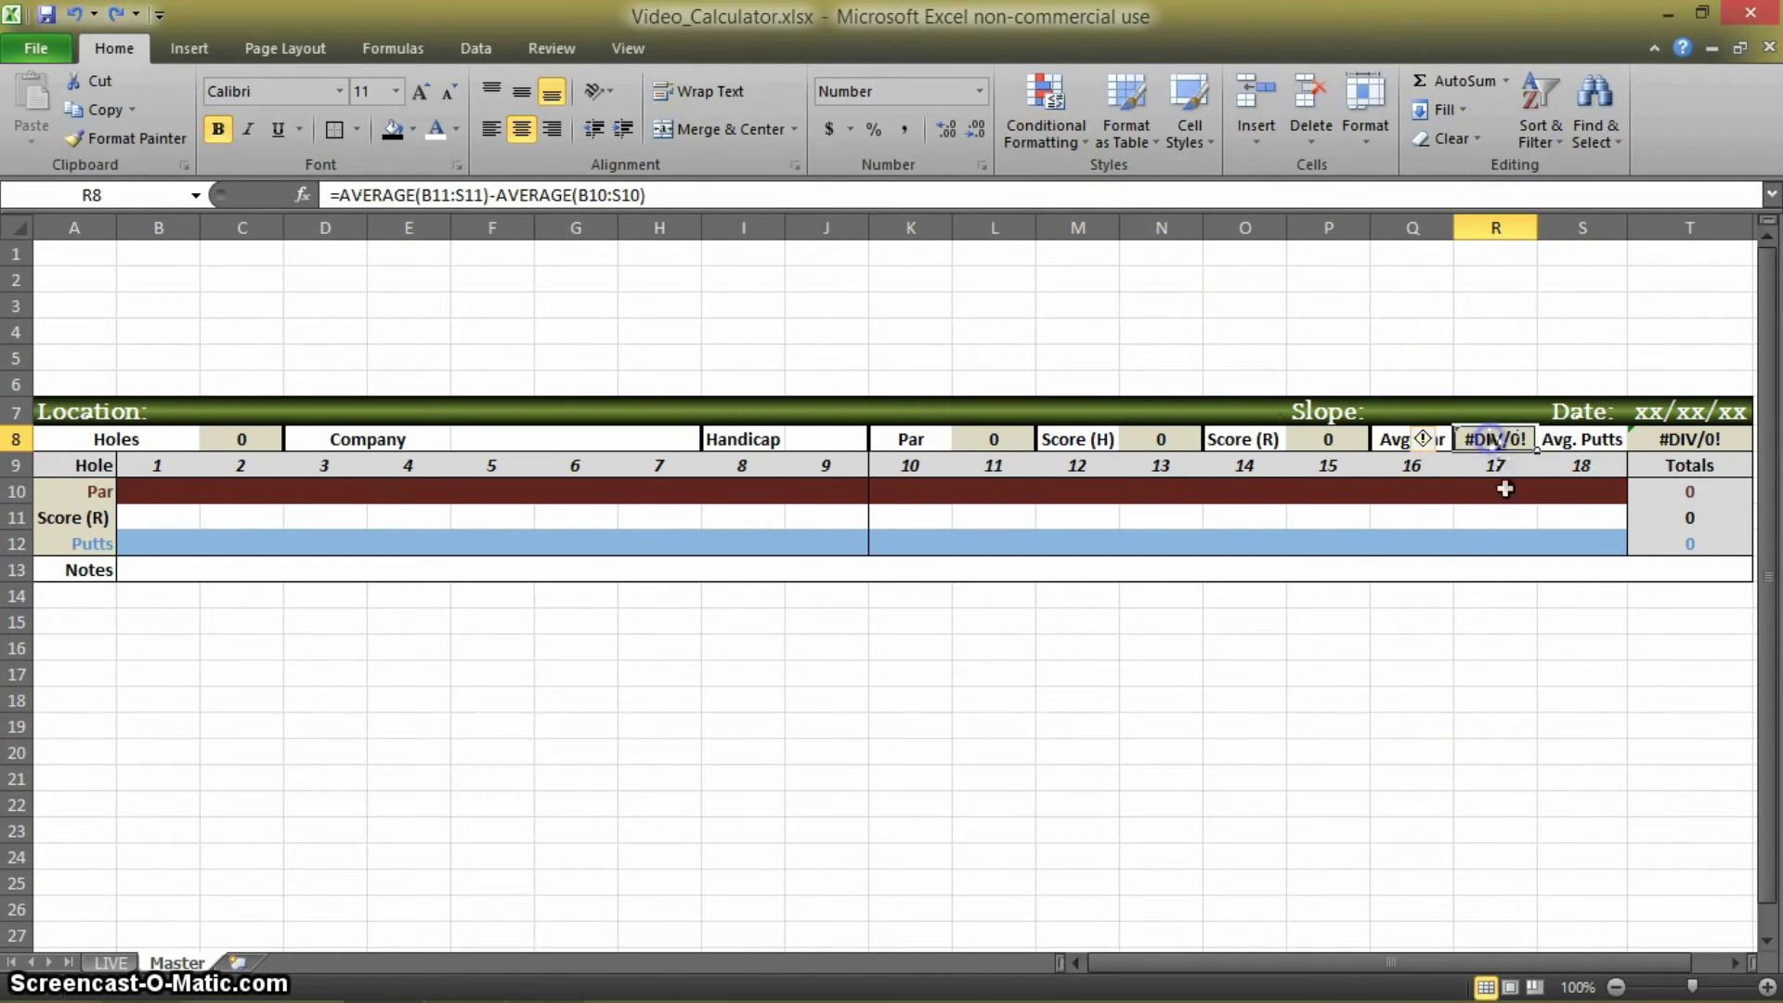
pyautogui.click(1071, 142)
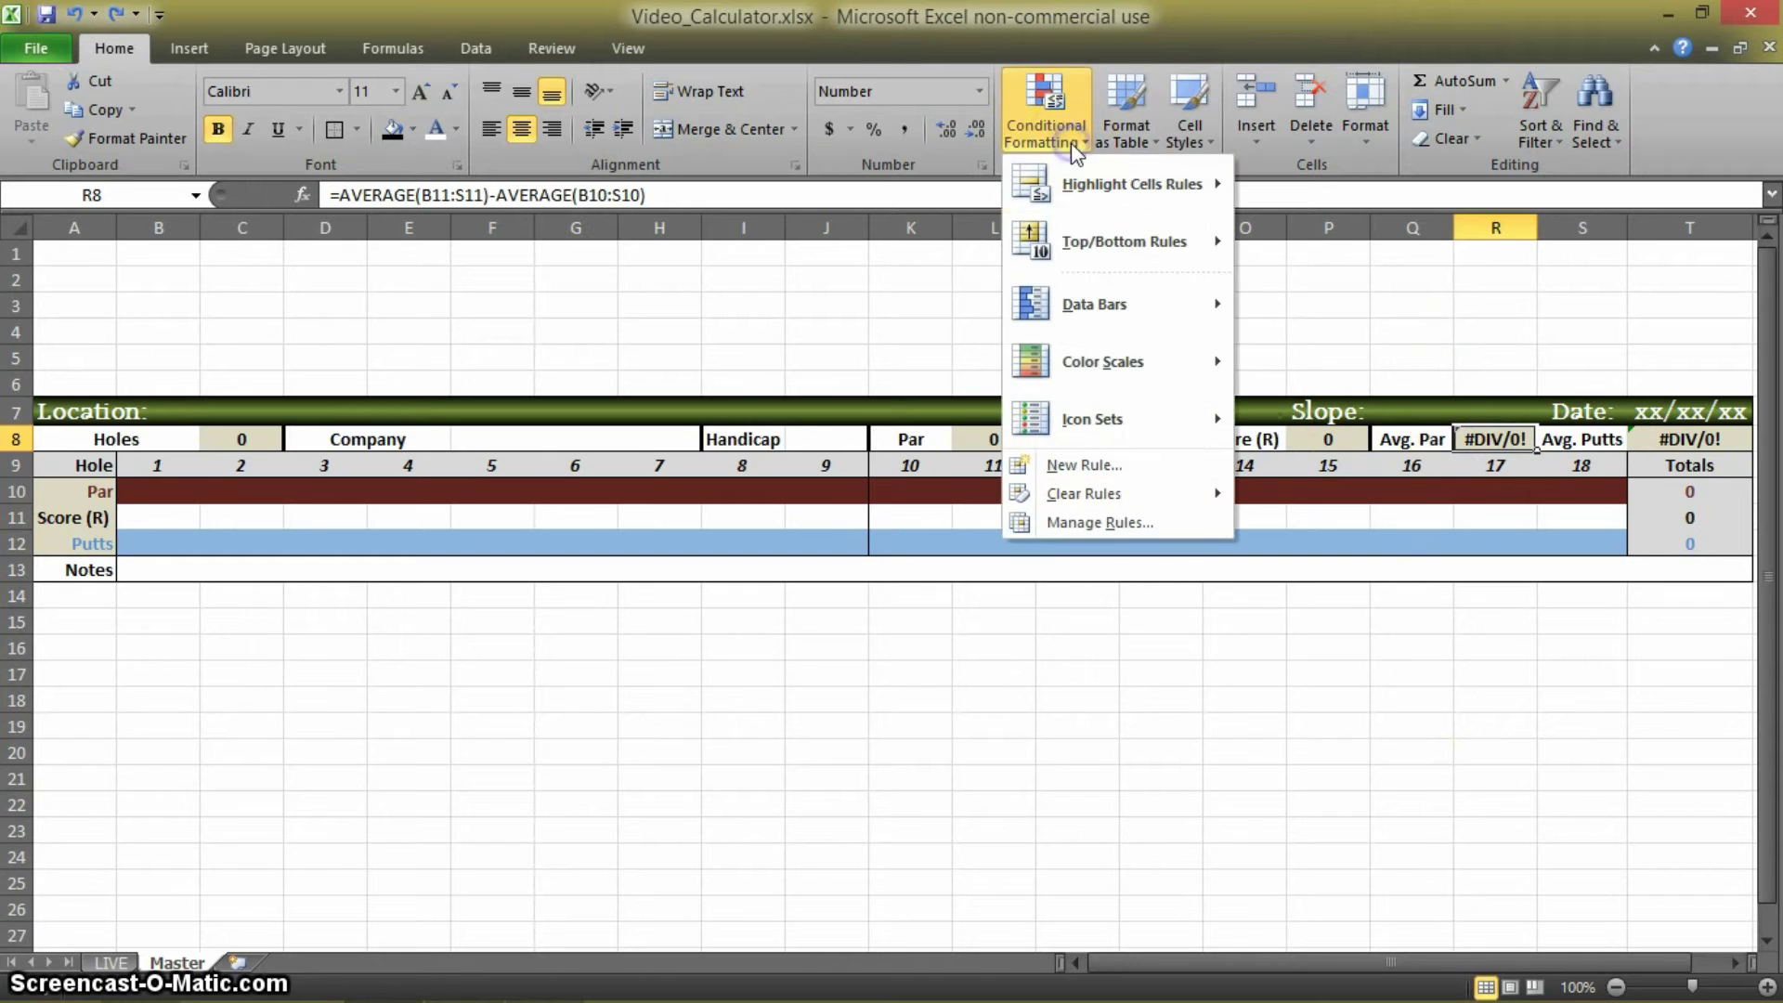
pyautogui.click(1124, 471)
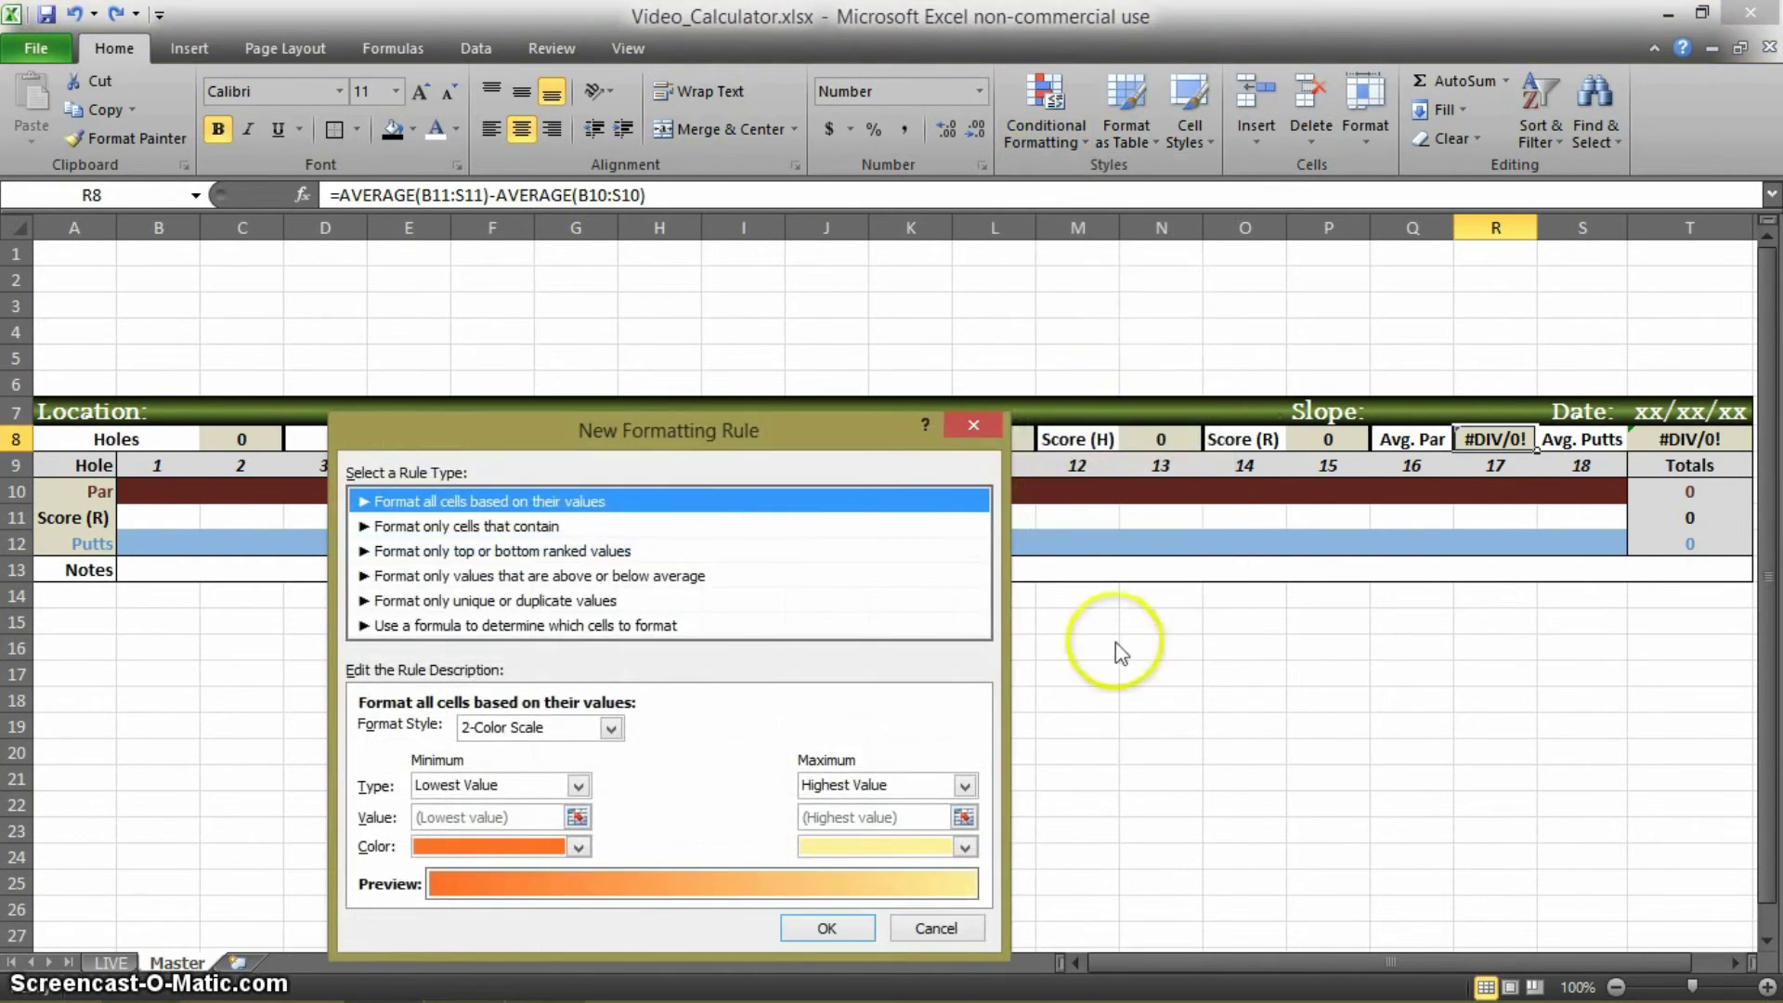
pyautogui.click(450, 529)
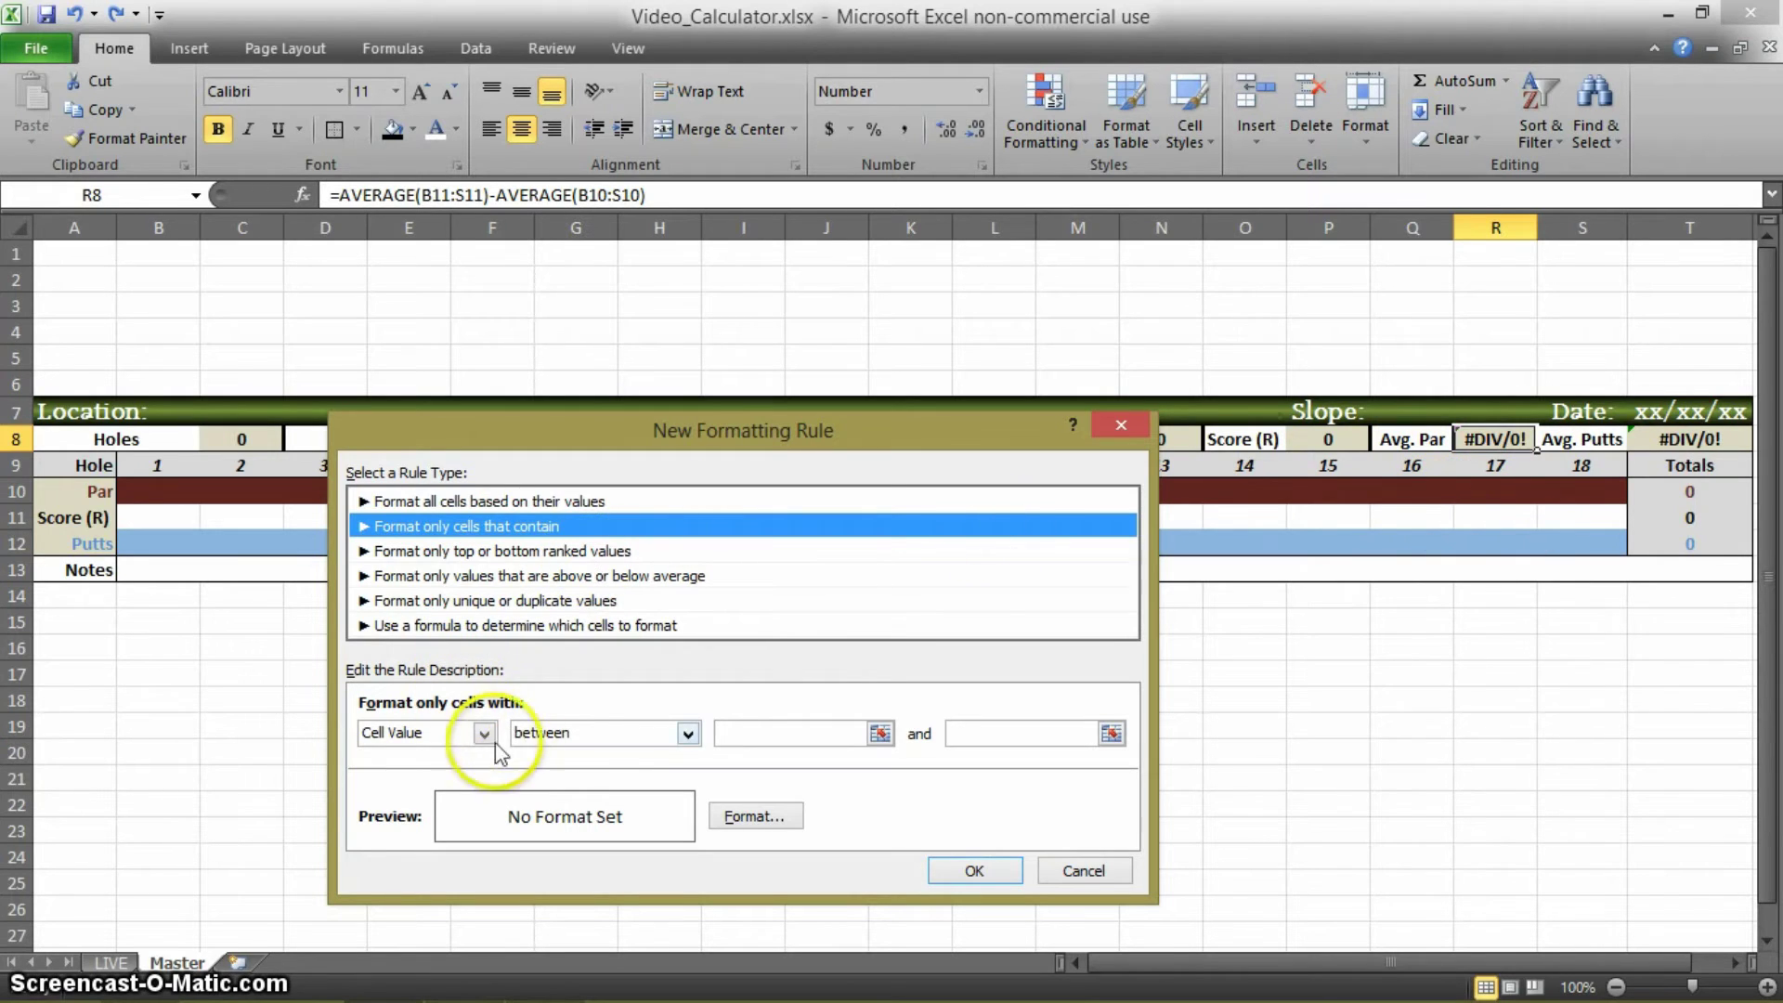
pyautogui.click(637, 732)
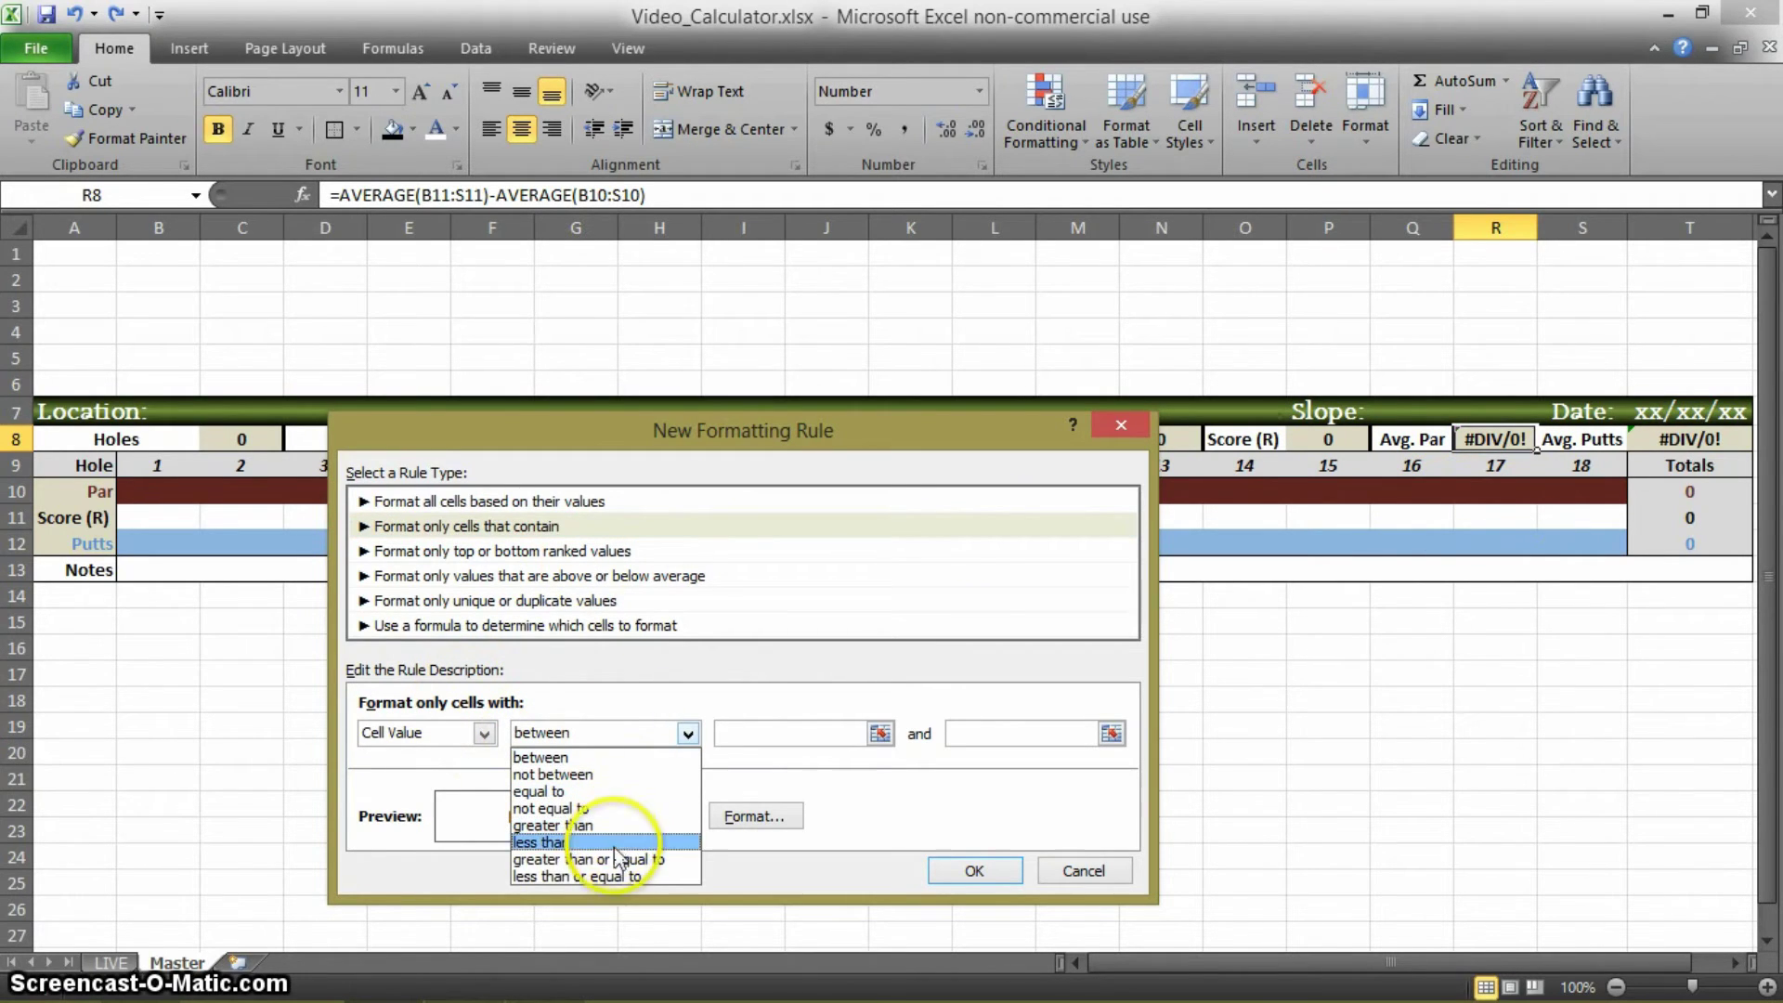
pyautogui.click(599, 878)
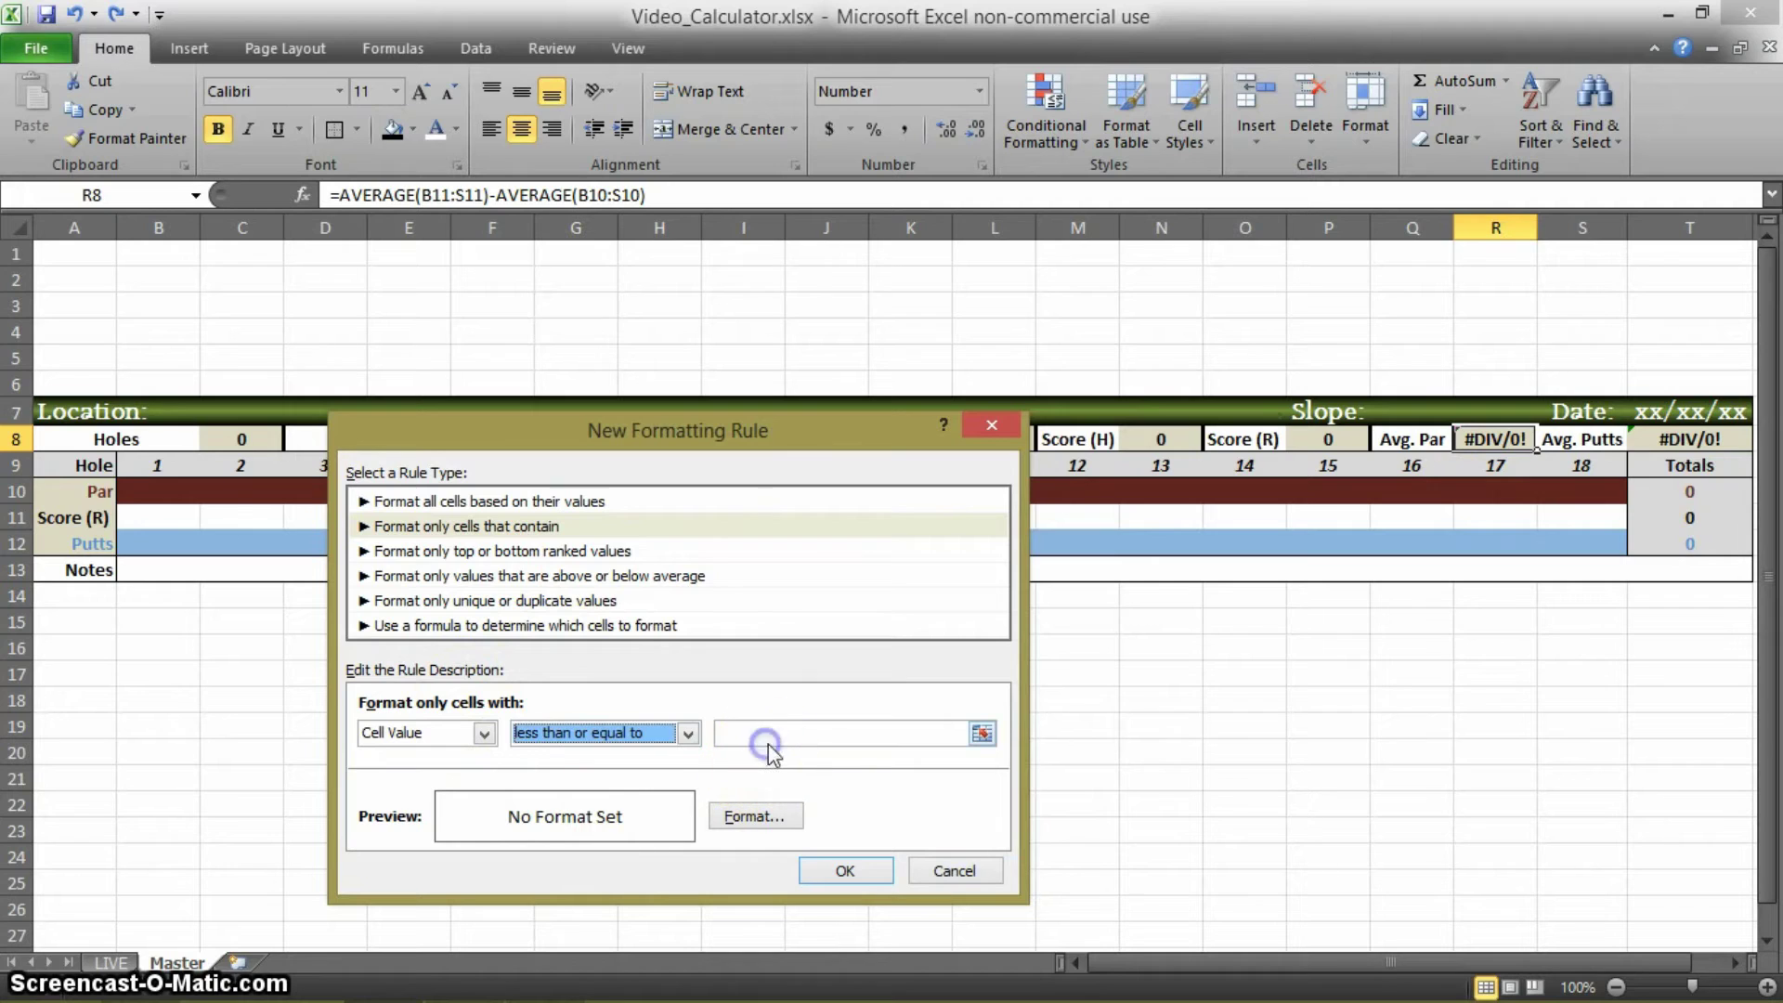
pyautogui.click(775, 735)
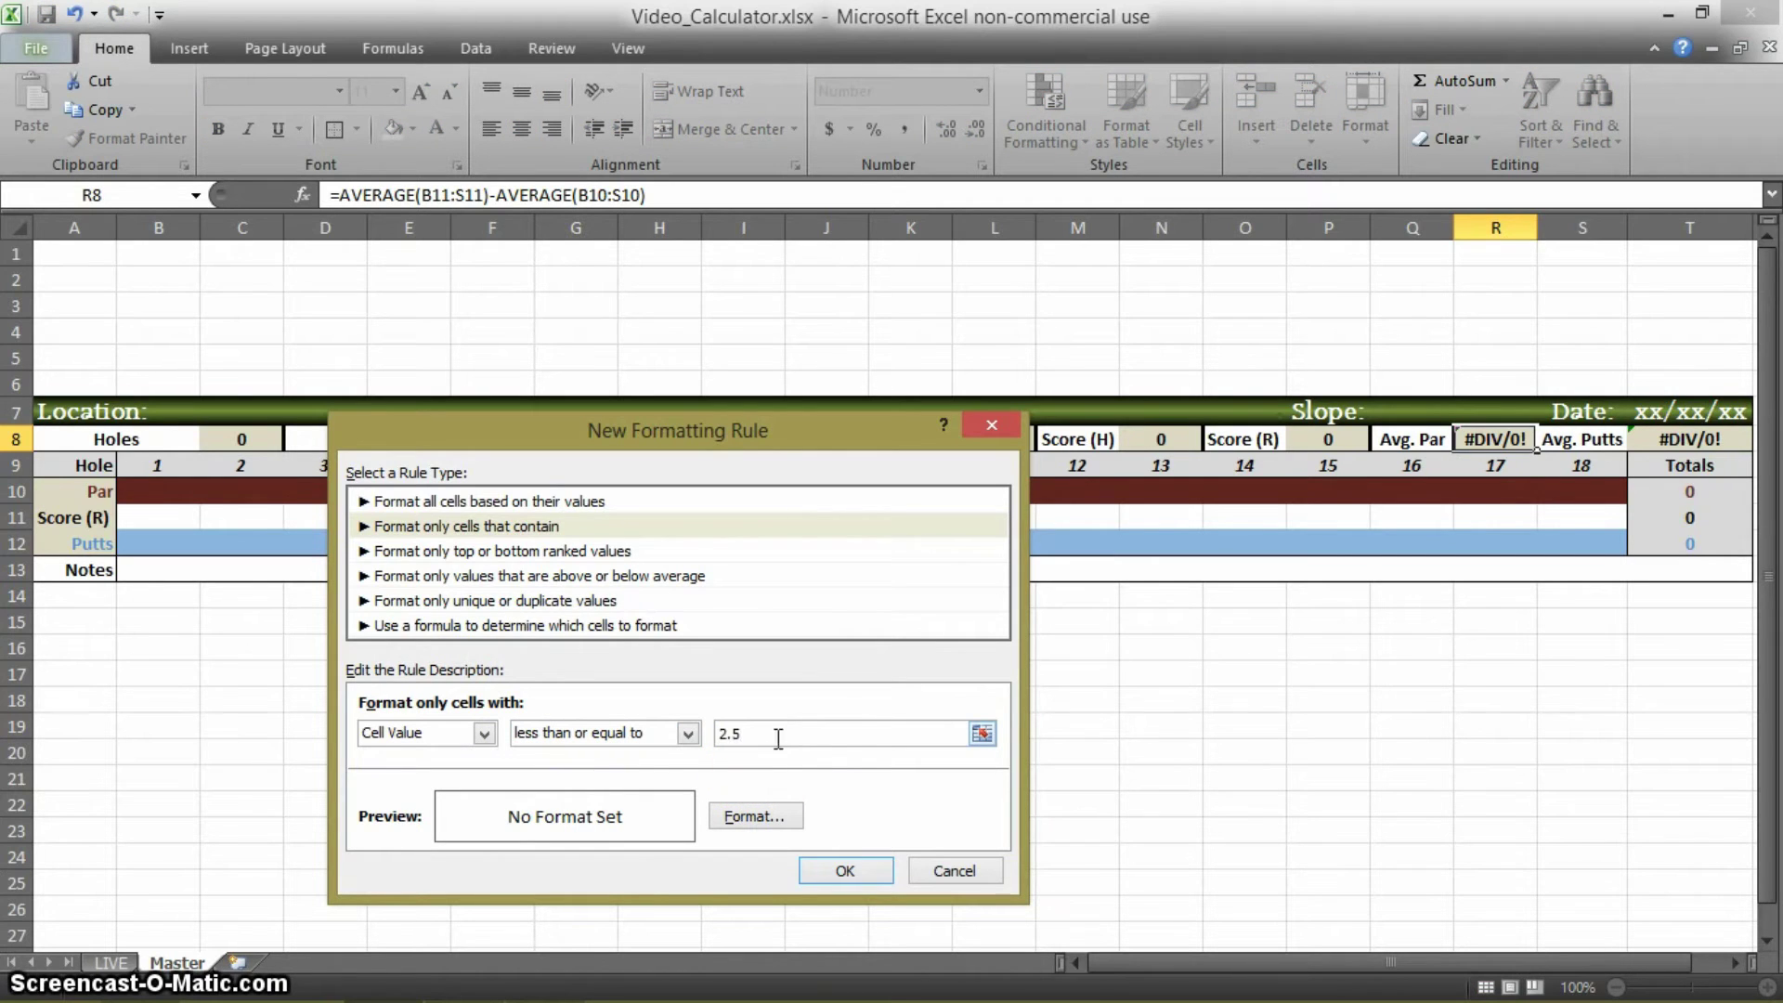
pyautogui.click(750, 827)
pyautogui.click(754, 819)
# Give the rule a red-to-black gradient fill shading from the centre
pyautogui.click(748, 563)
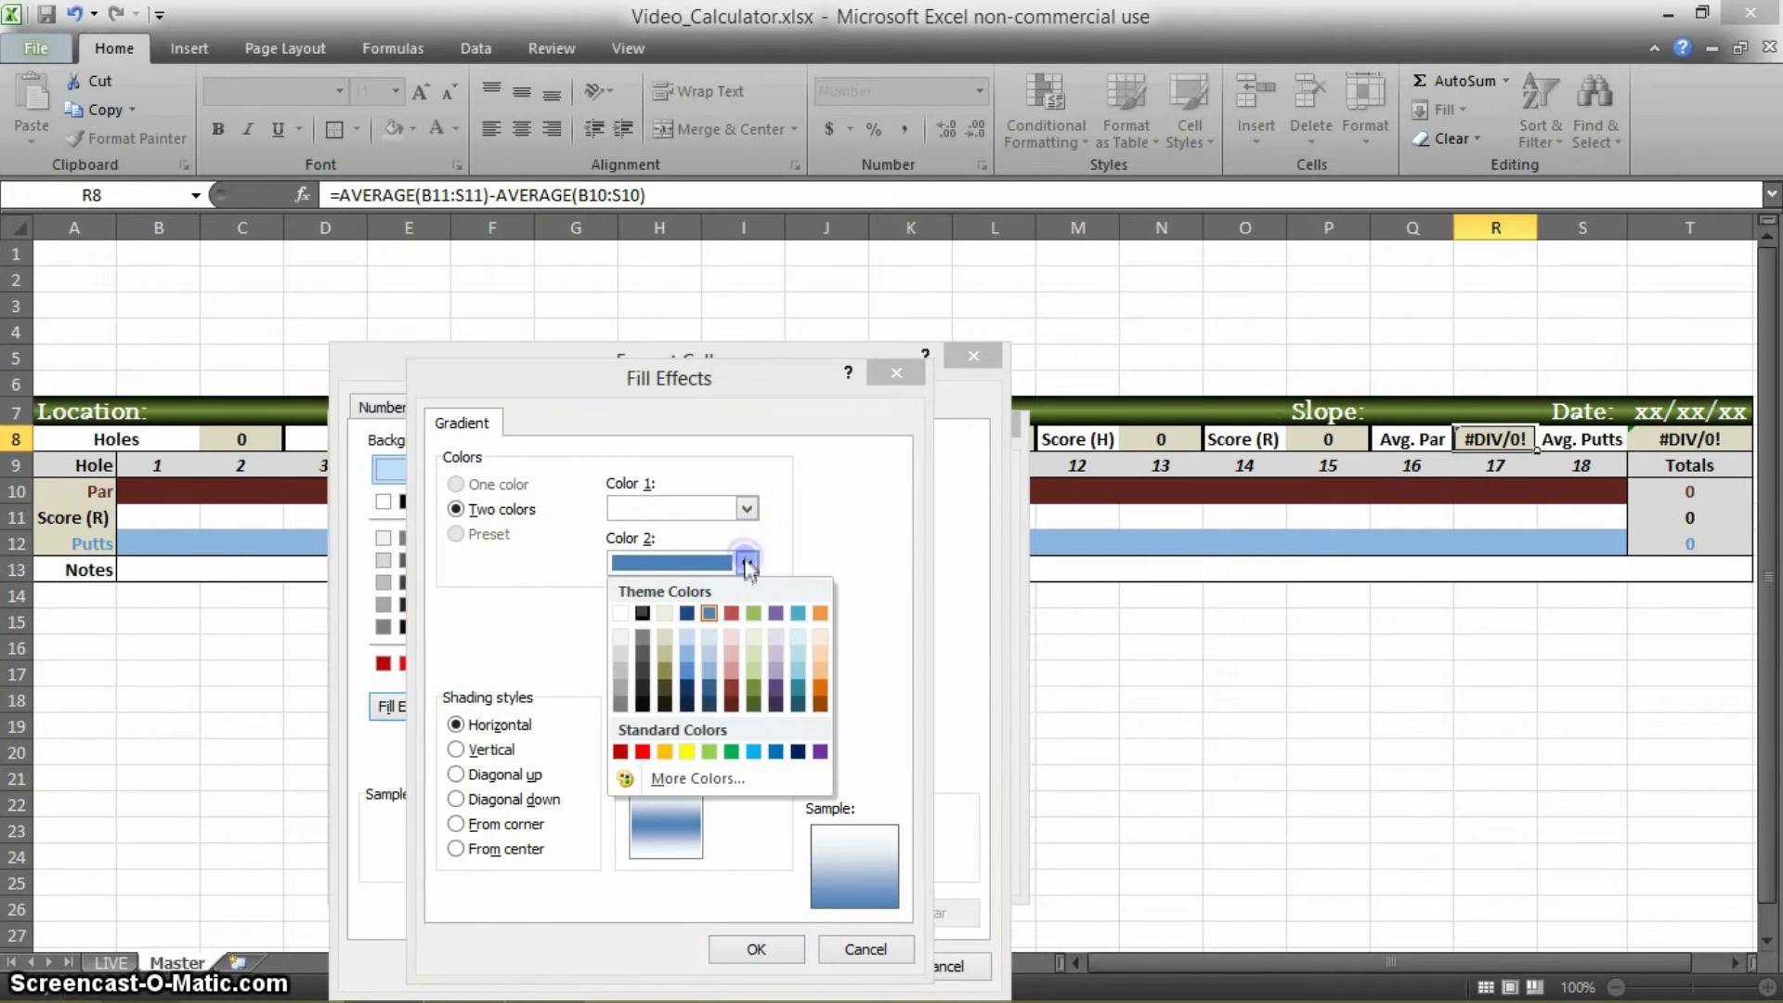
pyautogui.click(643, 751)
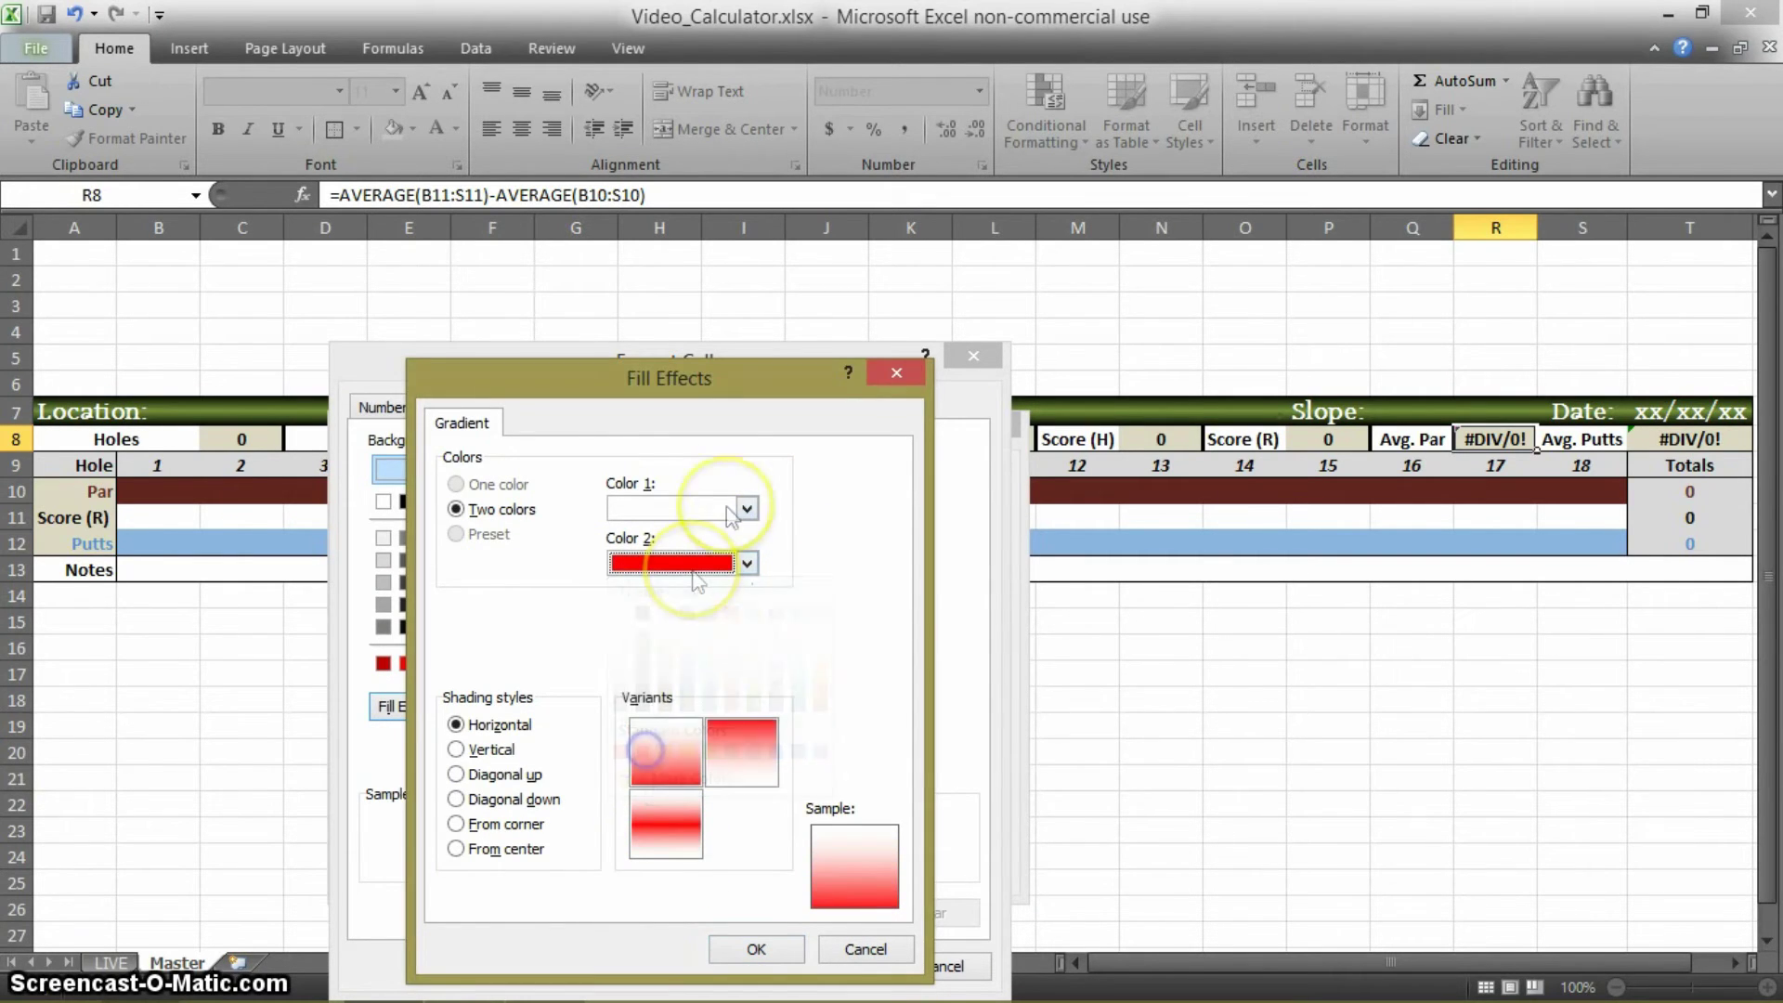
pyautogui.click(748, 508)
pyautogui.click(643, 559)
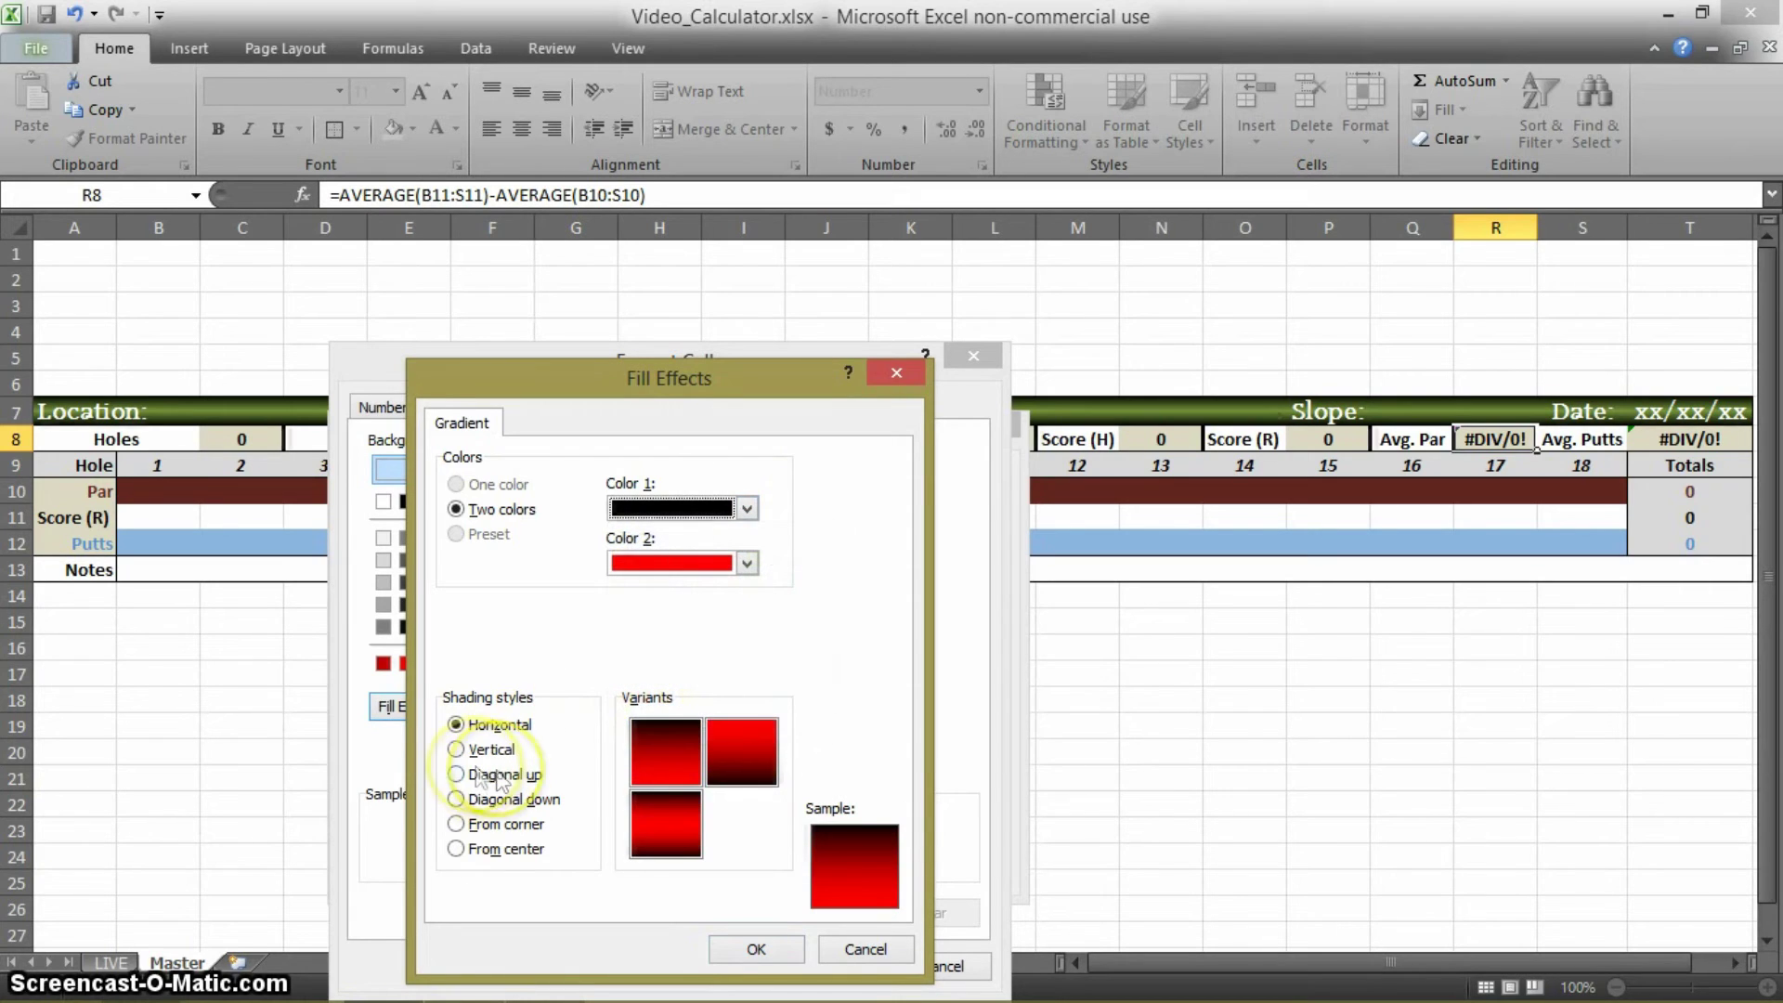
pyautogui.click(483, 849)
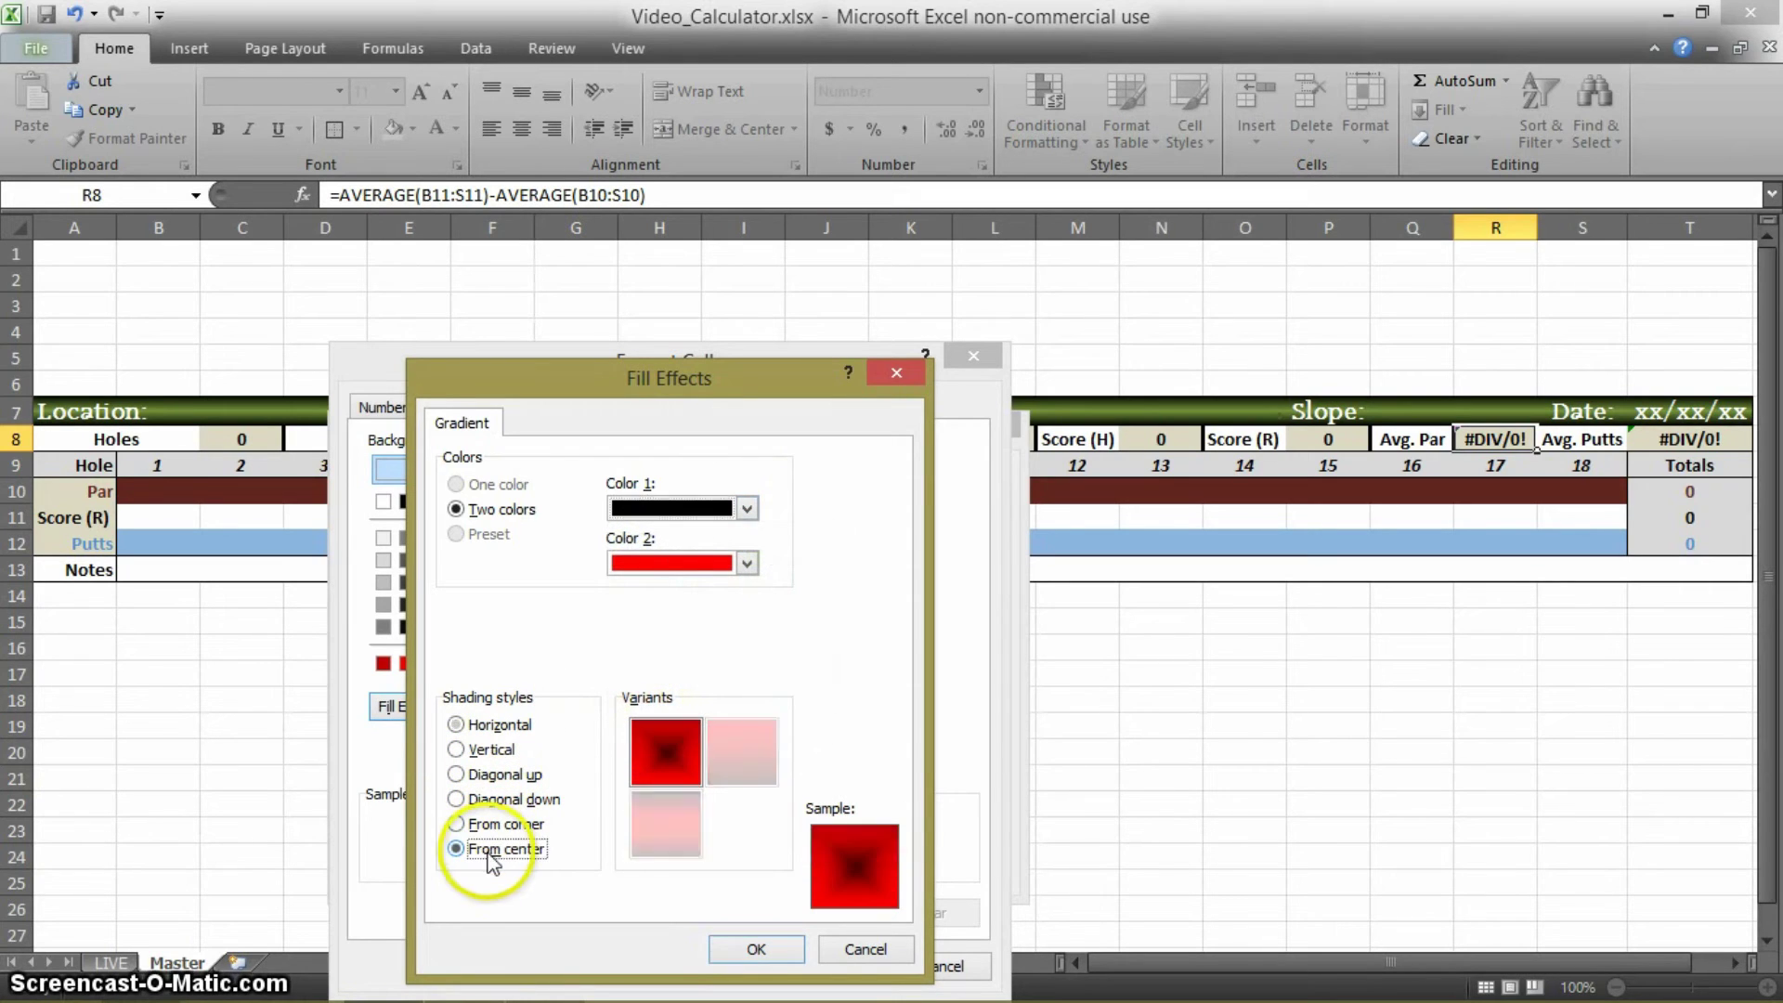
pyautogui.click(747, 563)
pyautogui.click(643, 613)
pyautogui.click(748, 508)
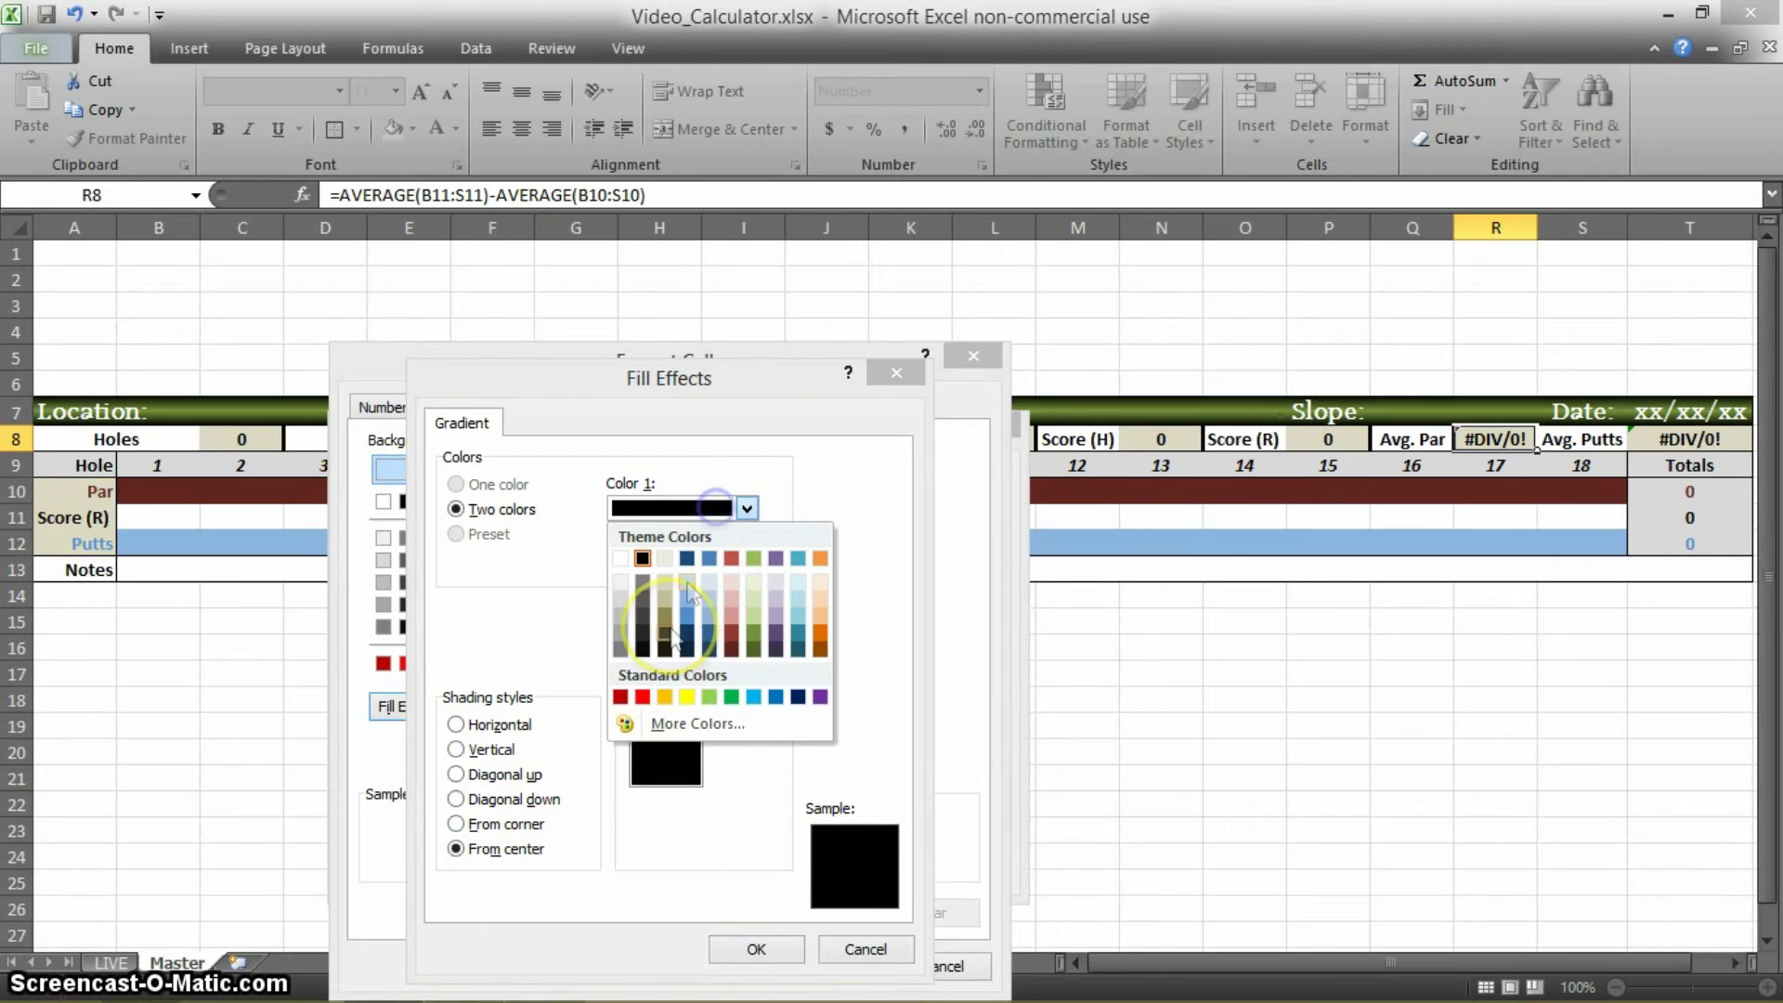
pyautogui.click(643, 696)
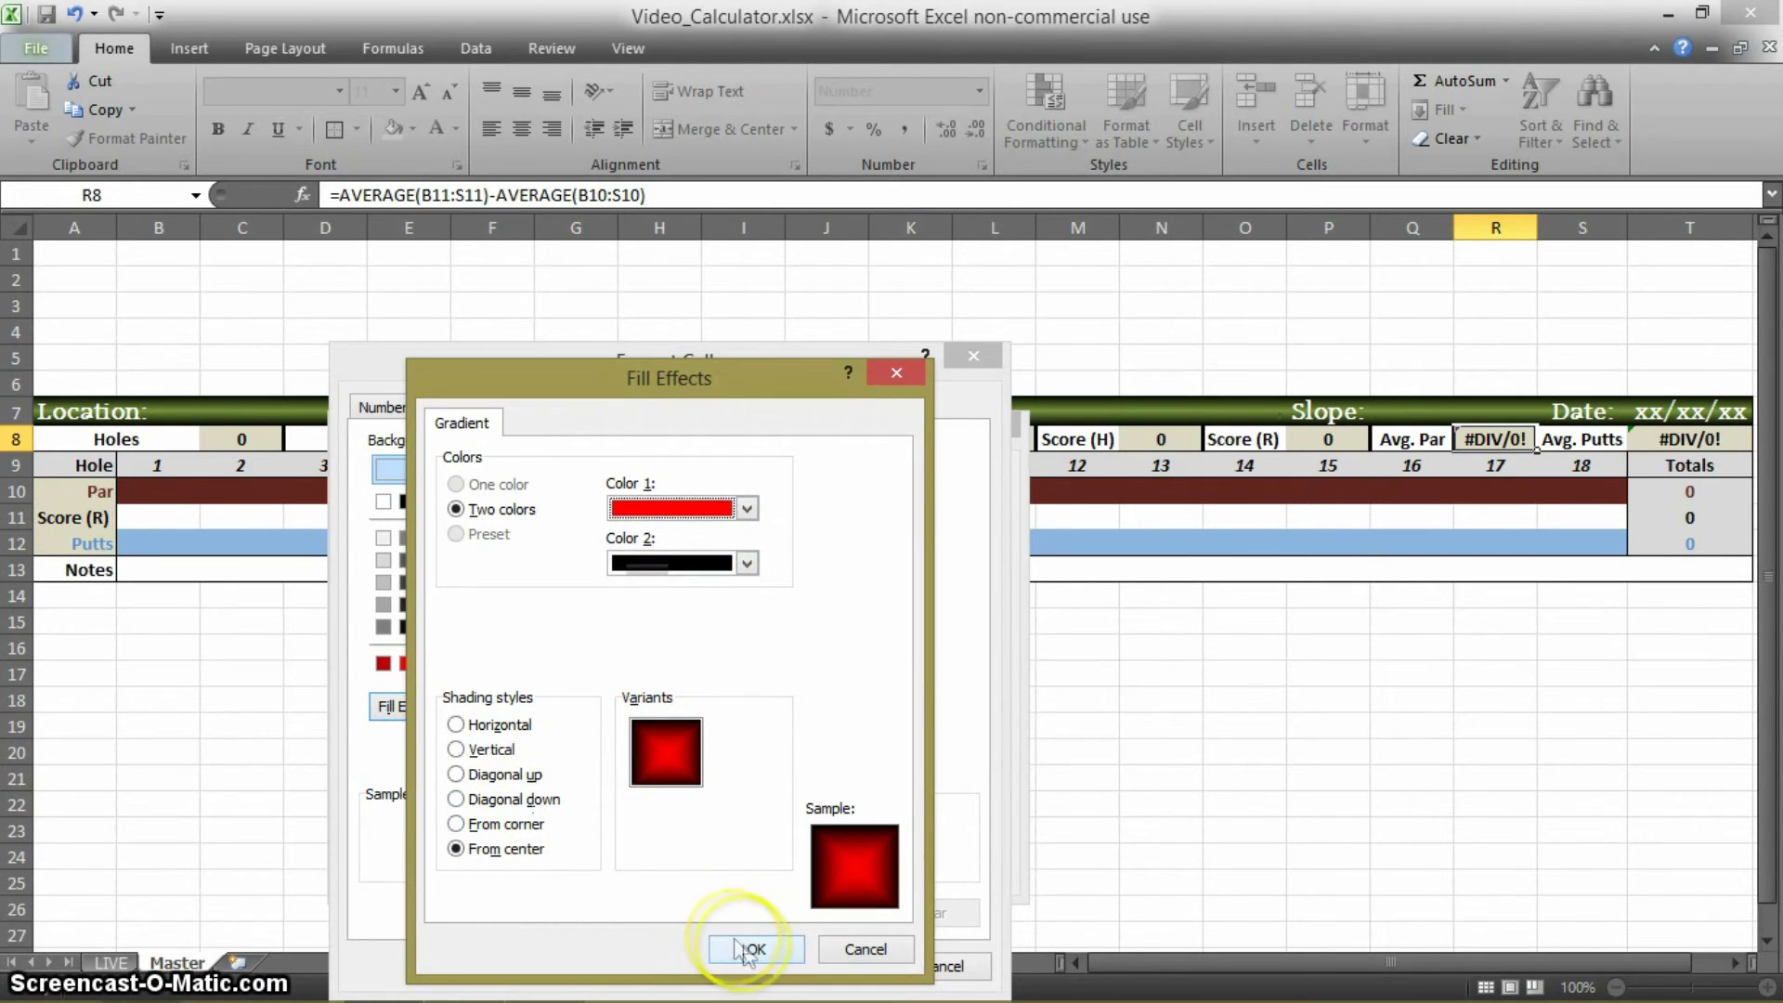
pyautogui.click(754, 948)
# Give the rule a bold, coloured font and confirm the new conditional format
pyautogui.click(477, 402)
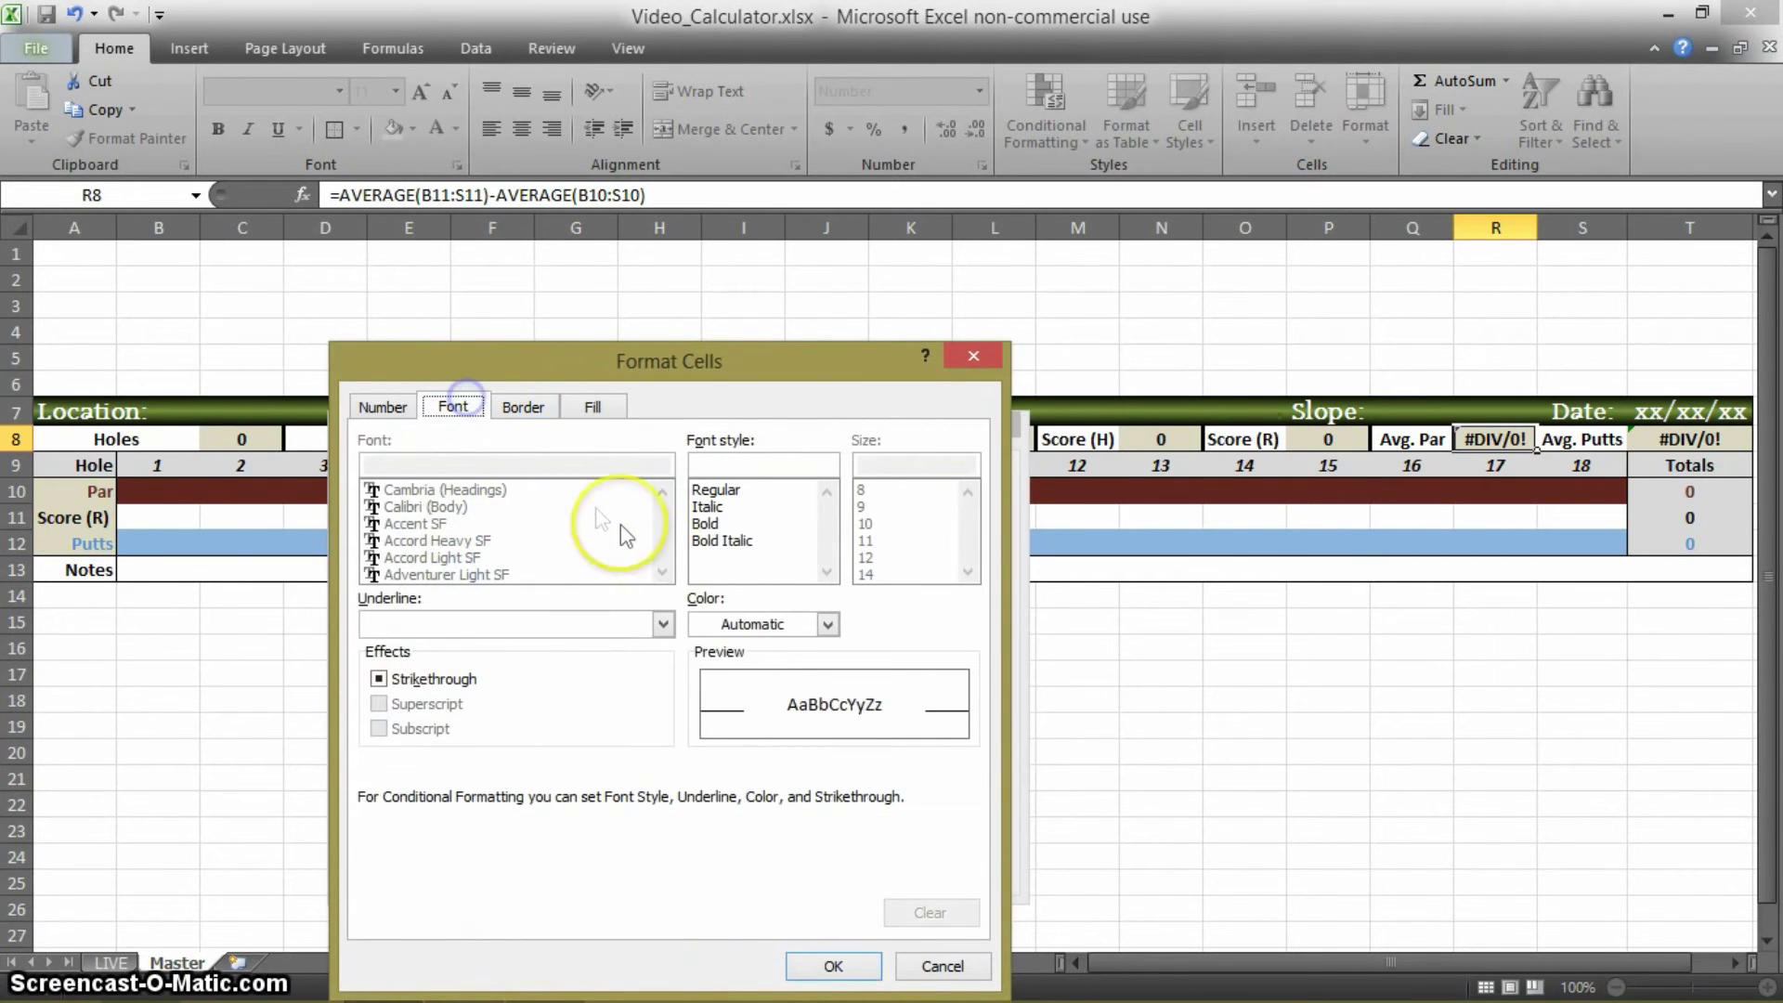
pyautogui.click(724, 624)
pyautogui.click(703, 706)
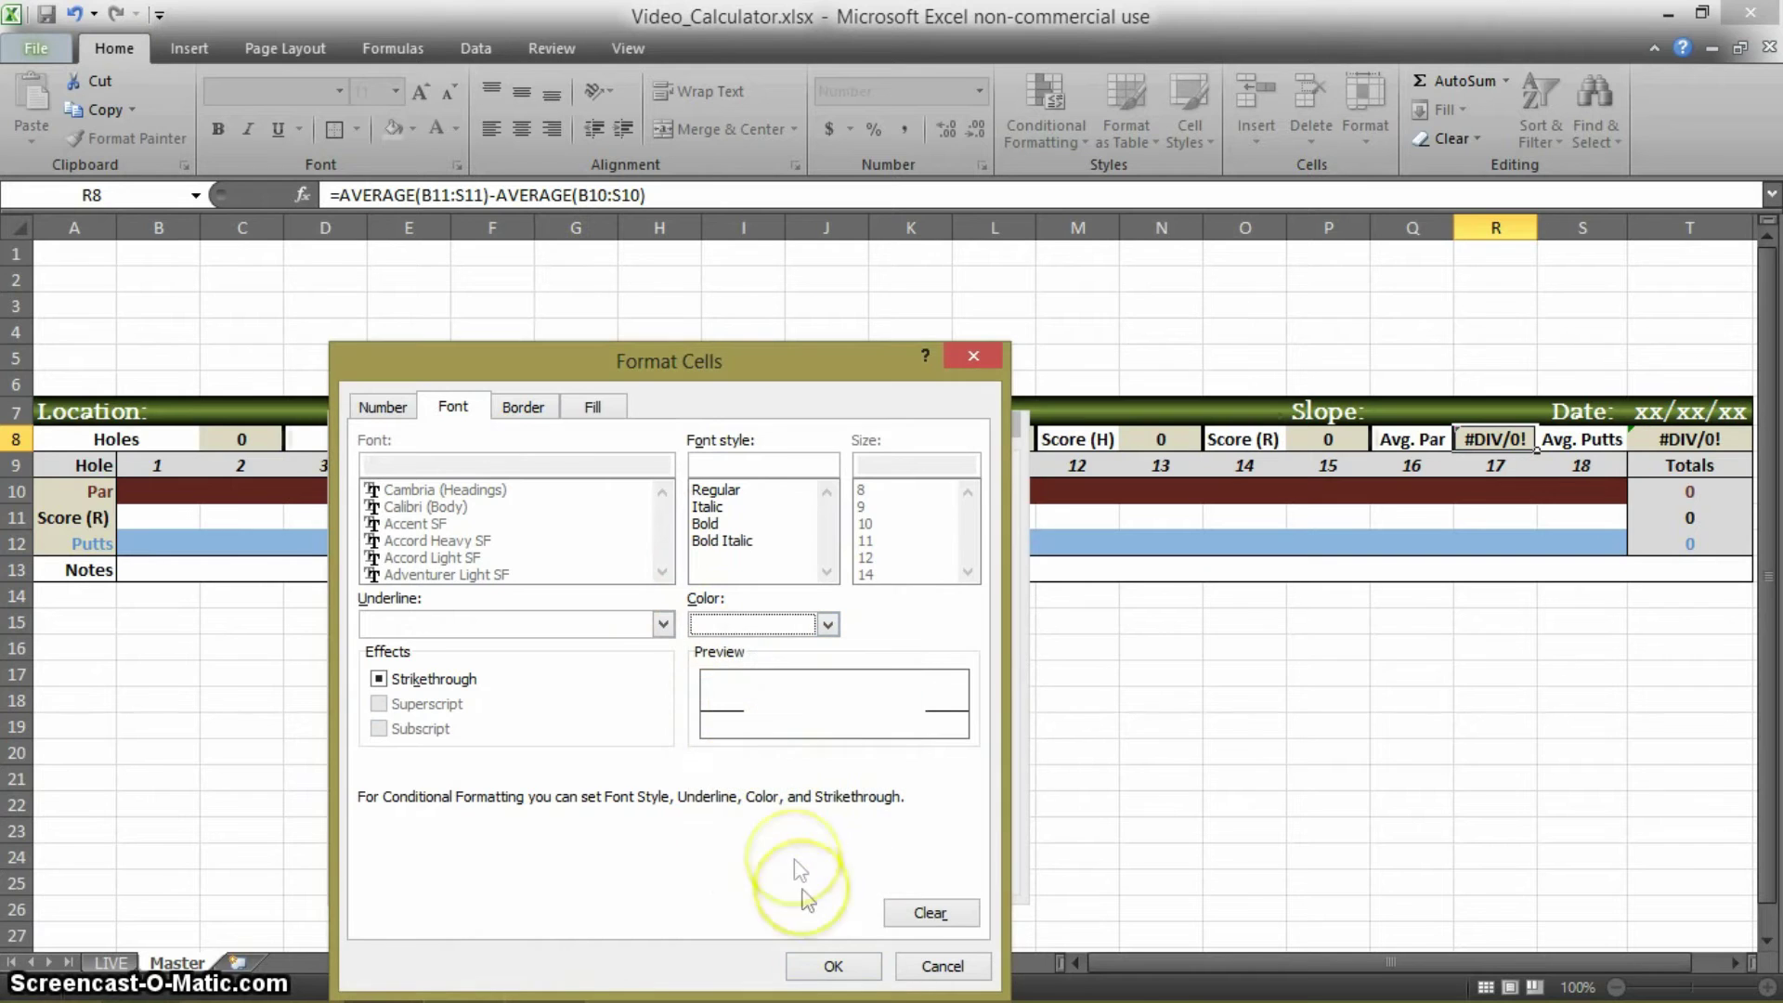
pyautogui.click(704, 523)
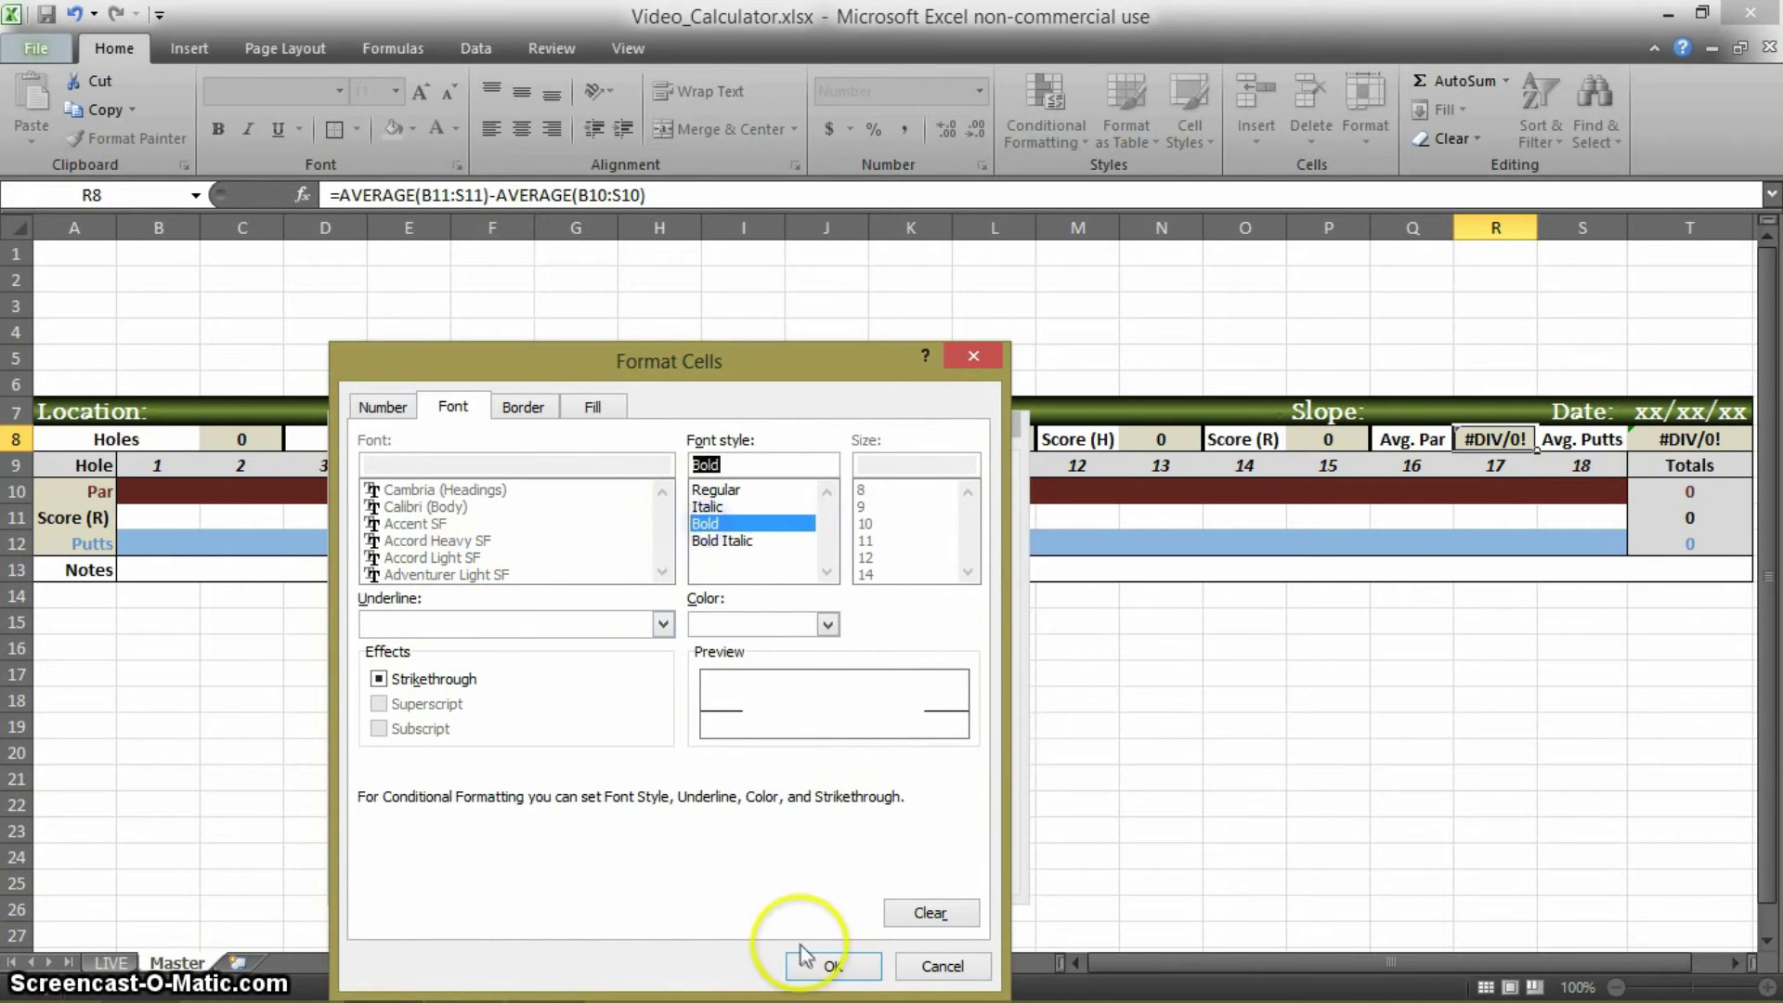
pyautogui.click(822, 966)
pyautogui.click(850, 870)
pyautogui.click(1500, 621)
pyautogui.click(1489, 444)
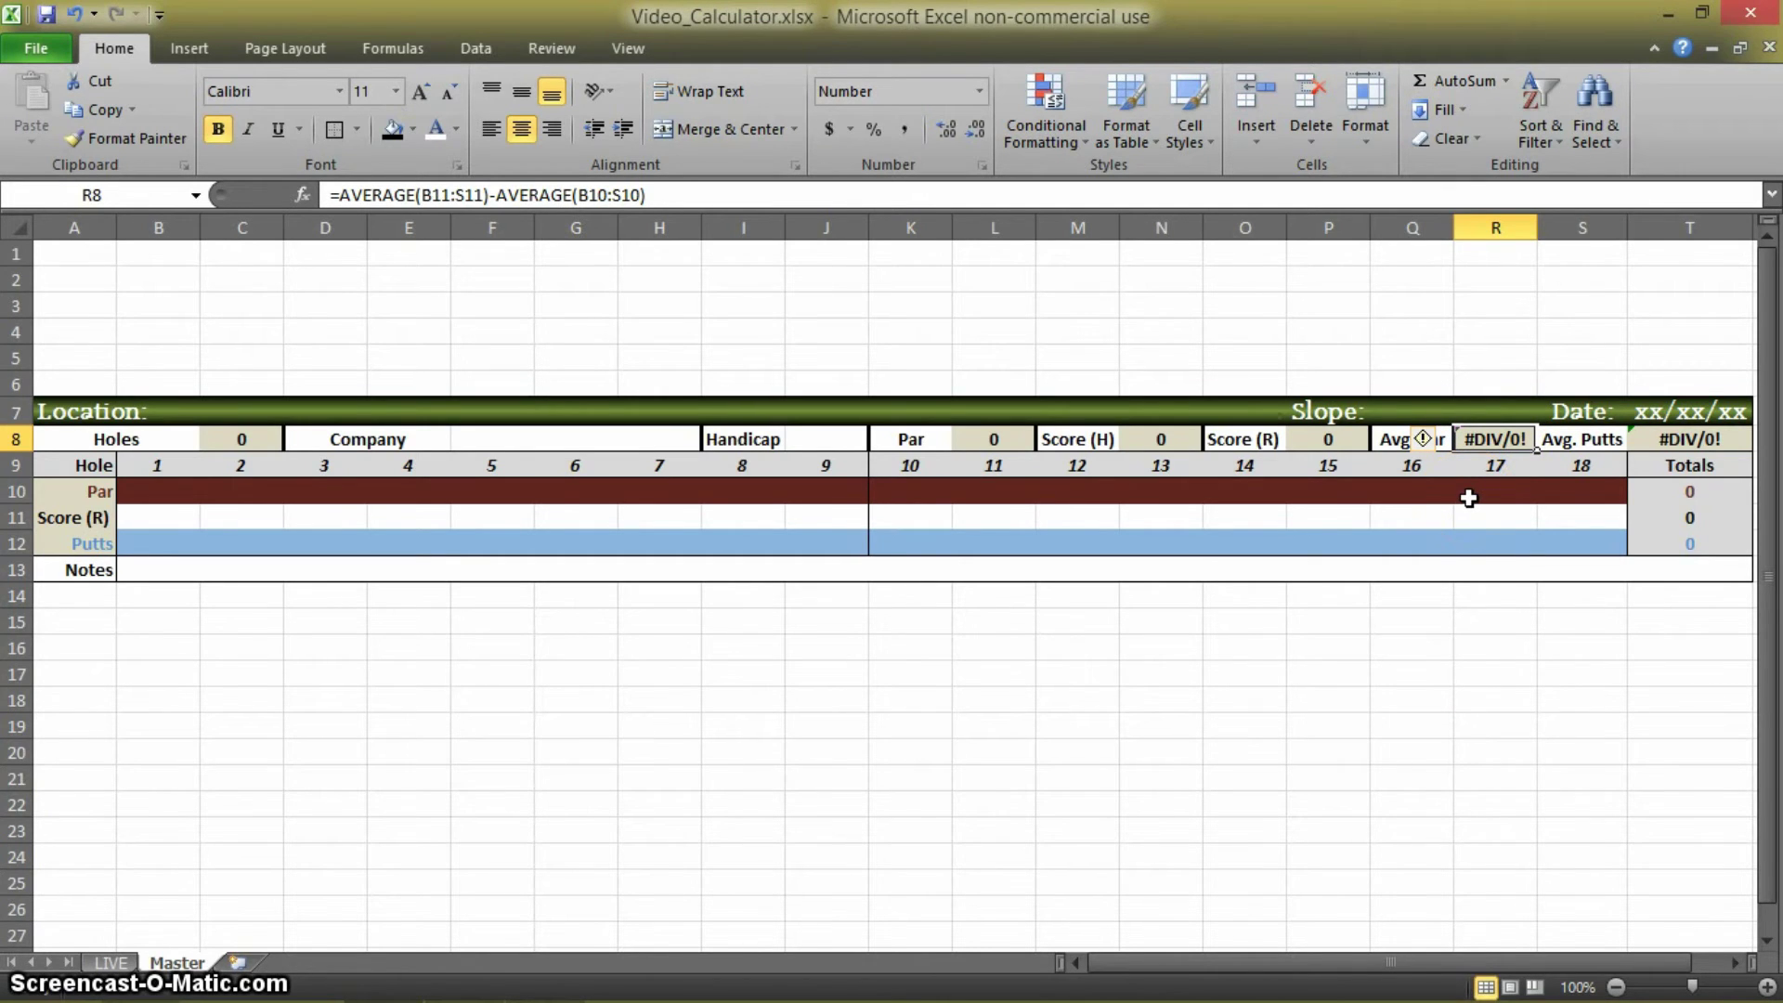
# Enter hole 2 par 6 in C10 and score 12 in C11, then check R8's formula
pyautogui.click(257, 501)
pyautogui.write('6')
pyautogui.press('Return')
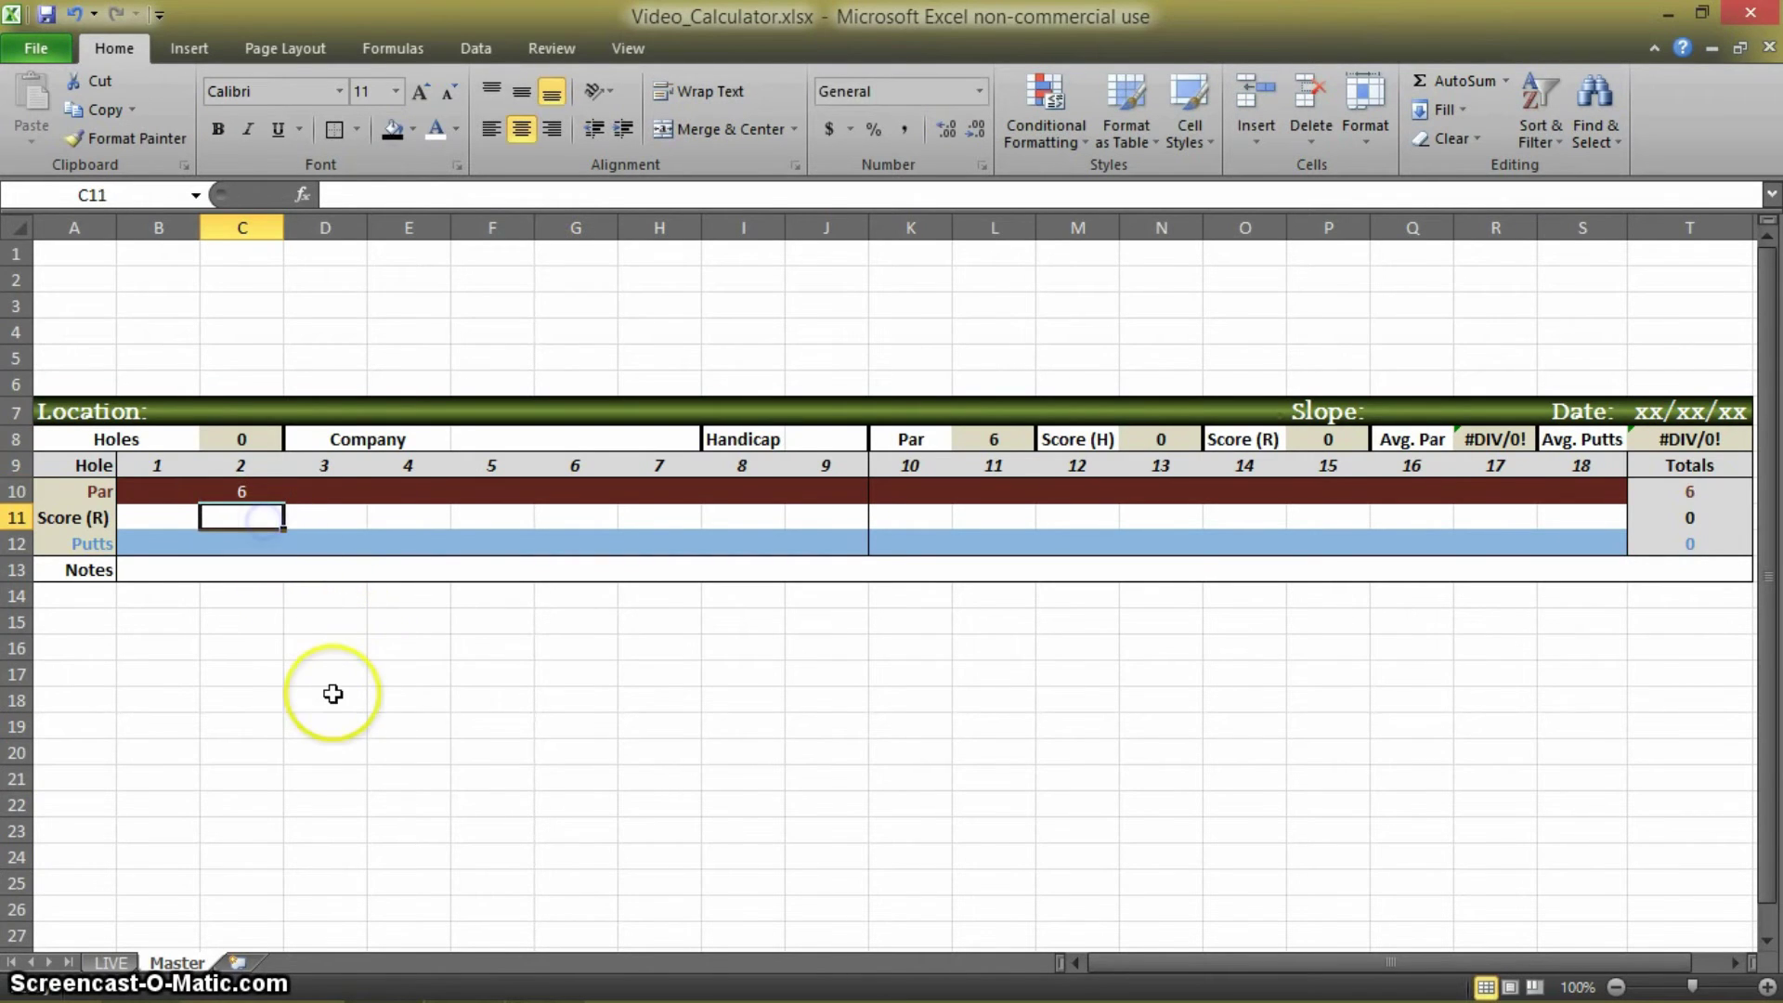
pyautogui.write('3')
pyautogui.press('Return')
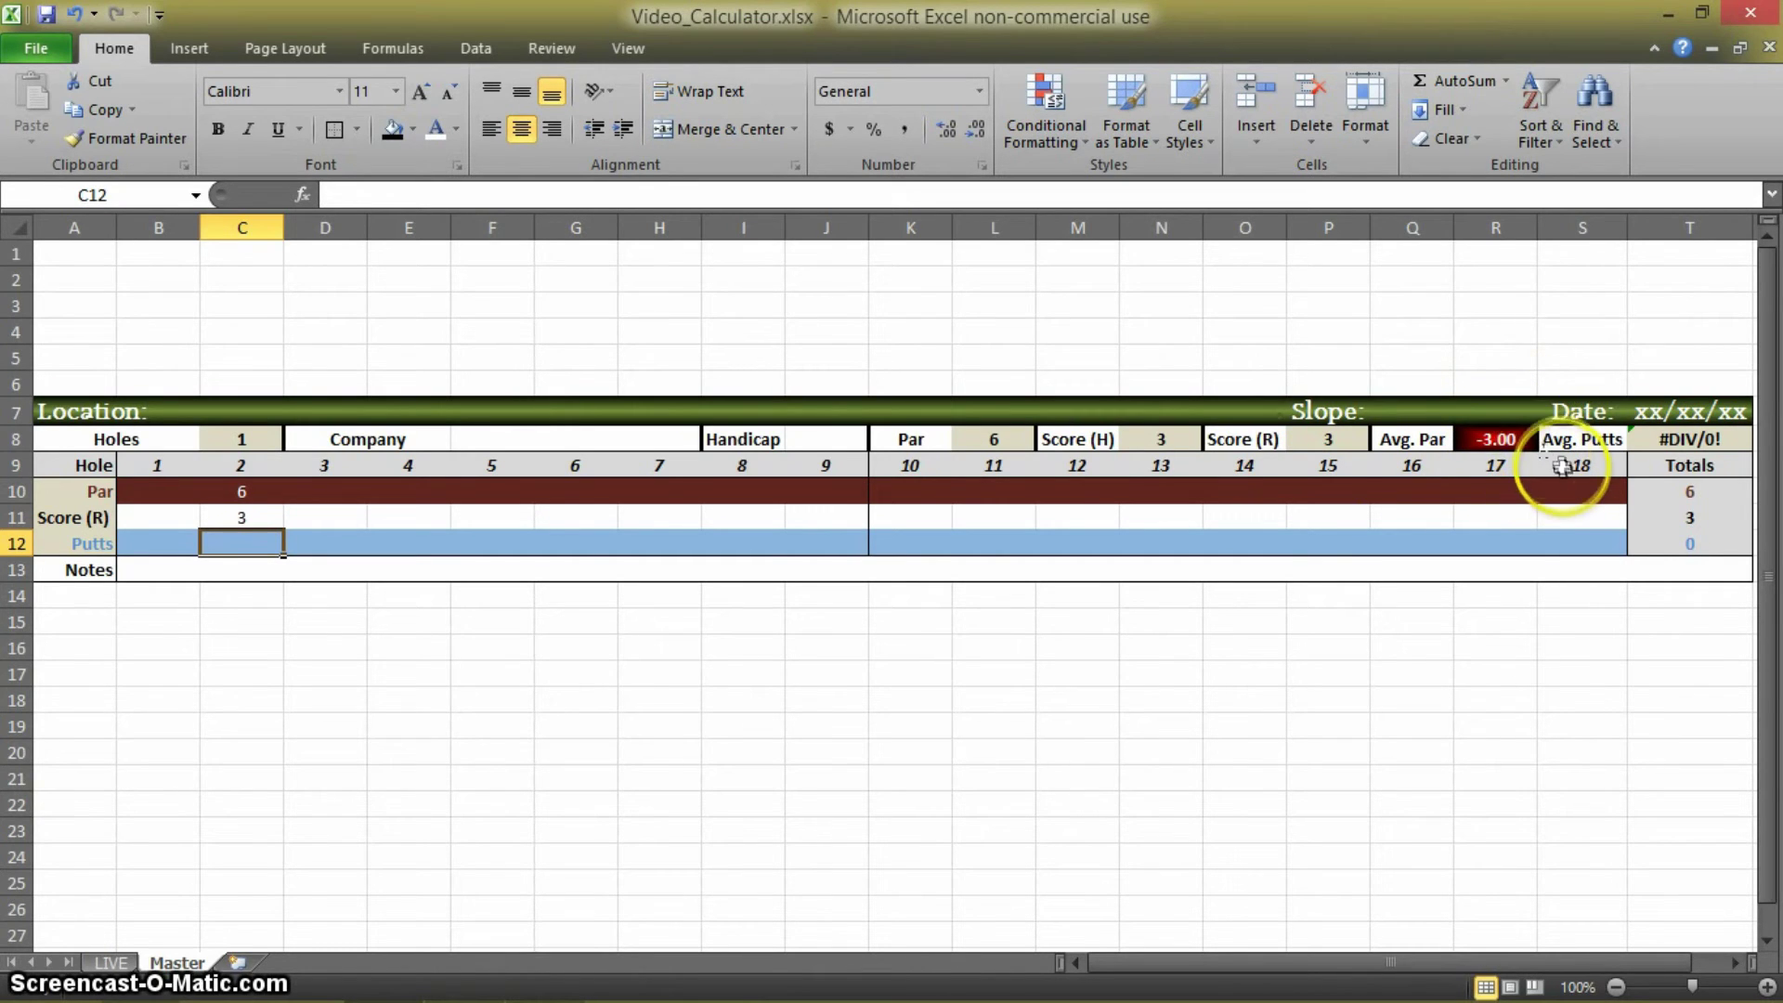
pyautogui.click(242, 518)
pyautogui.write('12')
pyautogui.press('Return')
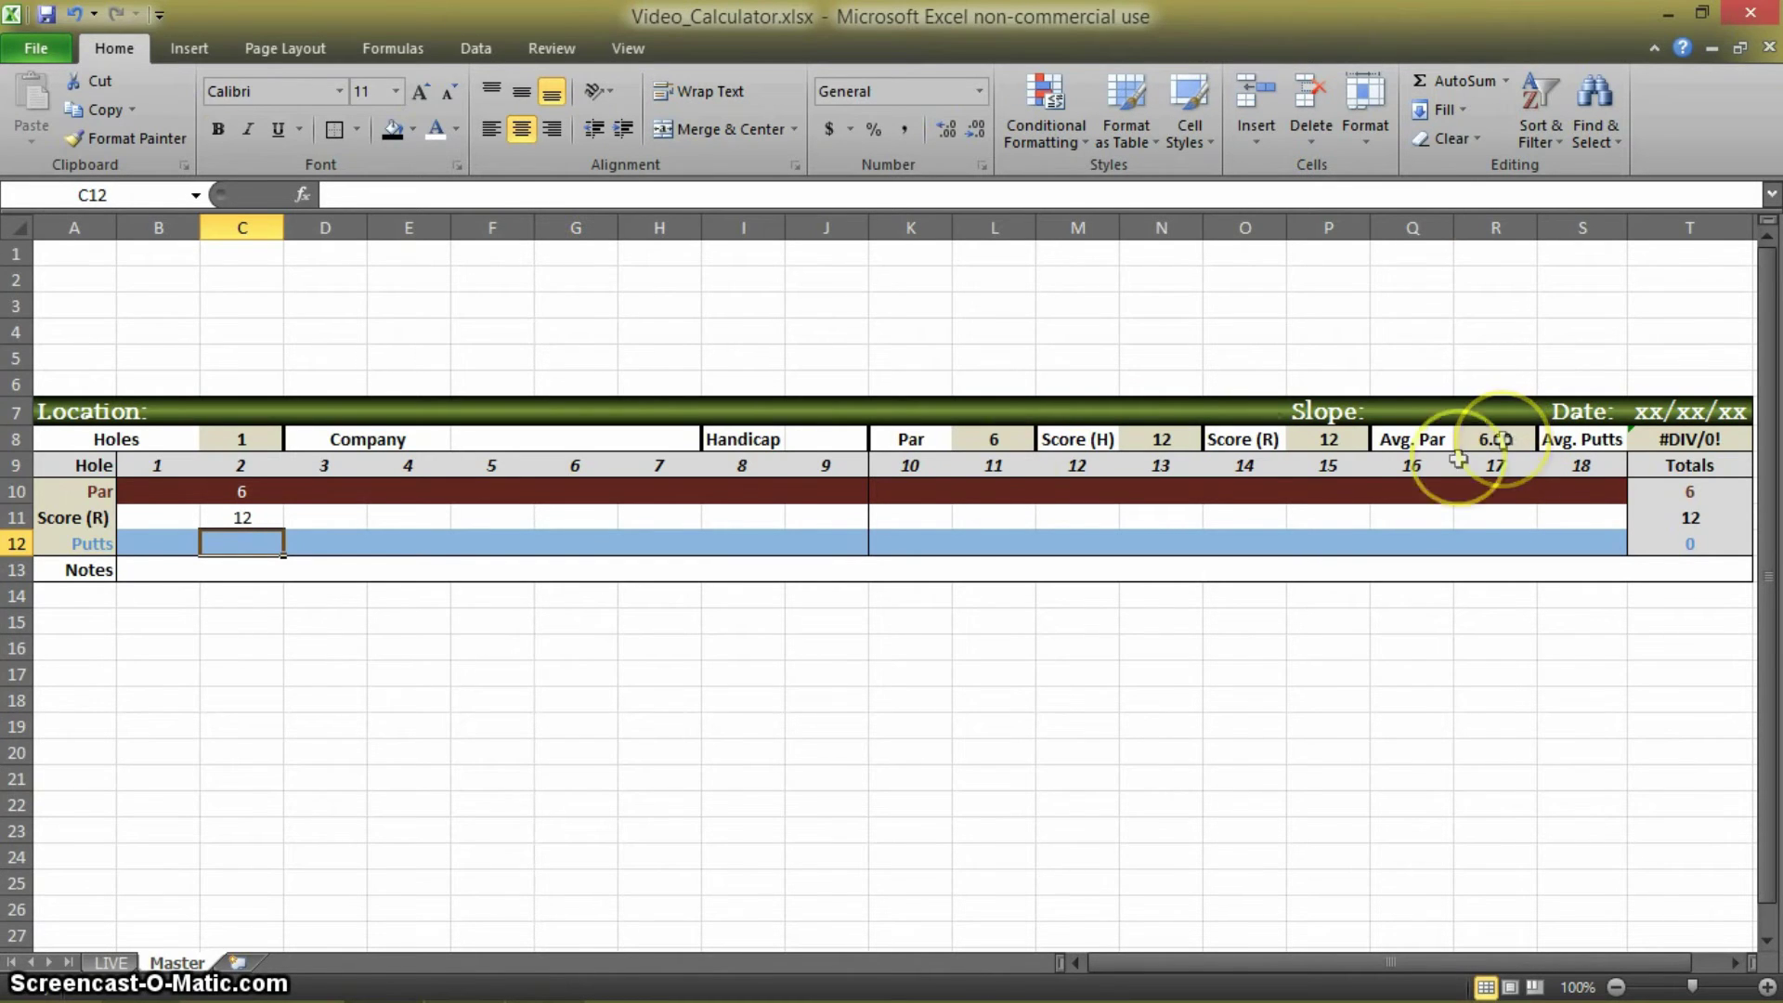
pyautogui.click(1497, 440)
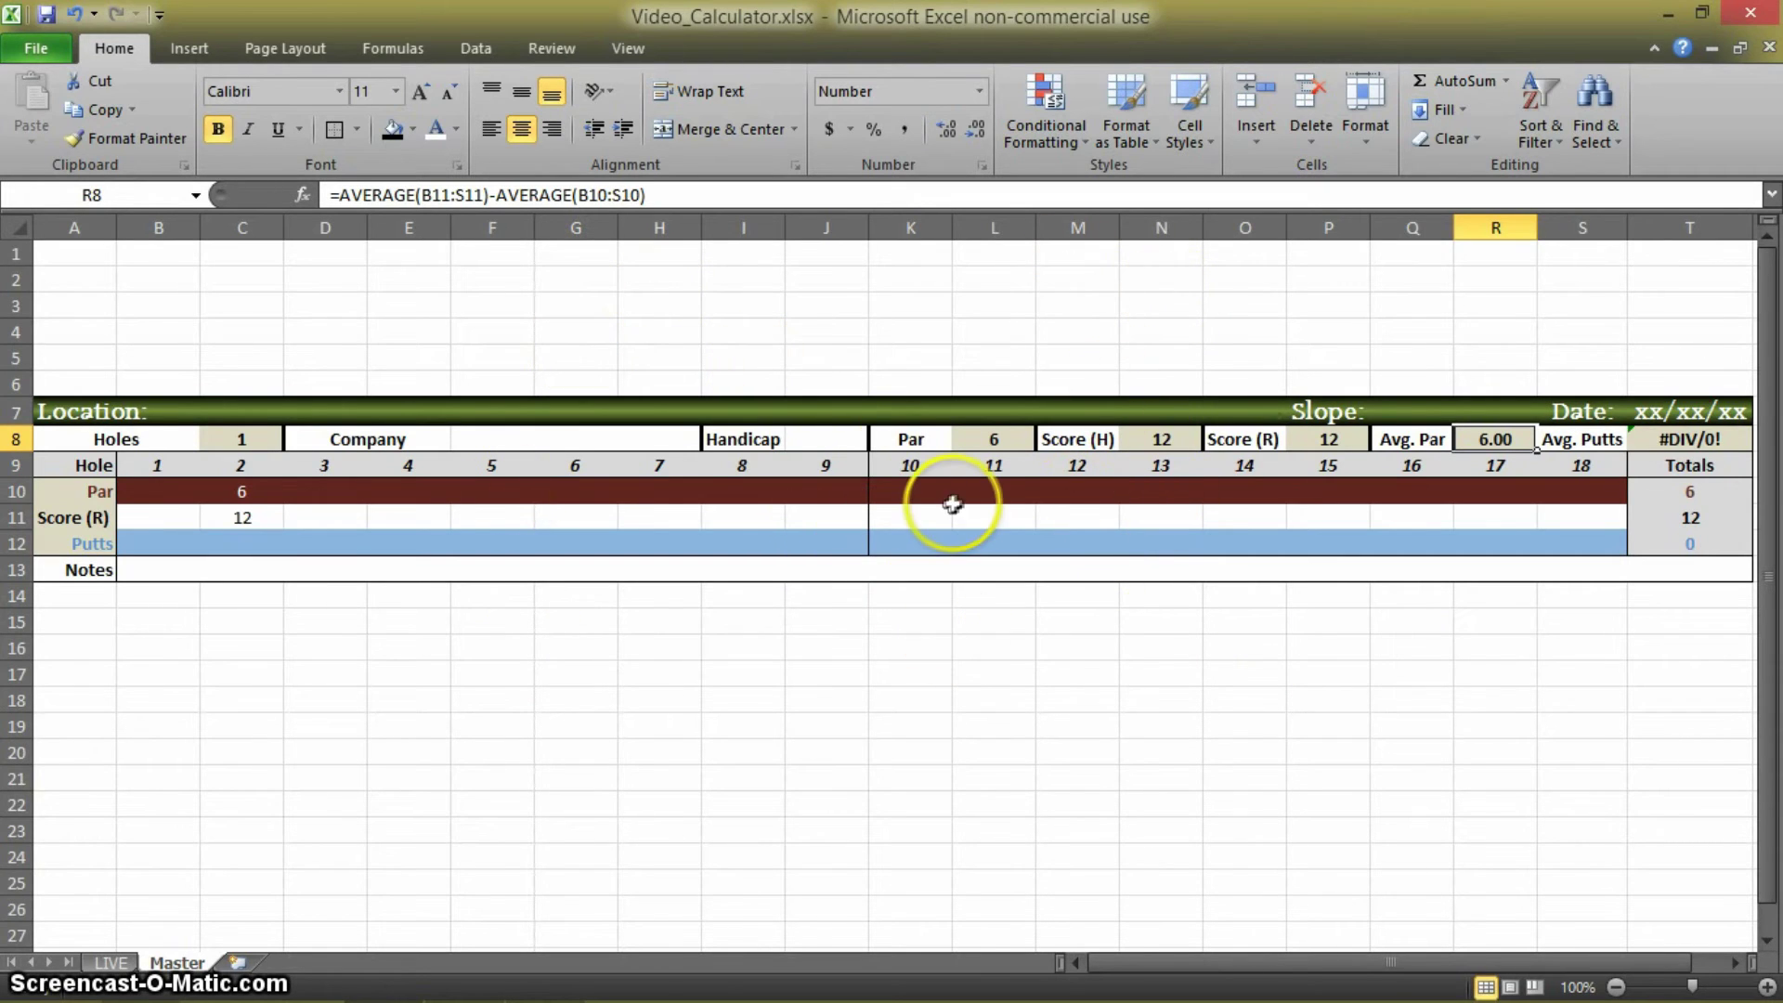
pyautogui.click(109, 963)
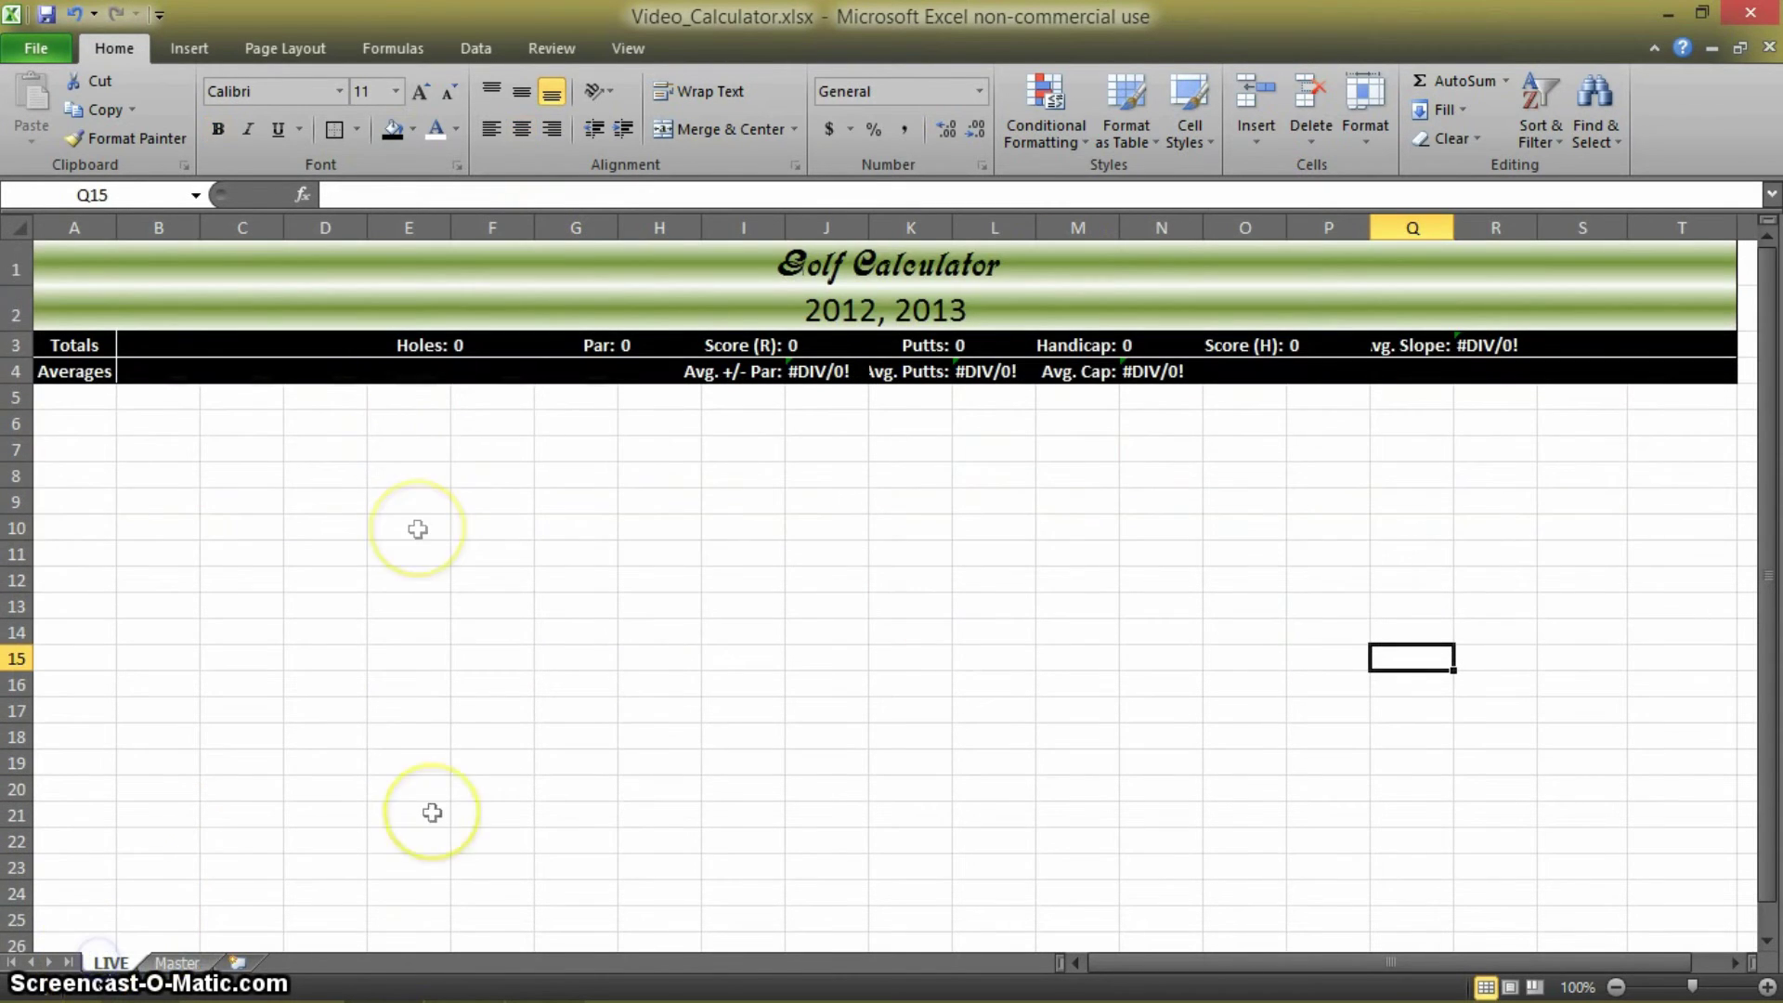
pyautogui.click(190, 960)
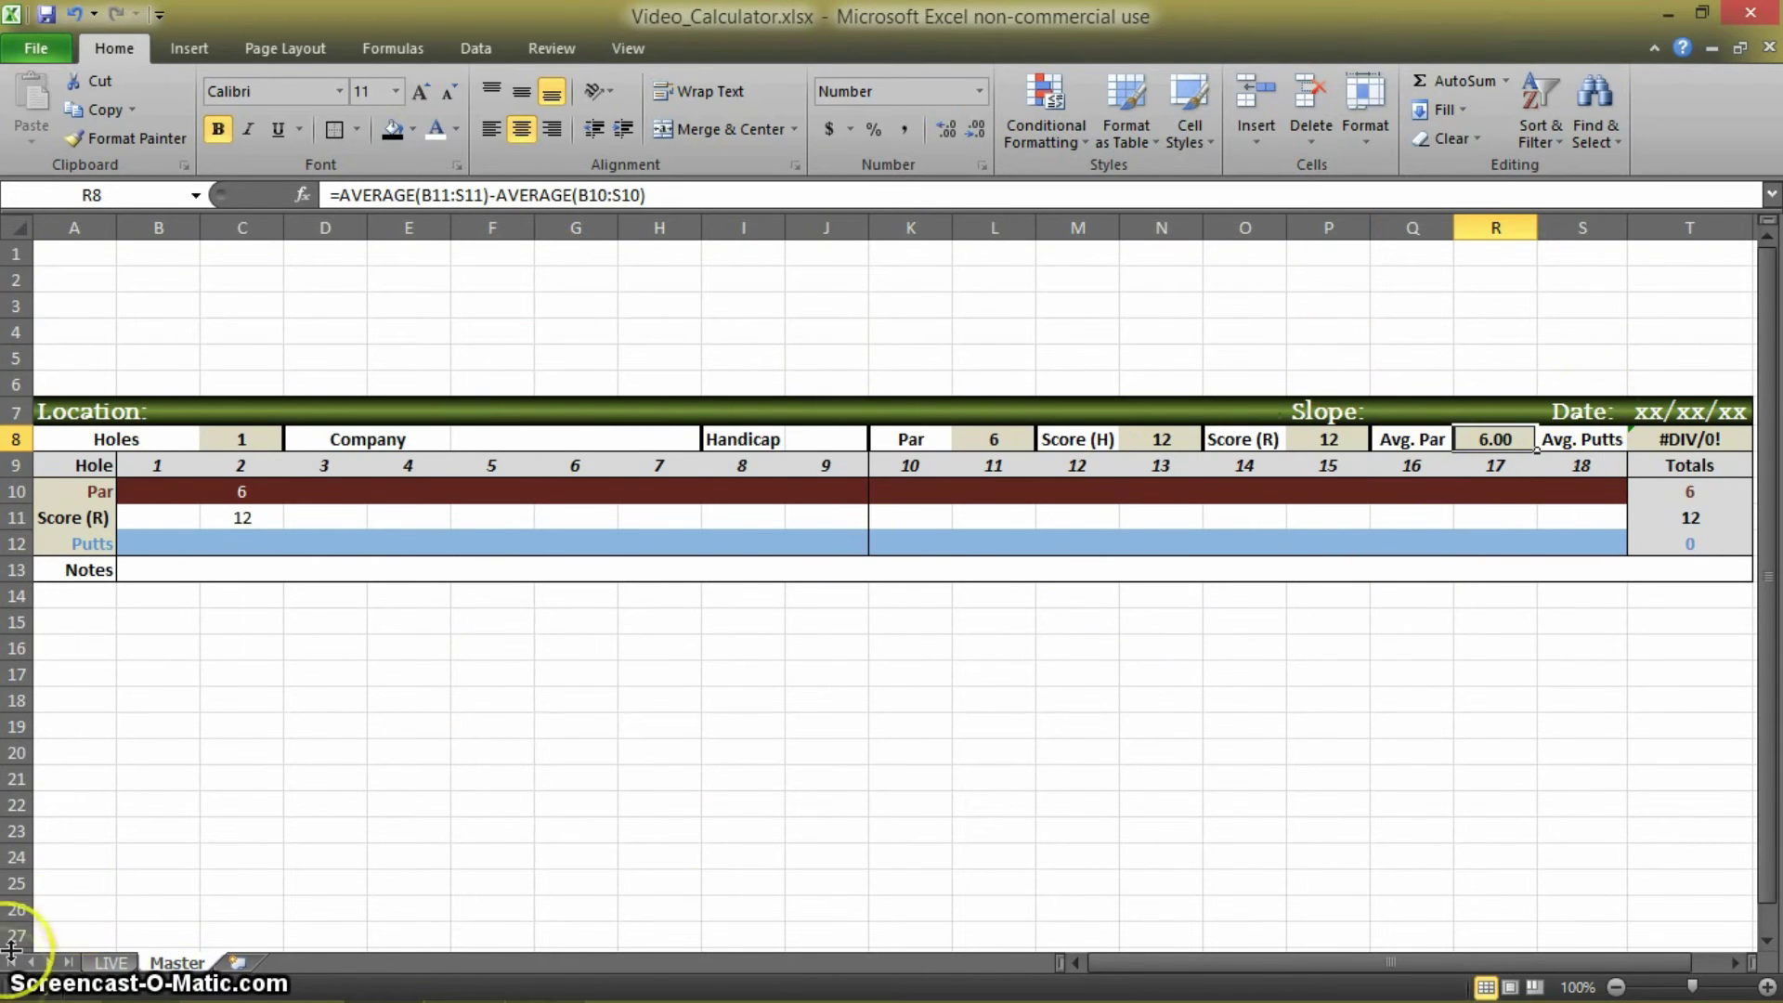
pyautogui.click(107, 963)
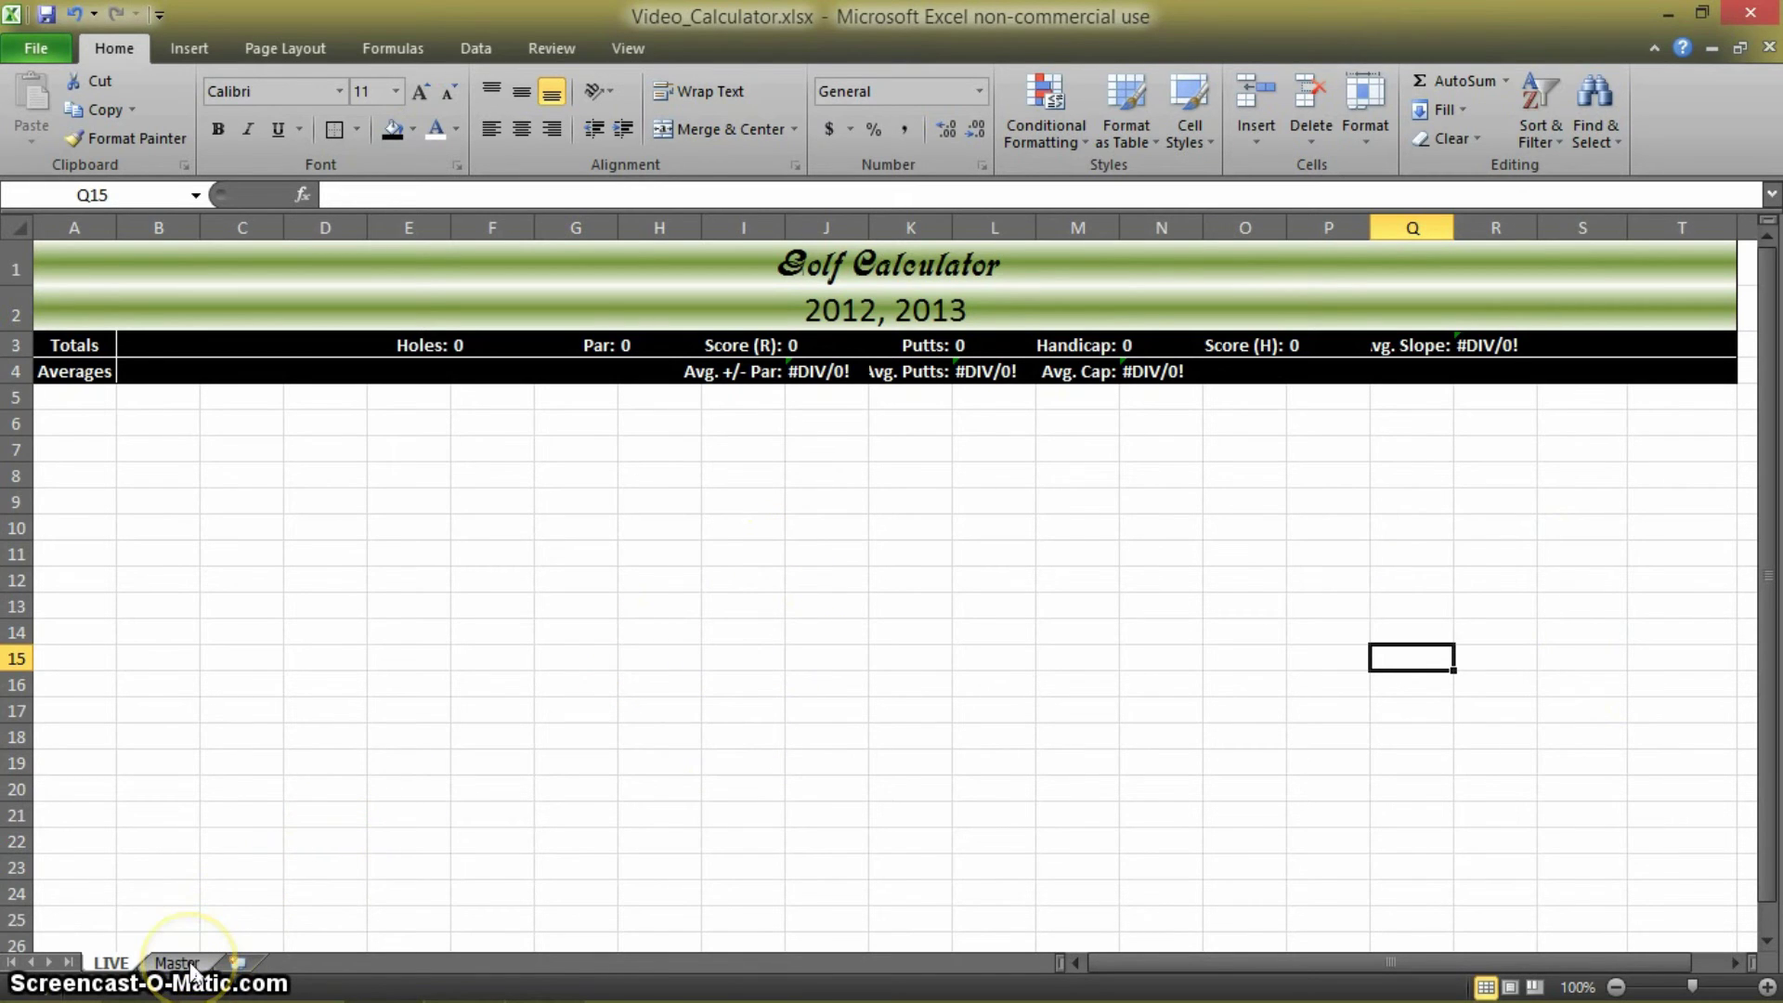
pyautogui.click(186, 963)
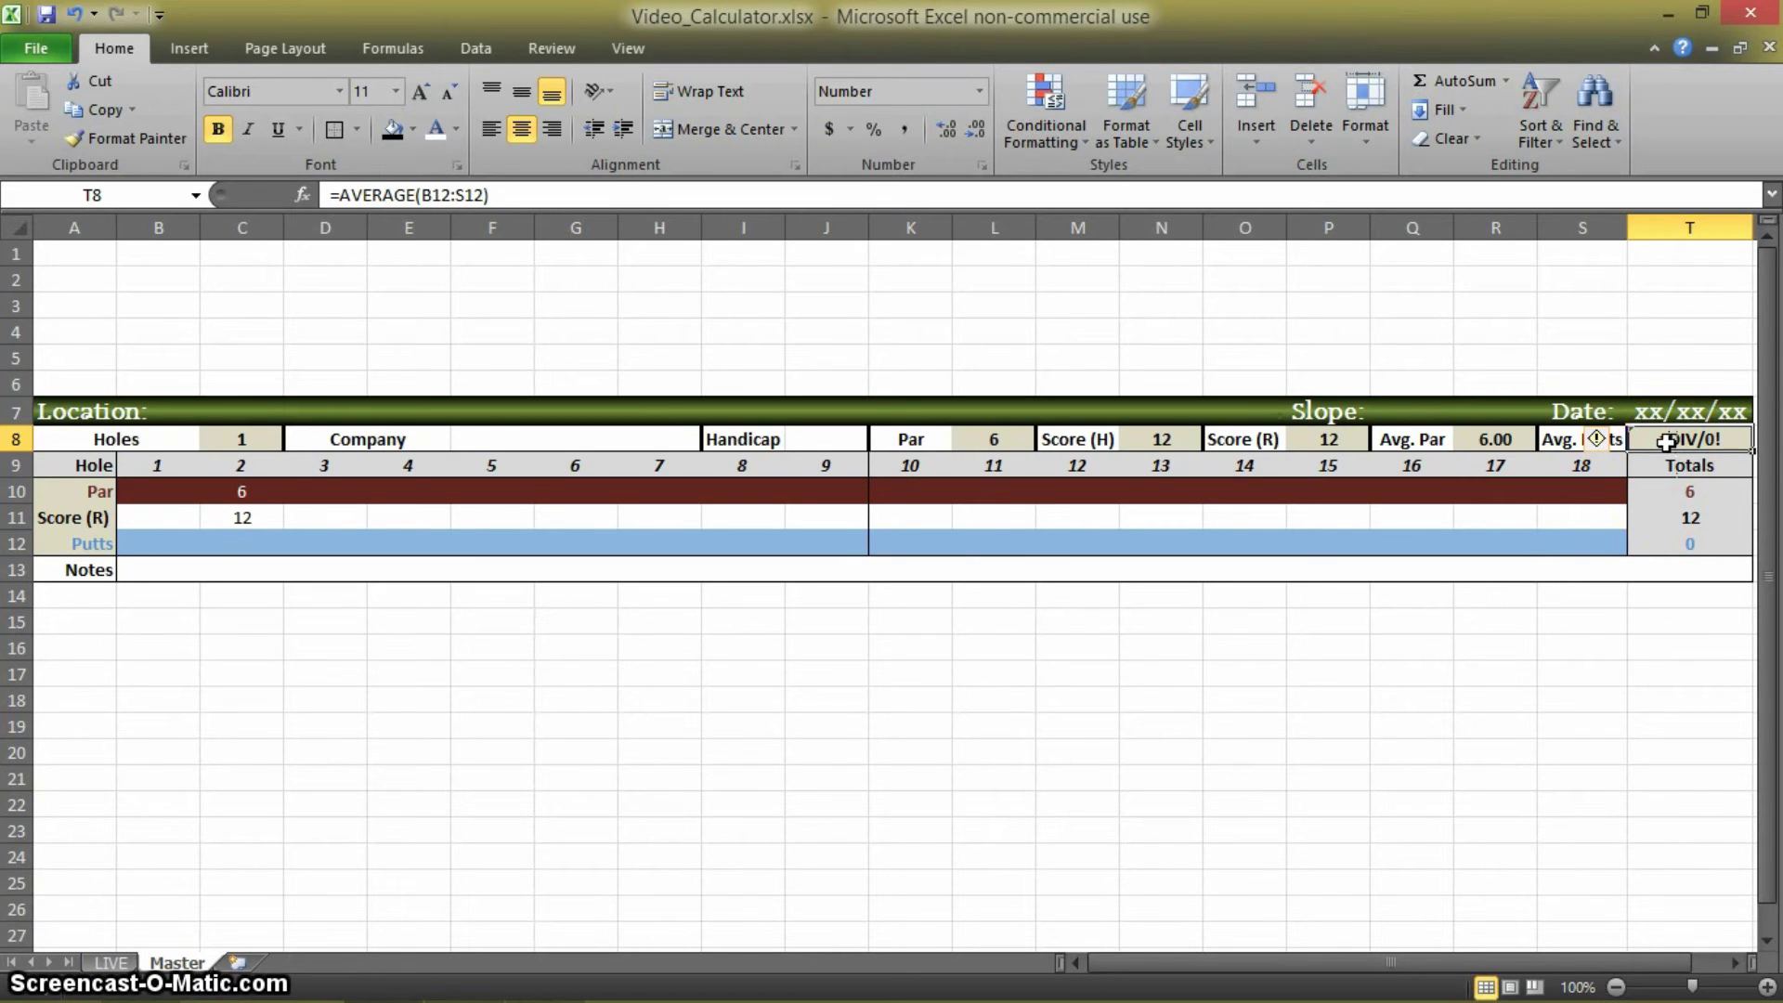
pyautogui.click(1328, 439)
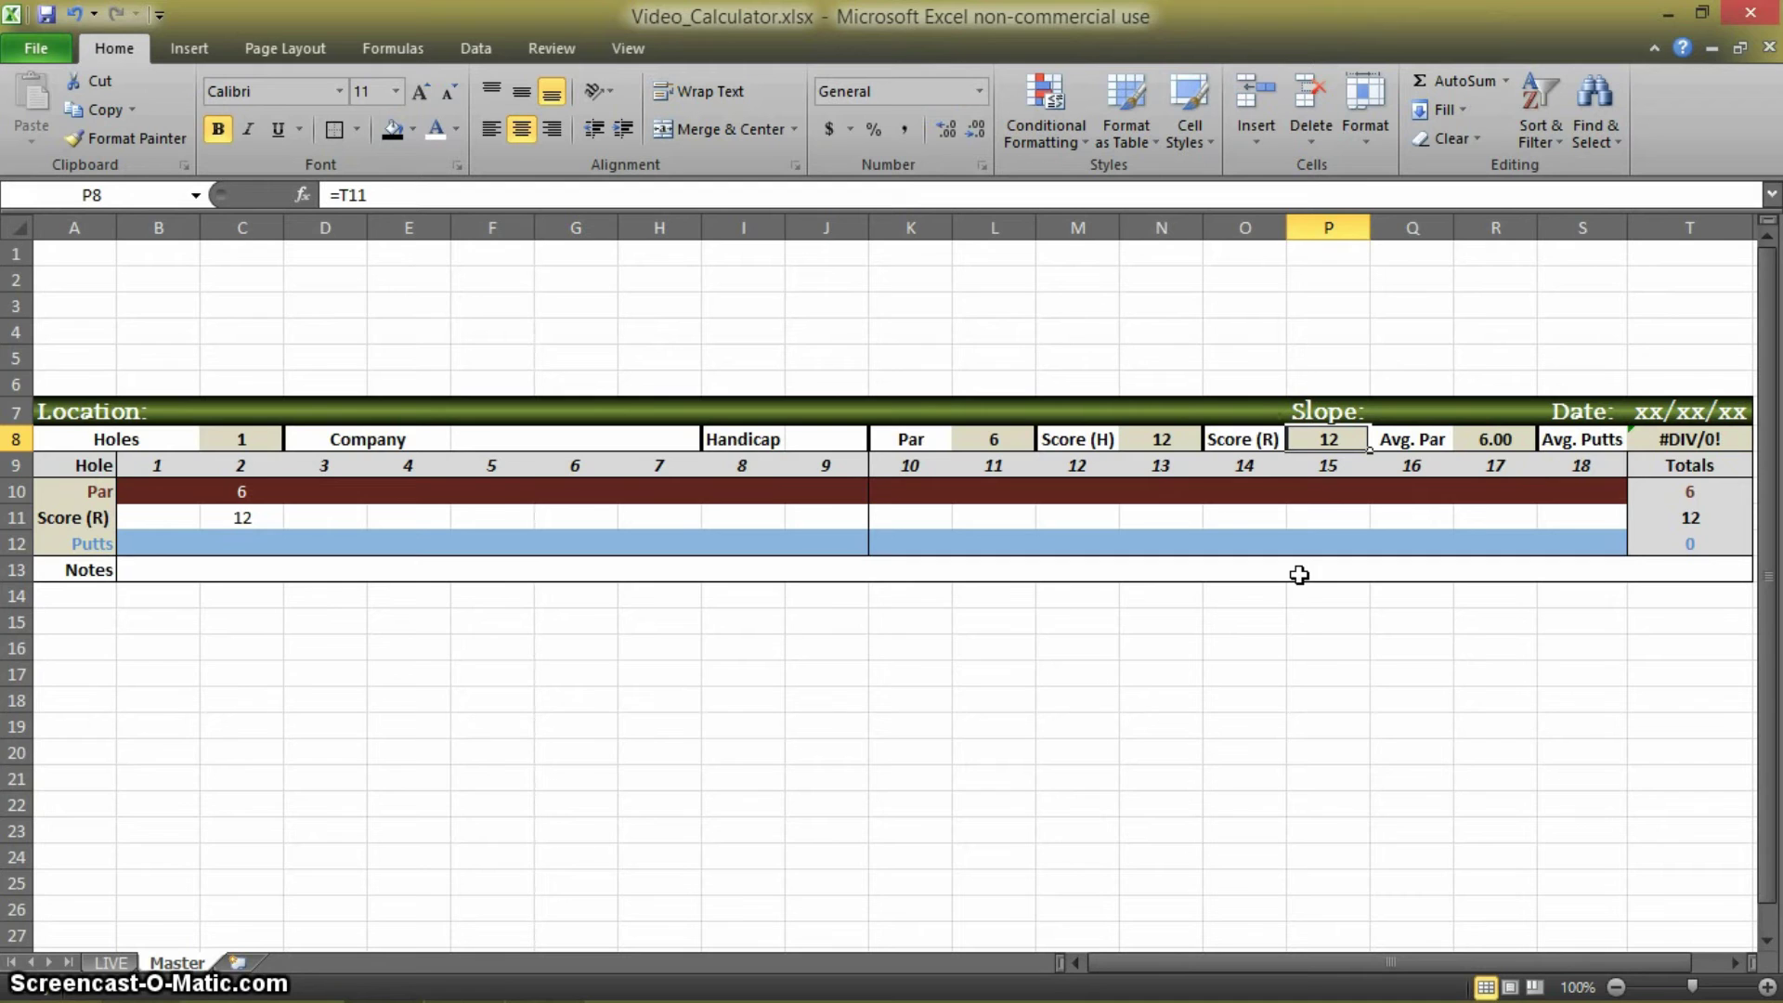
# Draft a conditional formatting rule for cell values less than or equal to =$L$8
pyautogui.click(1033, 156)
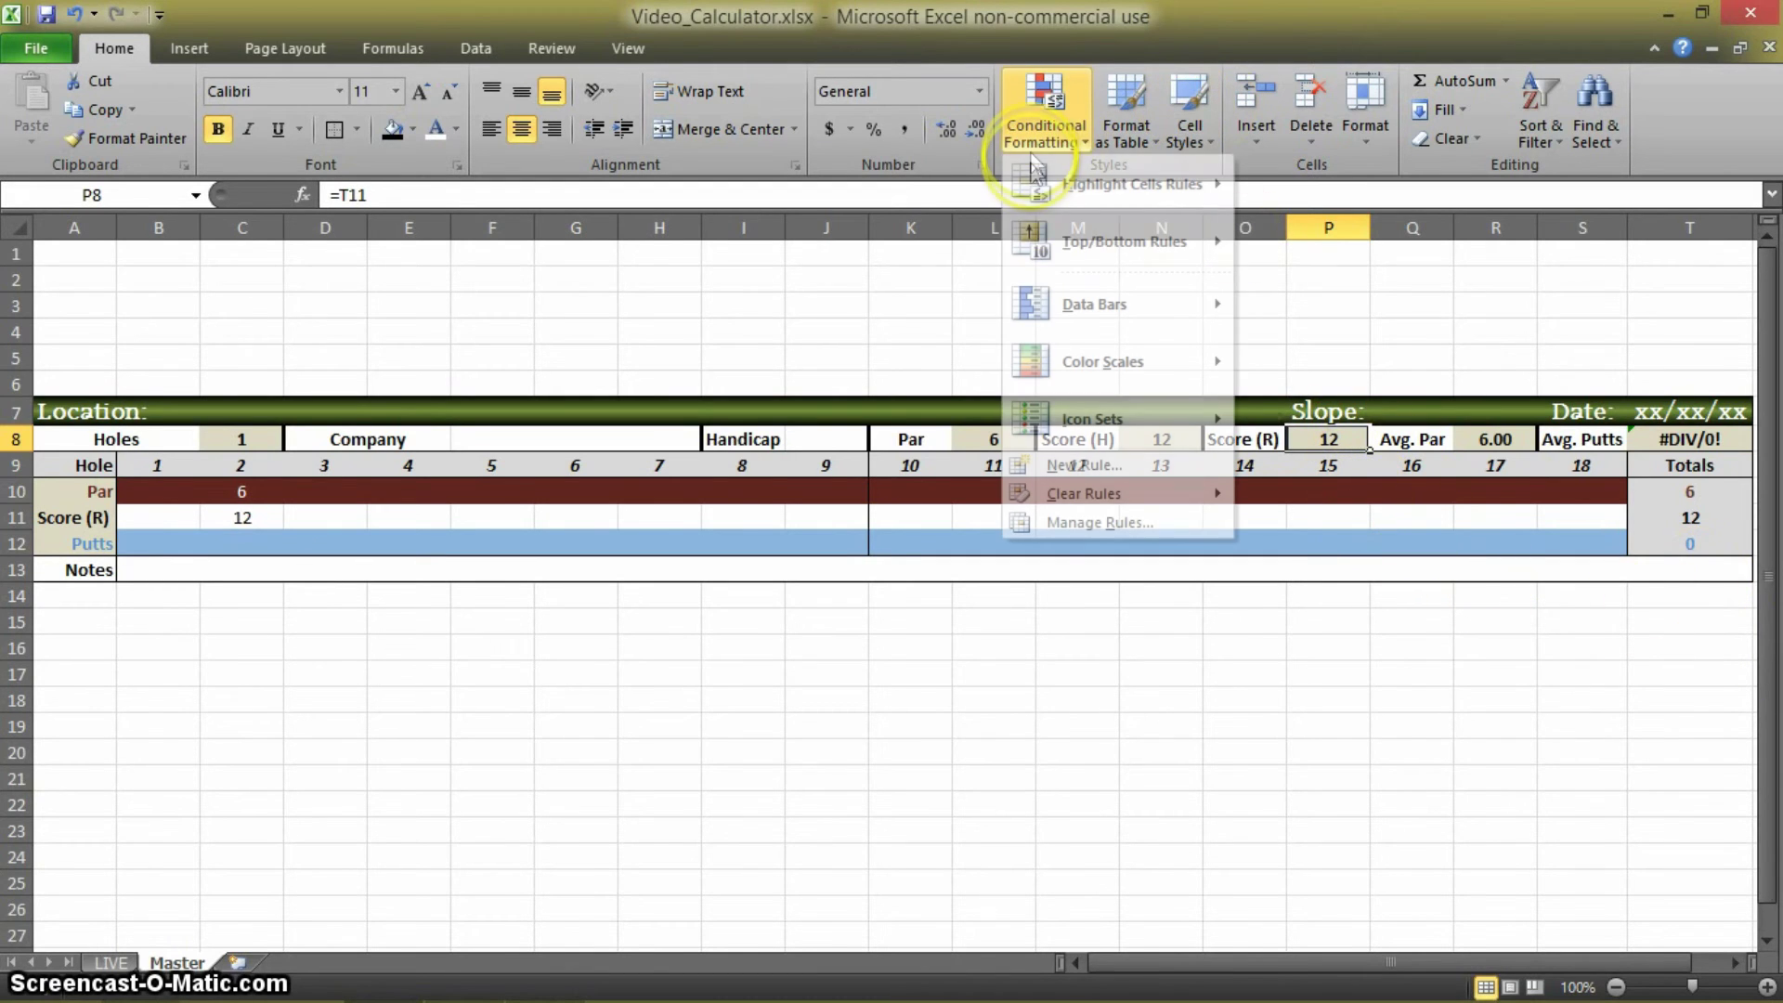
pyautogui.click(1115, 464)
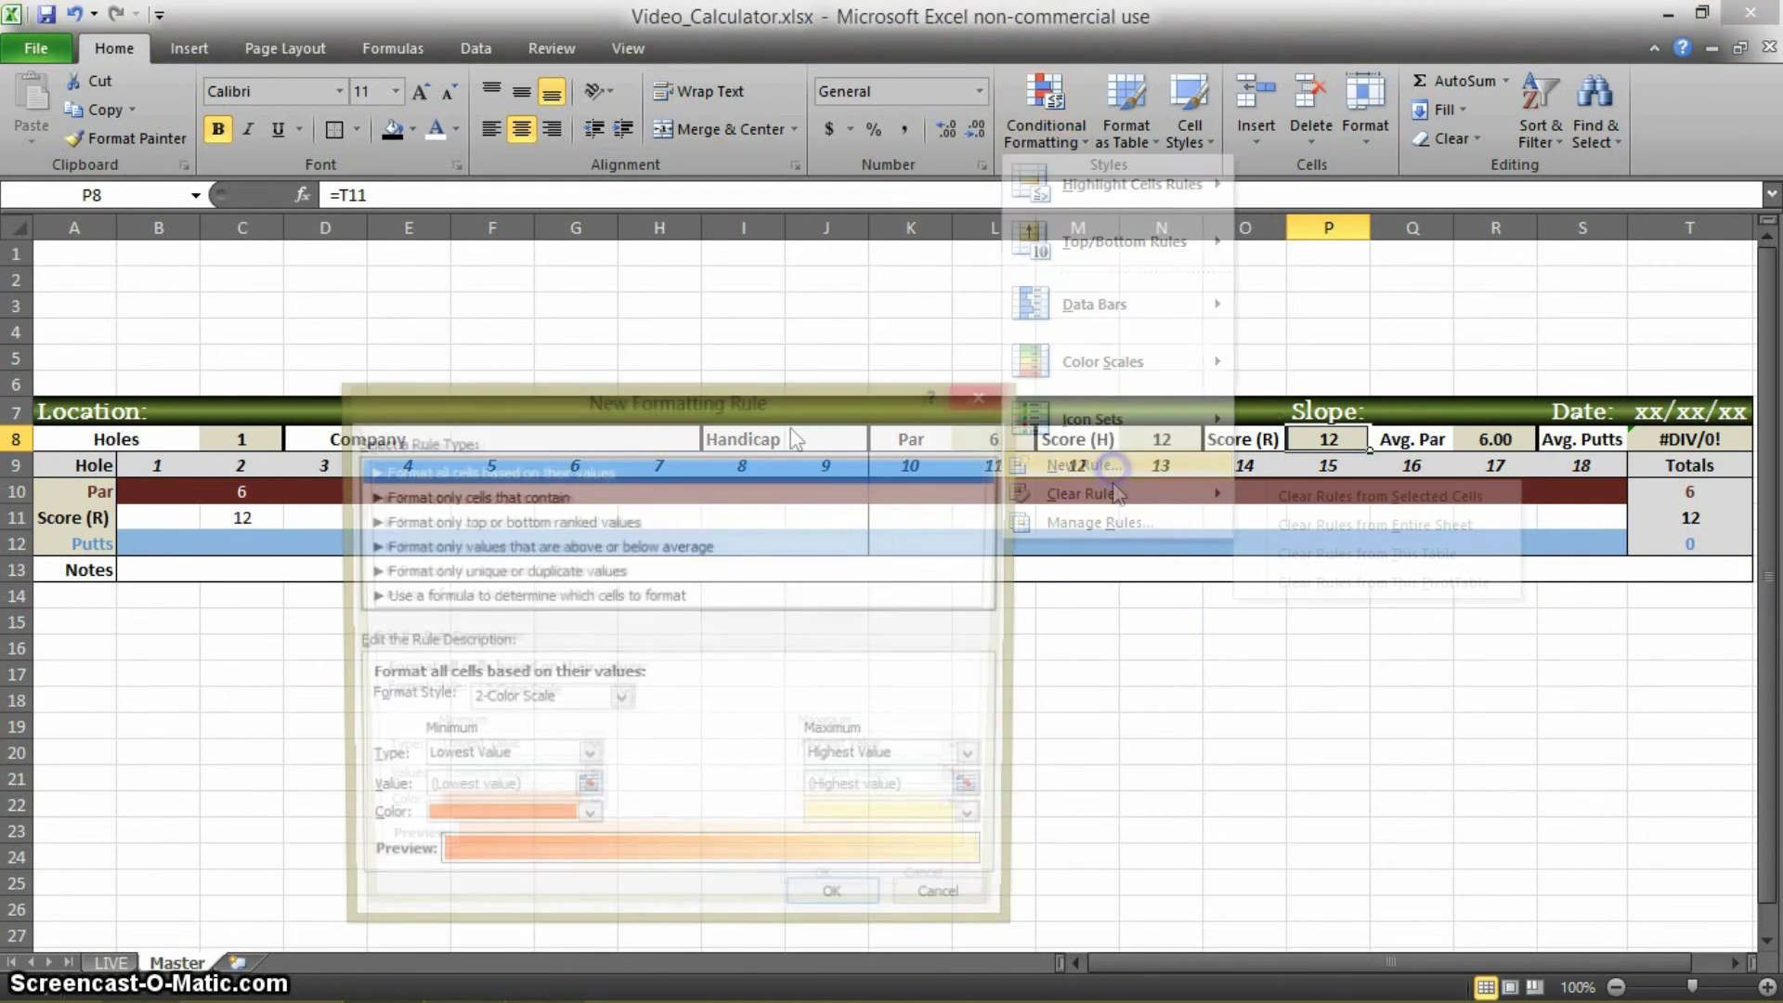
pyautogui.click(756, 499)
pyautogui.click(697, 704)
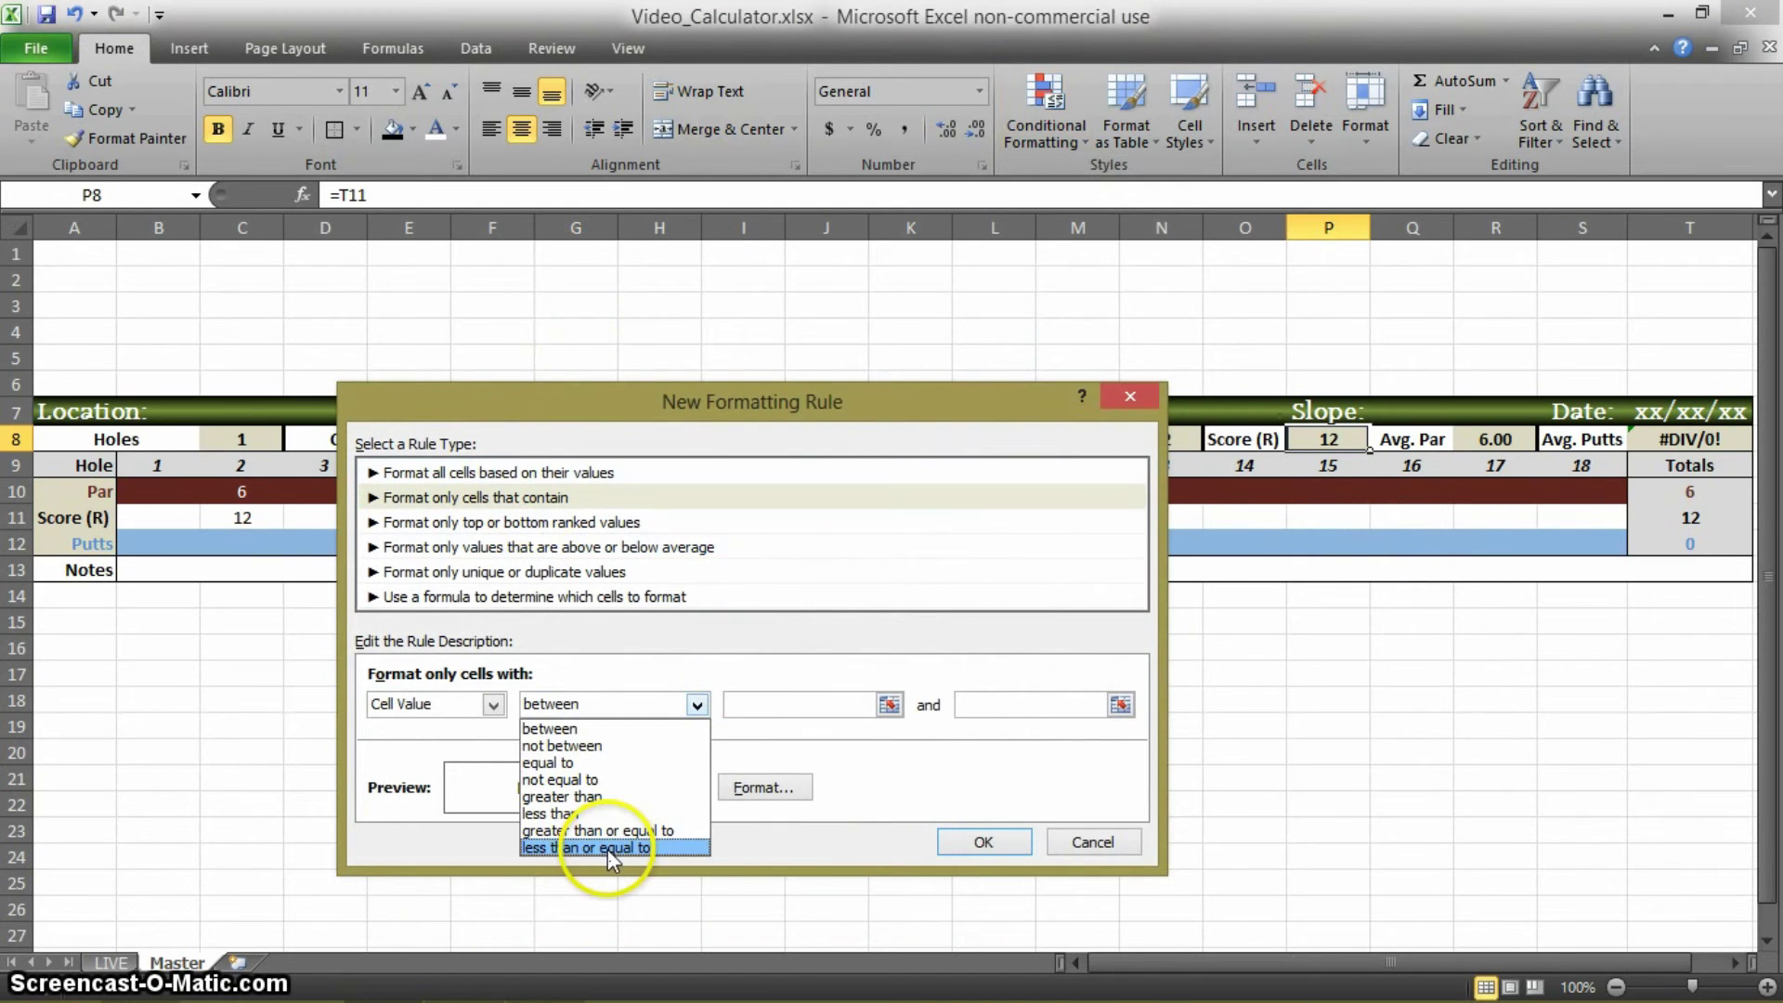
pyautogui.click(607, 849)
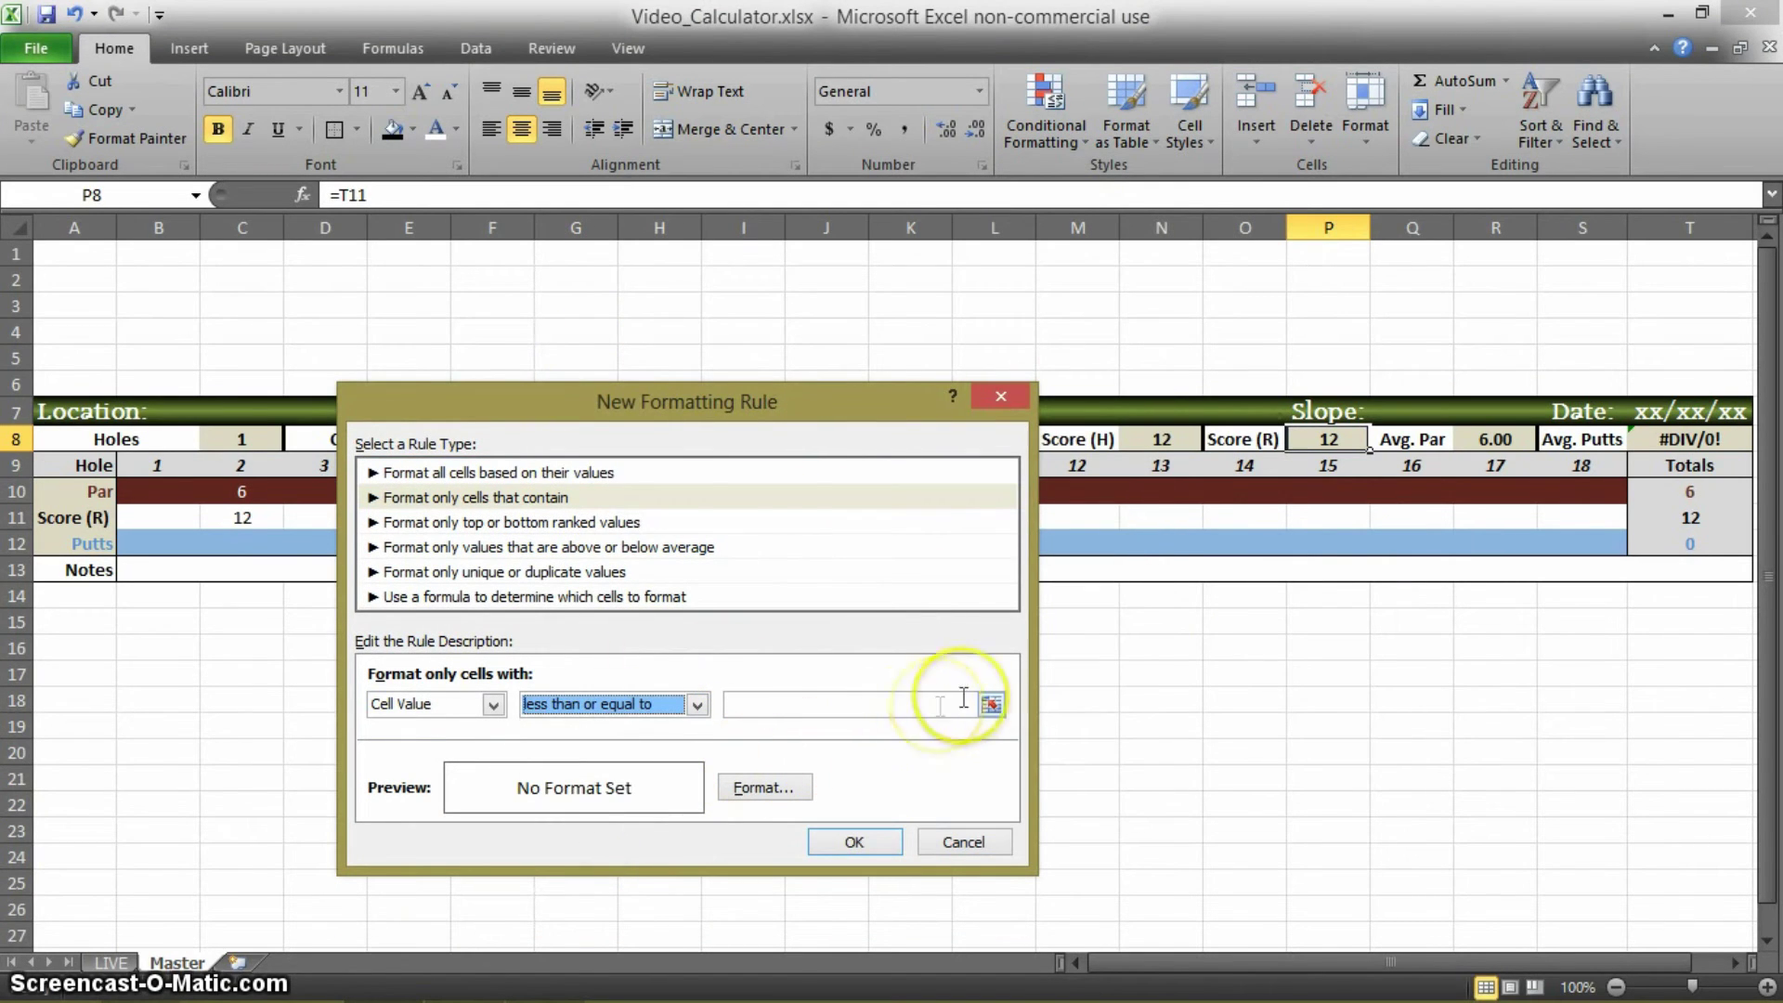
pyautogui.click(991, 706)
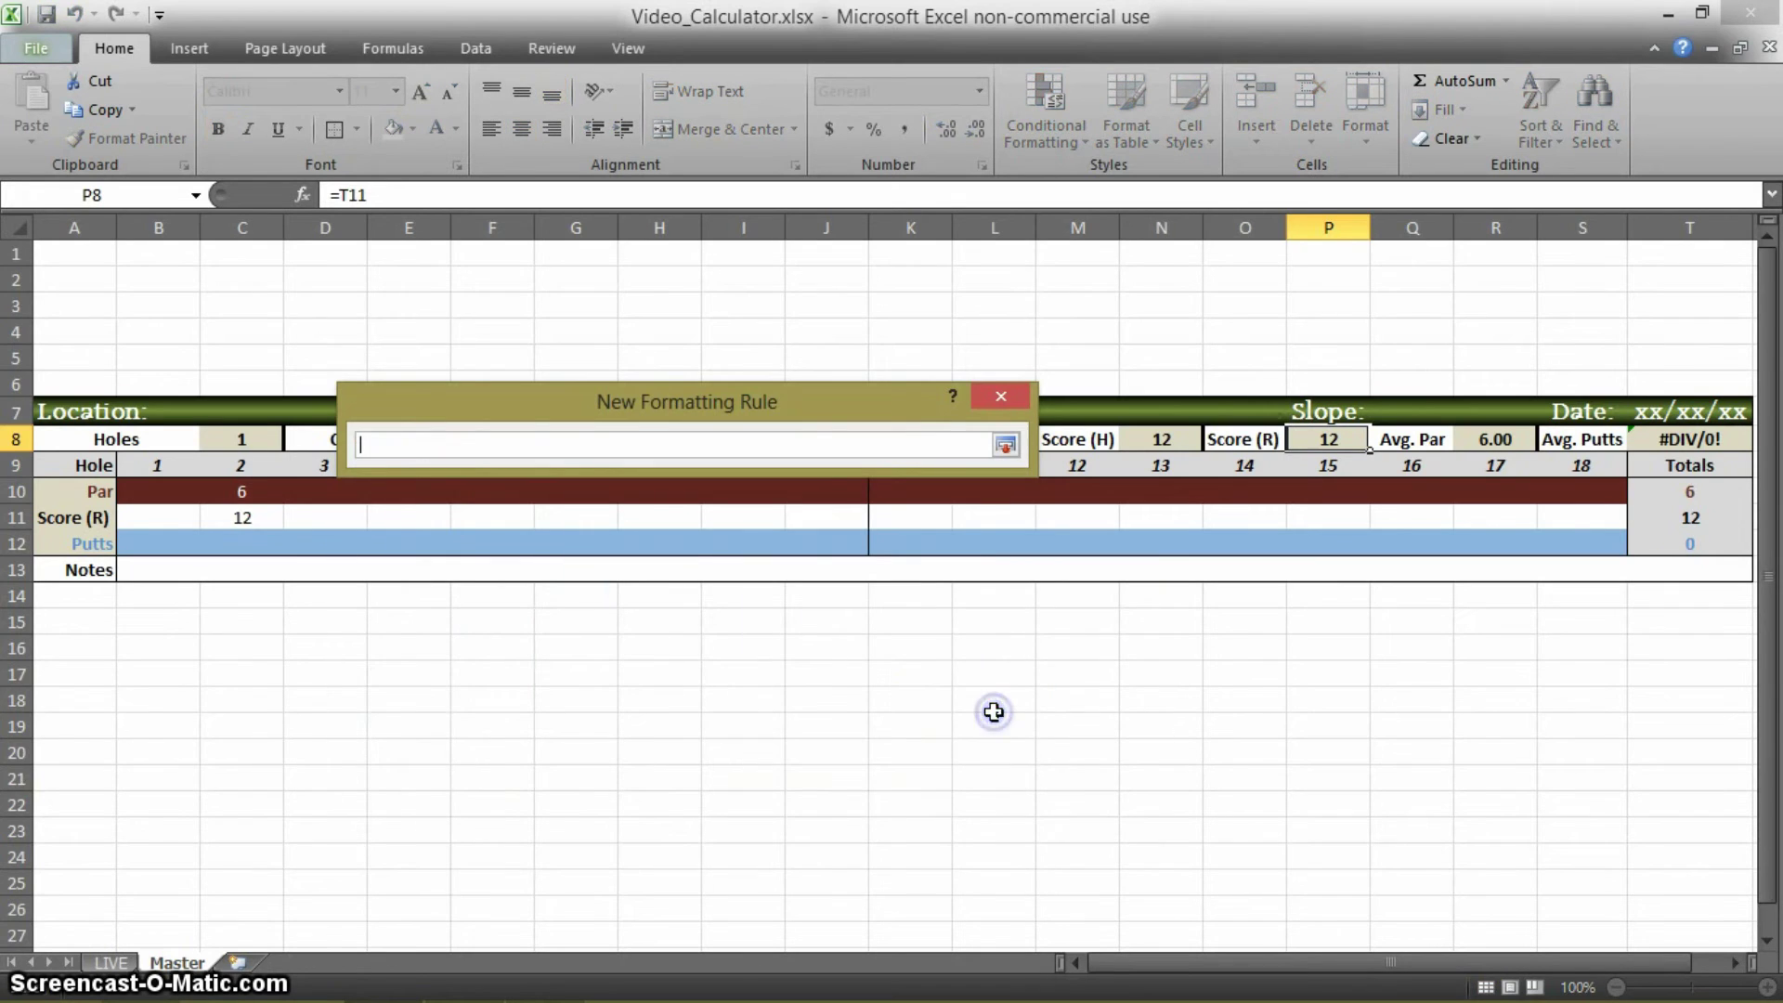
pyautogui.moveTo(841, 401); pyautogui.dragTo(653, 328)
pyautogui.click(994, 439)
pyautogui.press('Return')
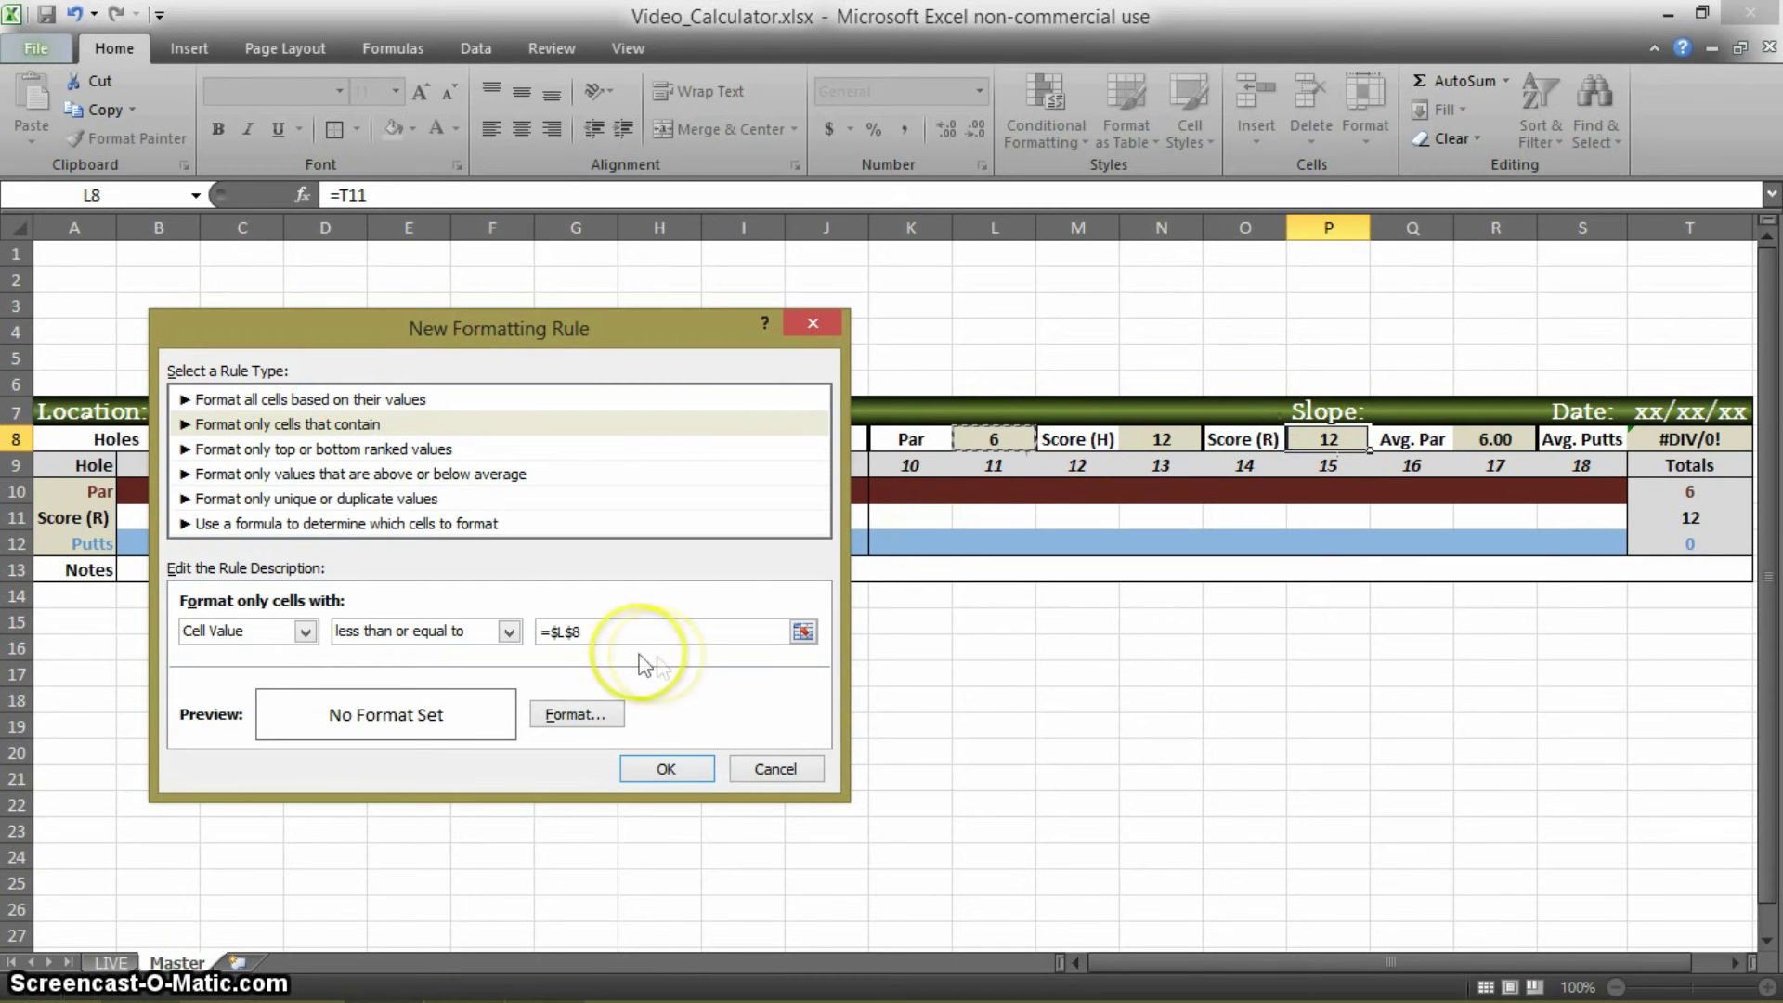
# Discard the draft rule without formatting and switch to the LIVE summary sheet
pyautogui.click(596, 724)
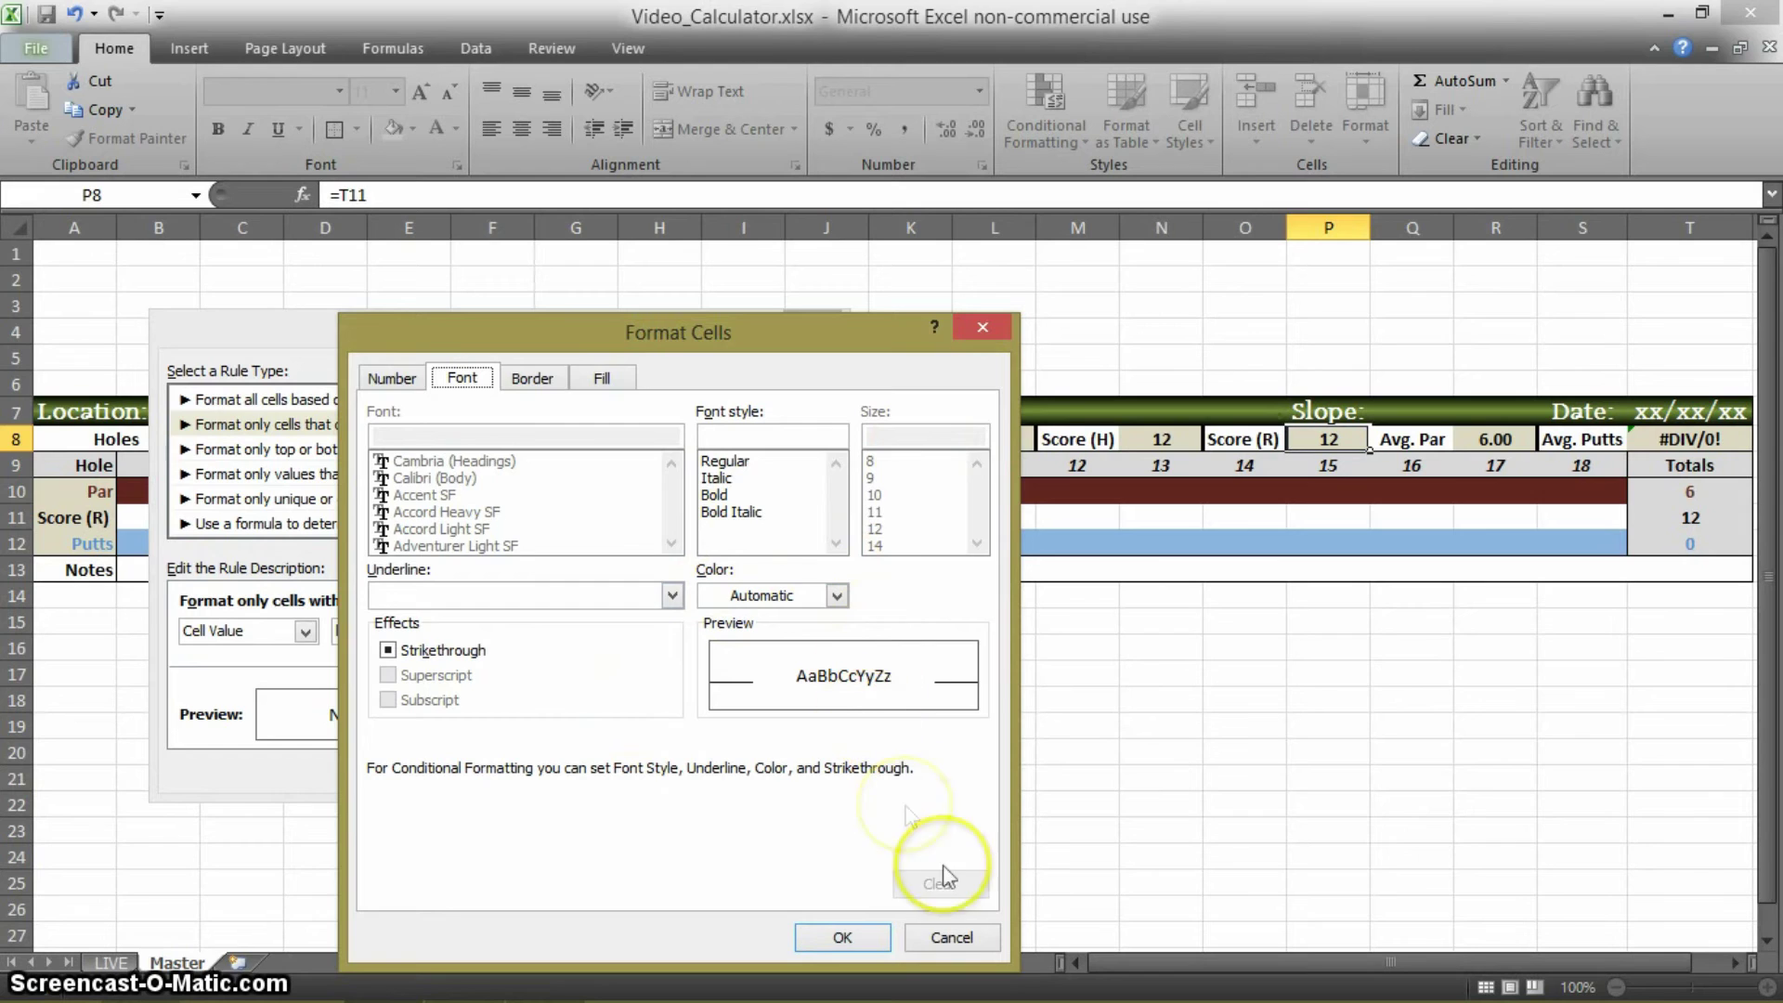
pyautogui.click(948, 936)
pyautogui.click(1181, 440)
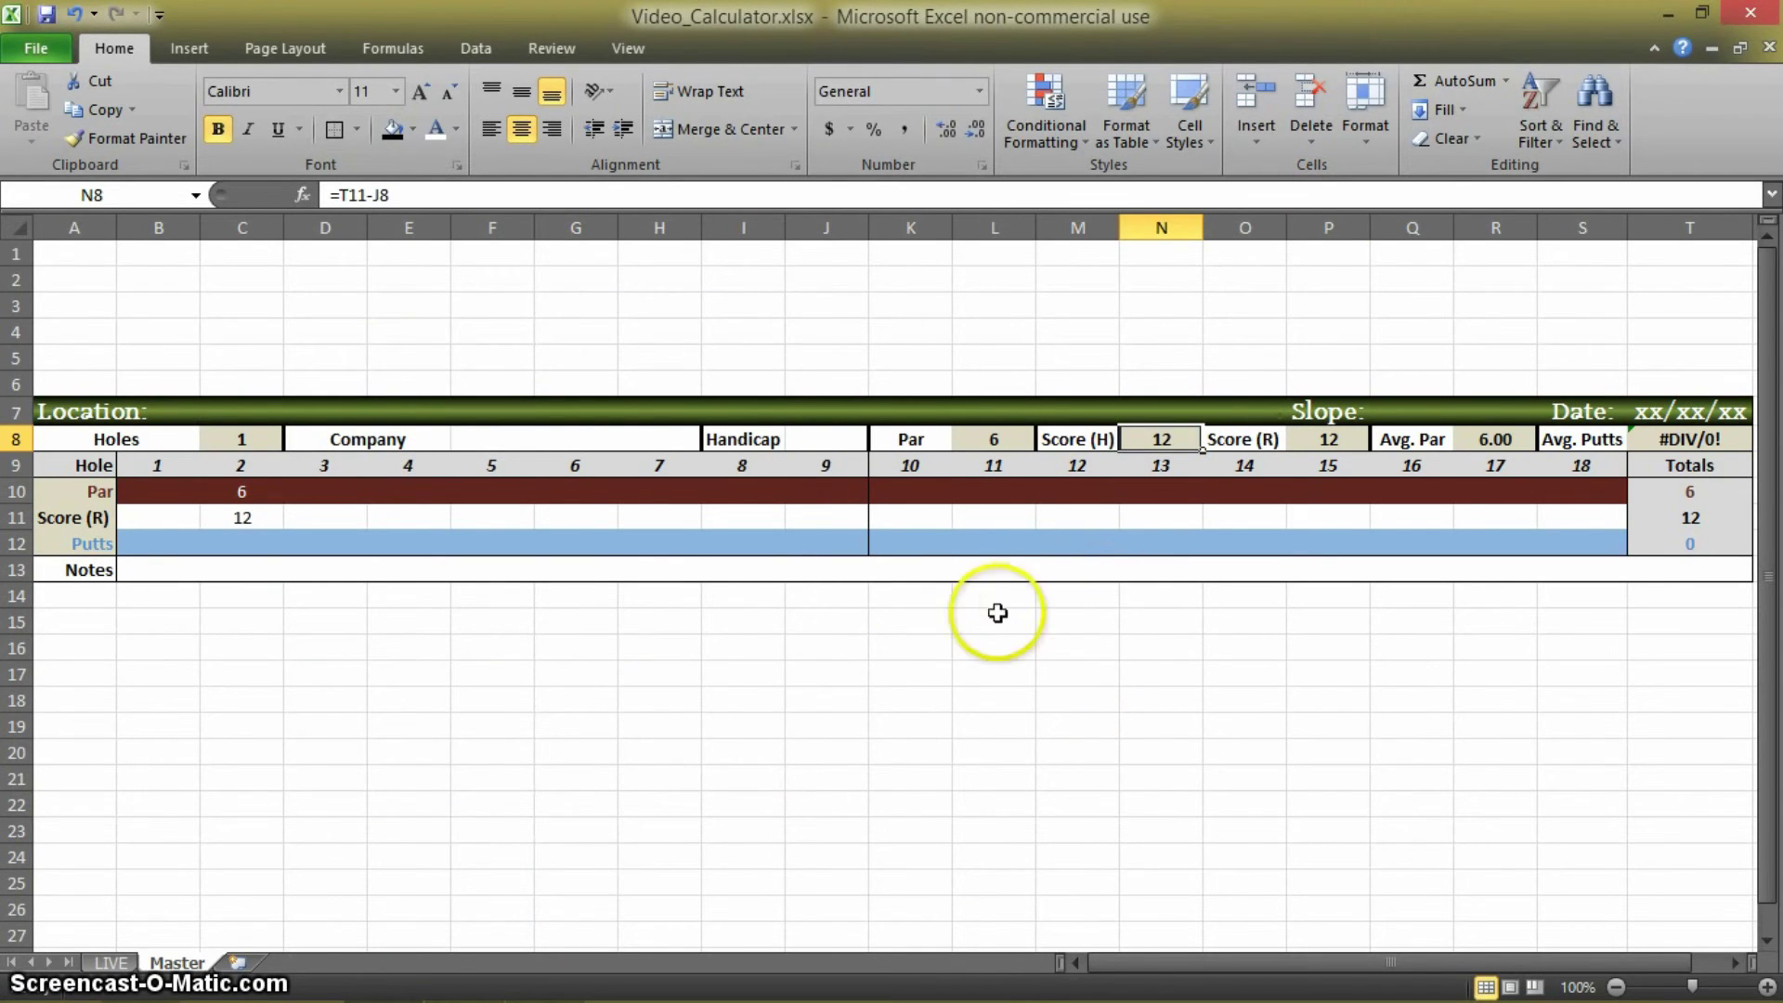
pyautogui.hotkey('ctrl', 'pageup')
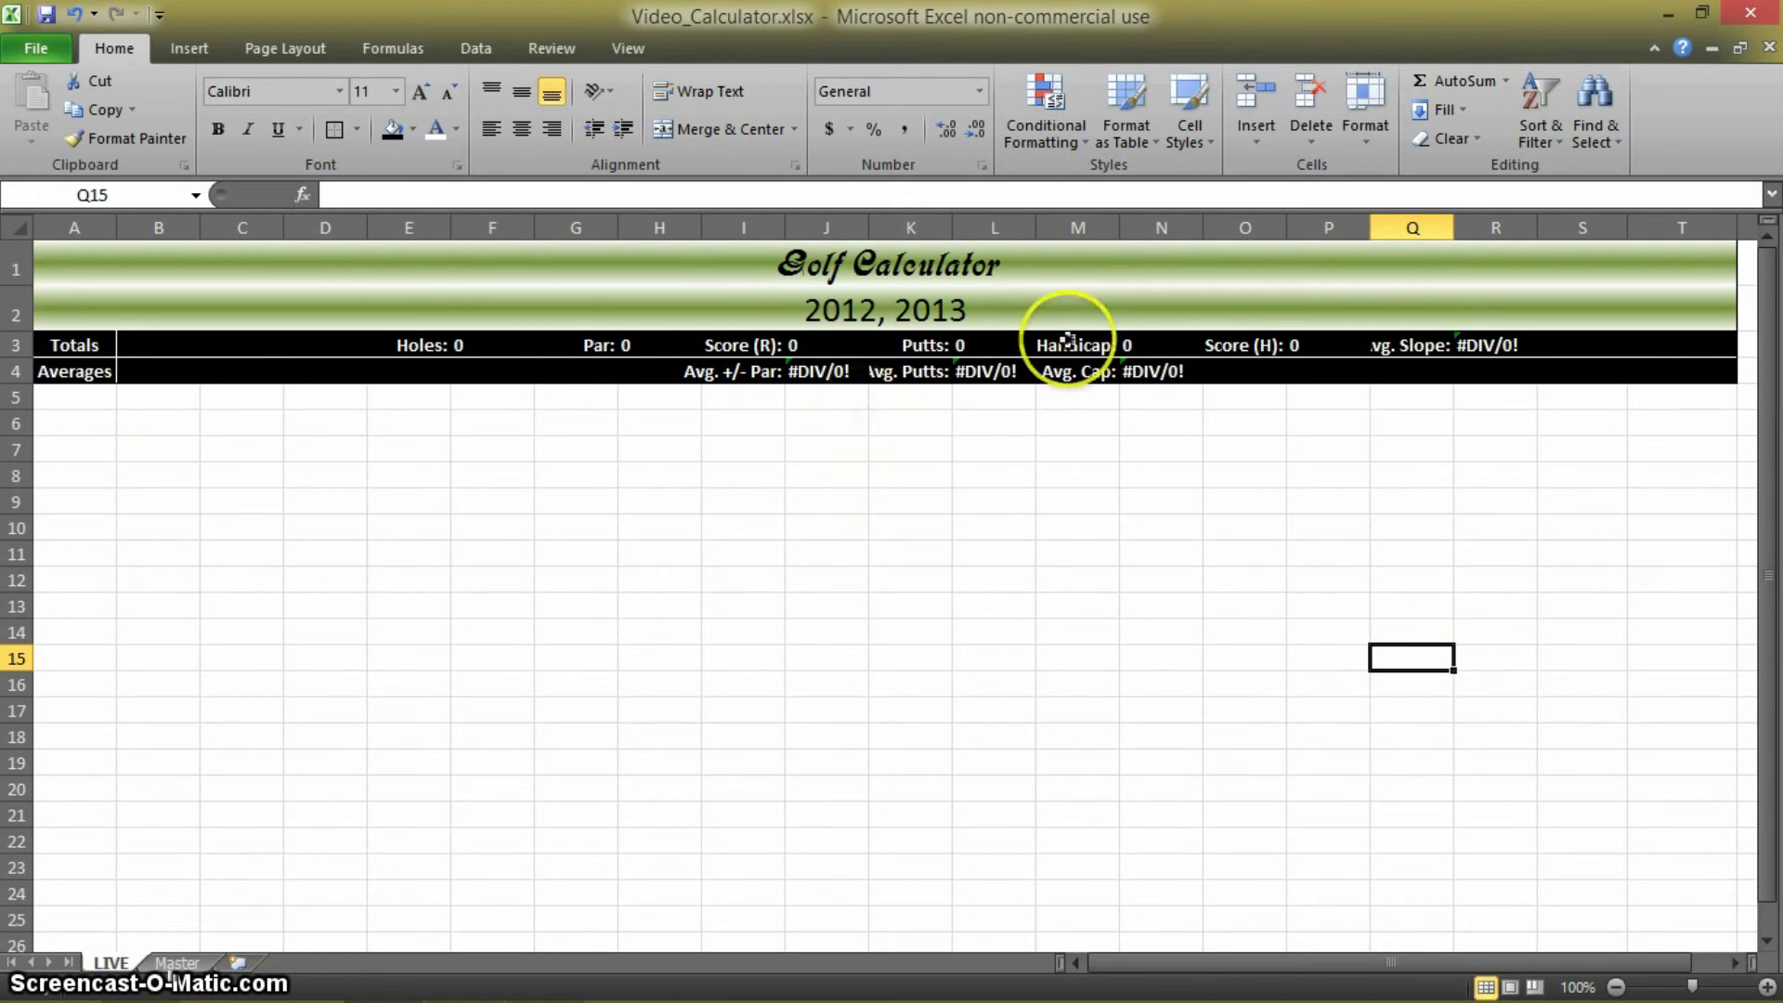
pyautogui.click(825, 372)
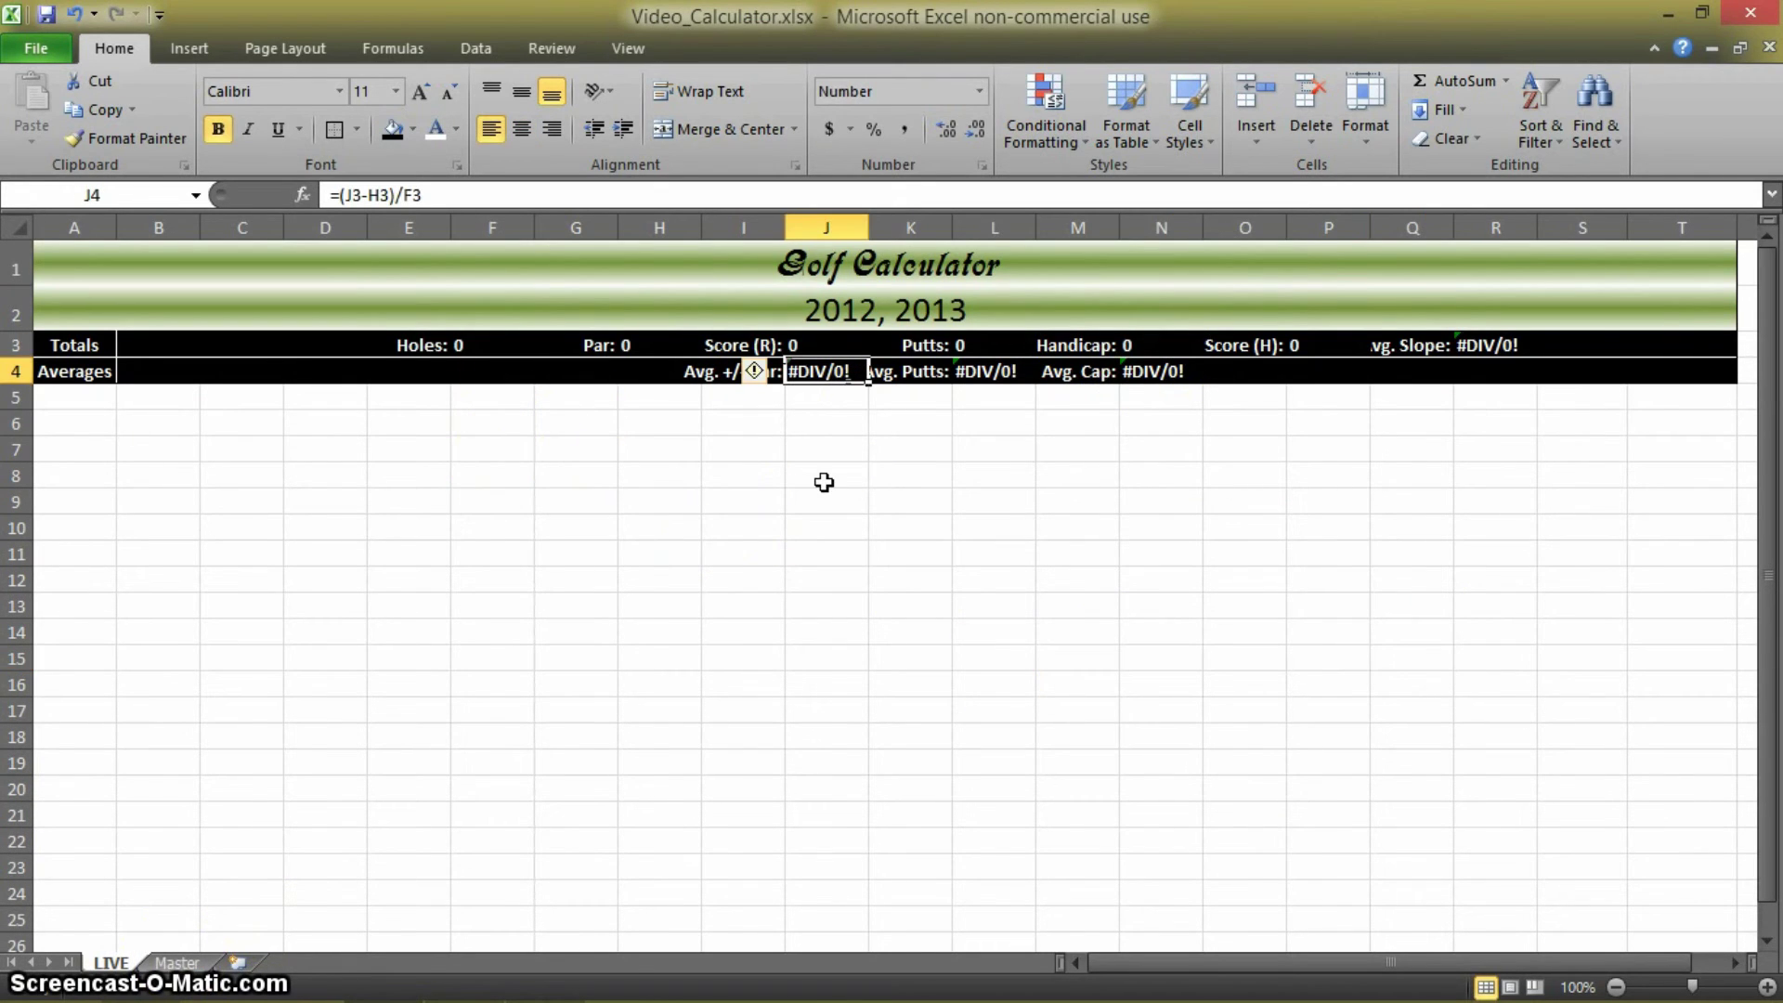
pyautogui.click(786, 394)
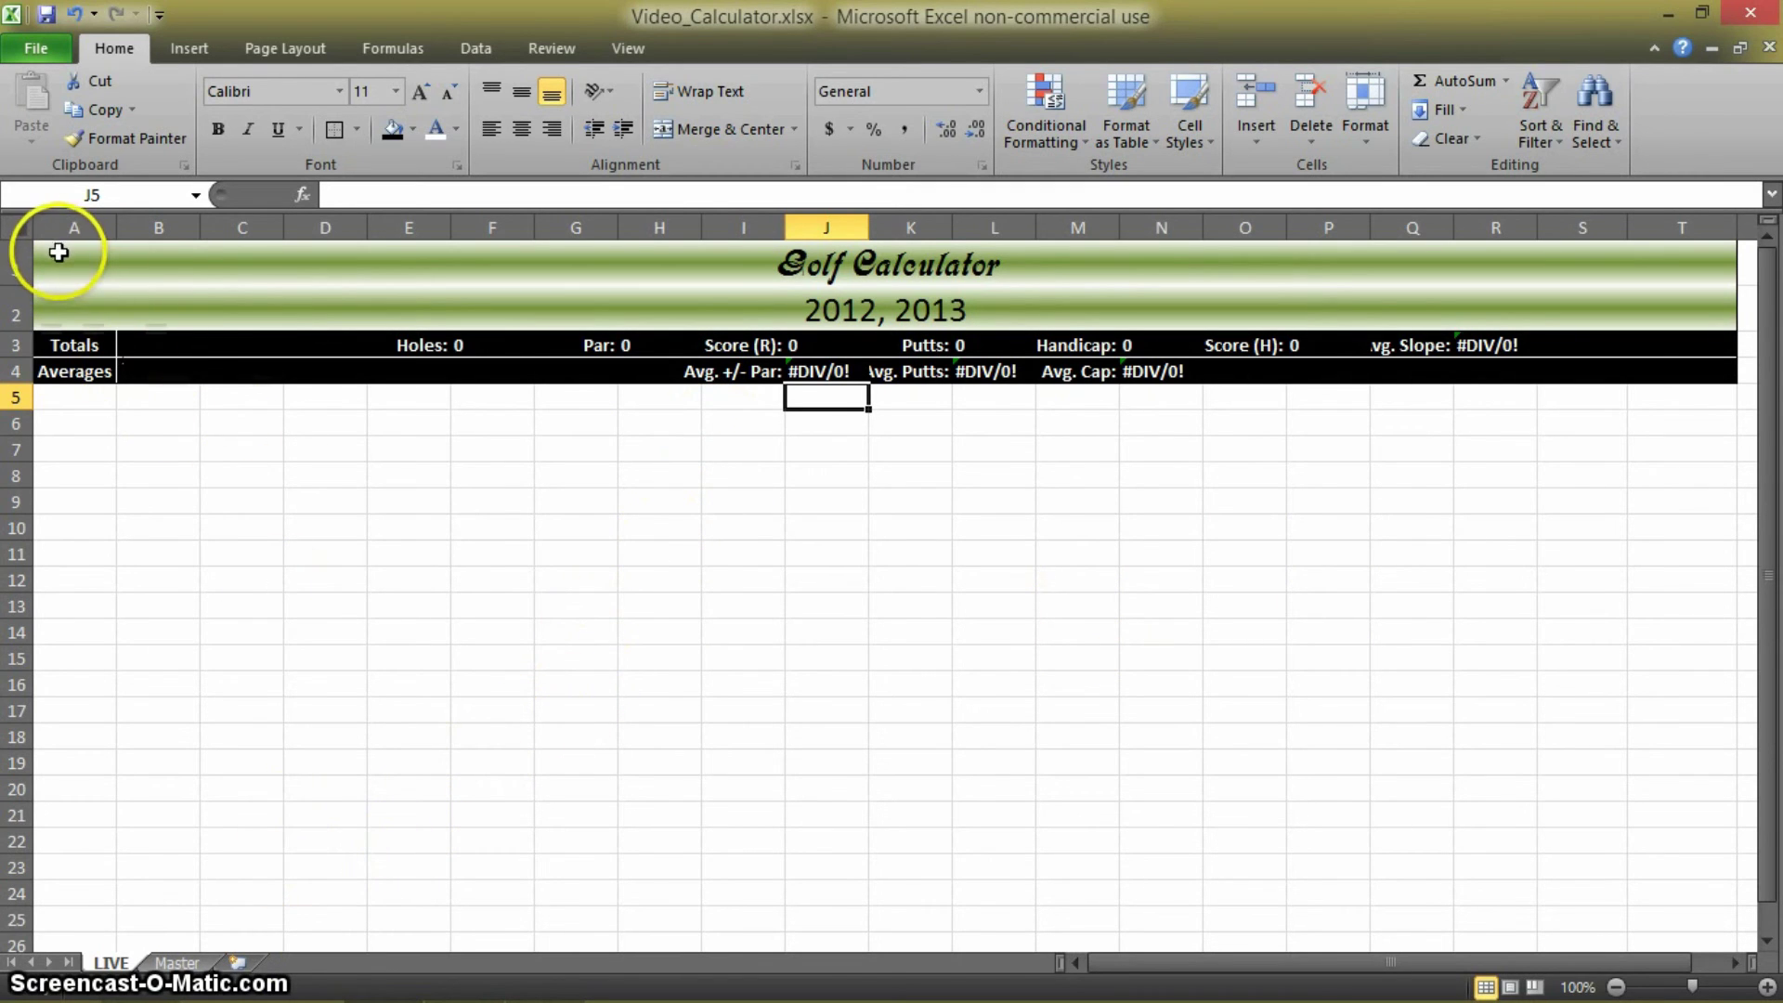
pyautogui.moveTo(59, 252); pyautogui.dragTo(1677, 368)
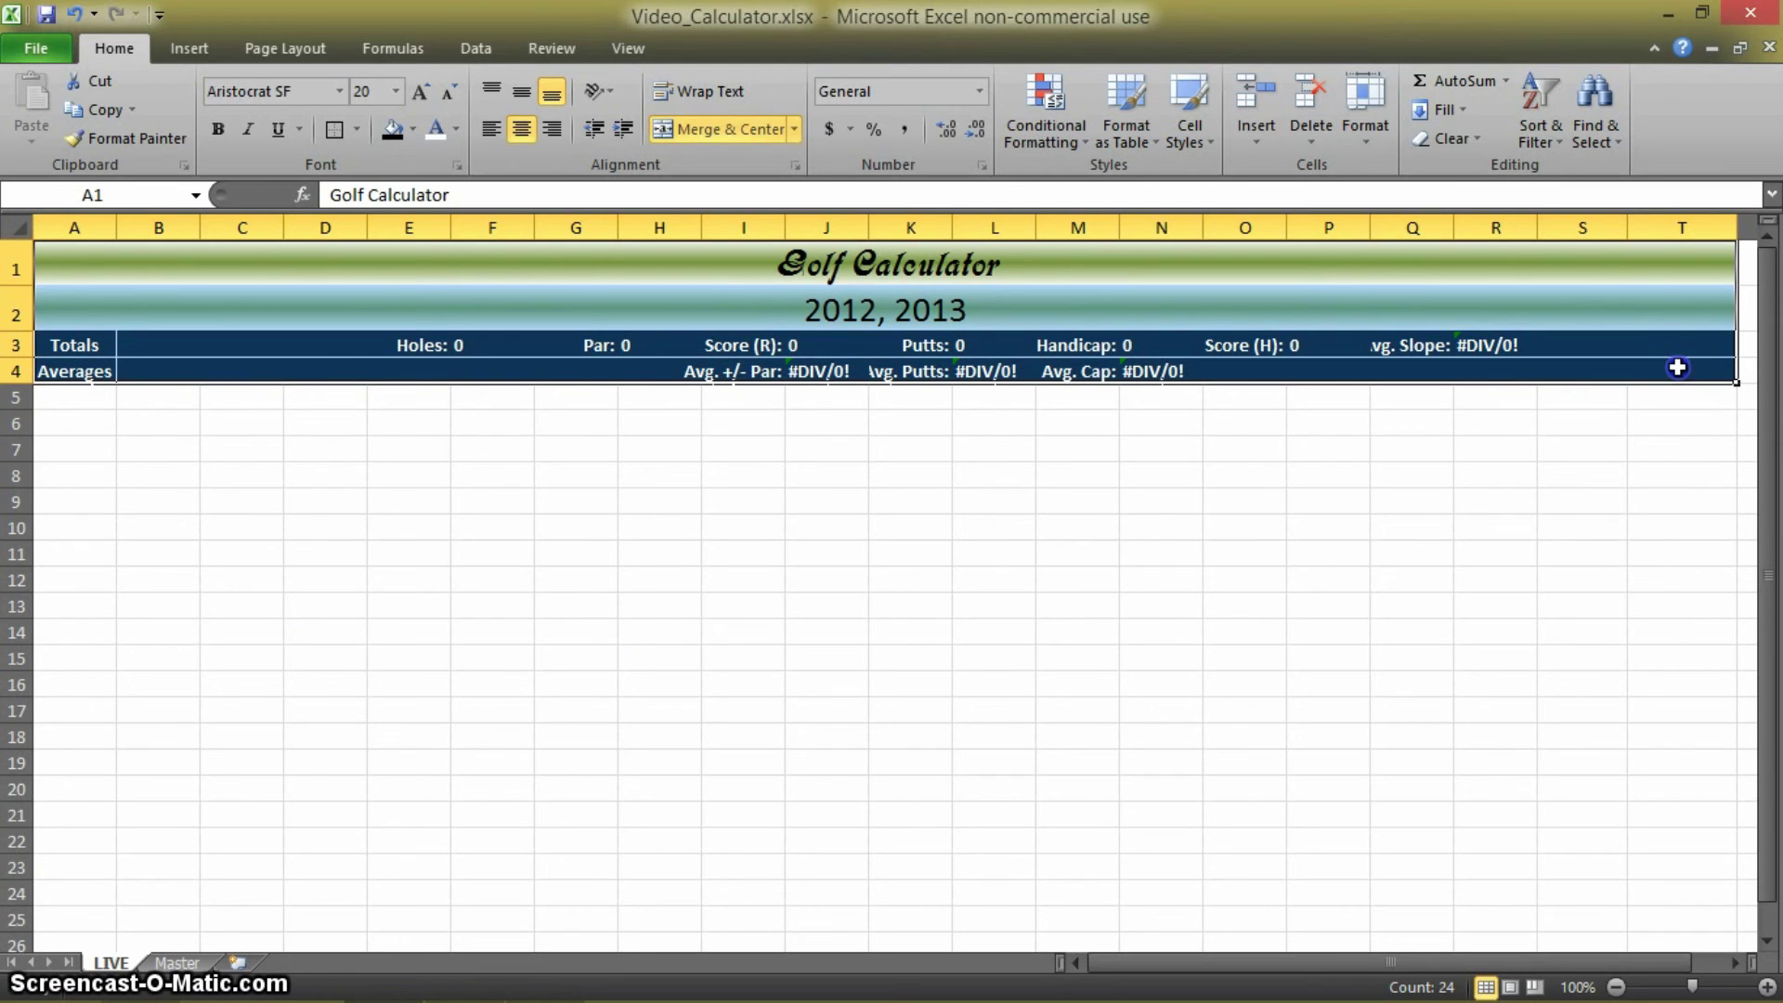
pyautogui.hotkey('ctrl', 'c')
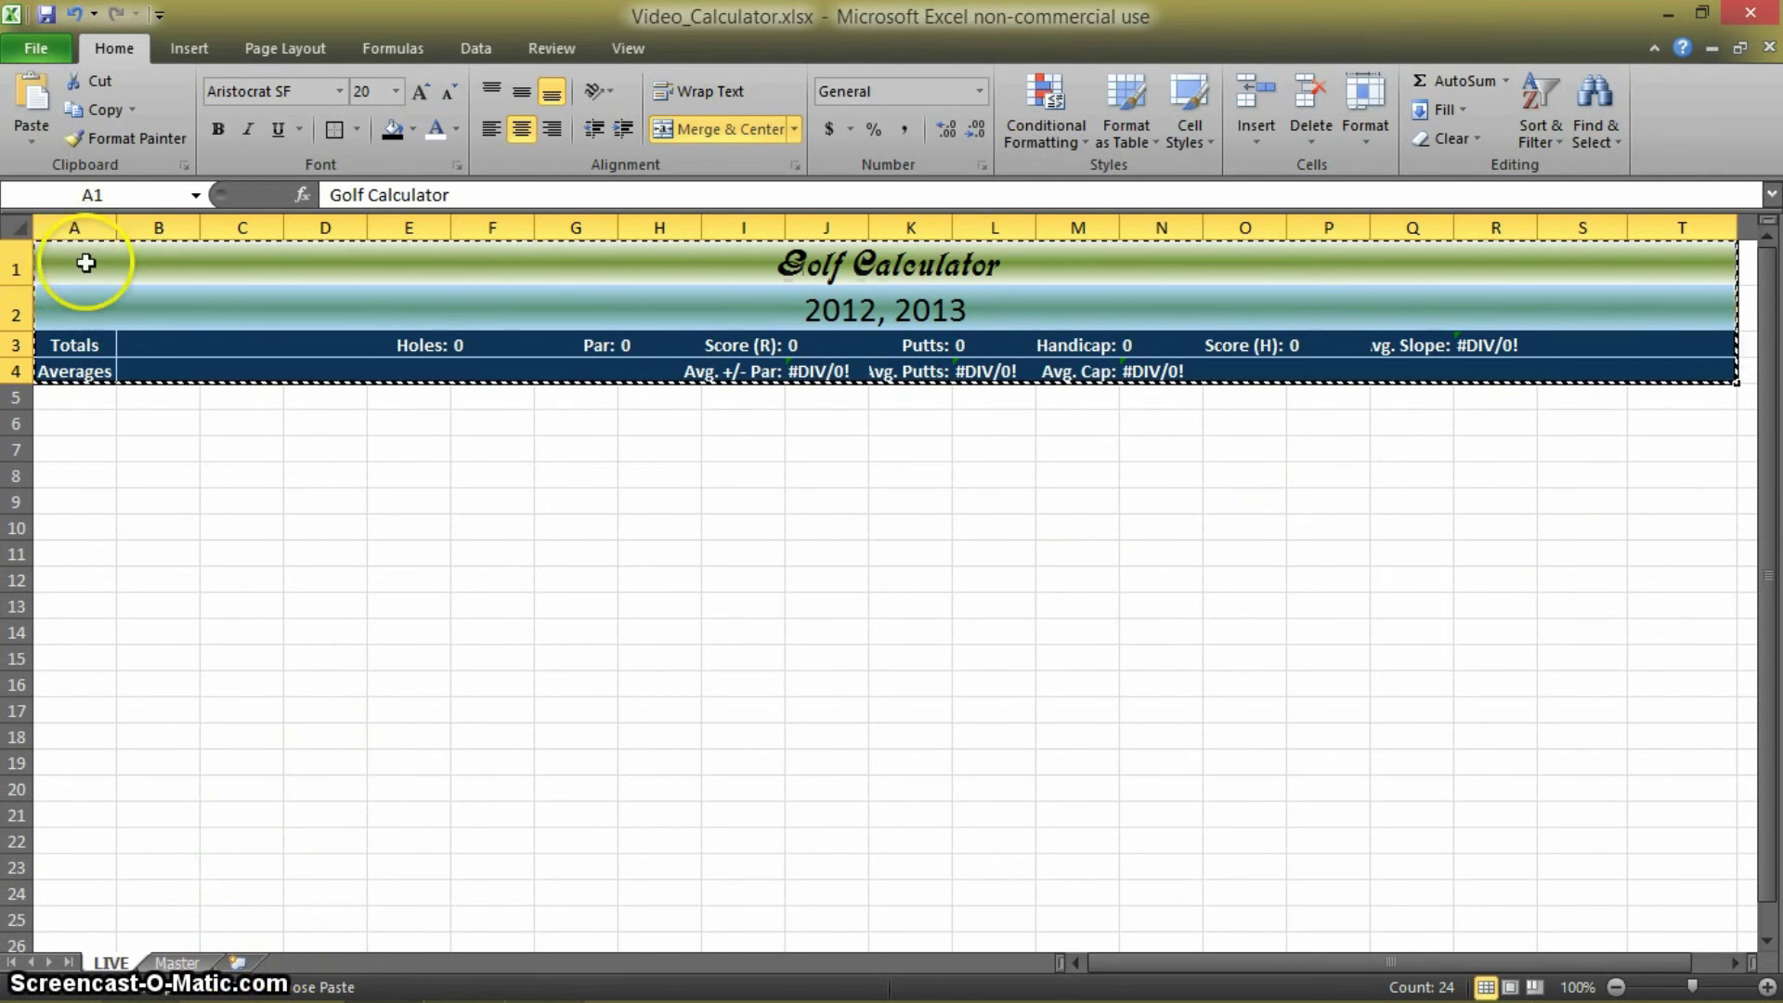
pyautogui.press('Escape')
pyautogui.click(325, 502)
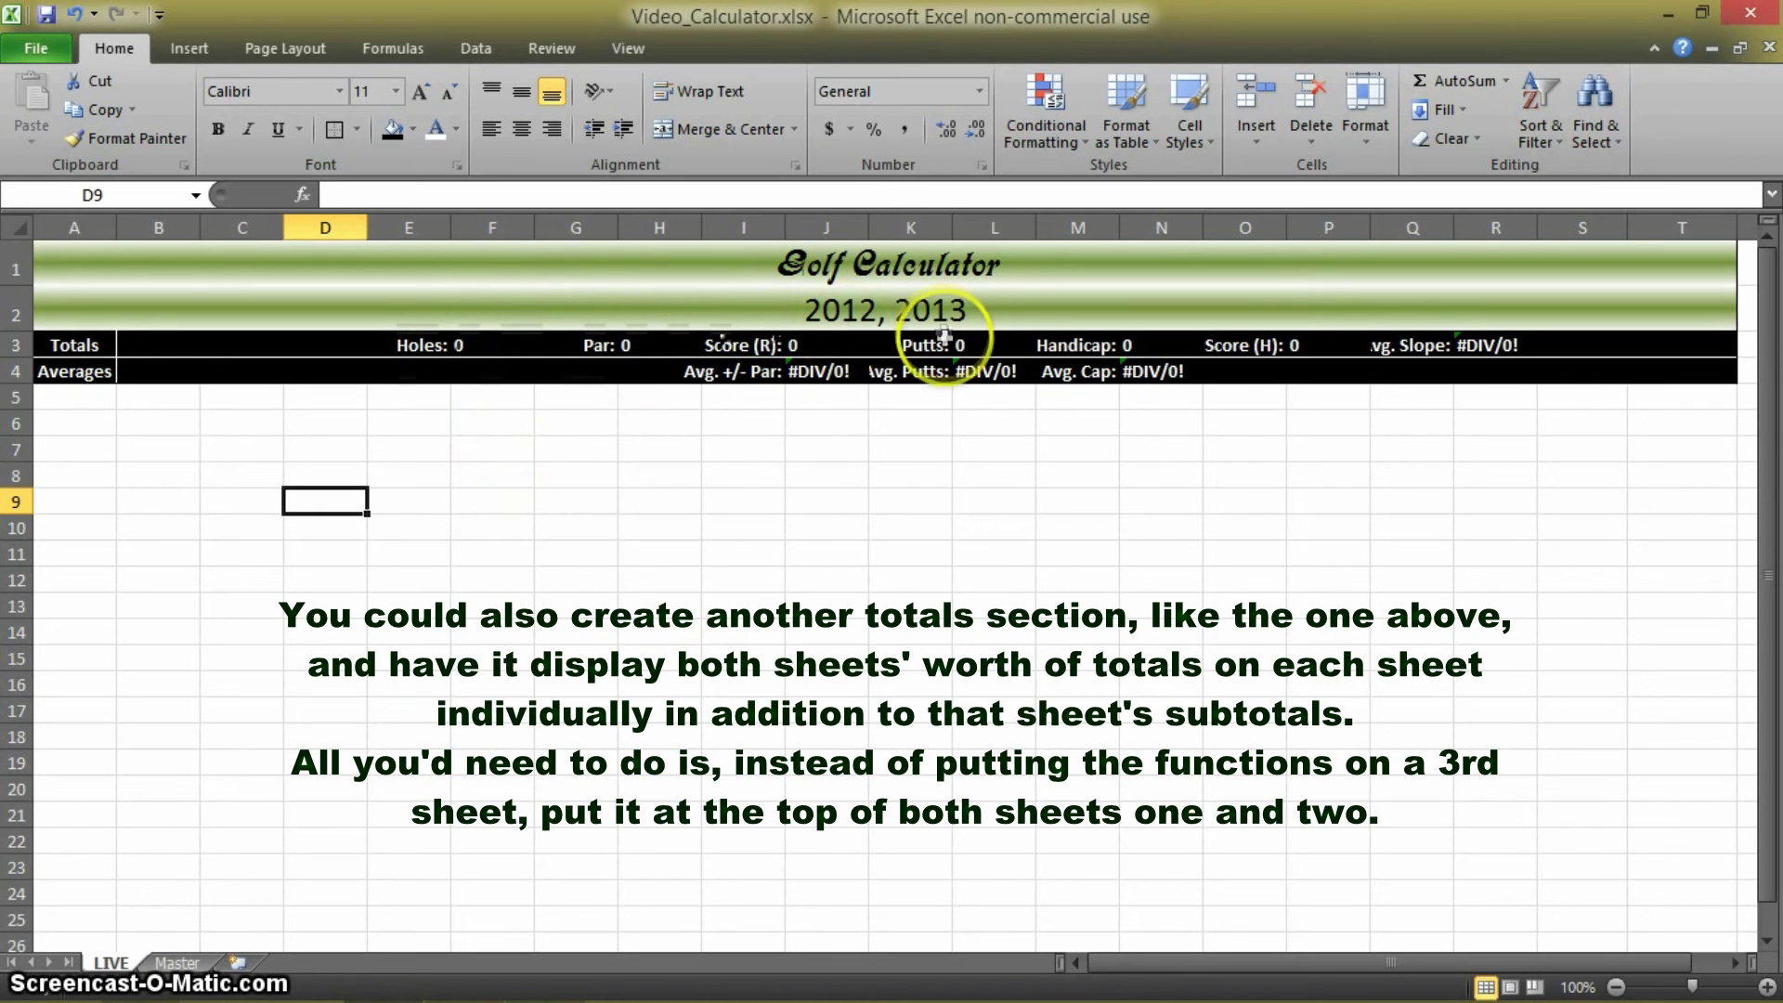
# Enter the test formula =F3+F5 in cell F15, which returns 0
pyautogui.click(492, 345)
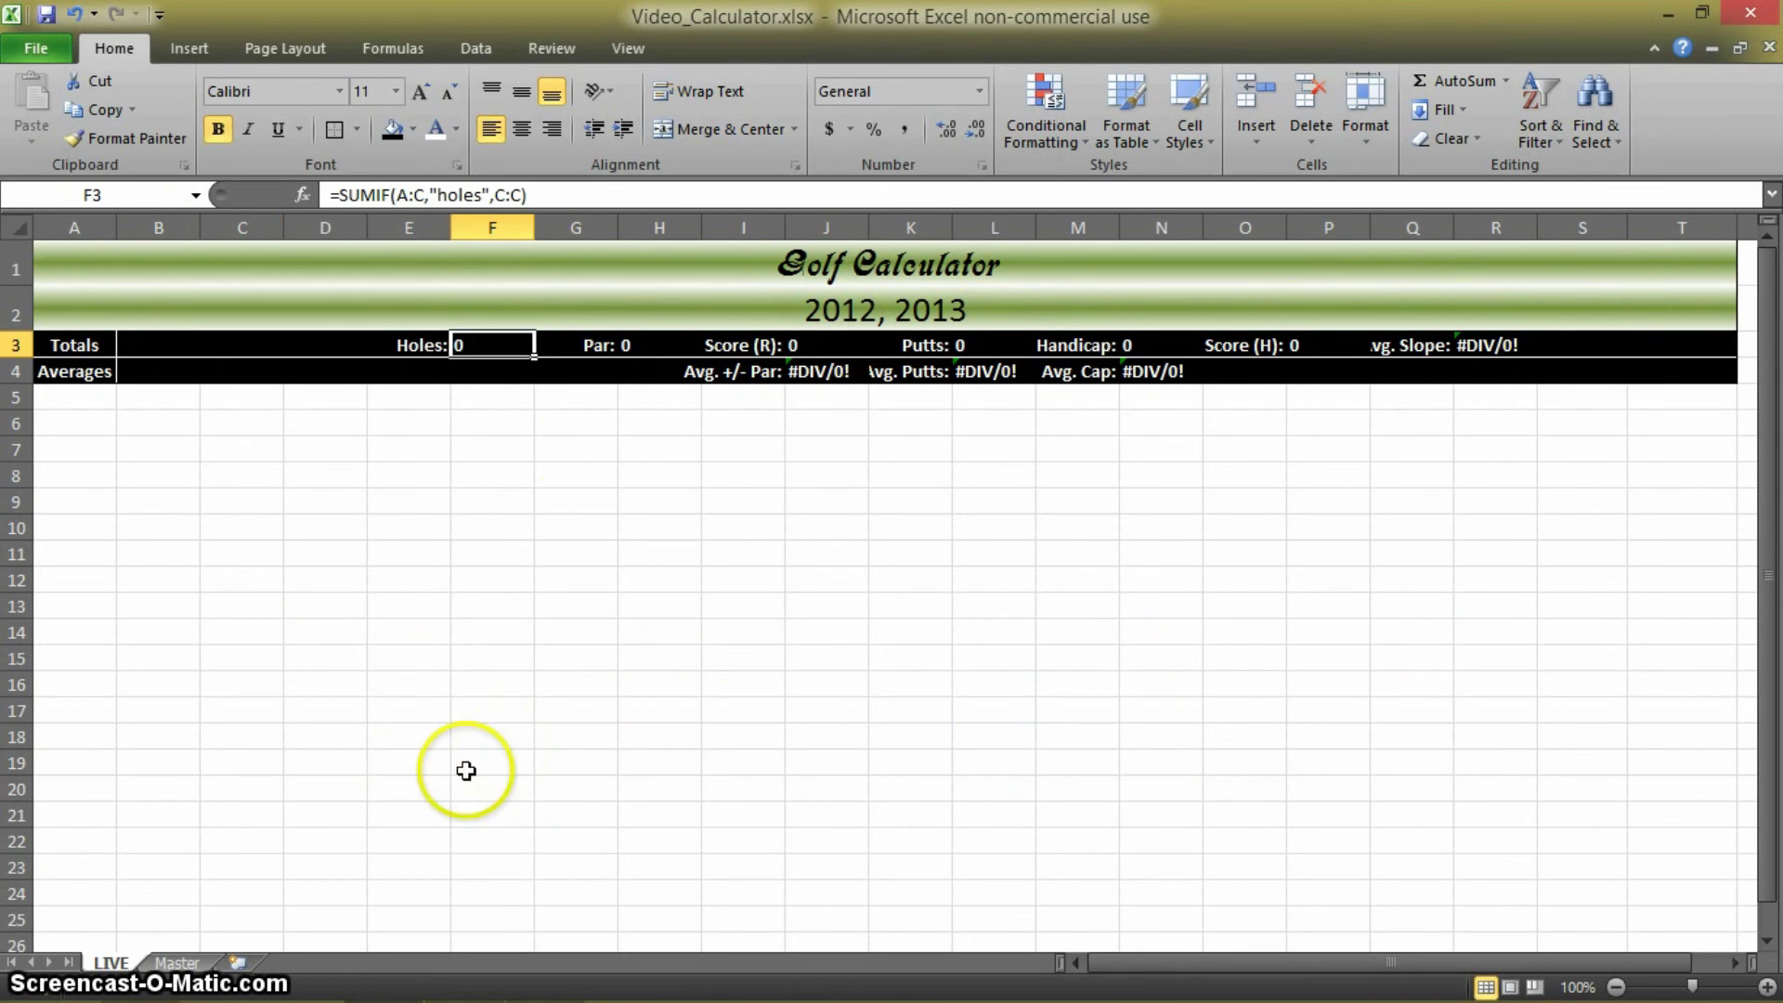
pyautogui.click(477, 659)
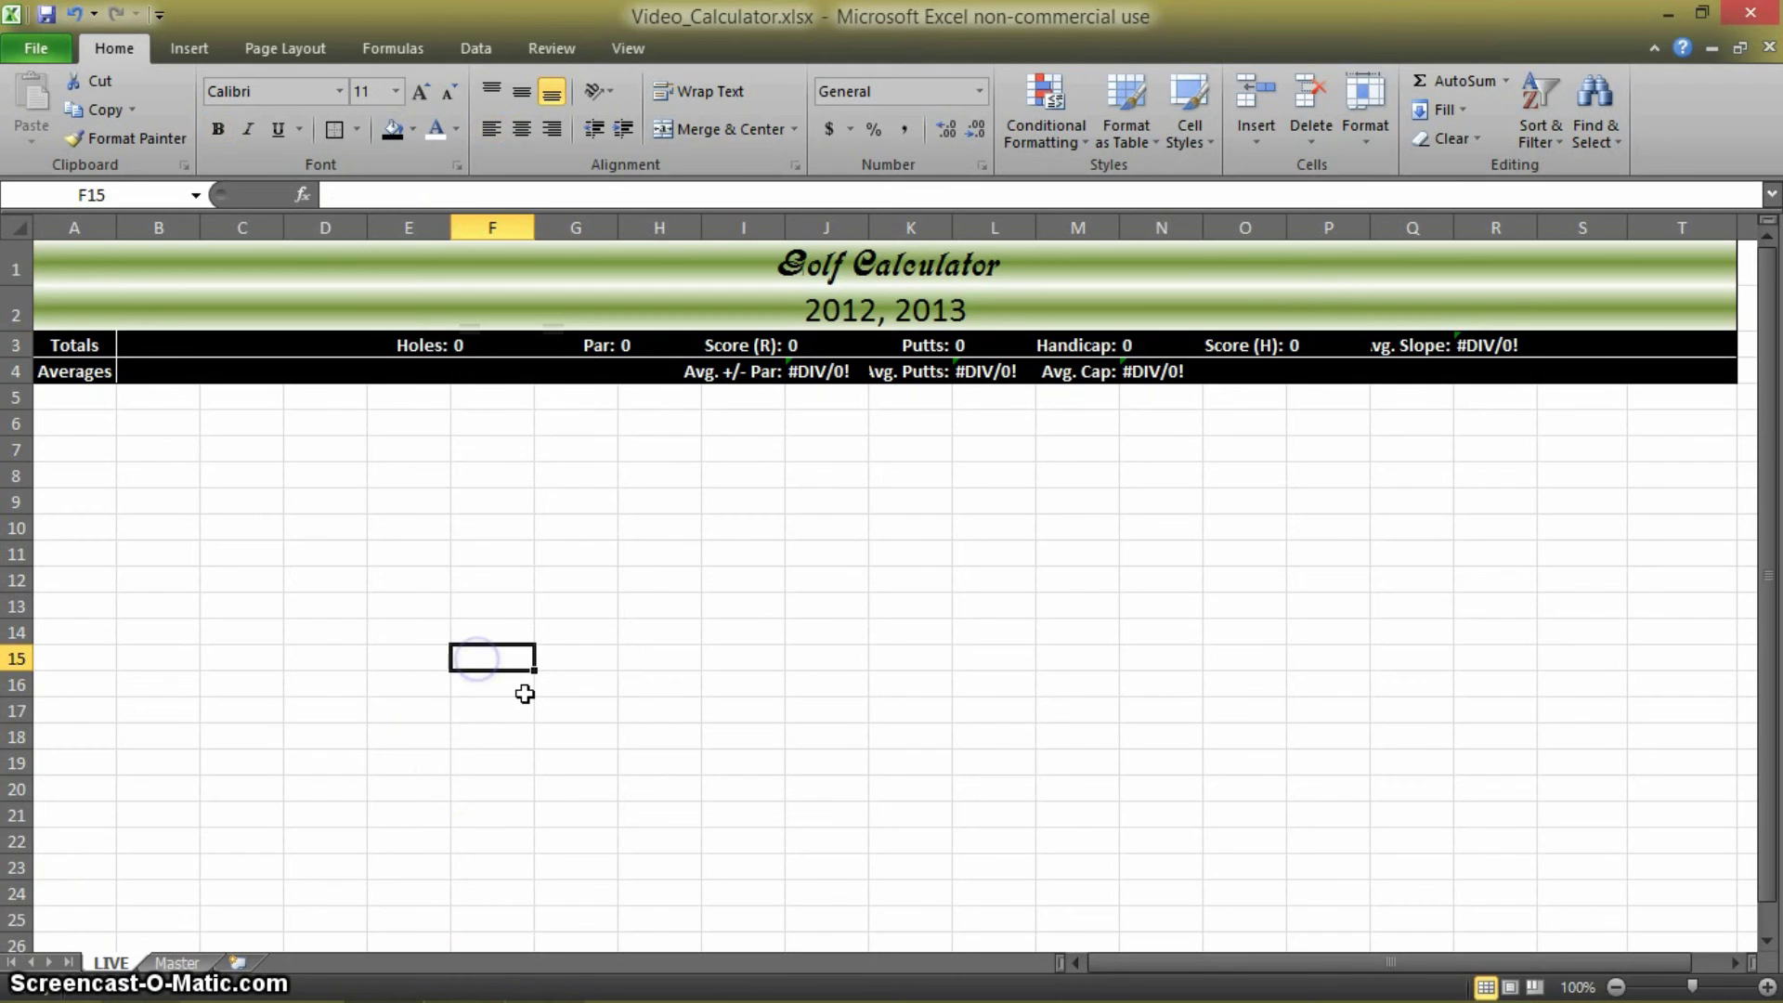
pyautogui.write('=')
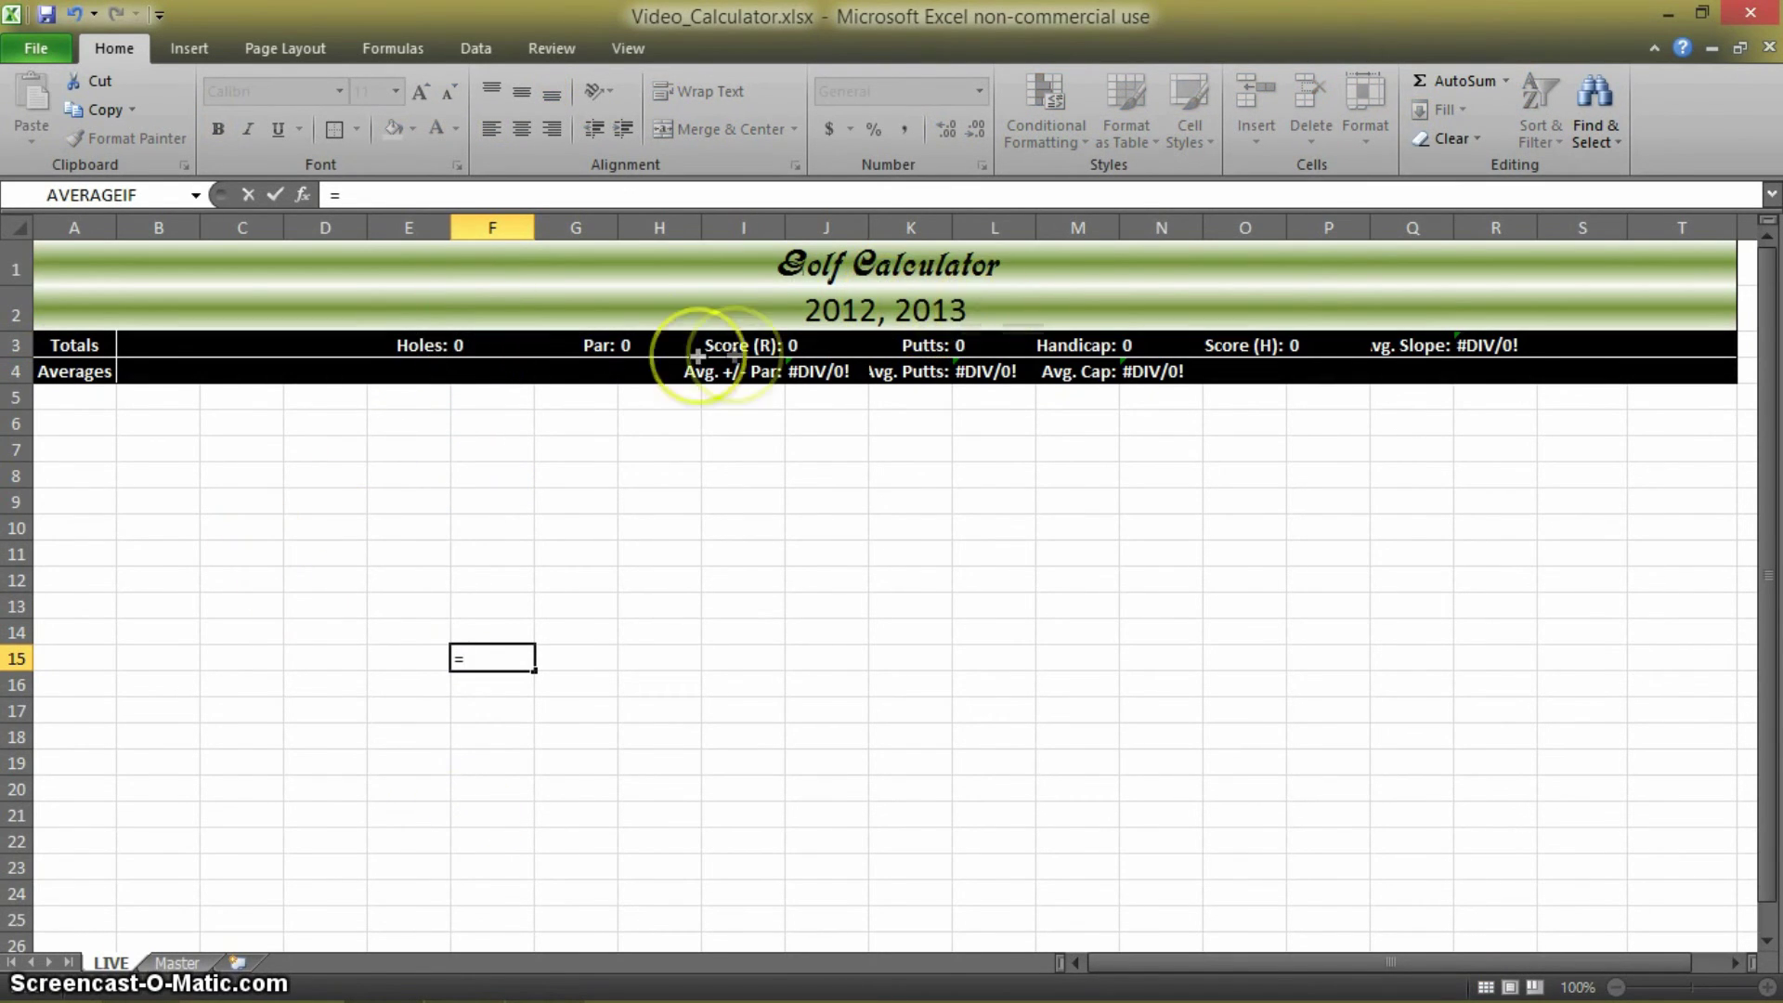
pyautogui.click(472, 349)
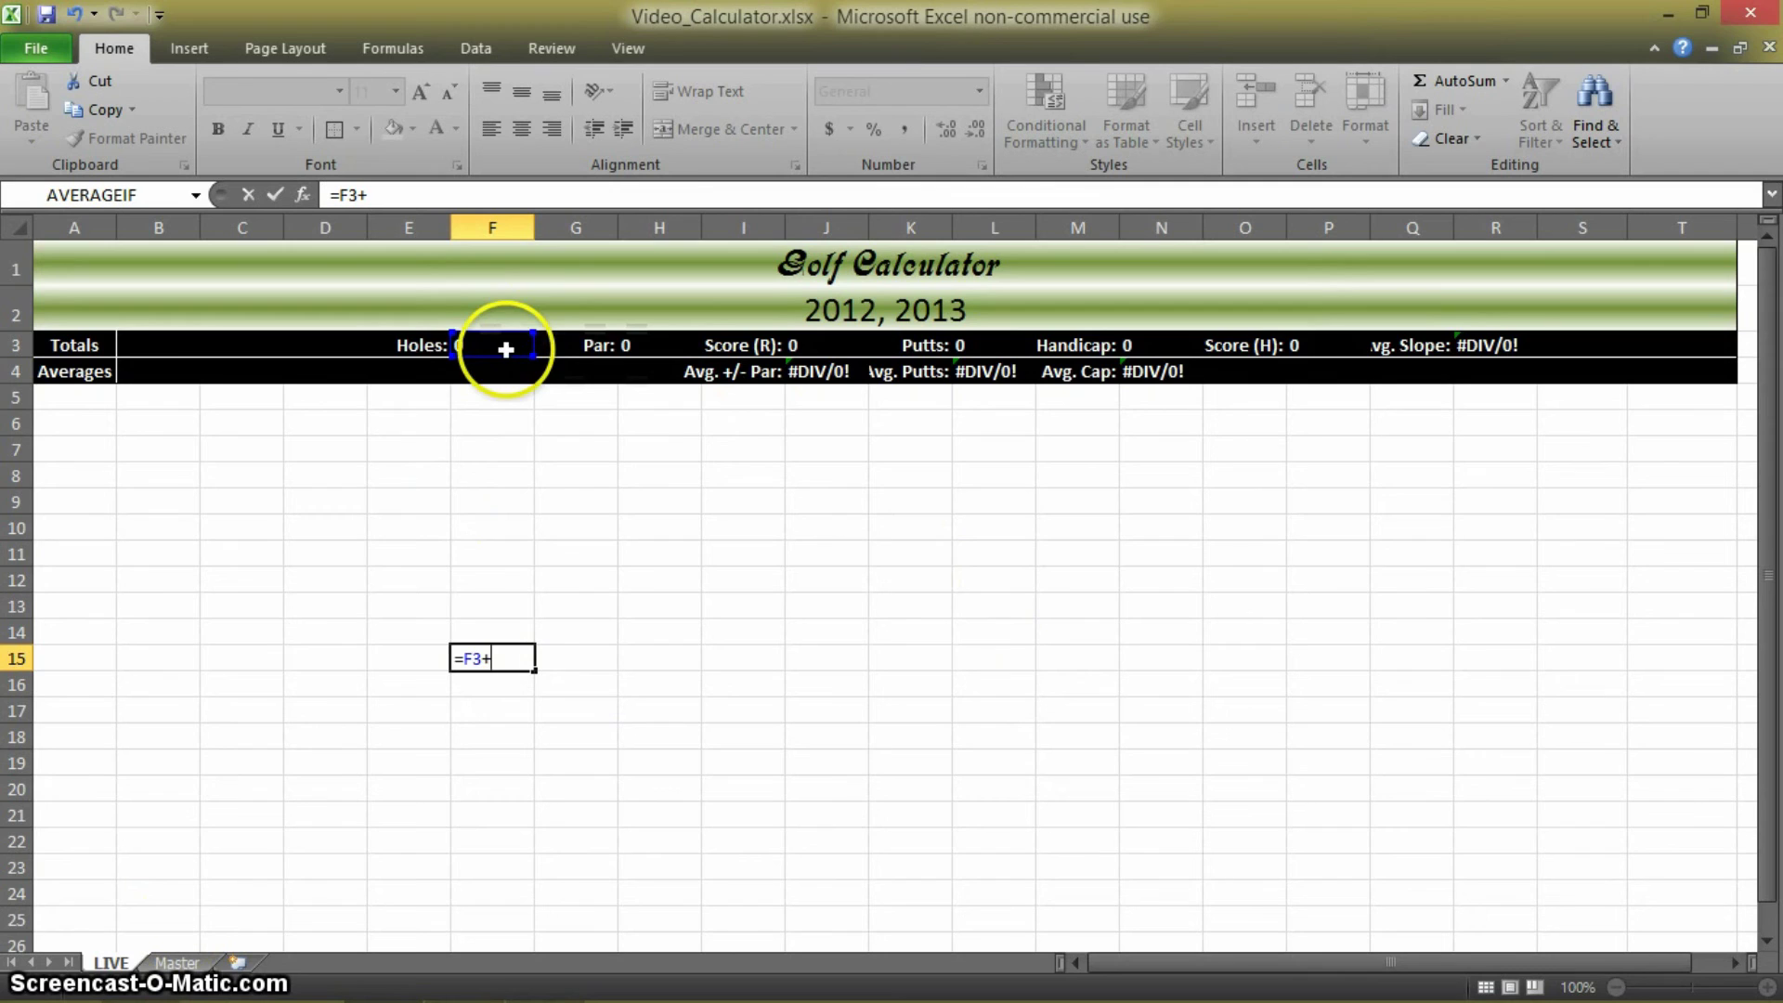
pyautogui.click(474, 402)
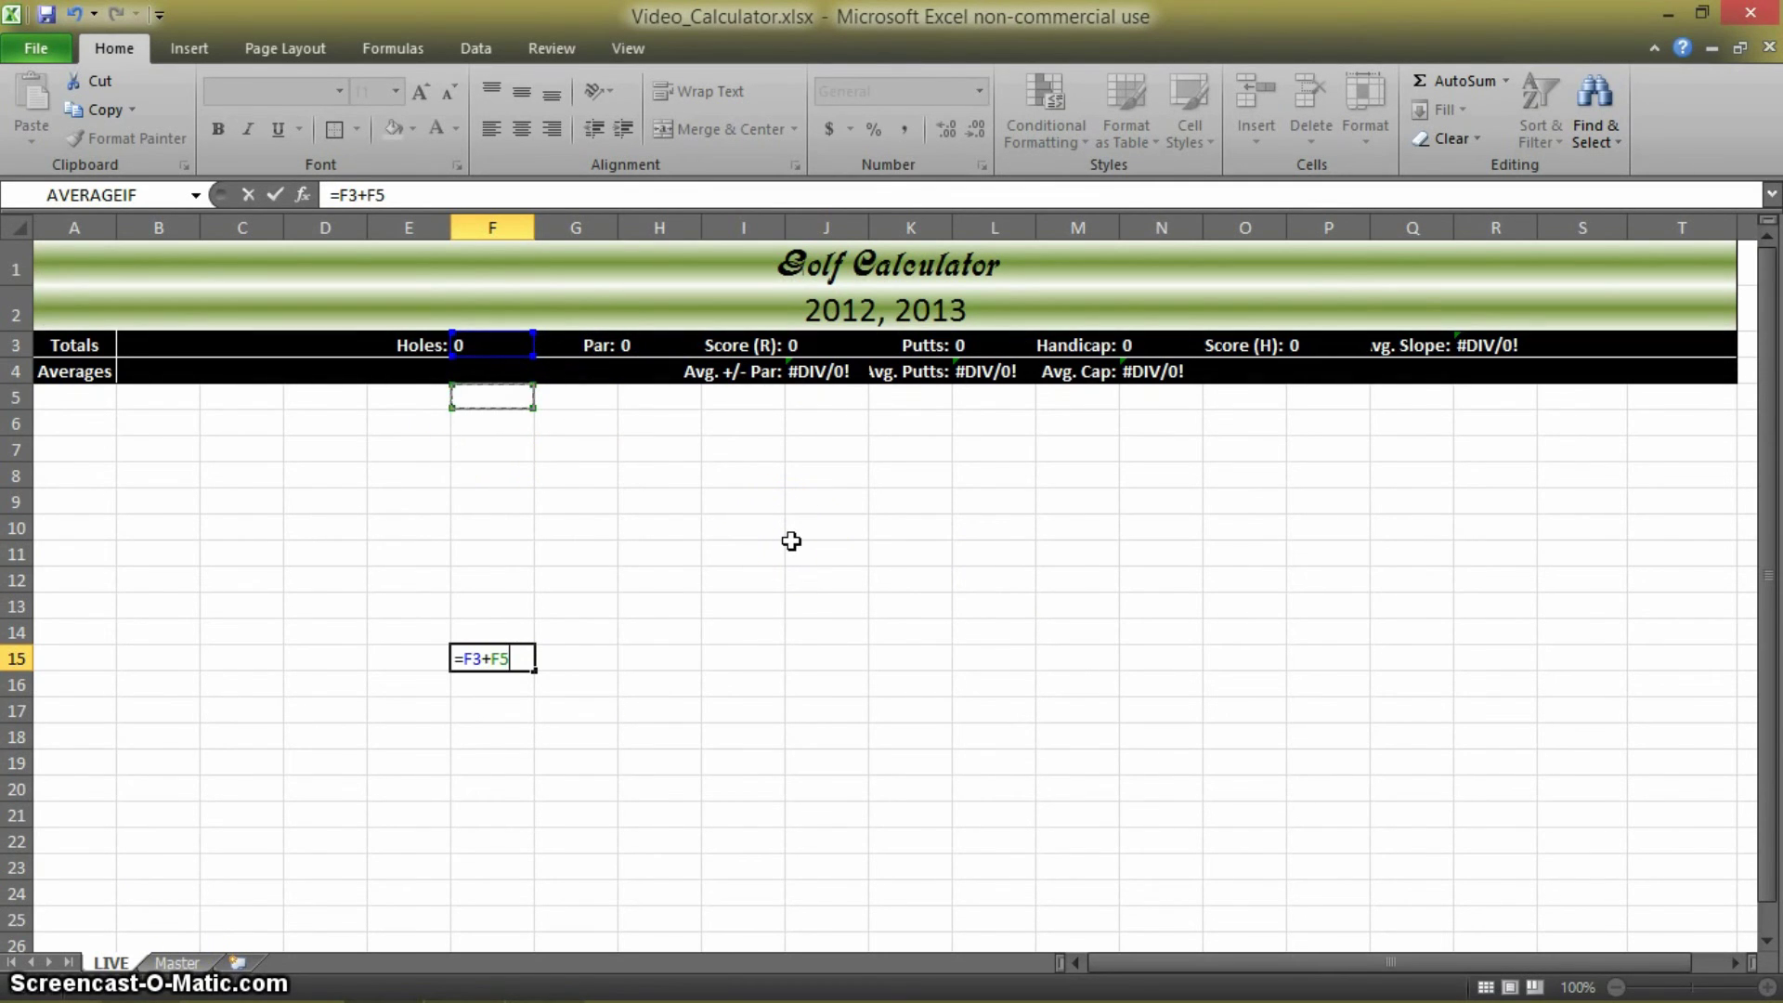
pyautogui.press('Return')
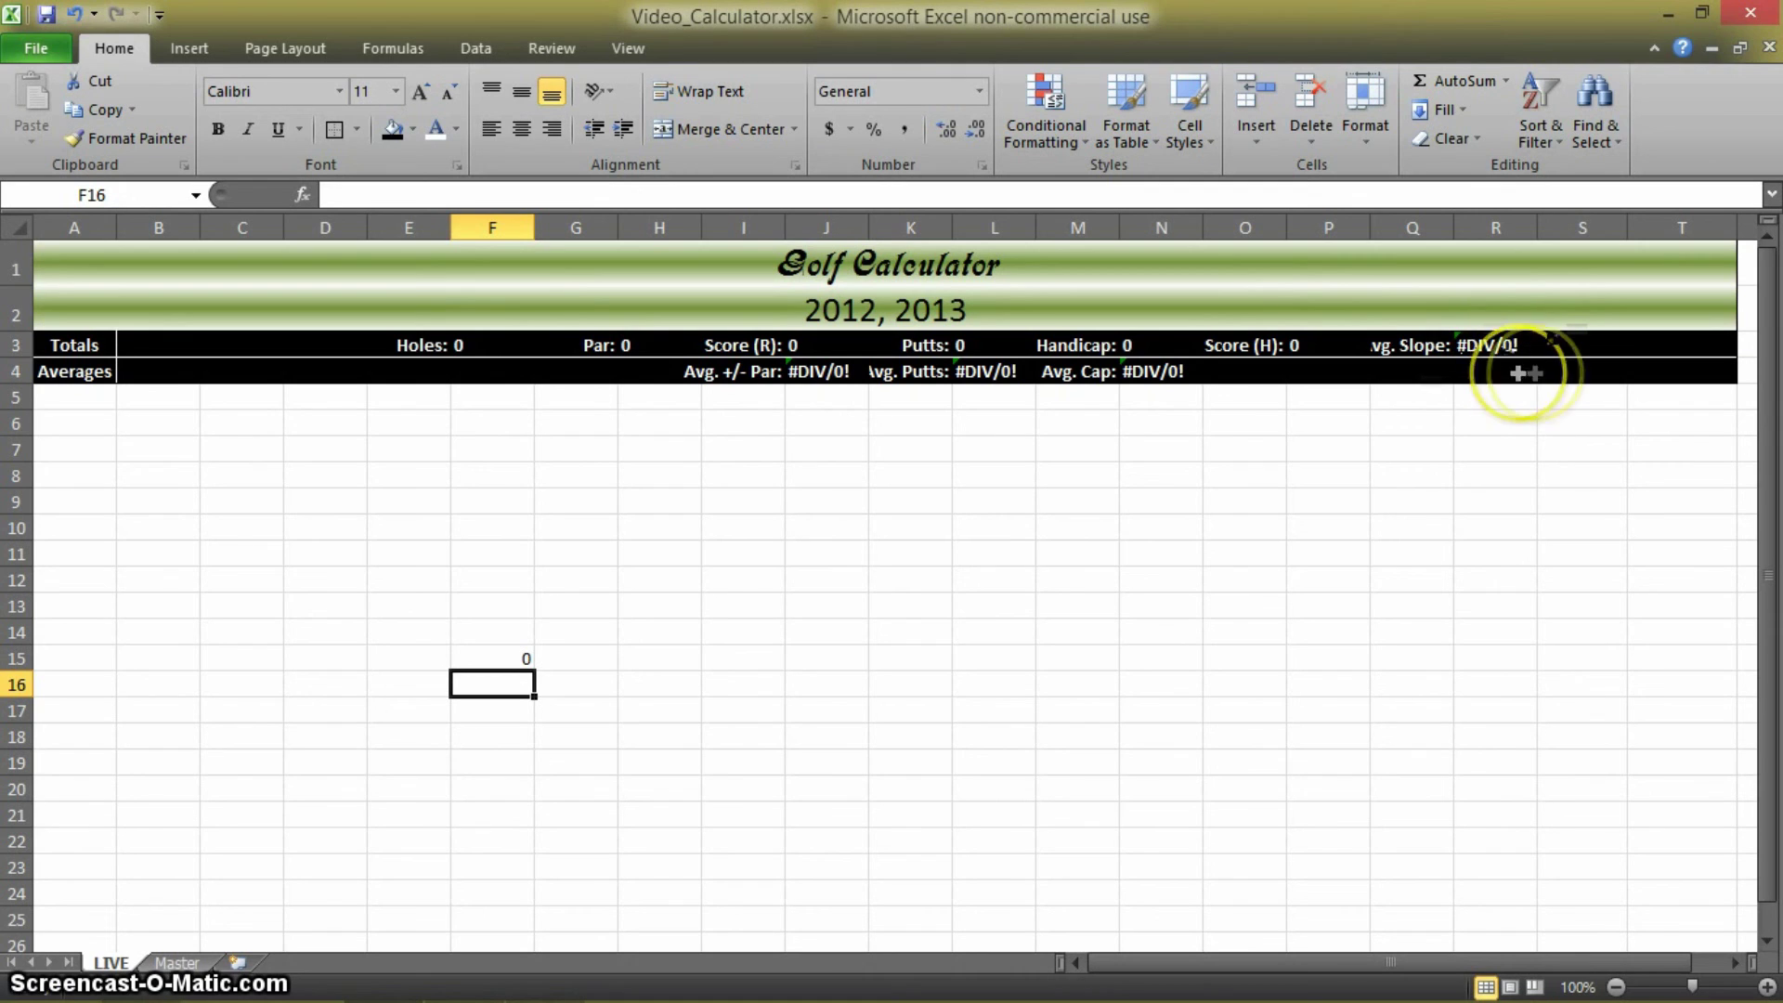
# Start an =AVERAGE( formula in F14 referencing R3, then cancel it unfinished
pyautogui.click(518, 641)
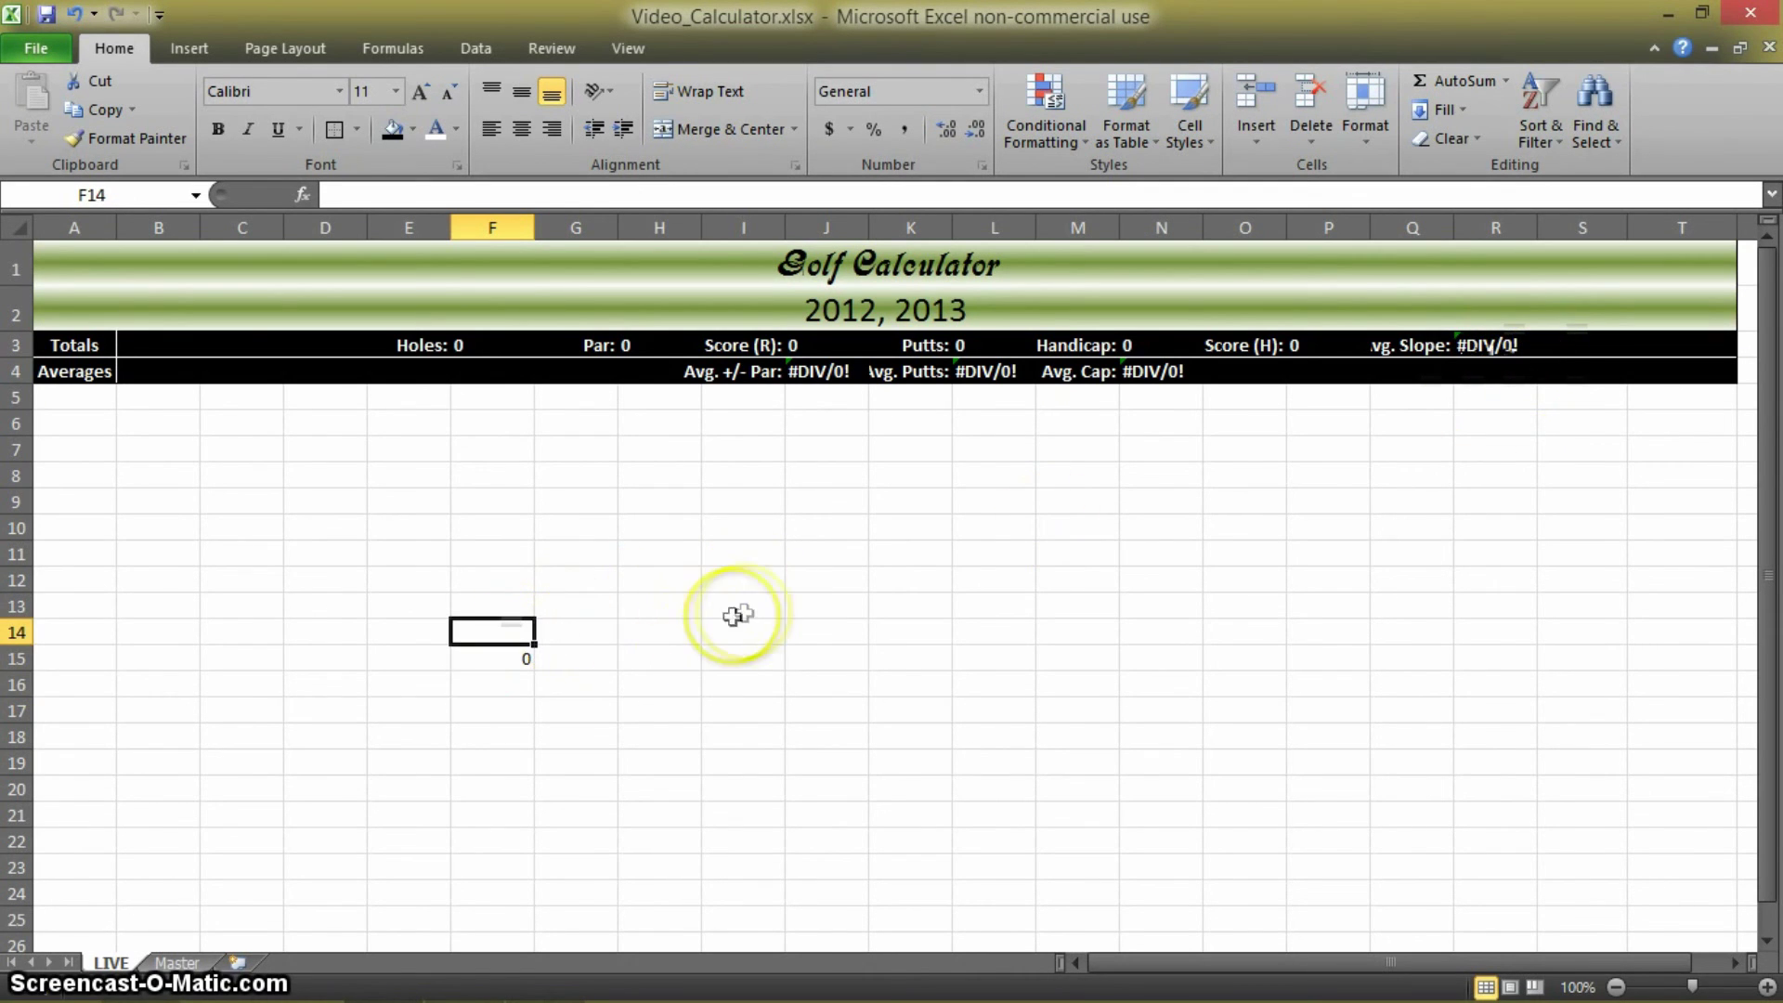
pyautogui.write('=ave')
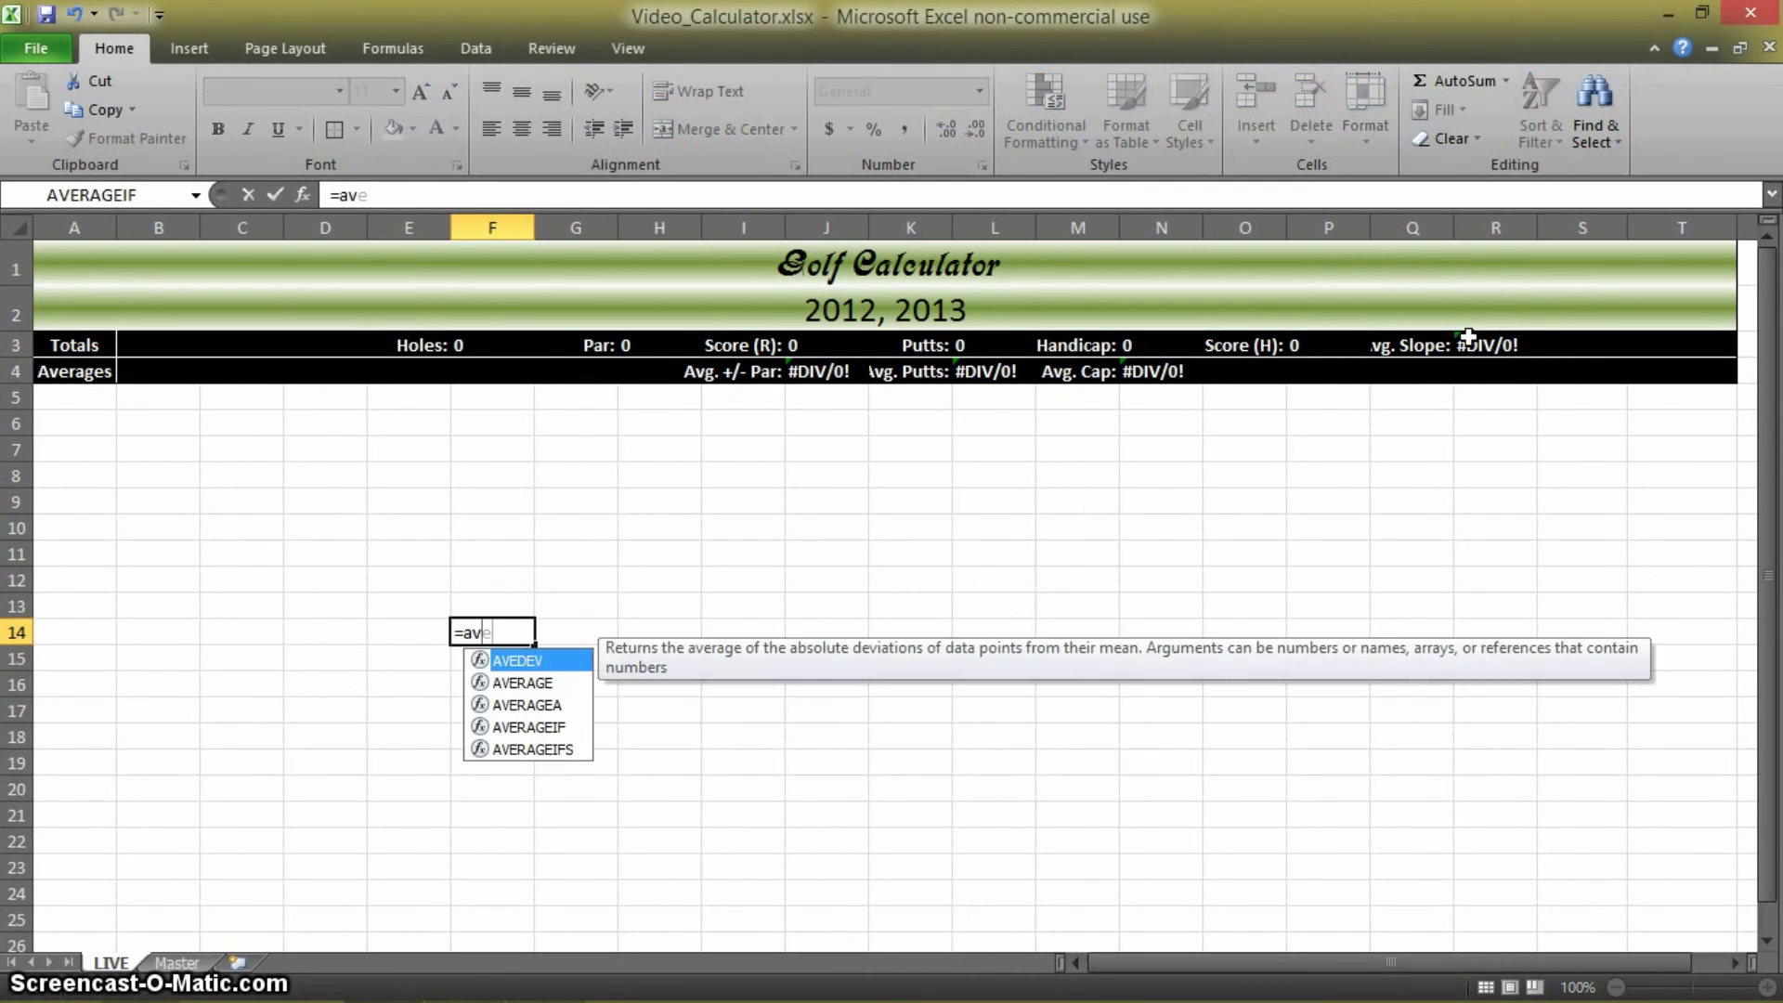
pyautogui.doubleClick(566, 683)
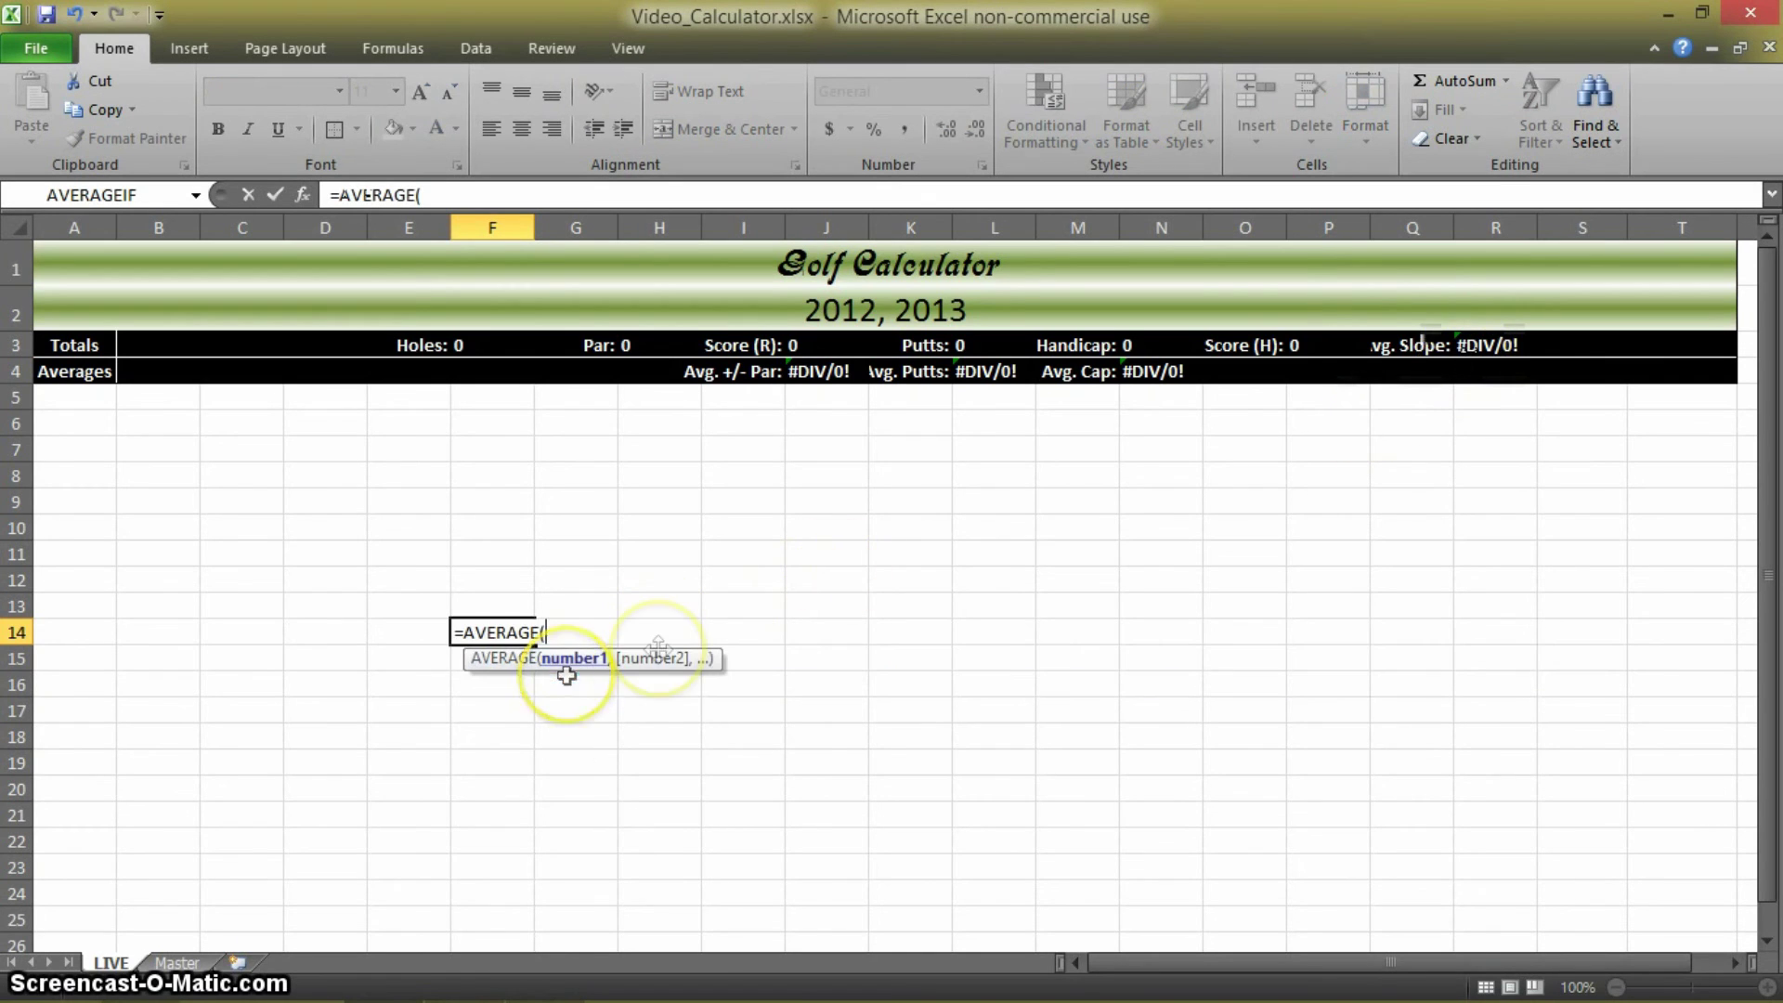
pyautogui.click(1492, 345)
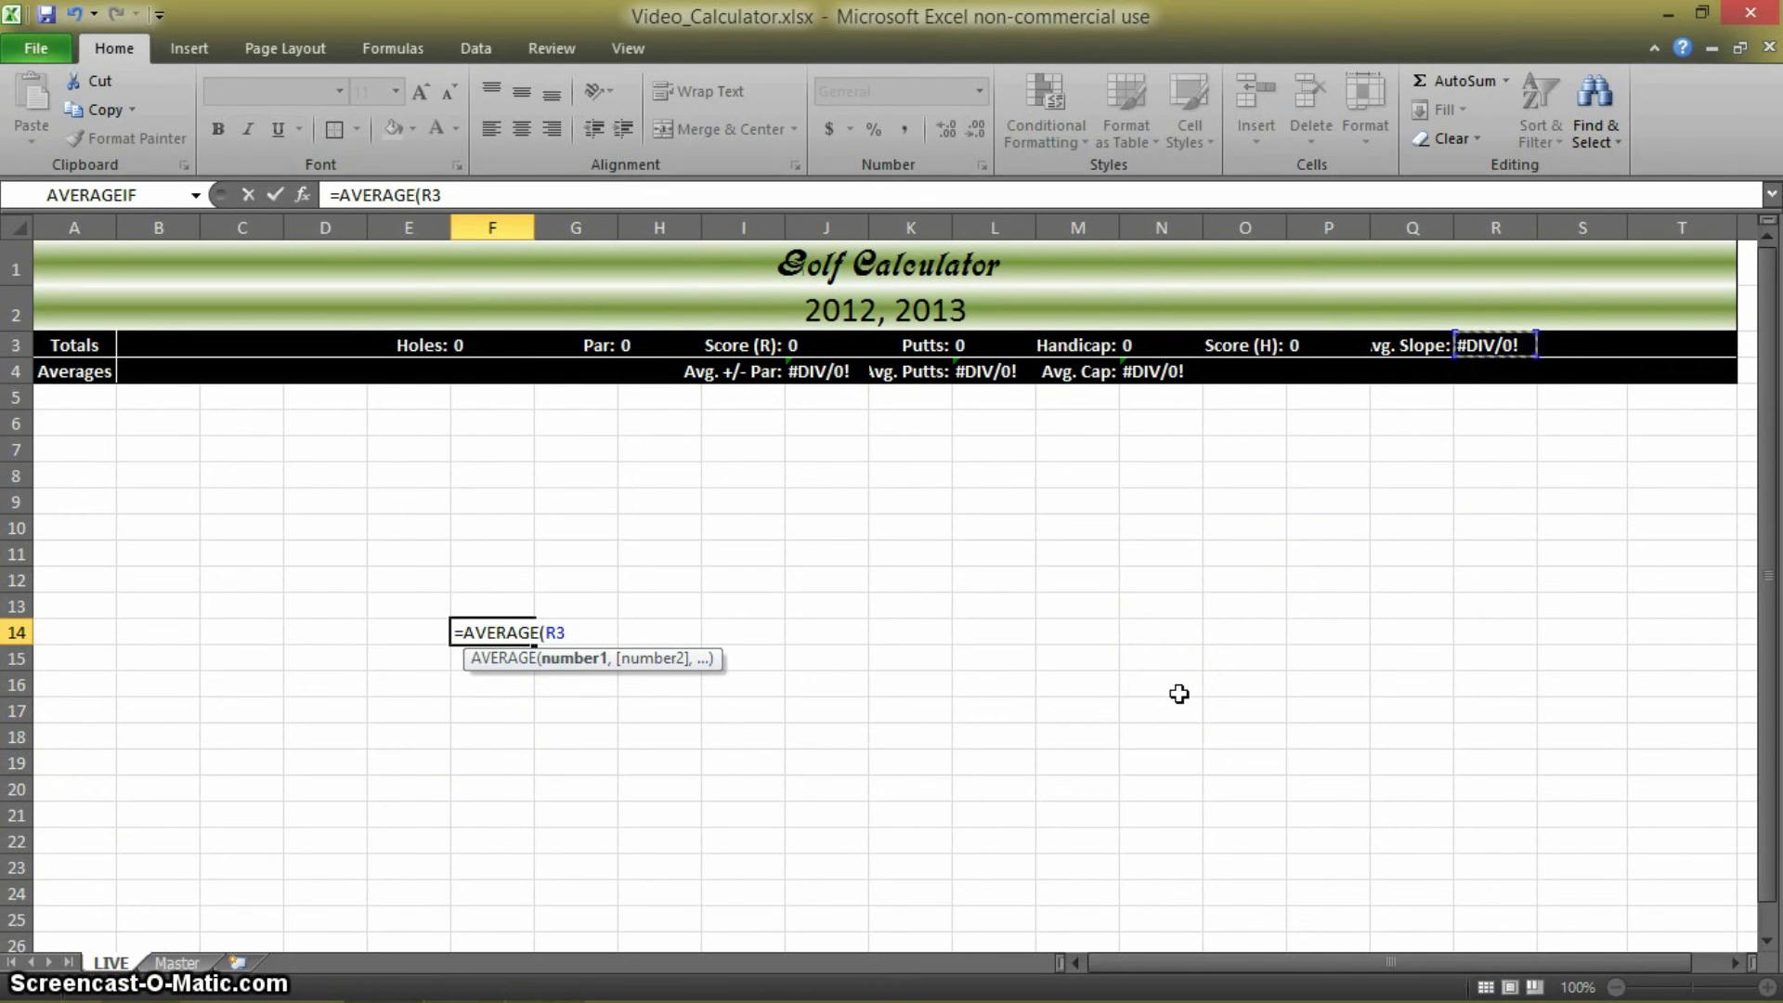
pyautogui.press('BackSpace')
pyautogui.press('Escape')
pyautogui.click(940, 759)
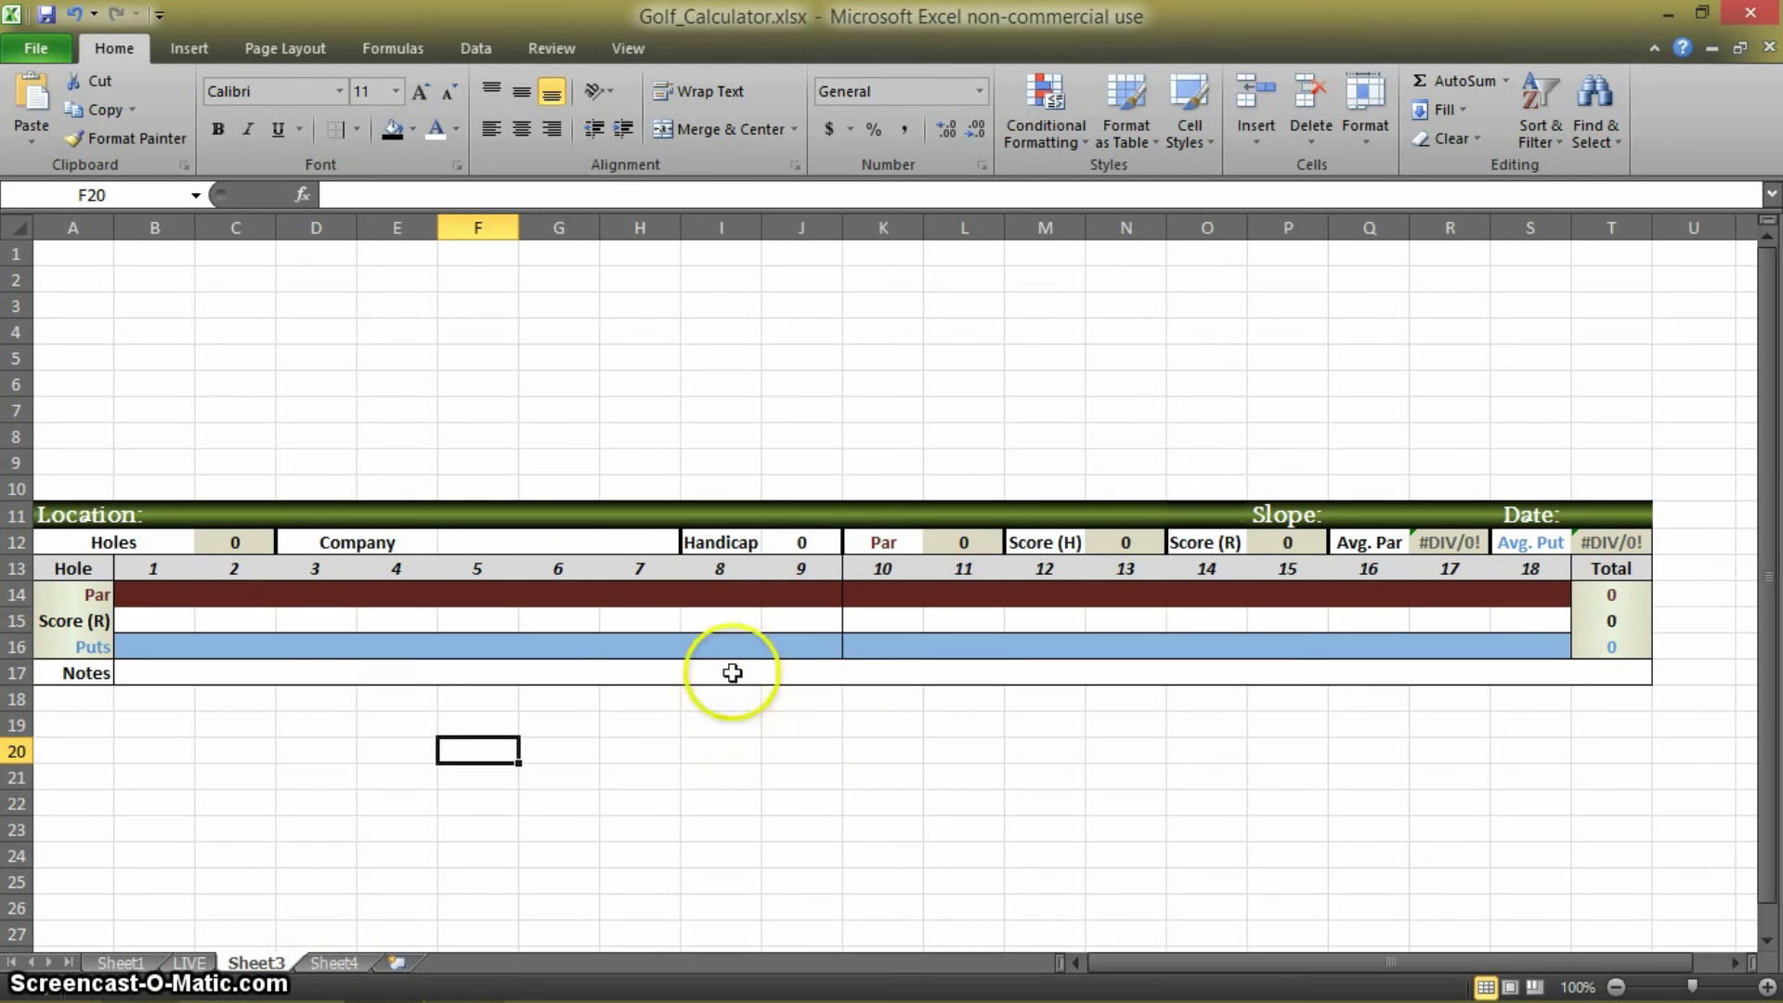
# Test hole 9 putts in J16 with 3, 2 and 1, then clear the cell
pyautogui.moveTo(151, 647); pyautogui.dragTo(1343, 650)
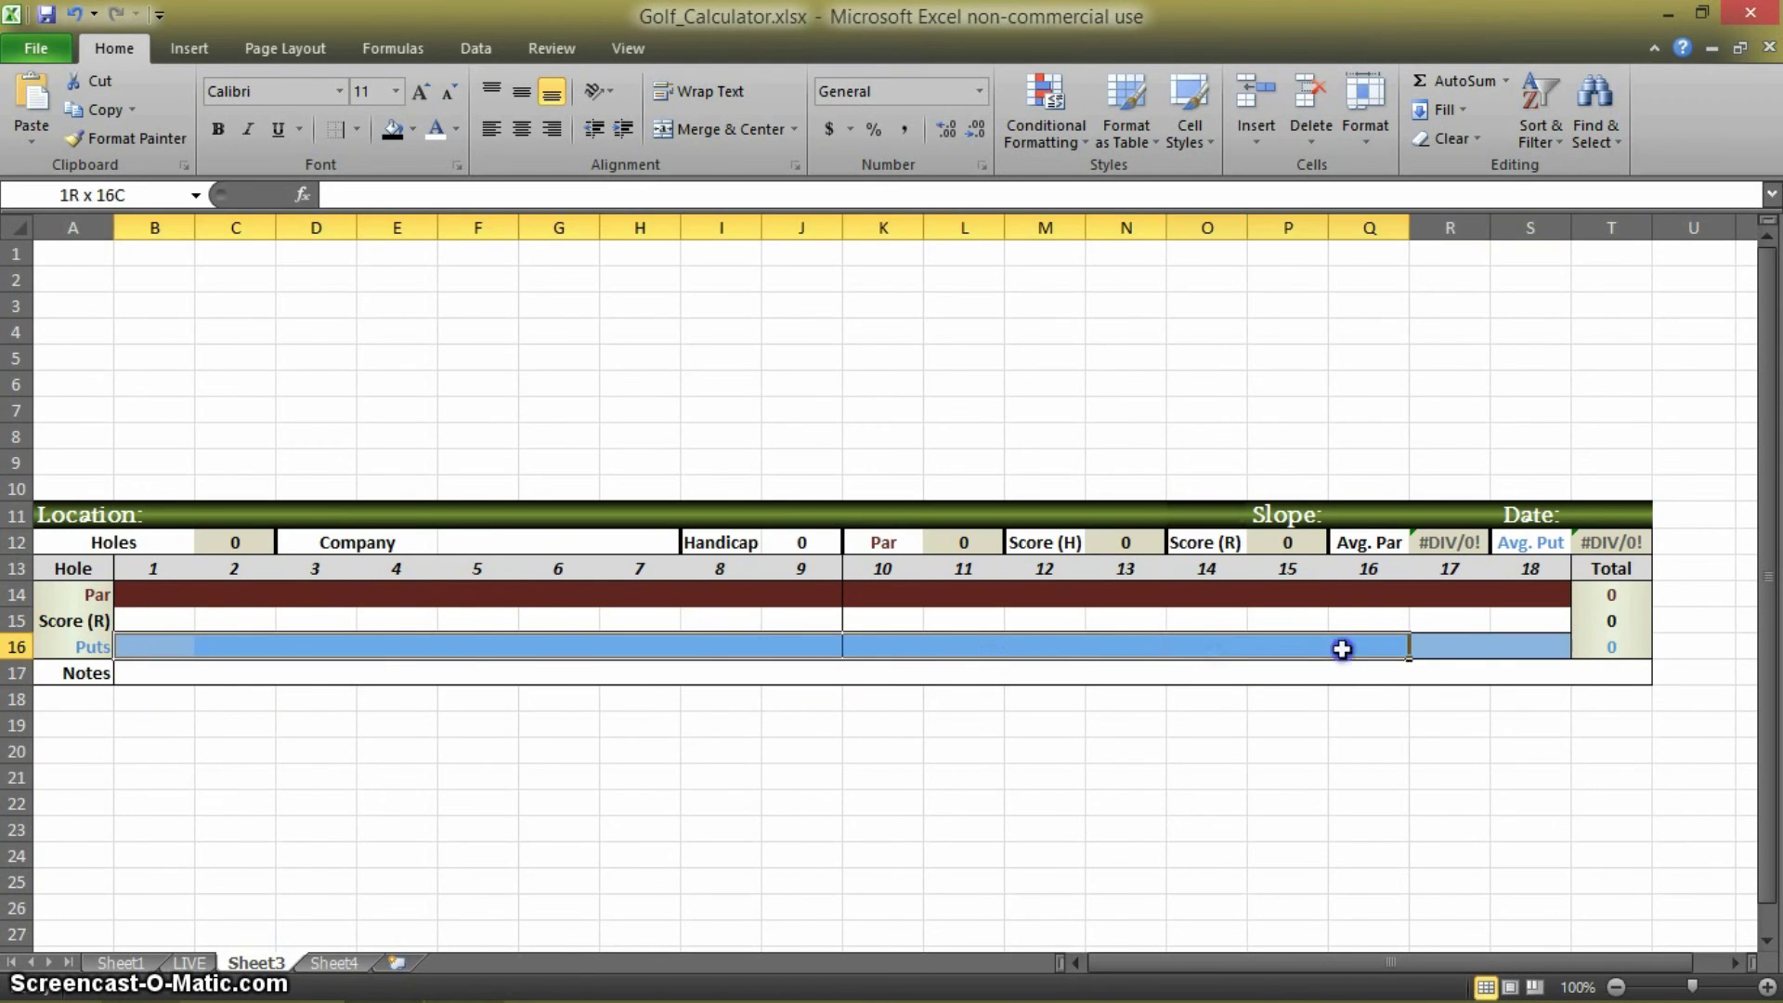
pyautogui.click(1305, 802)
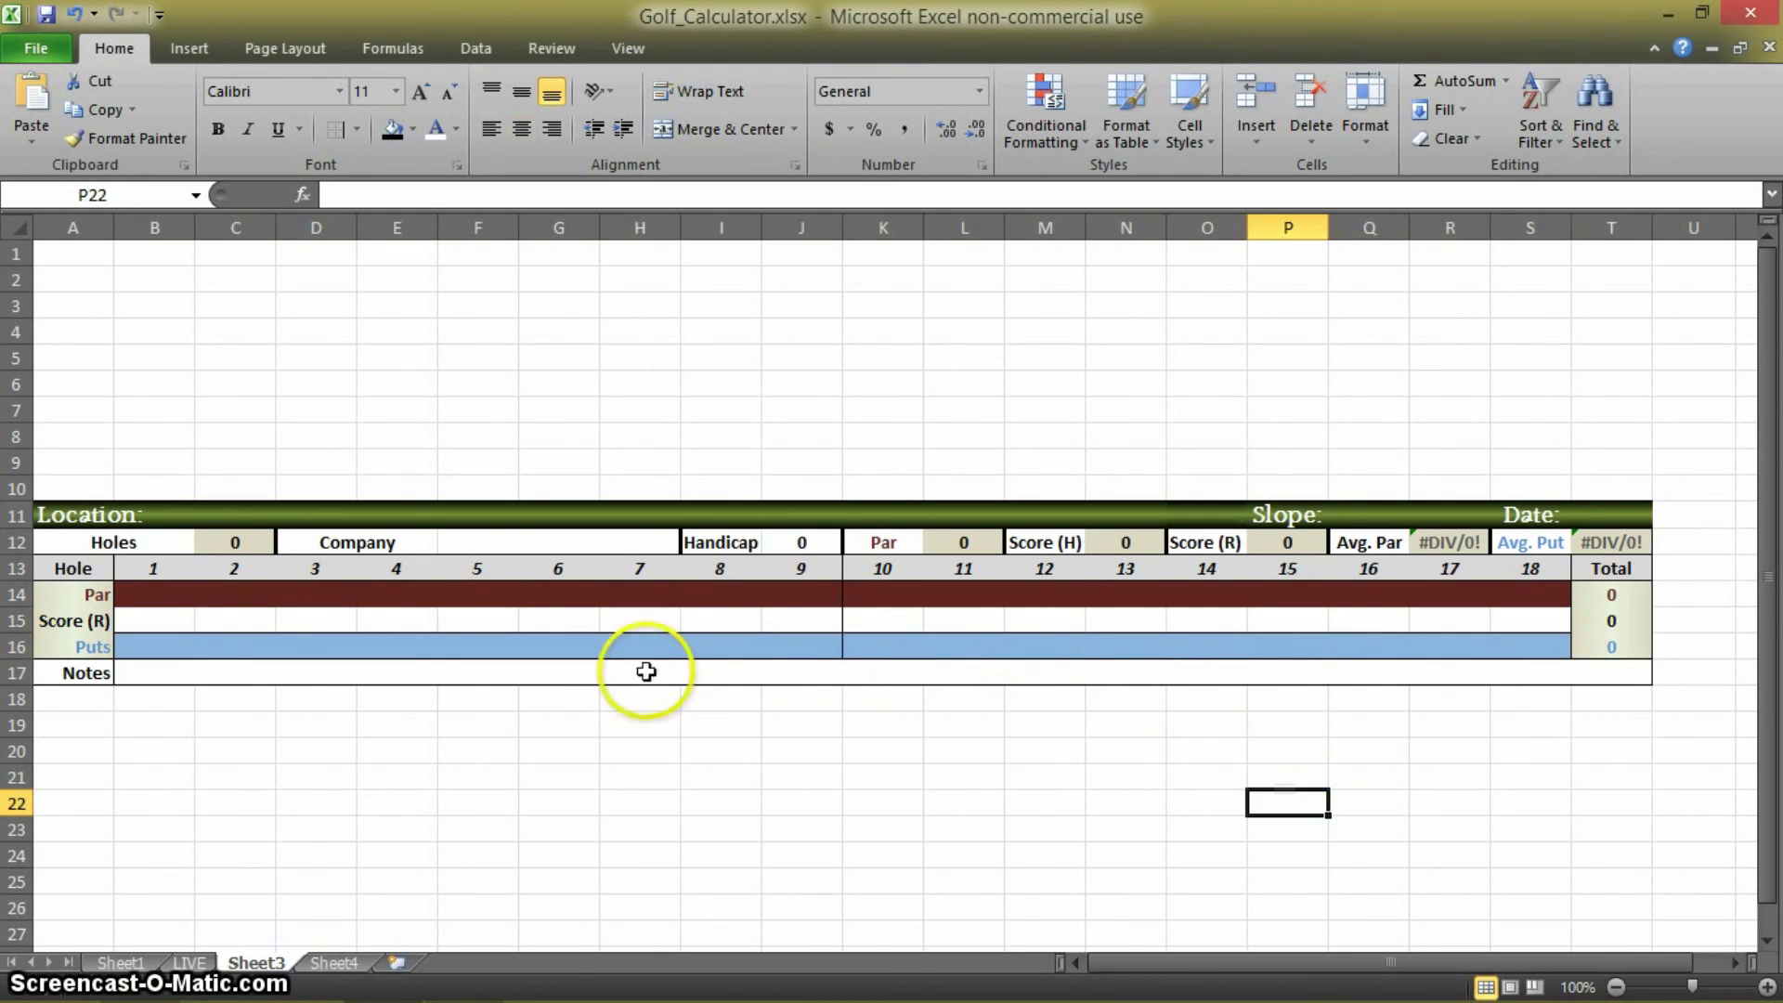
pyautogui.moveTo(801, 647)
pyautogui.mouseDown()
pyautogui.moveTo(1001, 846)
pyautogui.moveTo(814, 641)
pyautogui.mouseUp()
pyautogui.write('3')
pyautogui.press('Return')
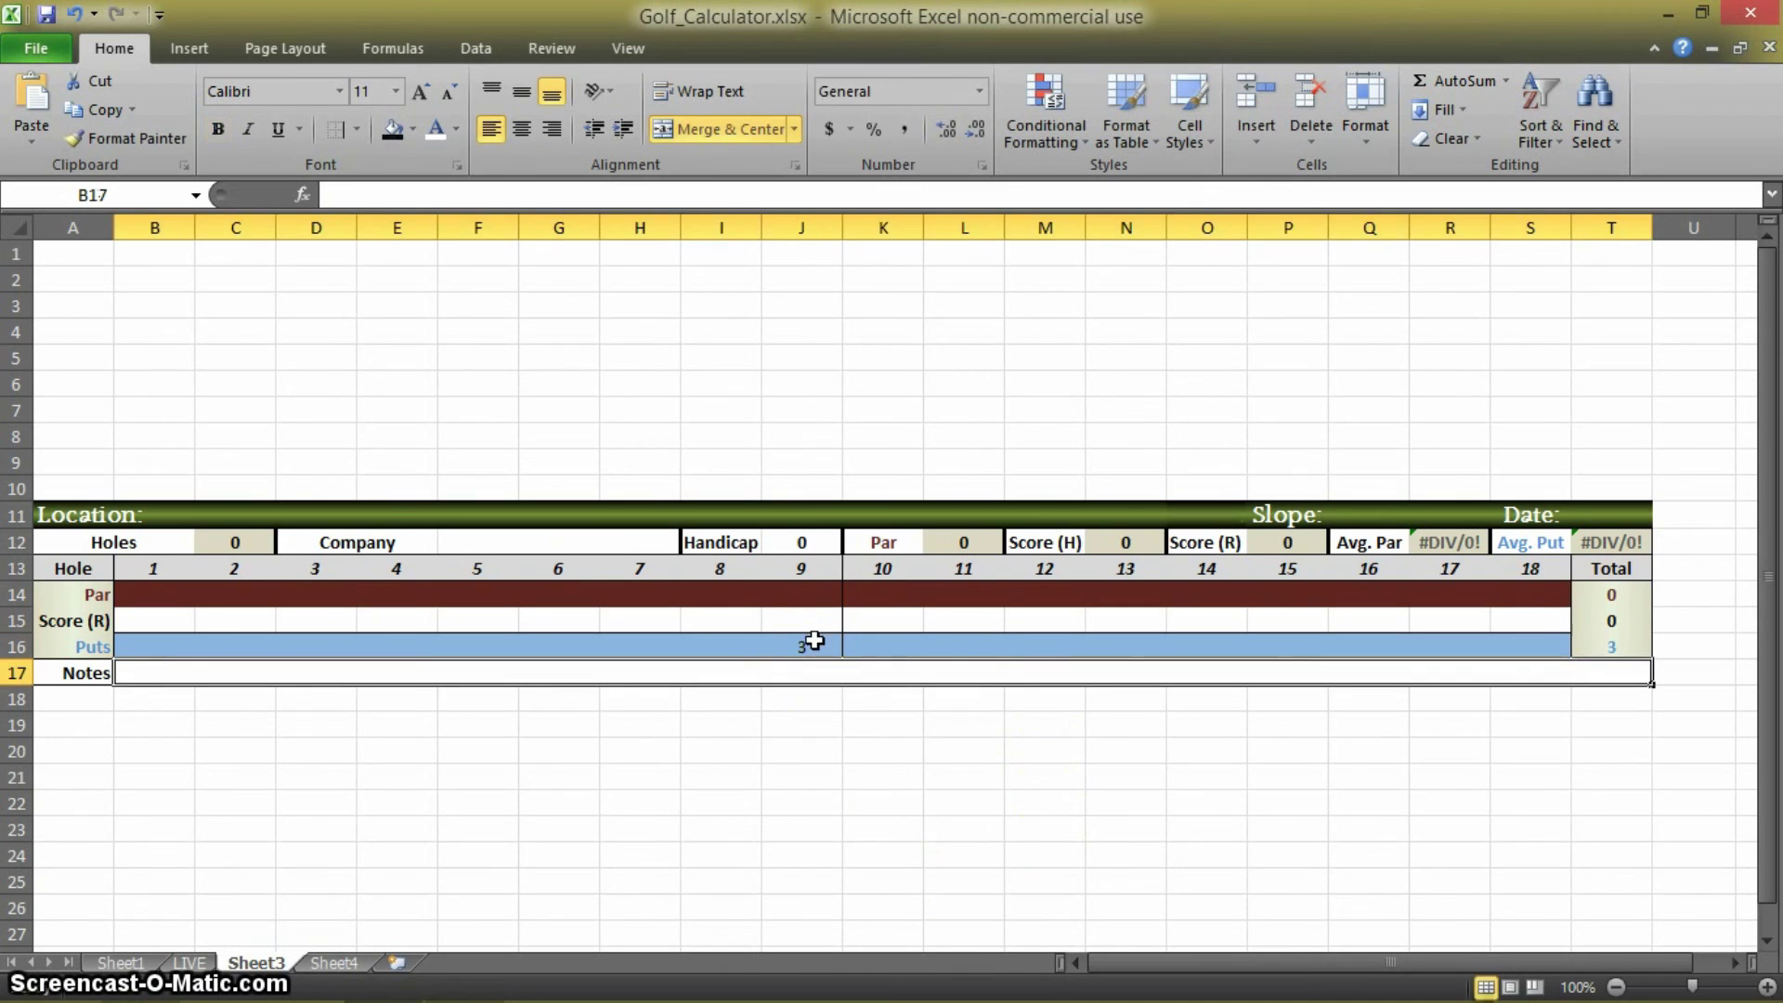
pyautogui.click(809, 639)
pyautogui.write('2')
pyautogui.press('Return')
pyautogui.click(802, 645)
pyautogui.write('1')
pyautogui.press('Return')
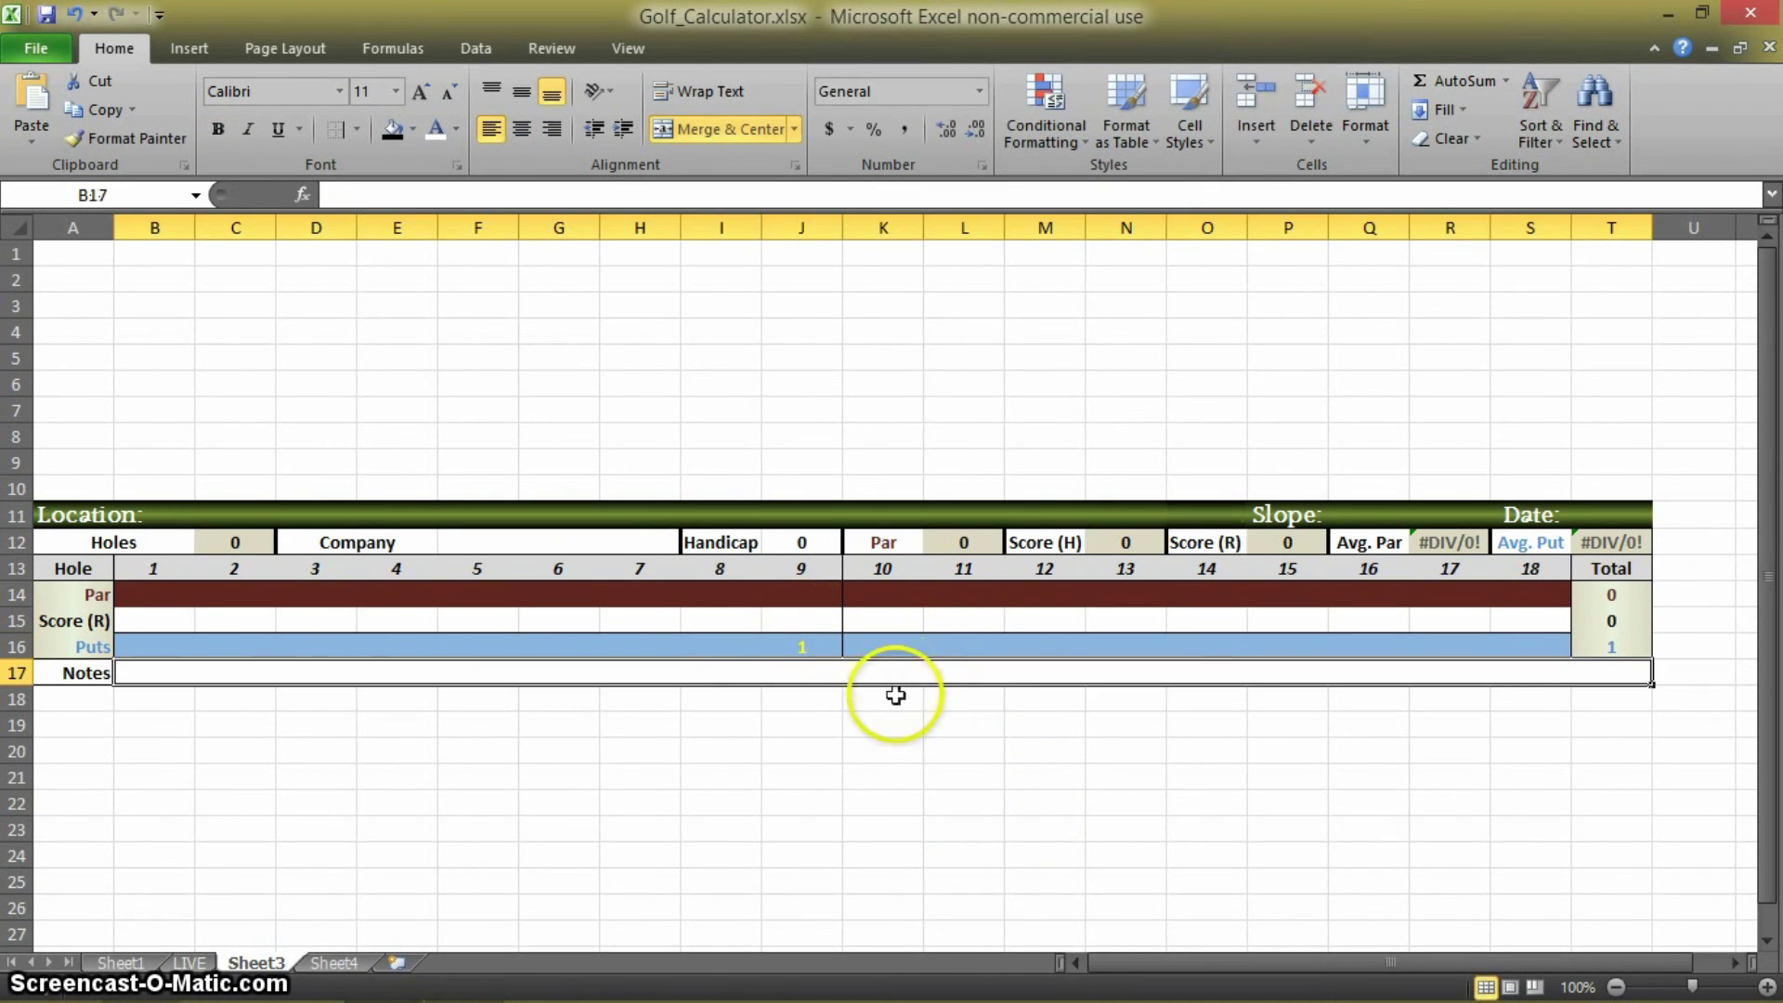
pyautogui.click(822, 648)
pyautogui.press('Delete')
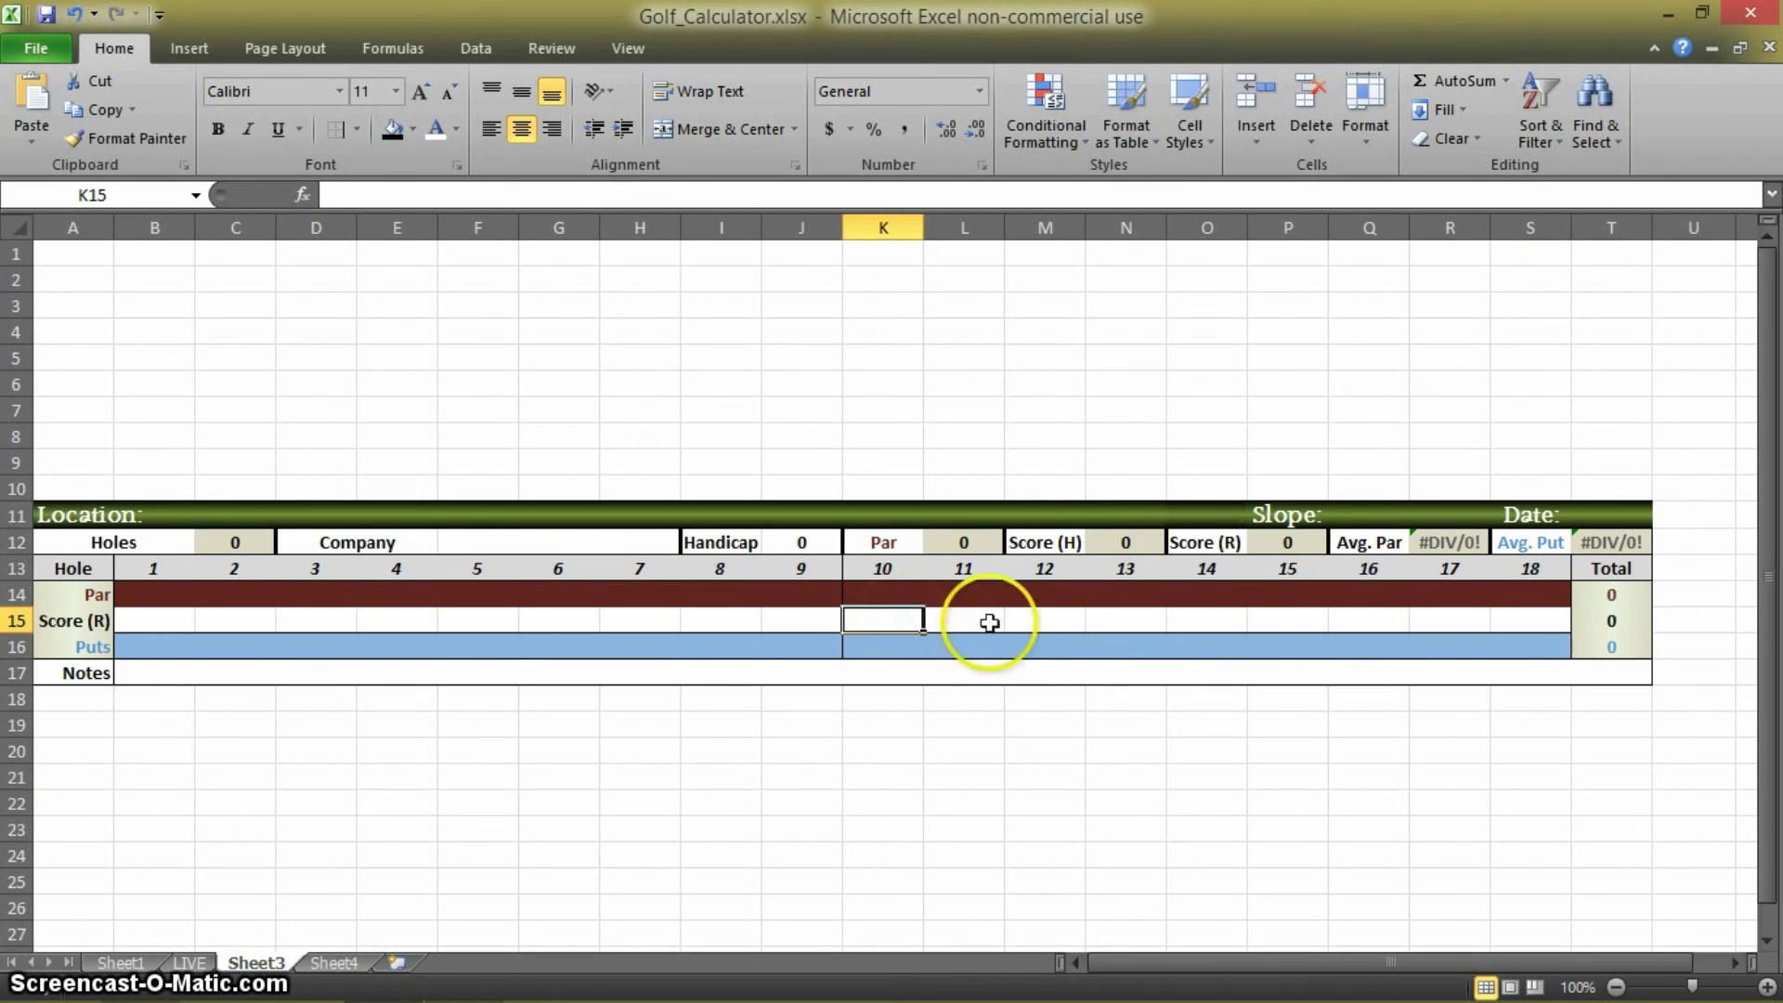
# Enter par 5 for hole 10 in K14
pyautogui.moveTo(1533, 620)
pyautogui.mouseDown()
pyautogui.moveTo(151, 651)
pyautogui.moveTo(144, 624)
pyautogui.mouseUp()
pyautogui.click(722, 924)
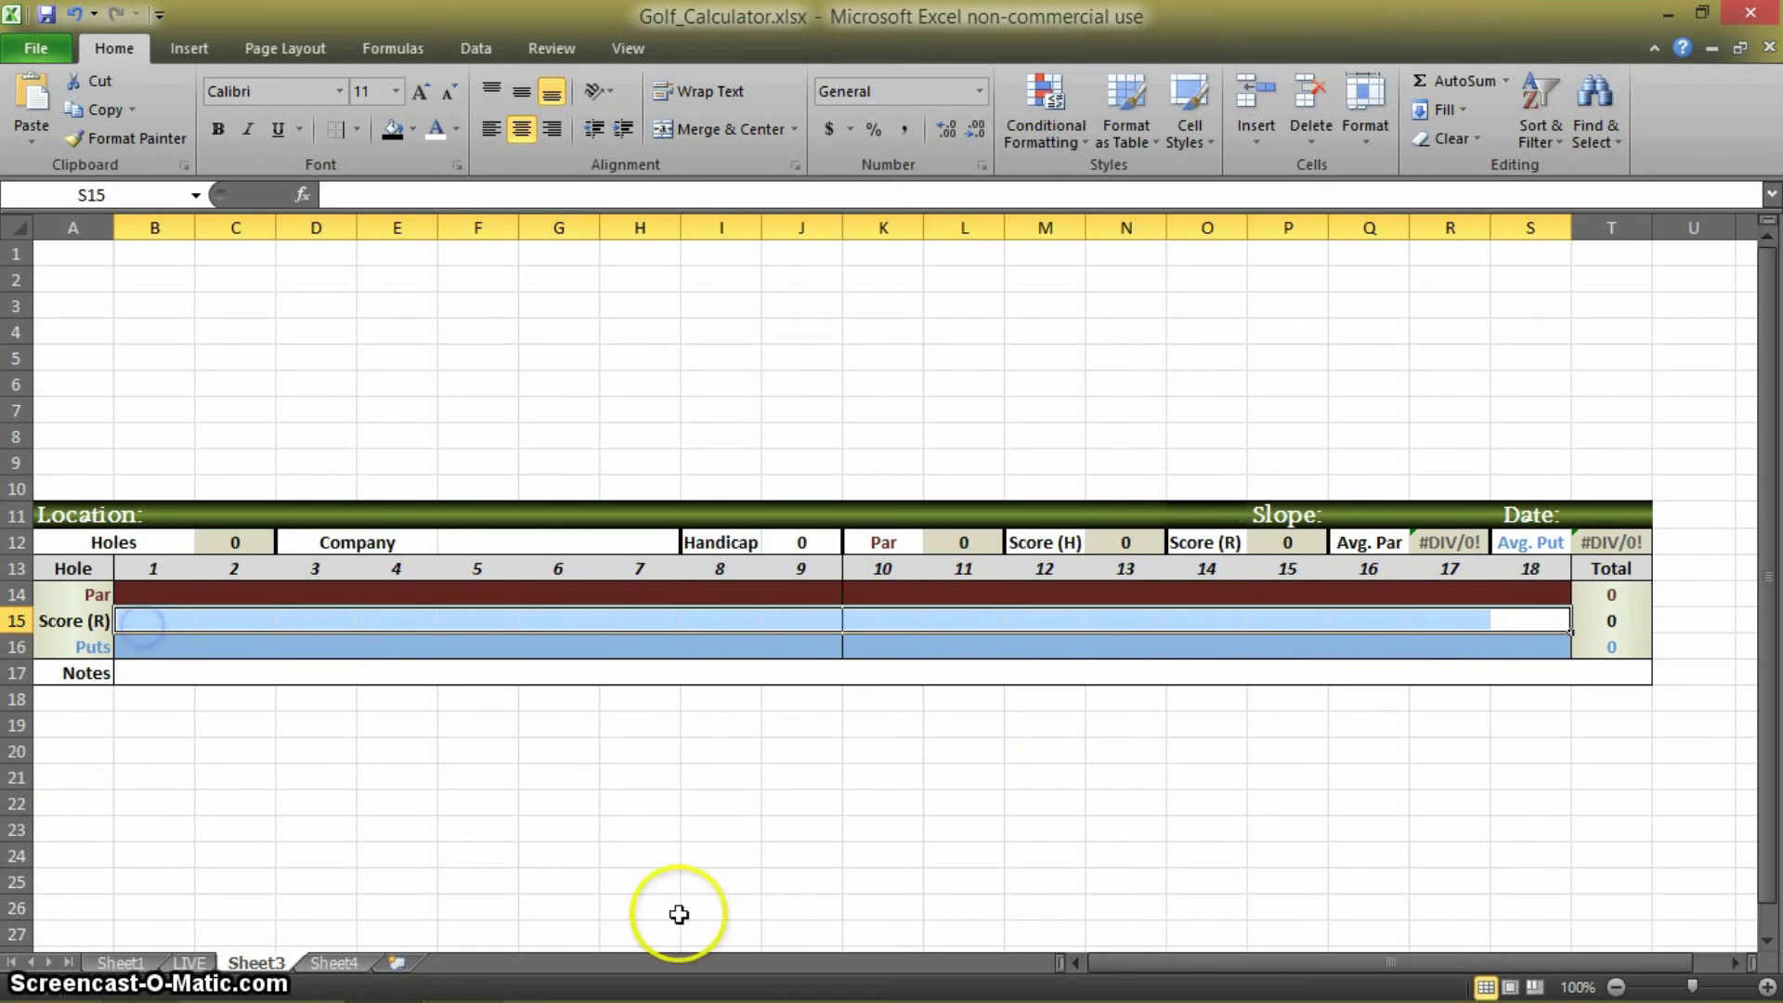
pyautogui.click(884, 617)
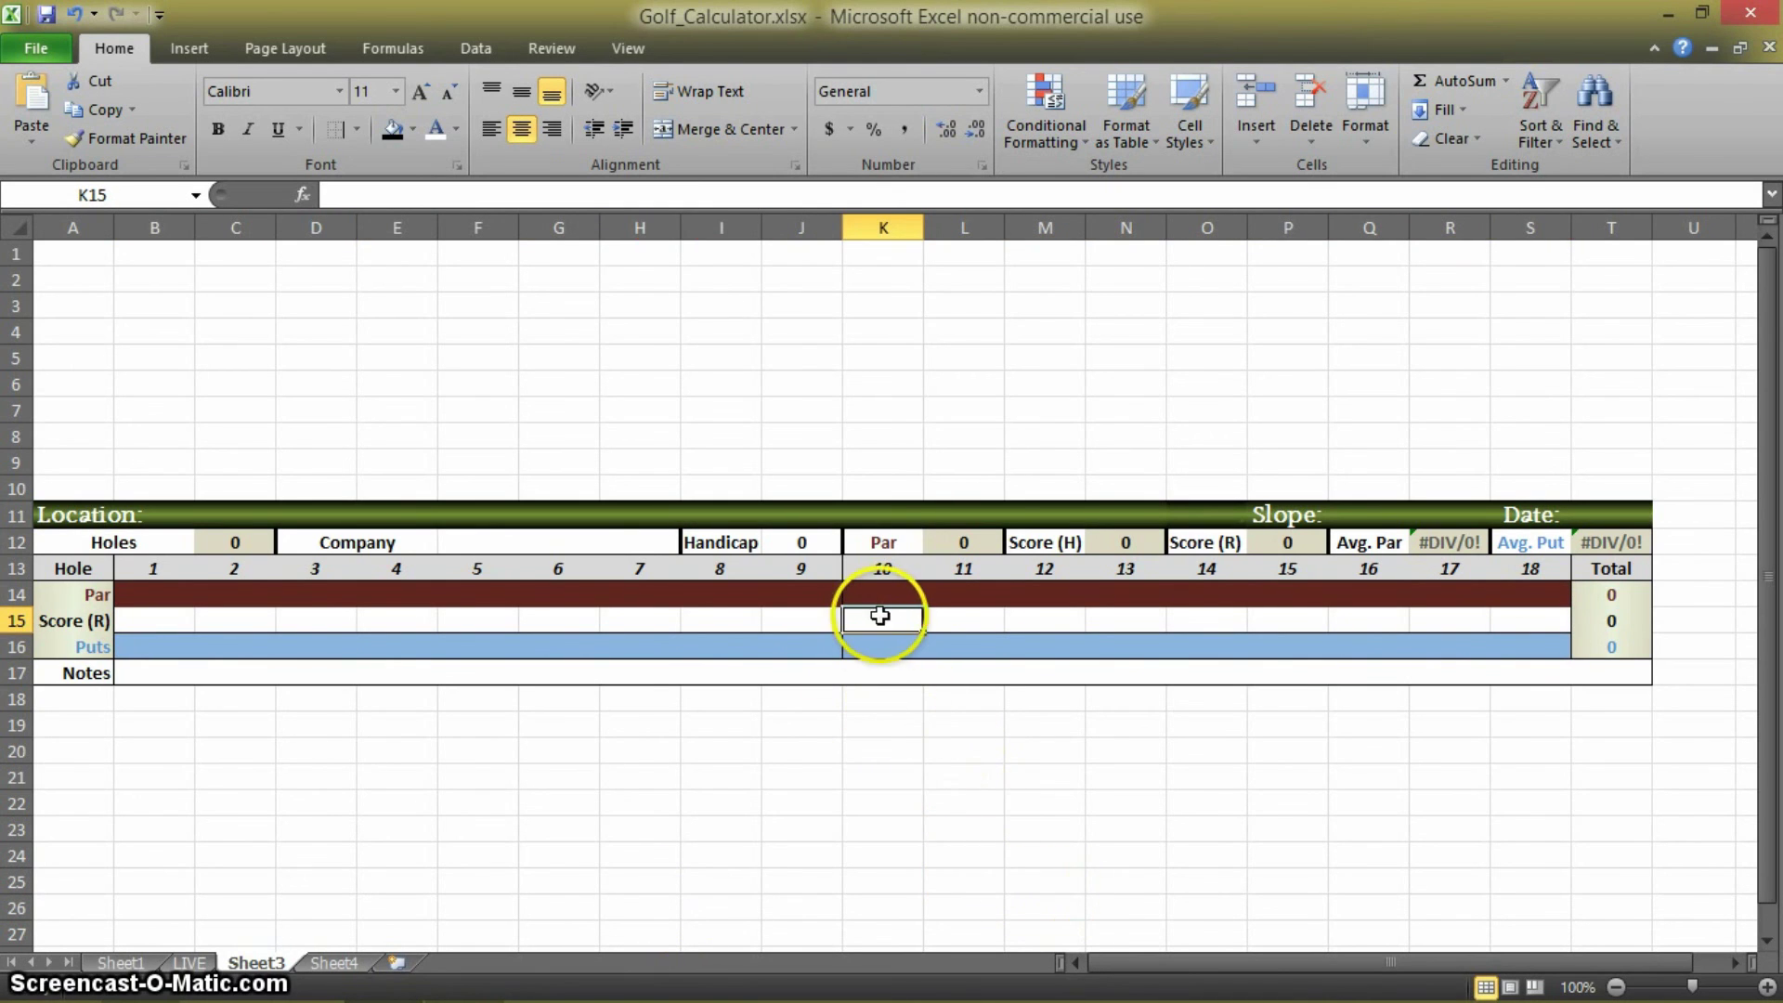
pyautogui.click(887, 592)
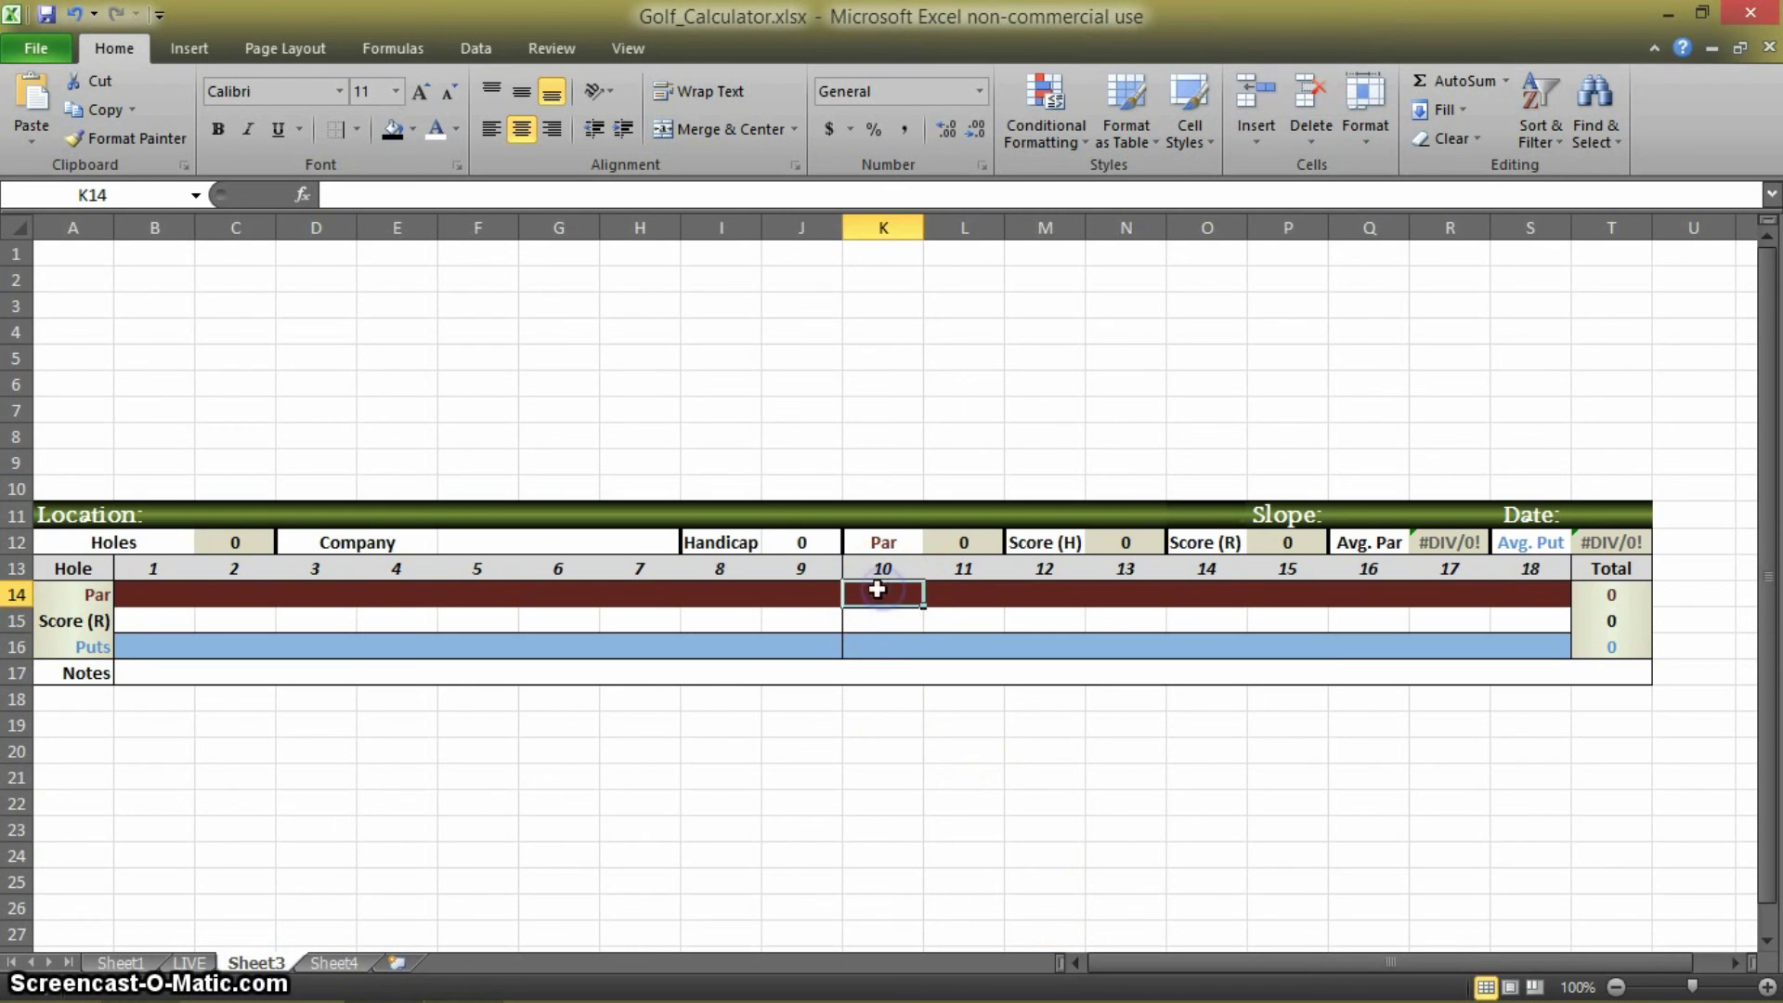
pyautogui.click(893, 618)
pyautogui.click(895, 596)
pyautogui.write('5')
pyautogui.press('Return')
# Try hole 10 scores of 6, 5 and 4 in K15, finally settling on 3
pyautogui.write('6')
pyautogui.press('Return')
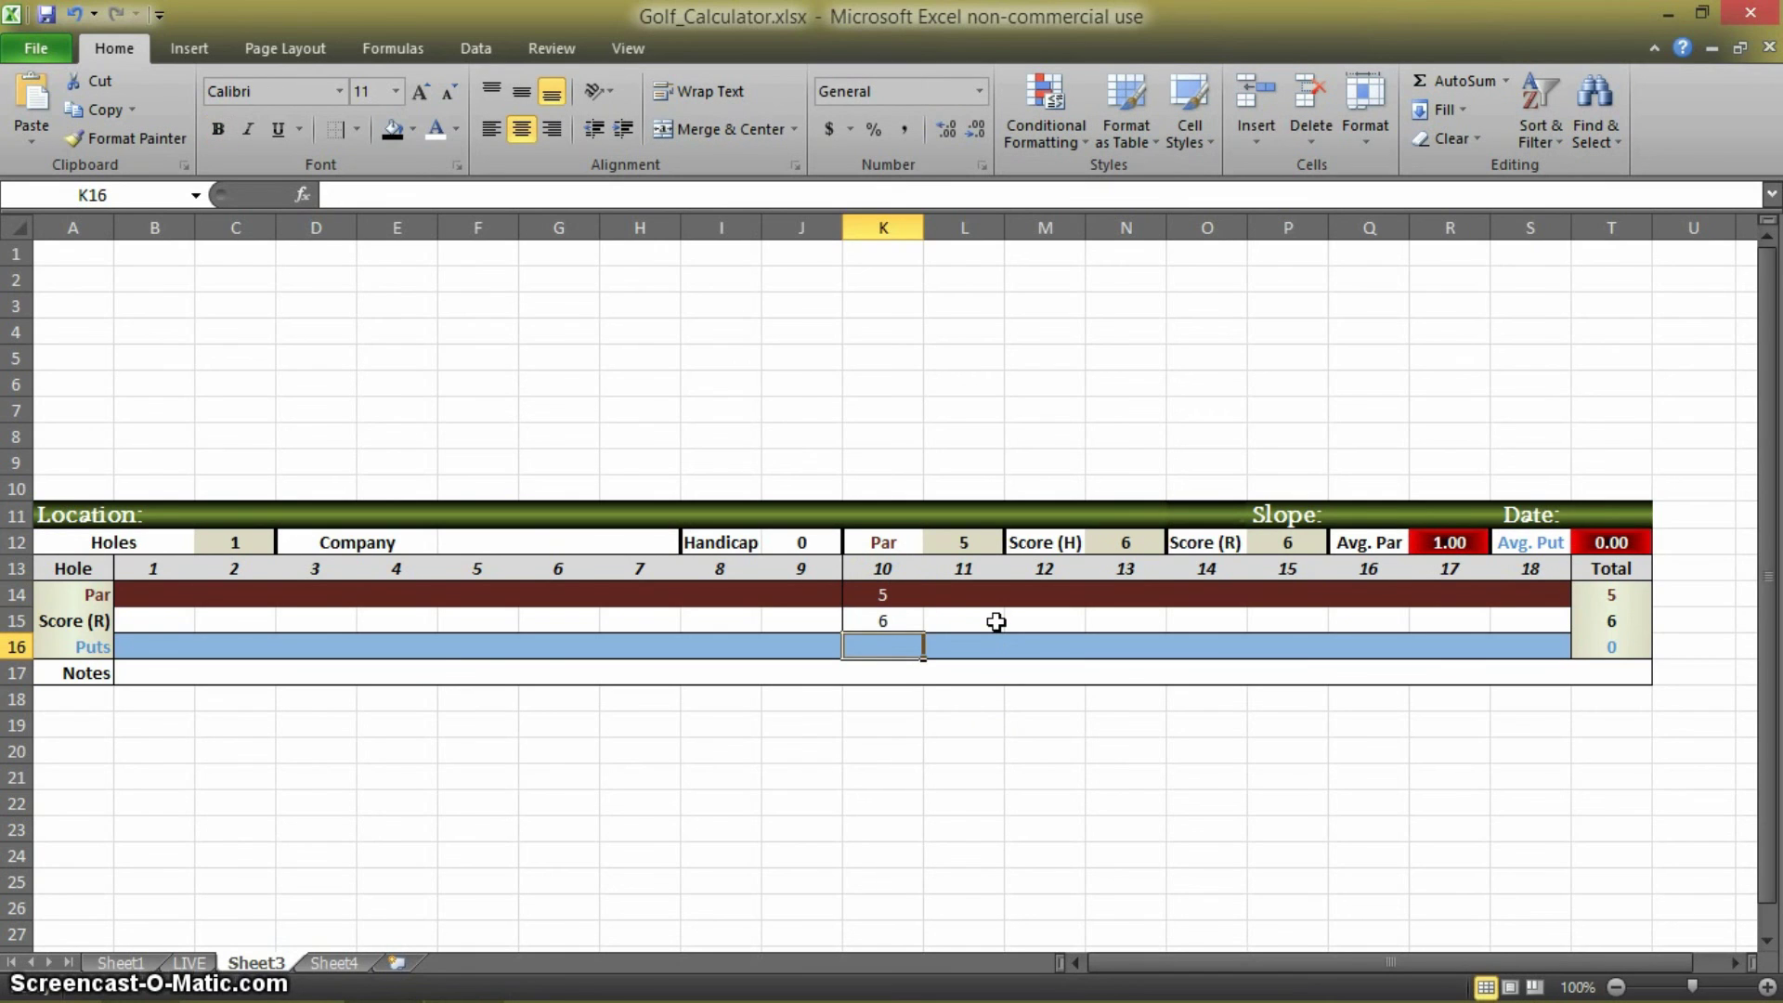
pyautogui.press('Up')
pyautogui.write('5')
pyautogui.press('Return')
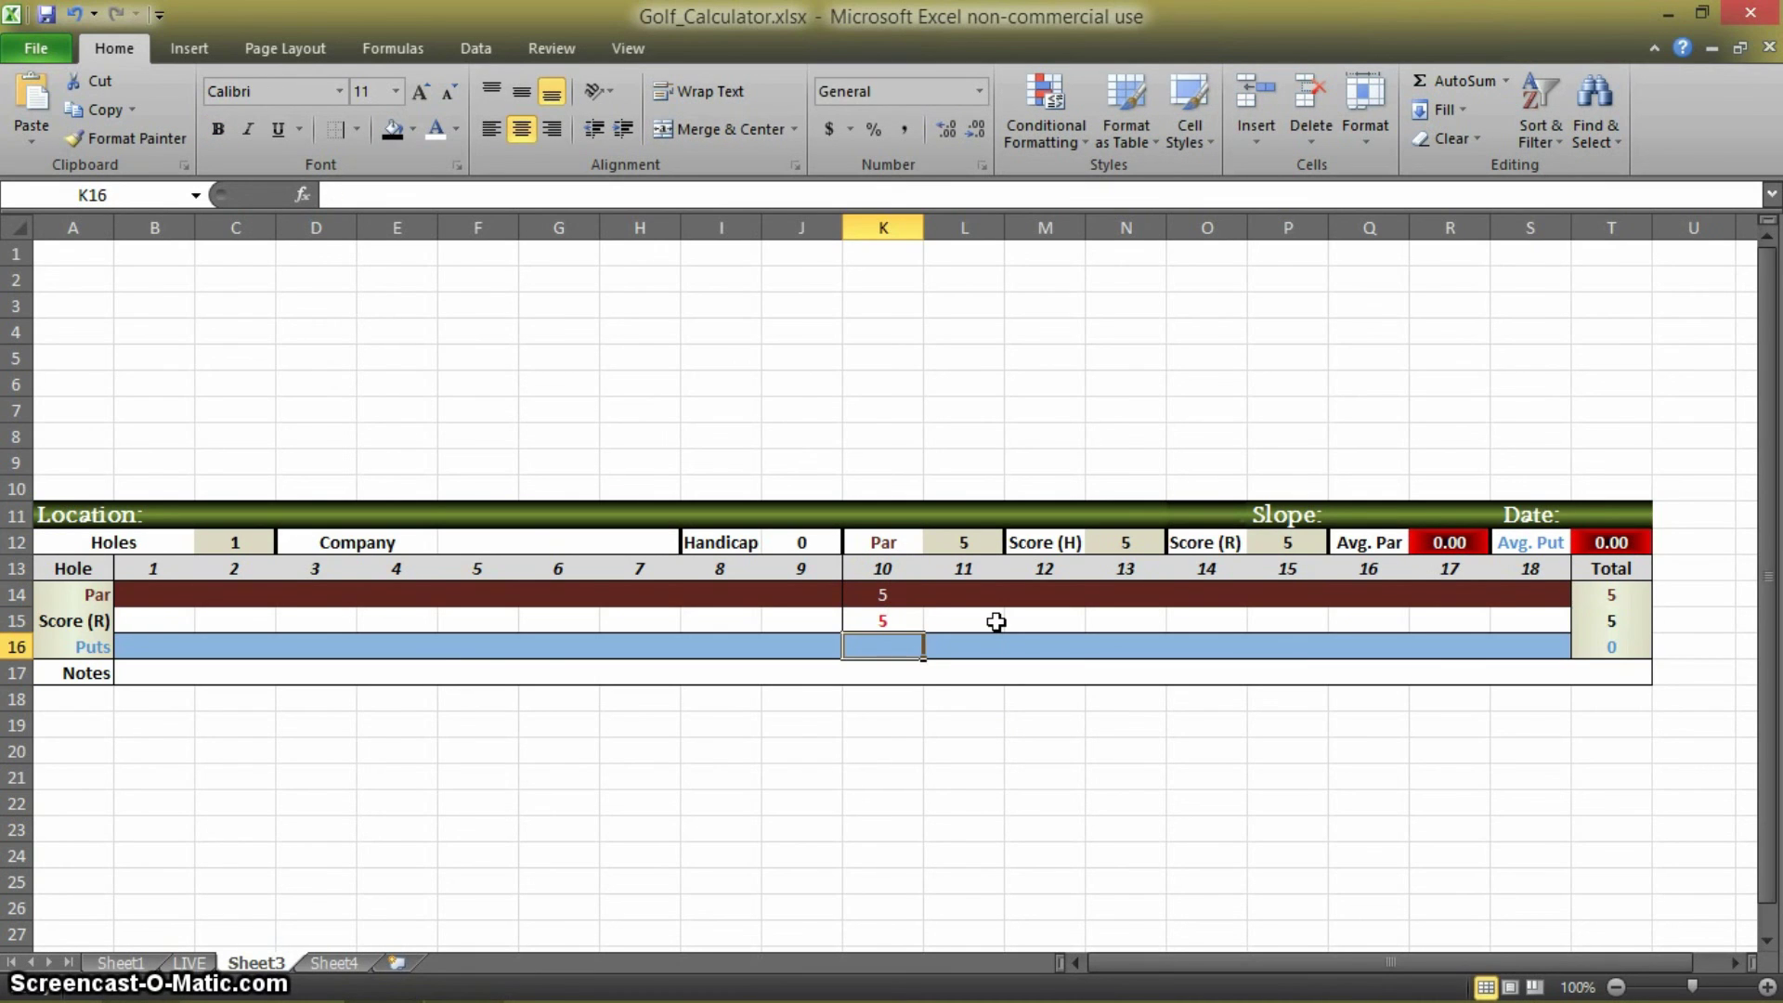
pyautogui.press('Up')
pyautogui.write('4')
pyautogui.press('Return')
pyautogui.press('Up')
pyautogui.write('3')
pyautogui.press('Return')
pyautogui.click(883, 620)
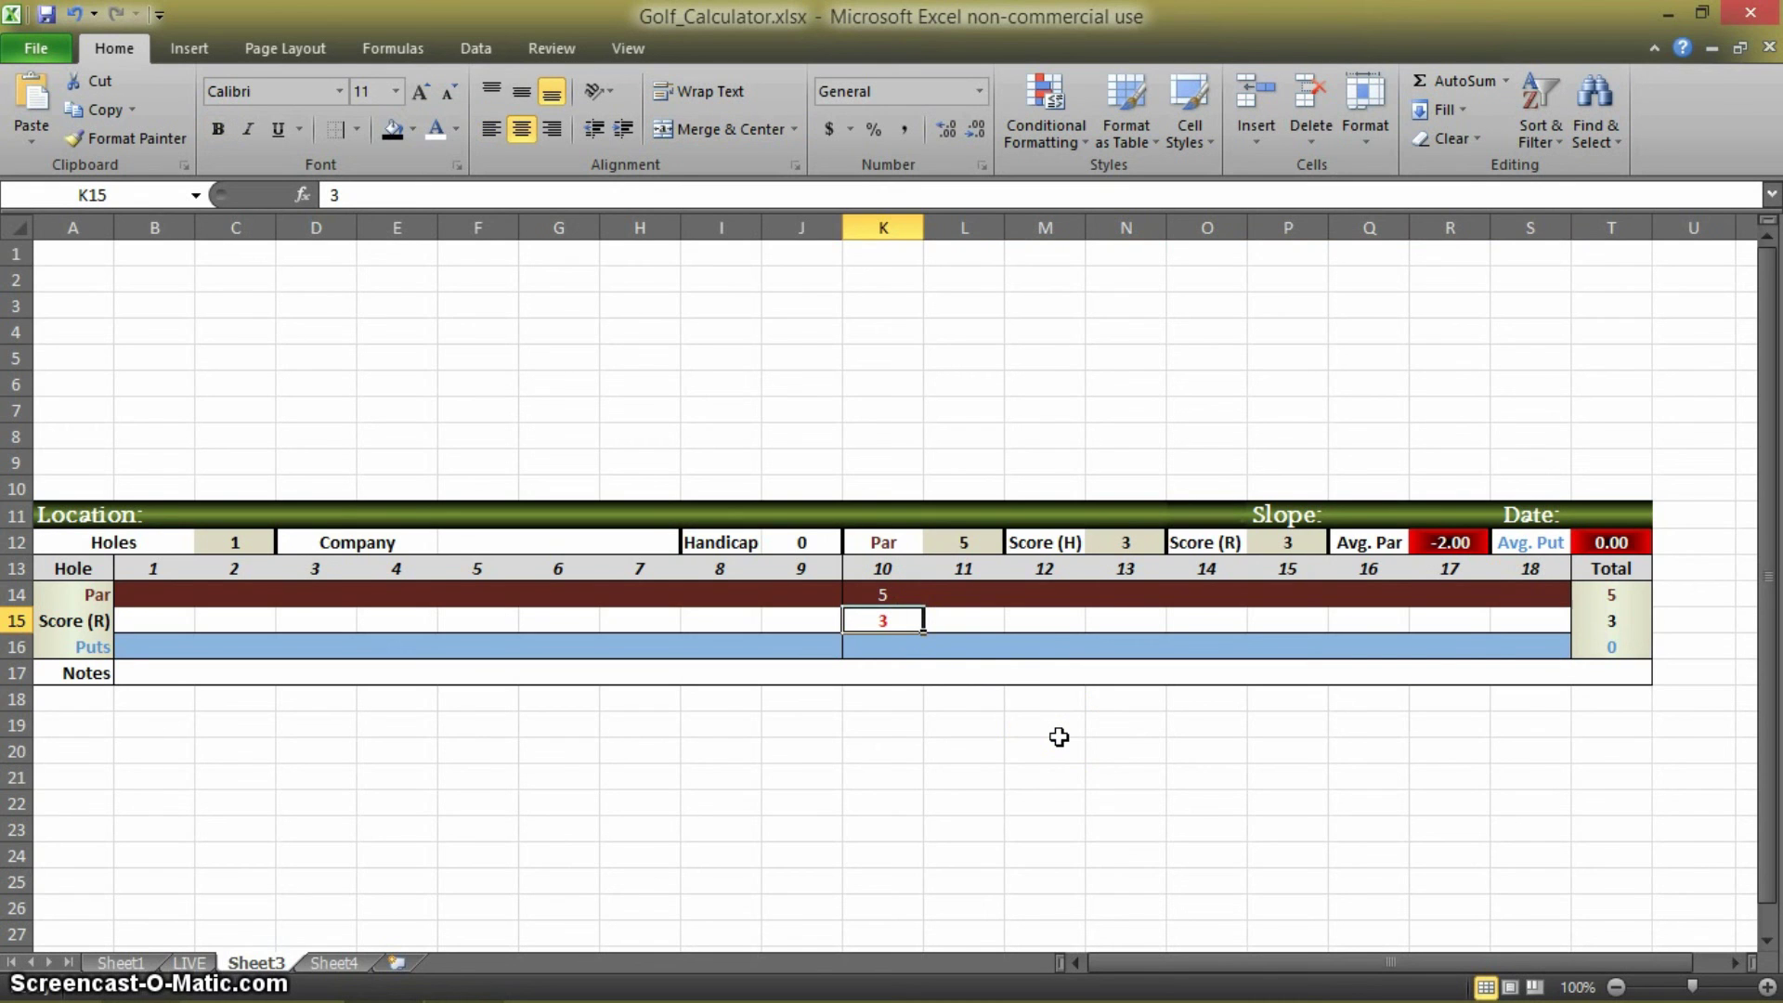
# Switch to the LIVE sheet to view the totals and averages summary
pyautogui.hotkey('ctrl', 'pageup')
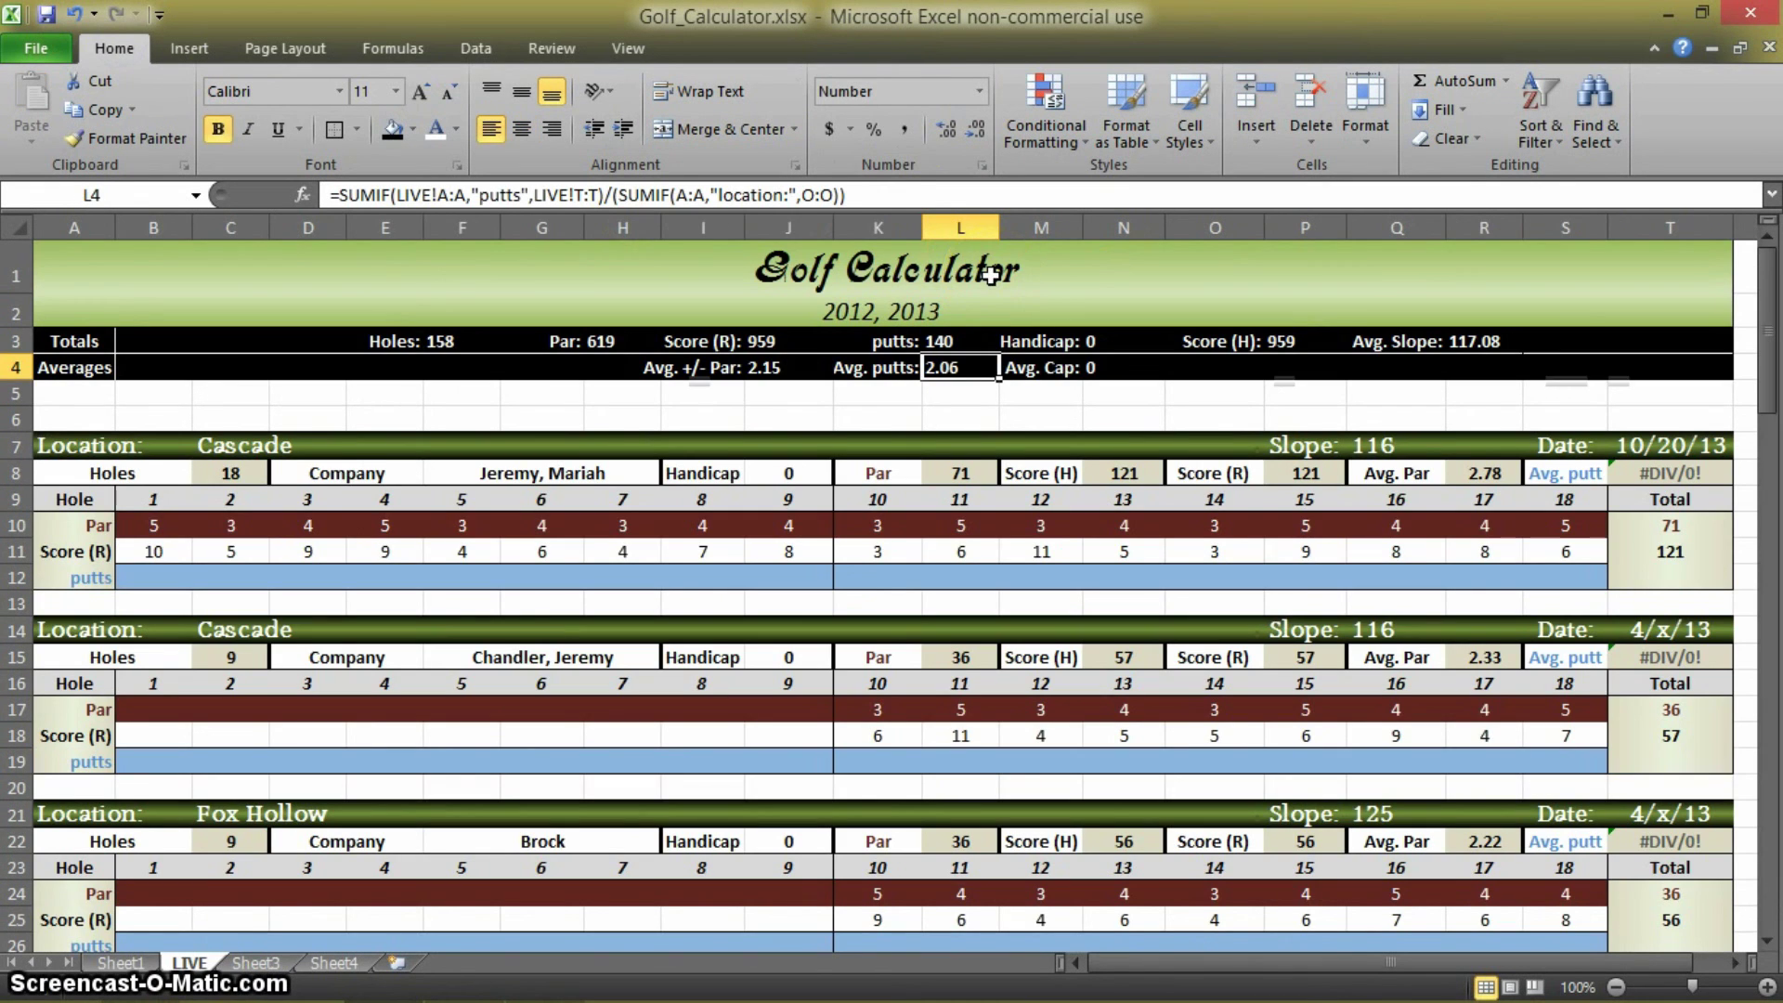